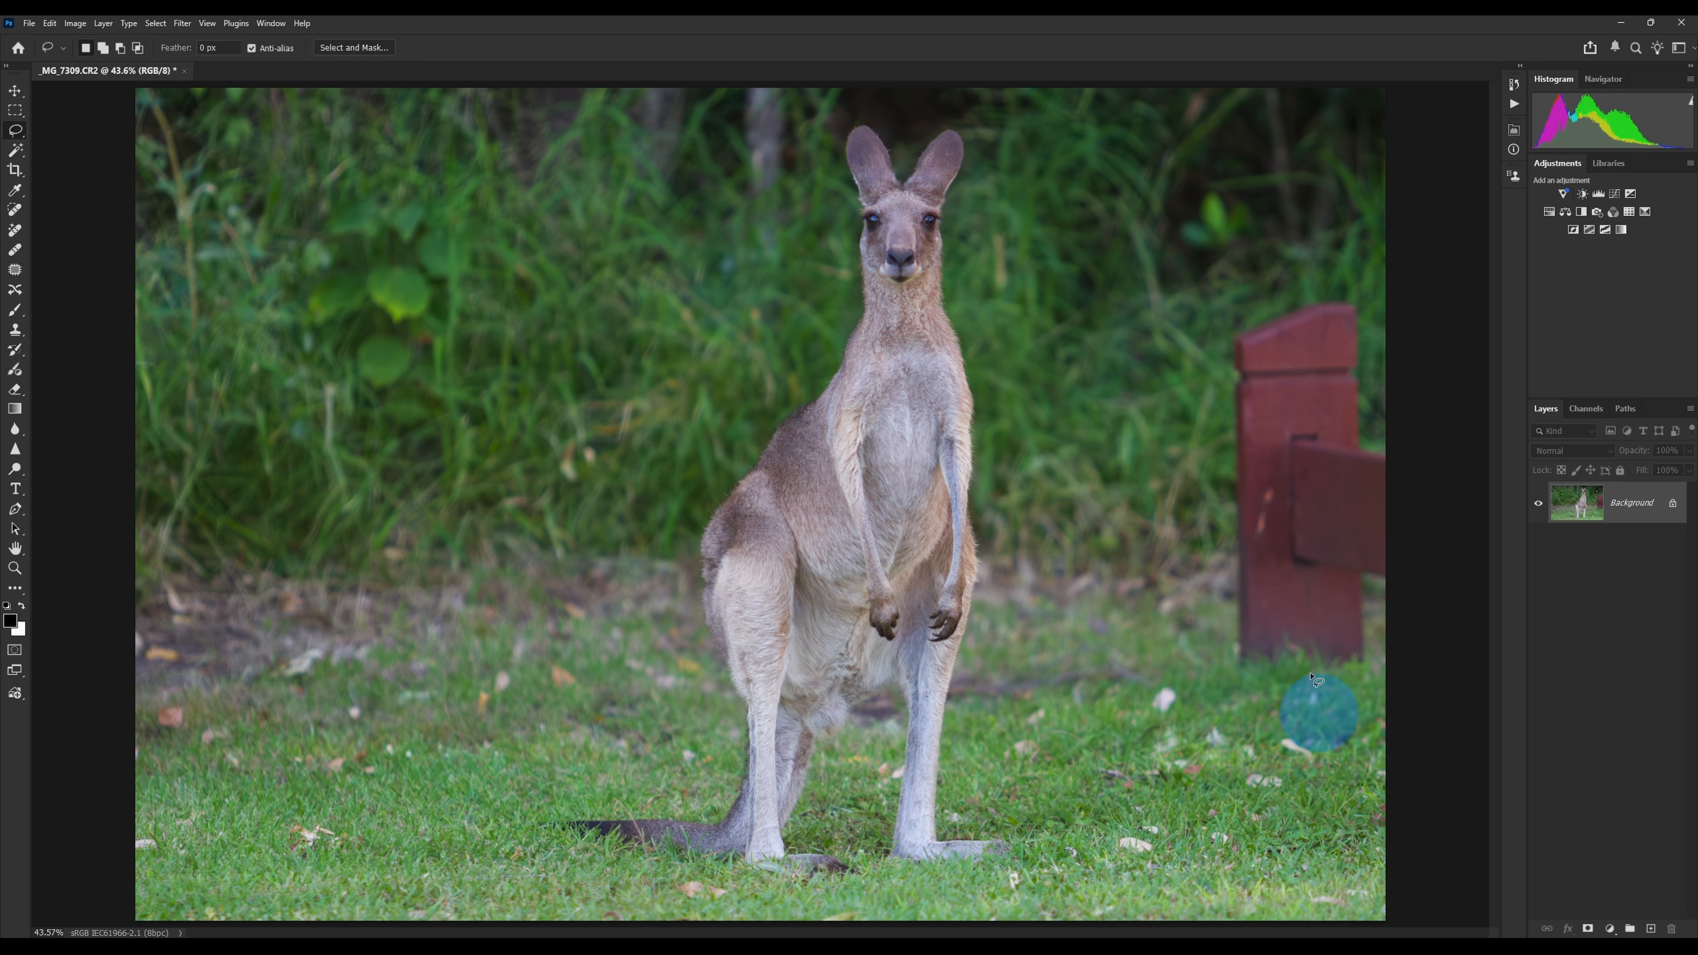
{"action": "mouse_move", "coordinate": [1331, 278]}
{"action": "left_mouse_down"}
{"action": "mouse_move", "coordinate": [1210, 327]}
{"action": "mouse_move", "coordinate": [1194, 614]}
{"action": "mouse_move", "coordinate": [1281, 690]}
{"action": "left_mouse_up"}
{"action": "left_click", "coordinate": [1303, 701]}
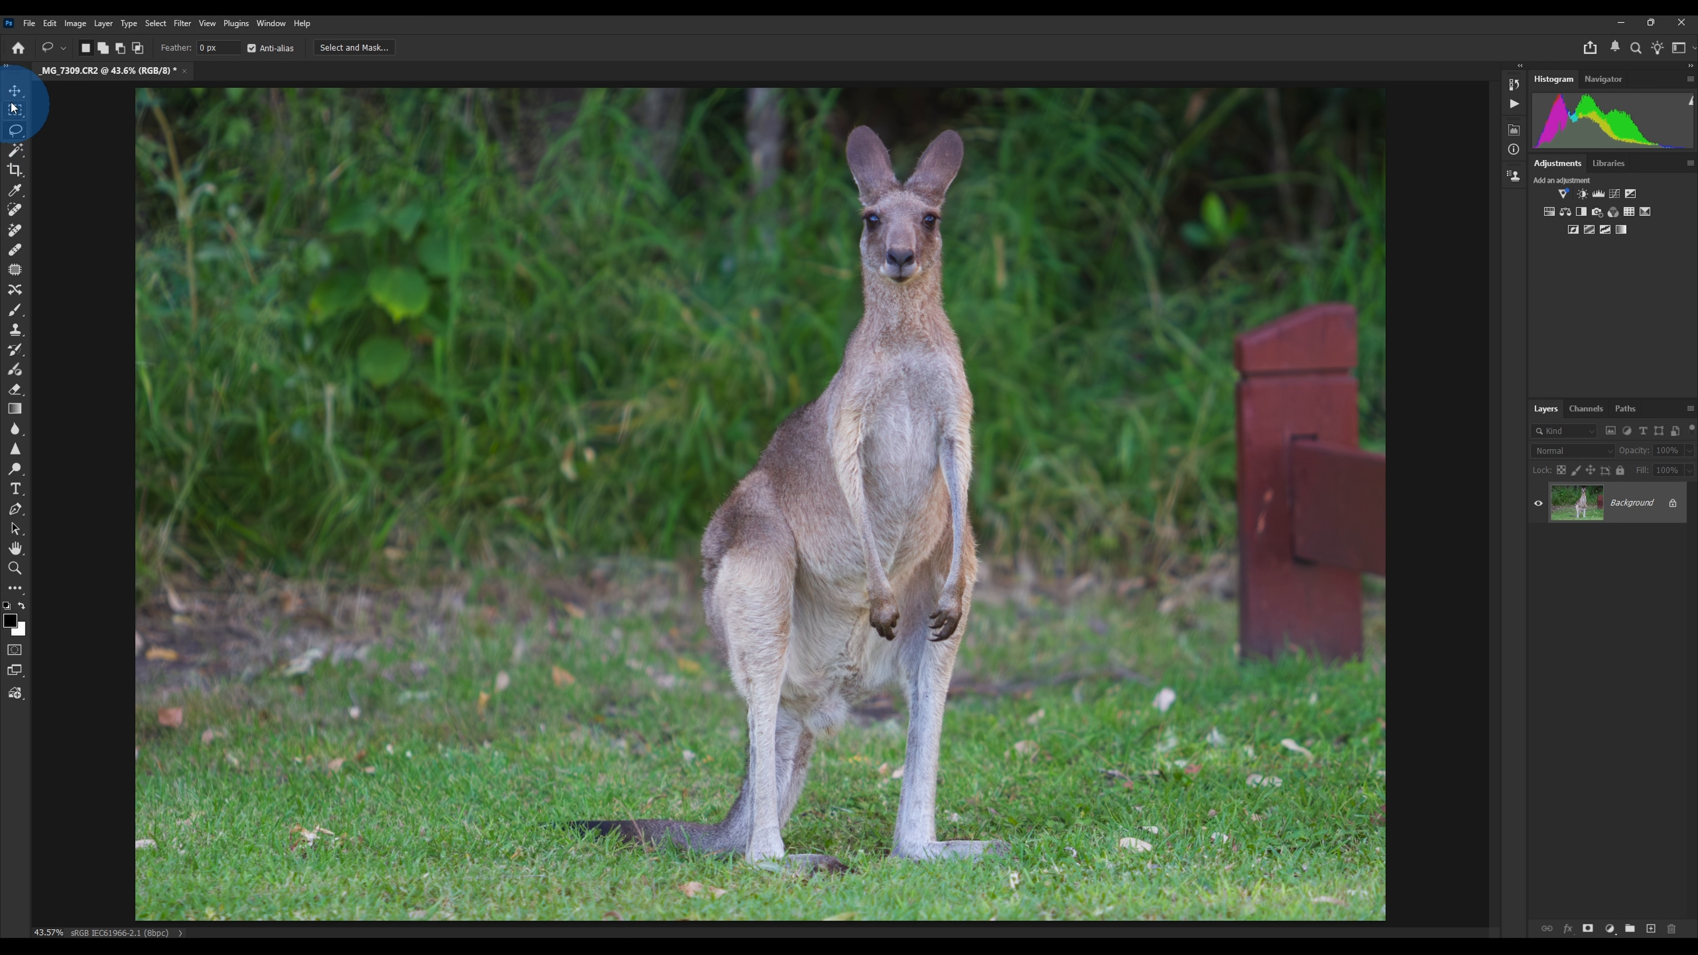
Step: Draw a Lasso selection loosely around the red wooden post at the photo's right edge
{"action": "left_click", "coordinate": [17, 135]}
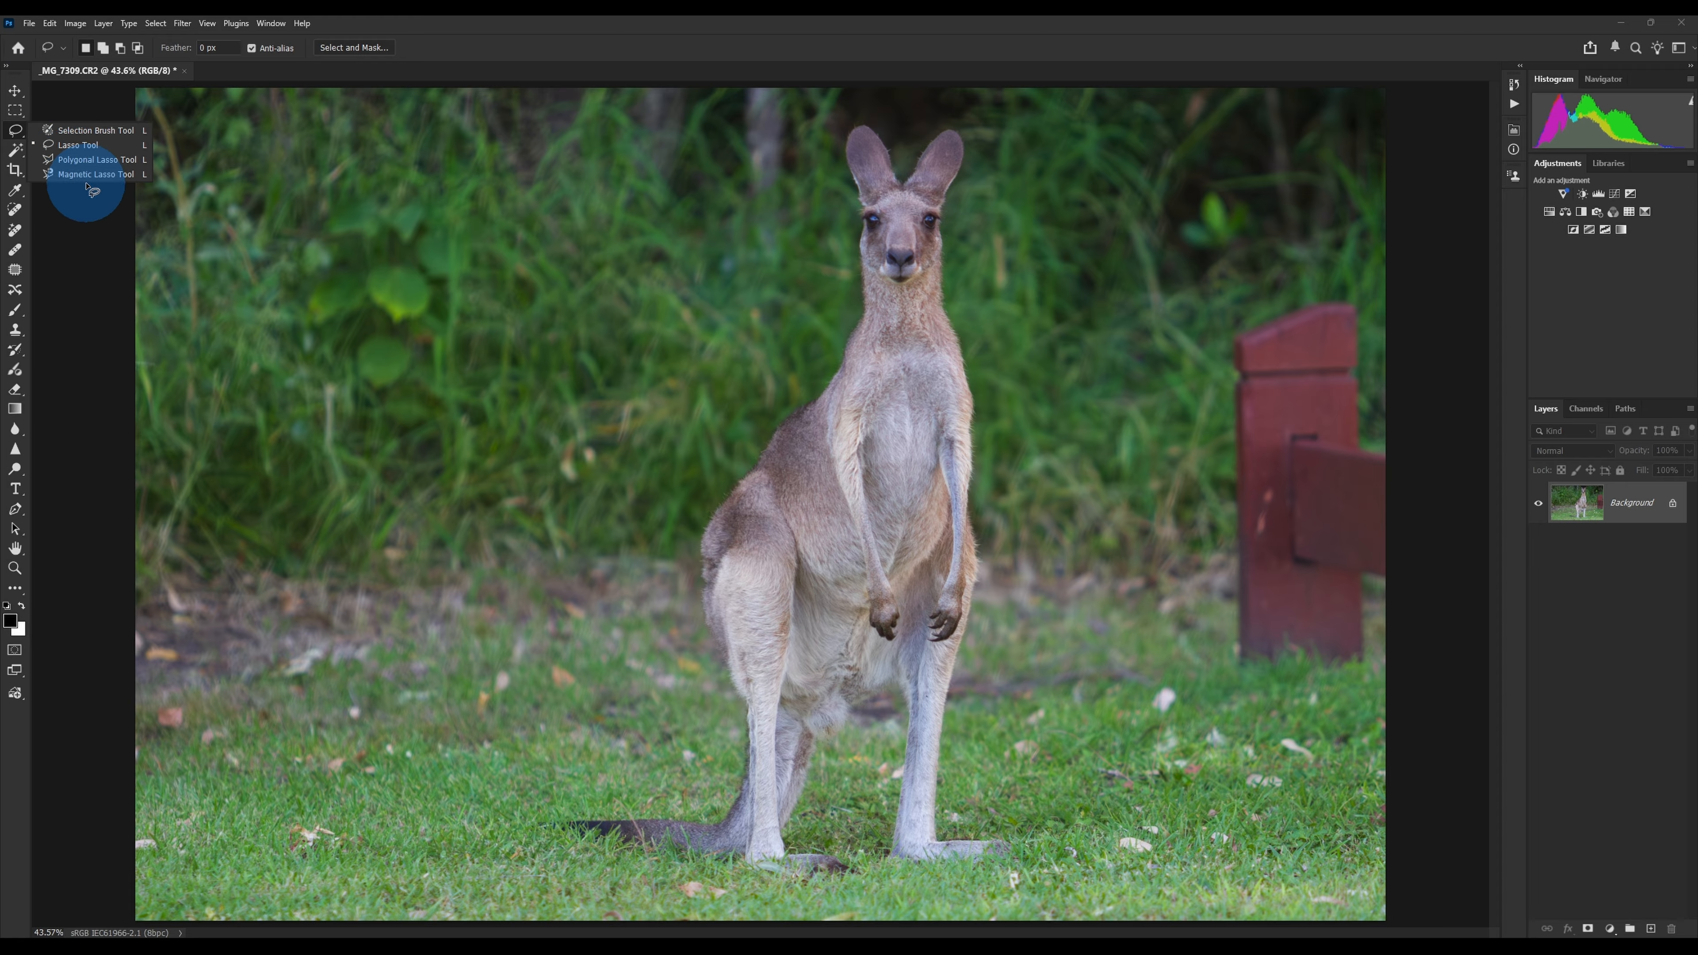
{"action": "left_click", "coordinate": [91, 136]}
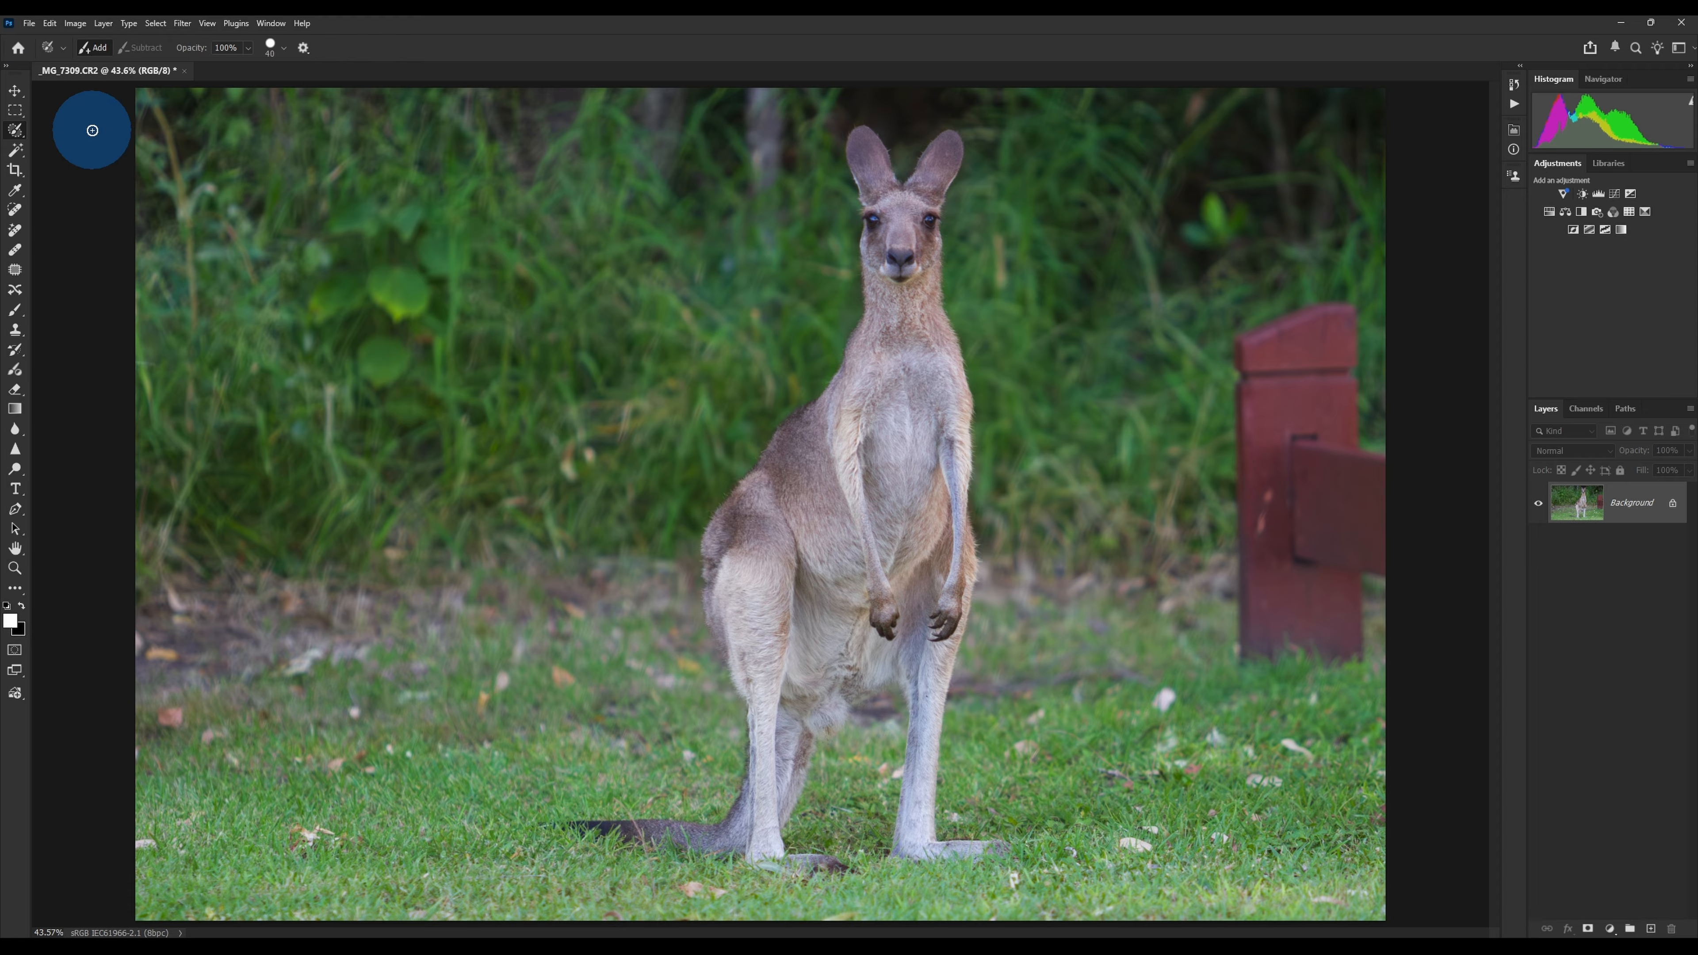
{"action": "left_click", "coordinate": [16, 135]}
{"action": "left_click", "coordinate": [76, 142]}
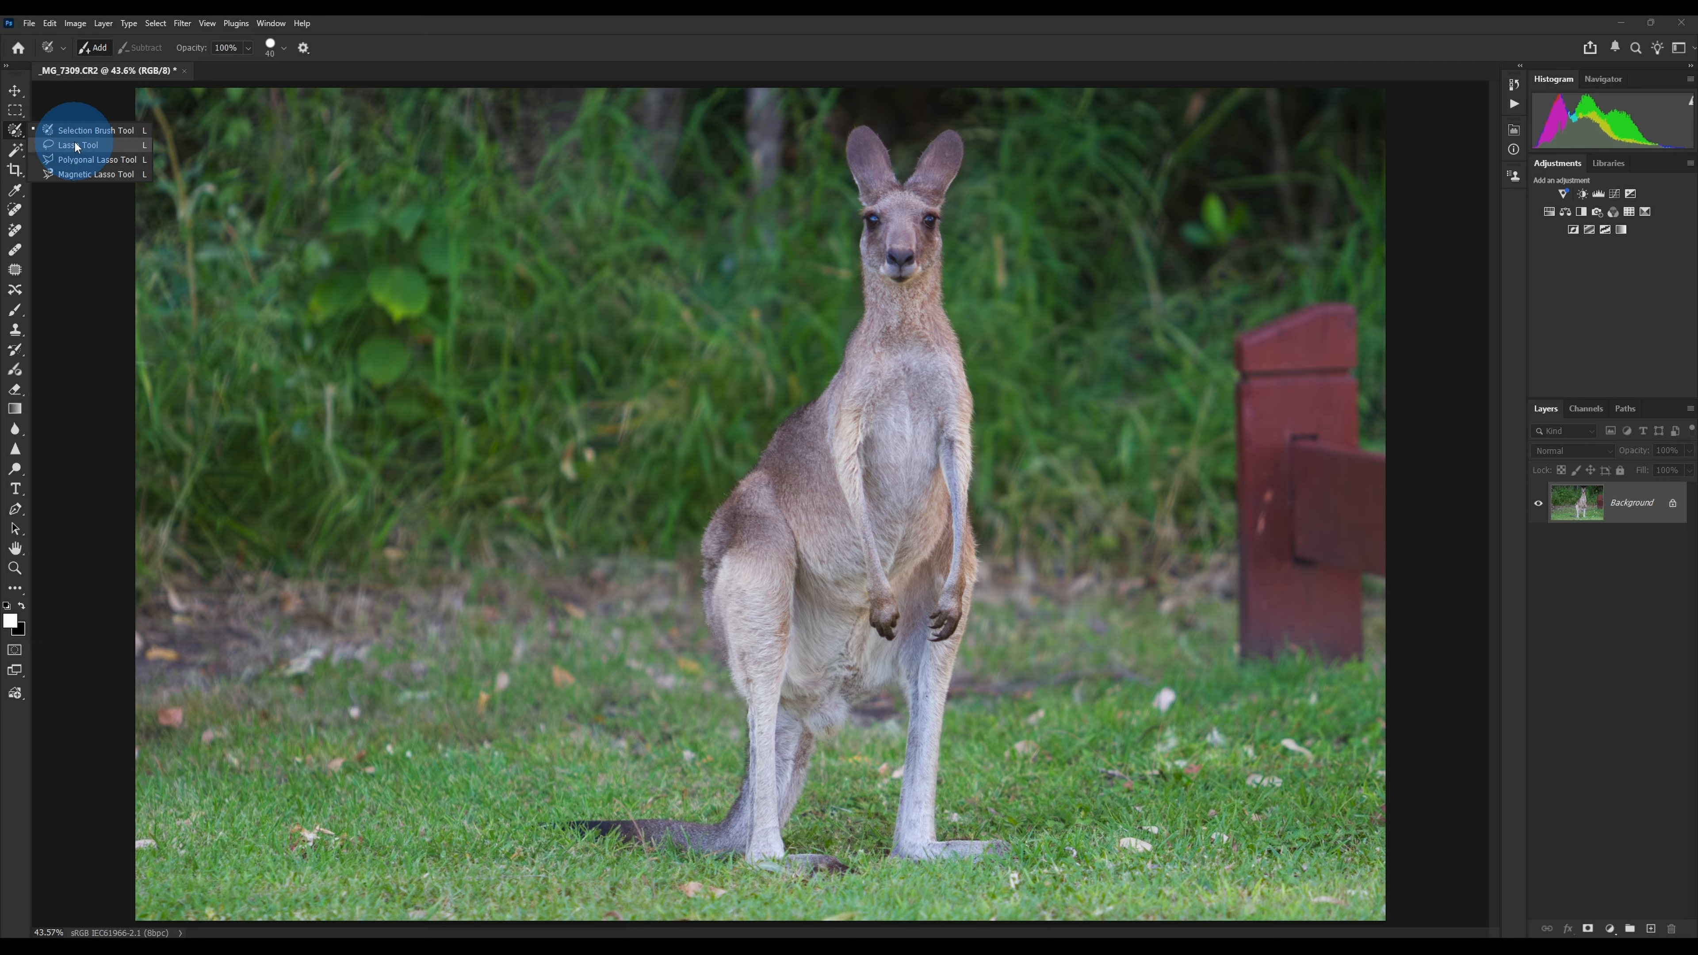
{"action": "mouse_move", "coordinate": [1325, 263]}
{"action": "left_mouse_down"}
{"action": "mouse_move", "coordinate": [1239, 282]}
{"action": "mouse_move", "coordinate": [1195, 383]}
{"action": "mouse_move", "coordinate": [1202, 657]}
{"action": "mouse_move", "coordinate": [1240, 705]}
{"action": "mouse_move", "coordinate": [1331, 720]}
{"action": "mouse_move", "coordinate": [1423, 699]}
{"action": "mouse_move", "coordinate": [1442, 515]}
{"action": "mouse_move", "coordinate": [1417, 277]}
{"action": "left_mouse_up"}
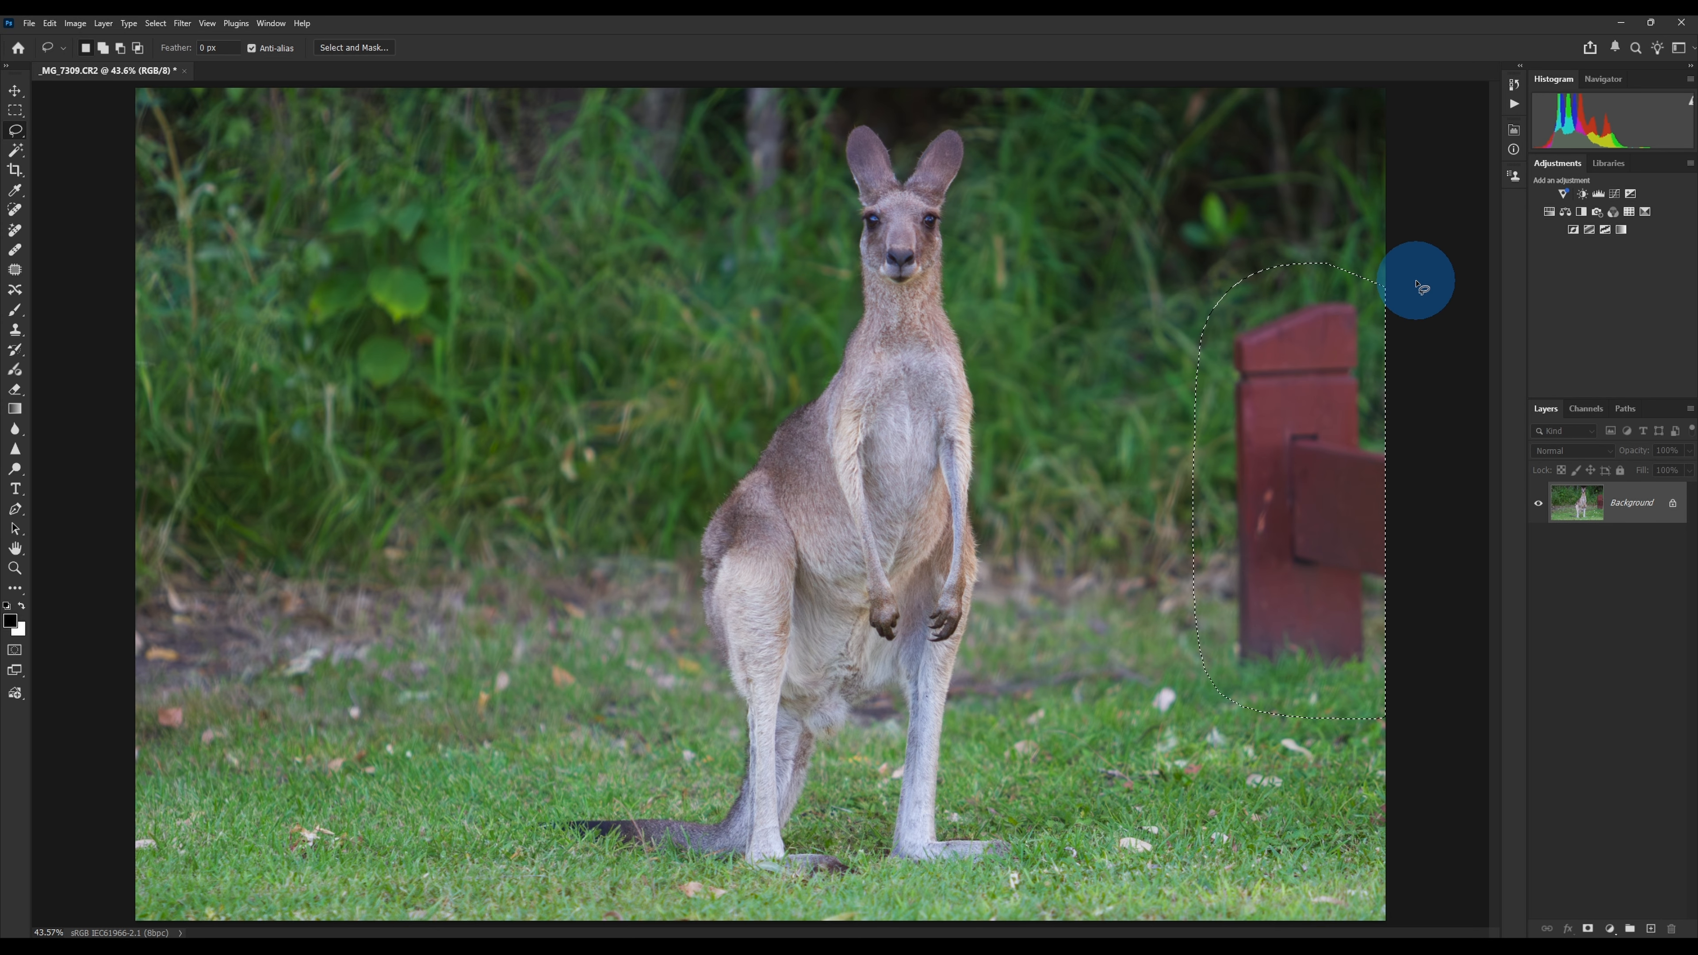
Step: Remove the selected post with Content-Aware Fill, outputting the fill to a new layer
{"action": "right_click", "coordinate": [1309, 506]}
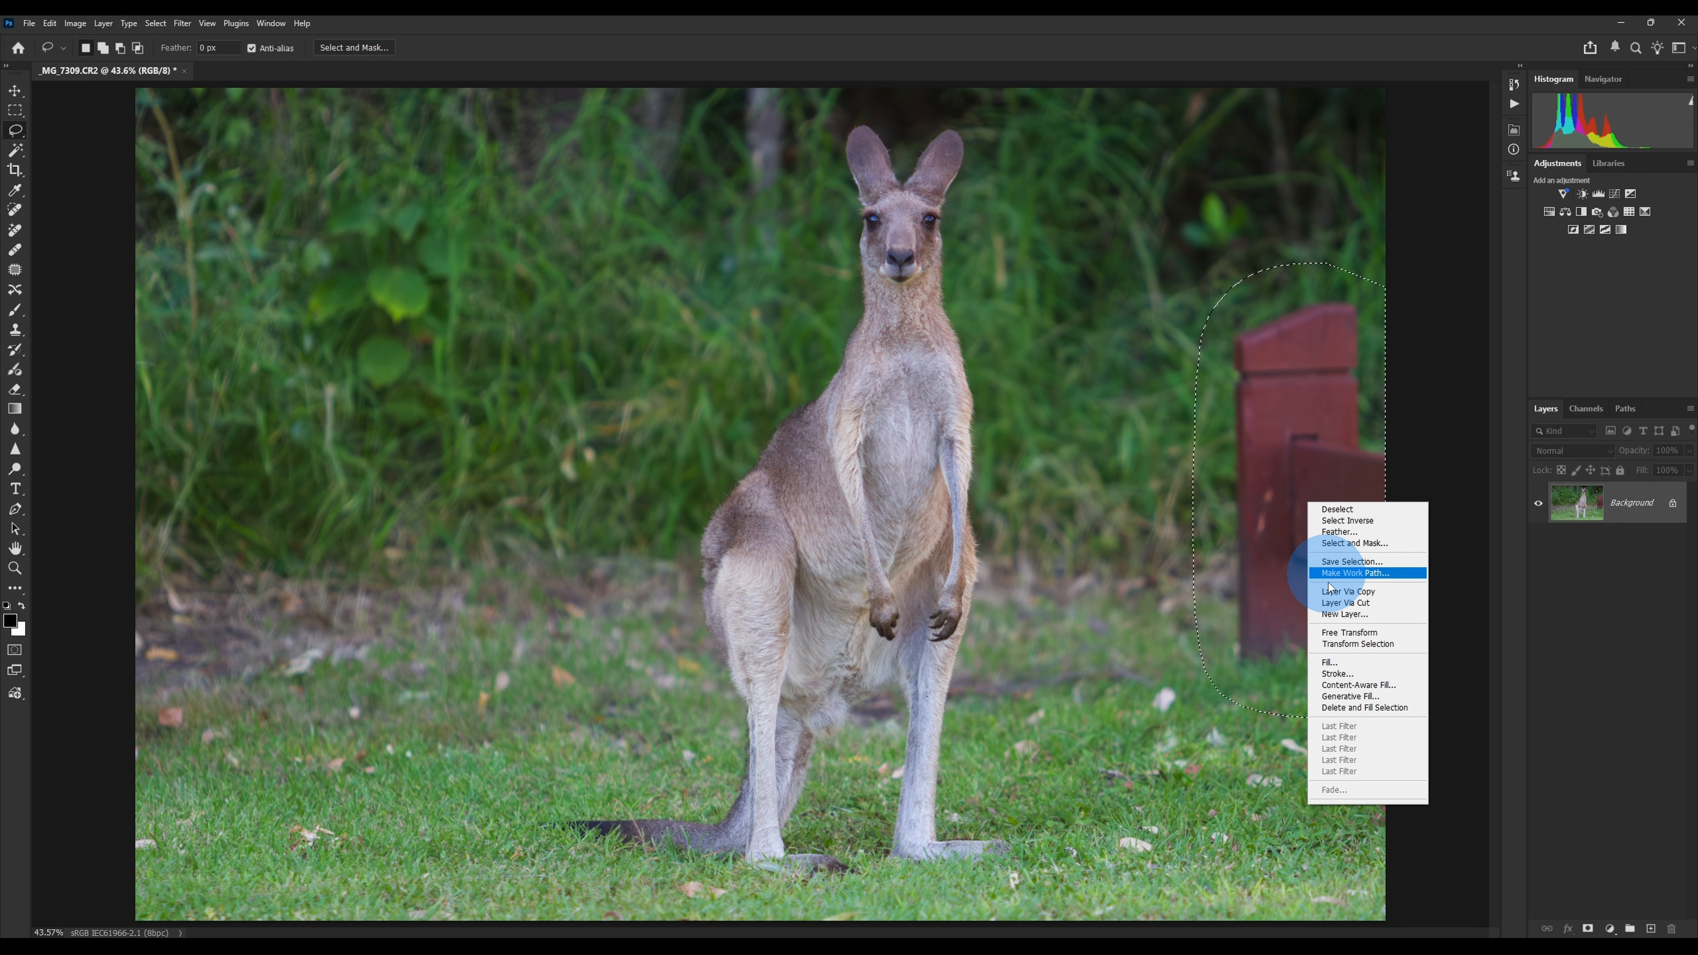
{"action": "left_click", "coordinate": [1360, 685]}
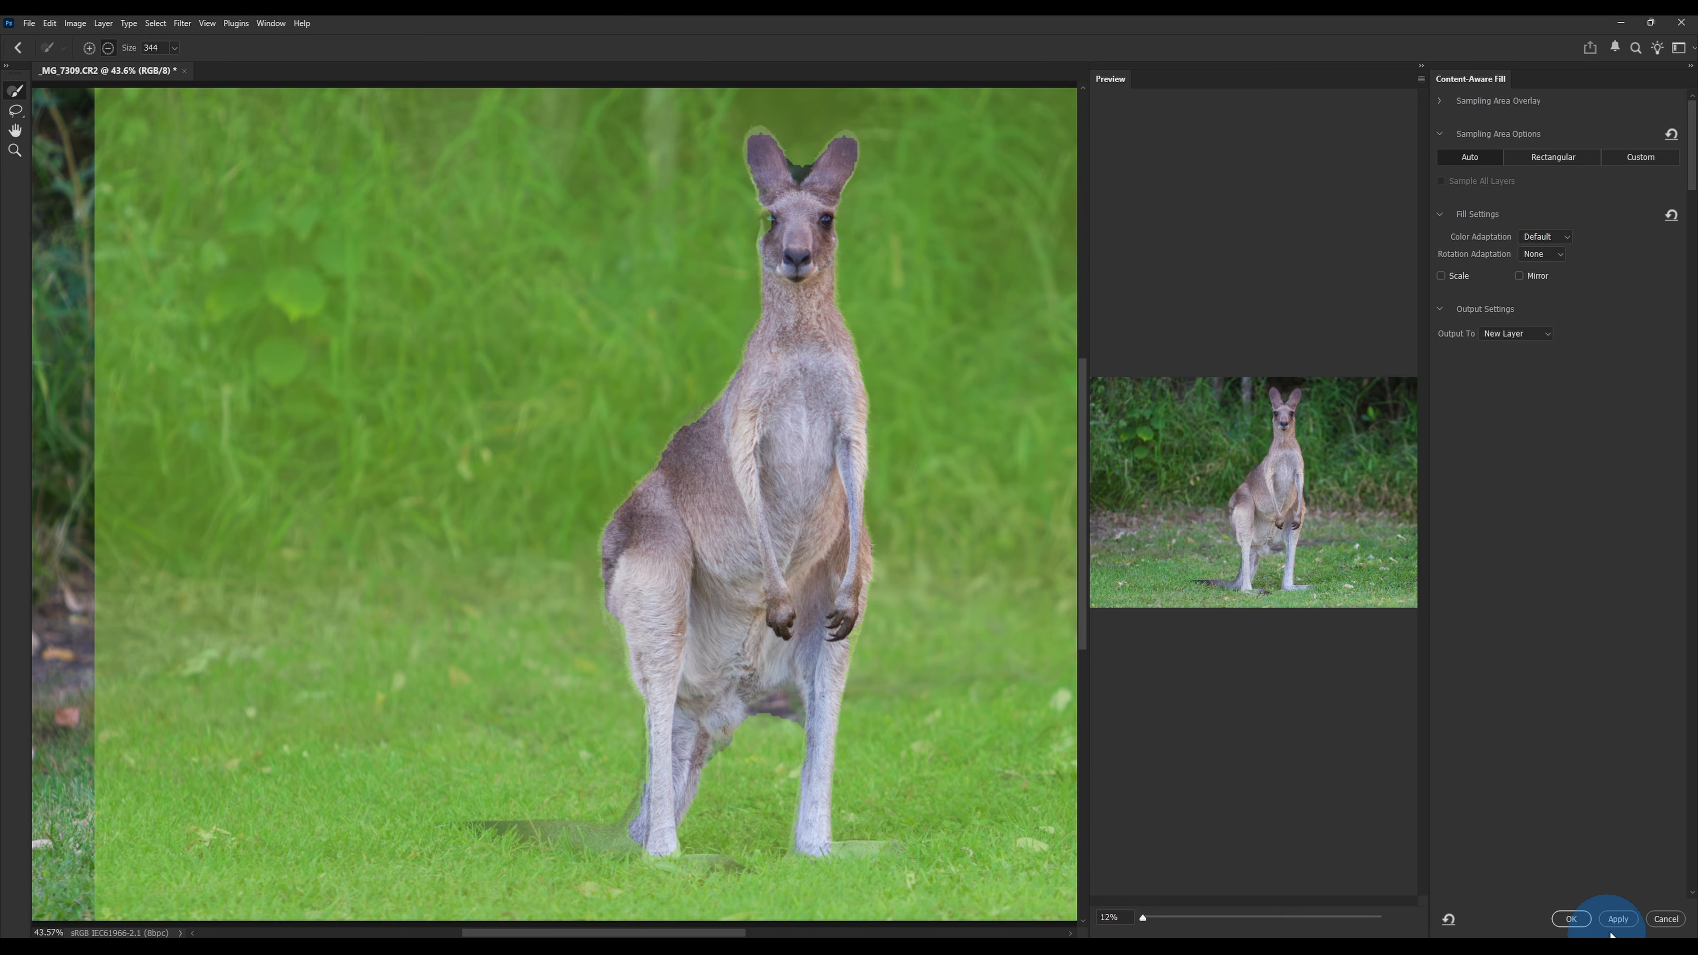
{"action": "left_click", "coordinate": [1571, 918]}
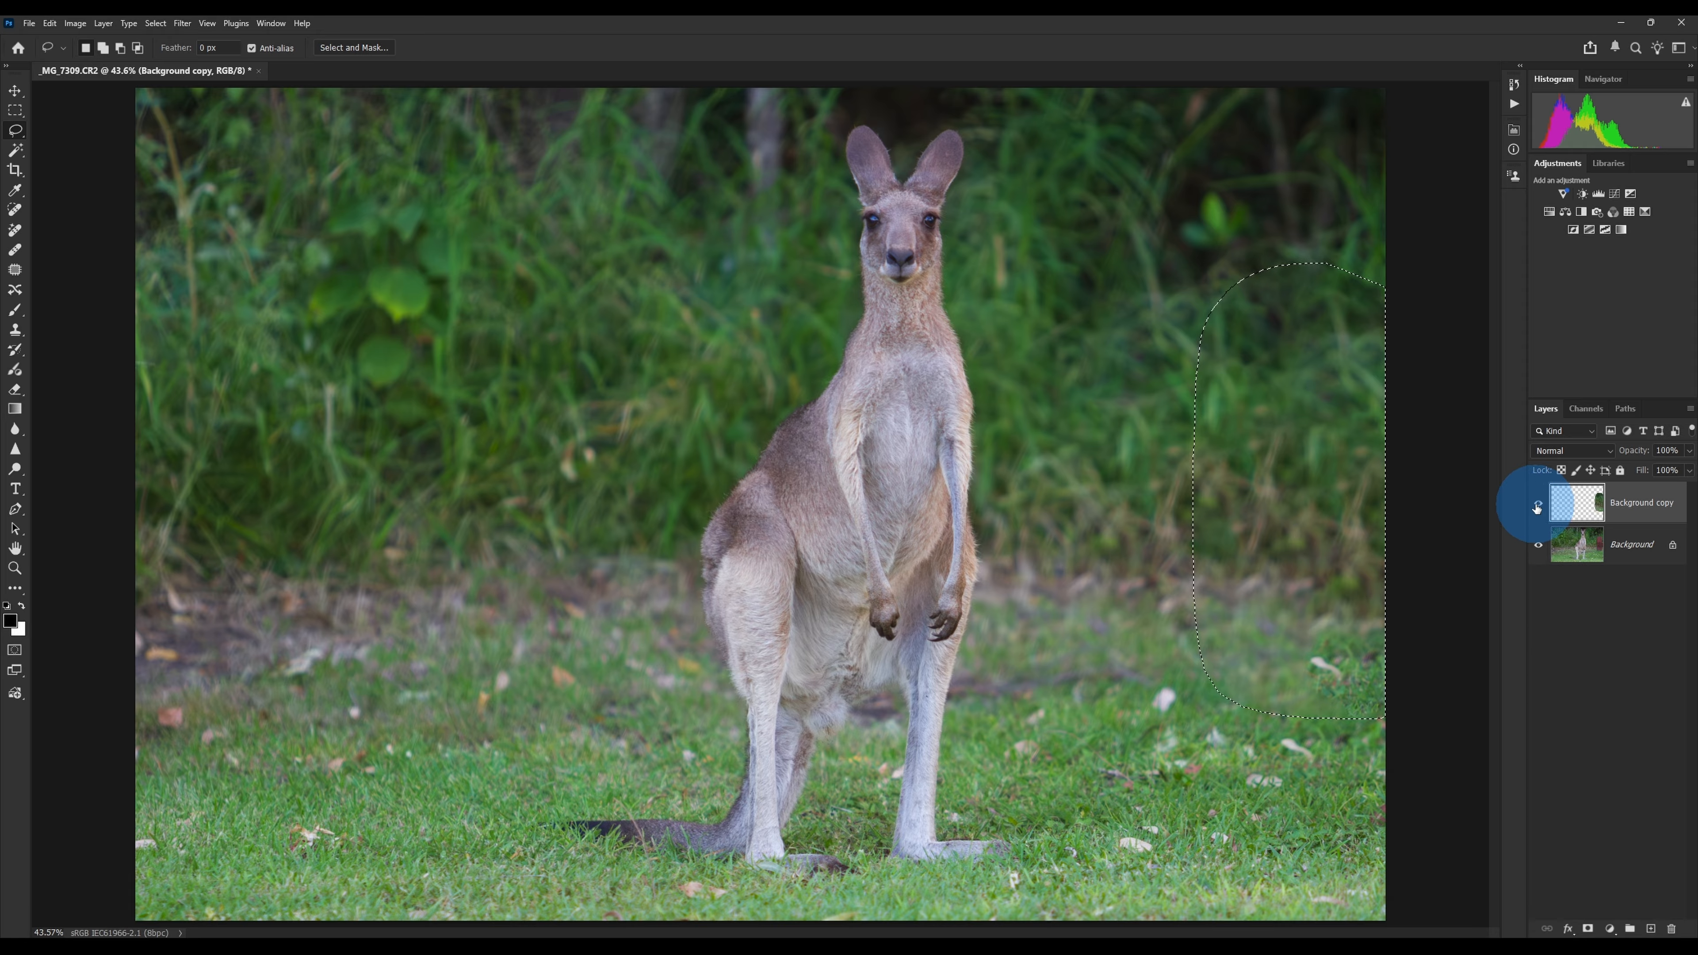
Step: Compare the photo with and without the fill by toggling the Background copy layer's visibility
{"action": "left_click", "coordinate": [1538, 504]}
{"action": "left_click", "coordinate": [1540, 504]}
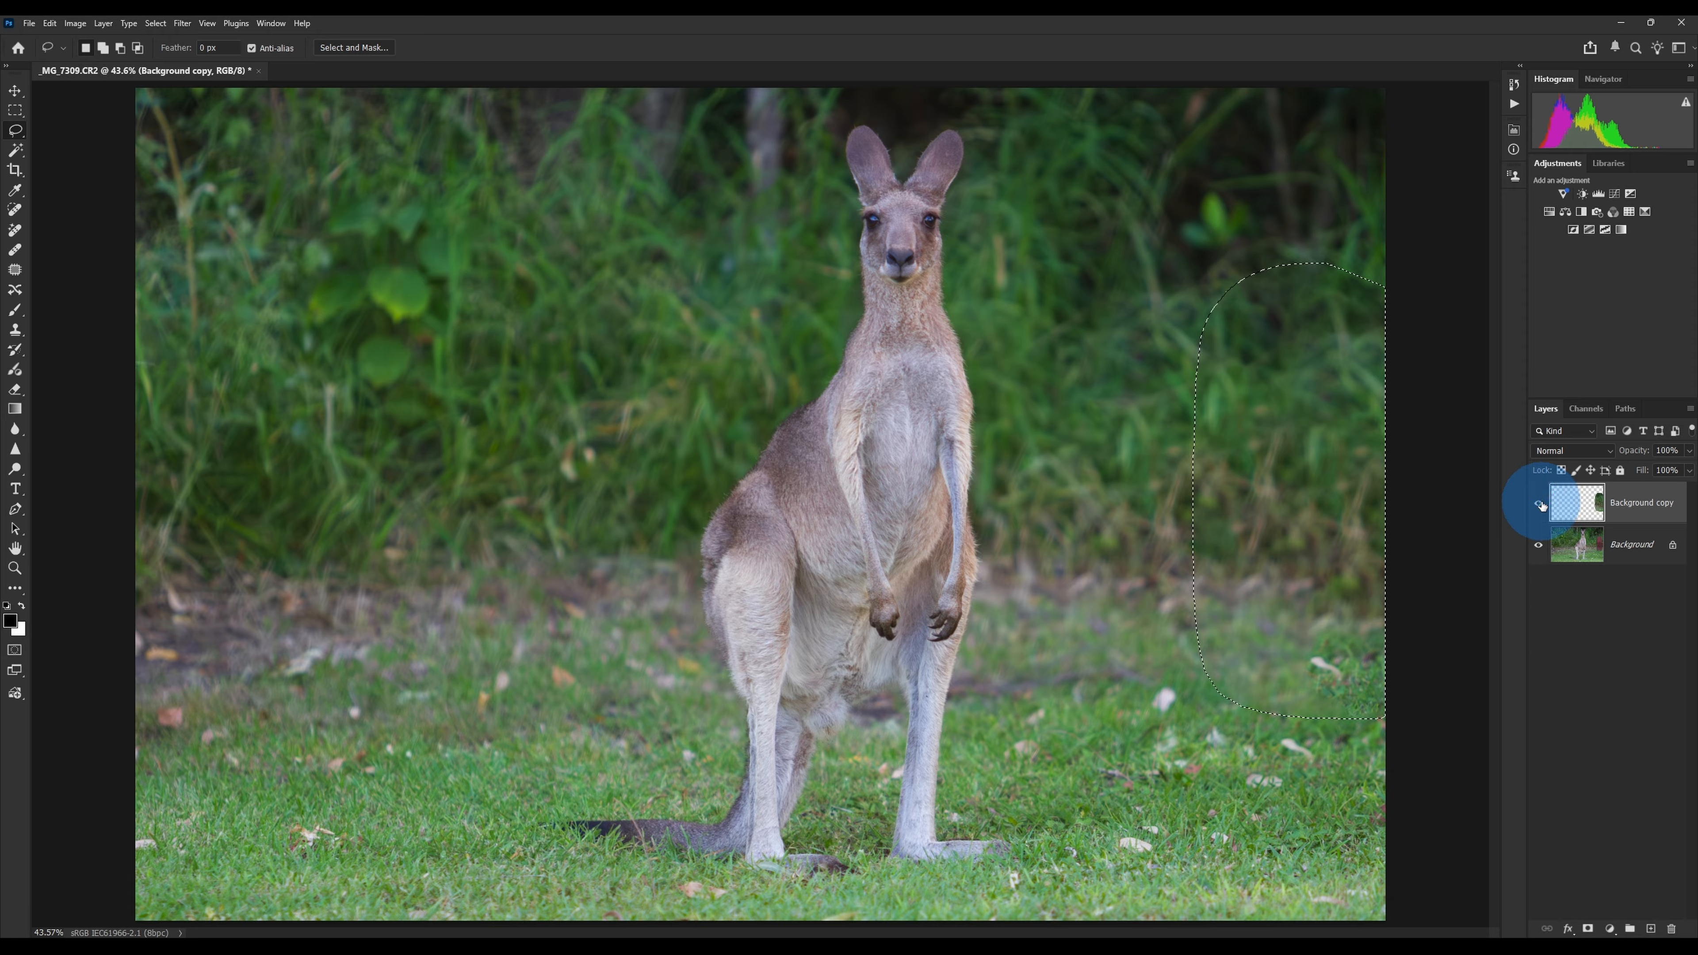
{"action": "left_click", "coordinate": [1539, 505]}
{"action": "left_click", "coordinate": [1532, 506]}
Step: Deselect the filled area and flatten the image into a single background layer
{"action": "left_click", "coordinate": [1307, 844]}
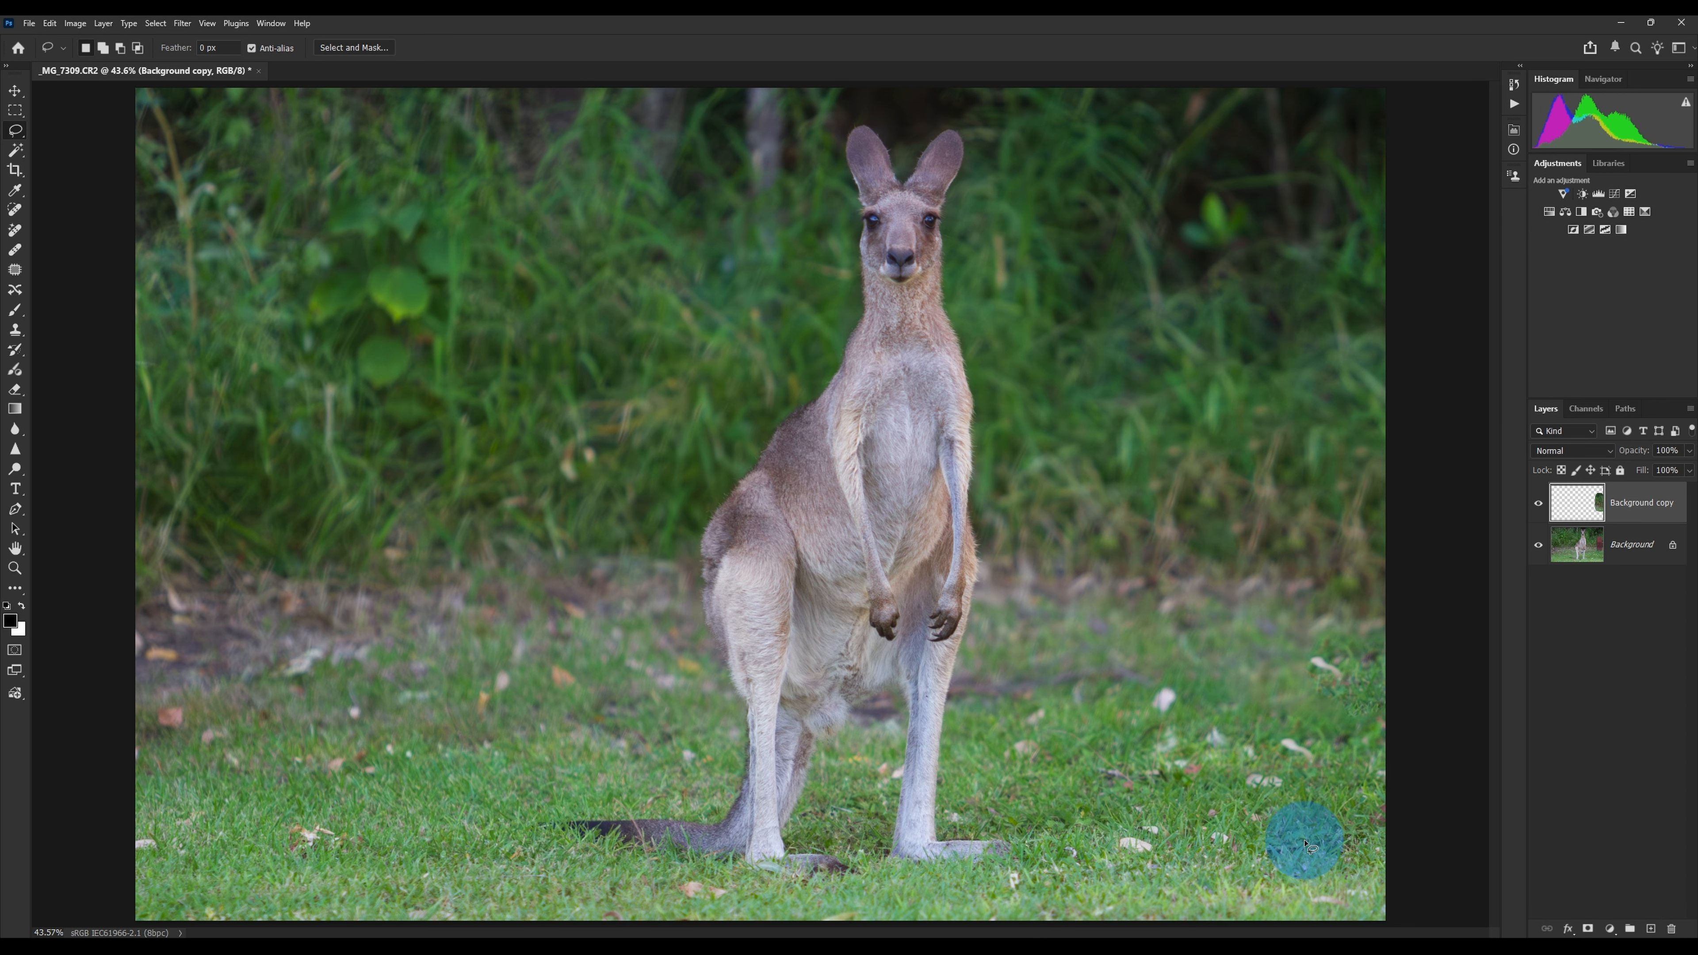
{"action": "left_click", "coordinate": [103, 23]}
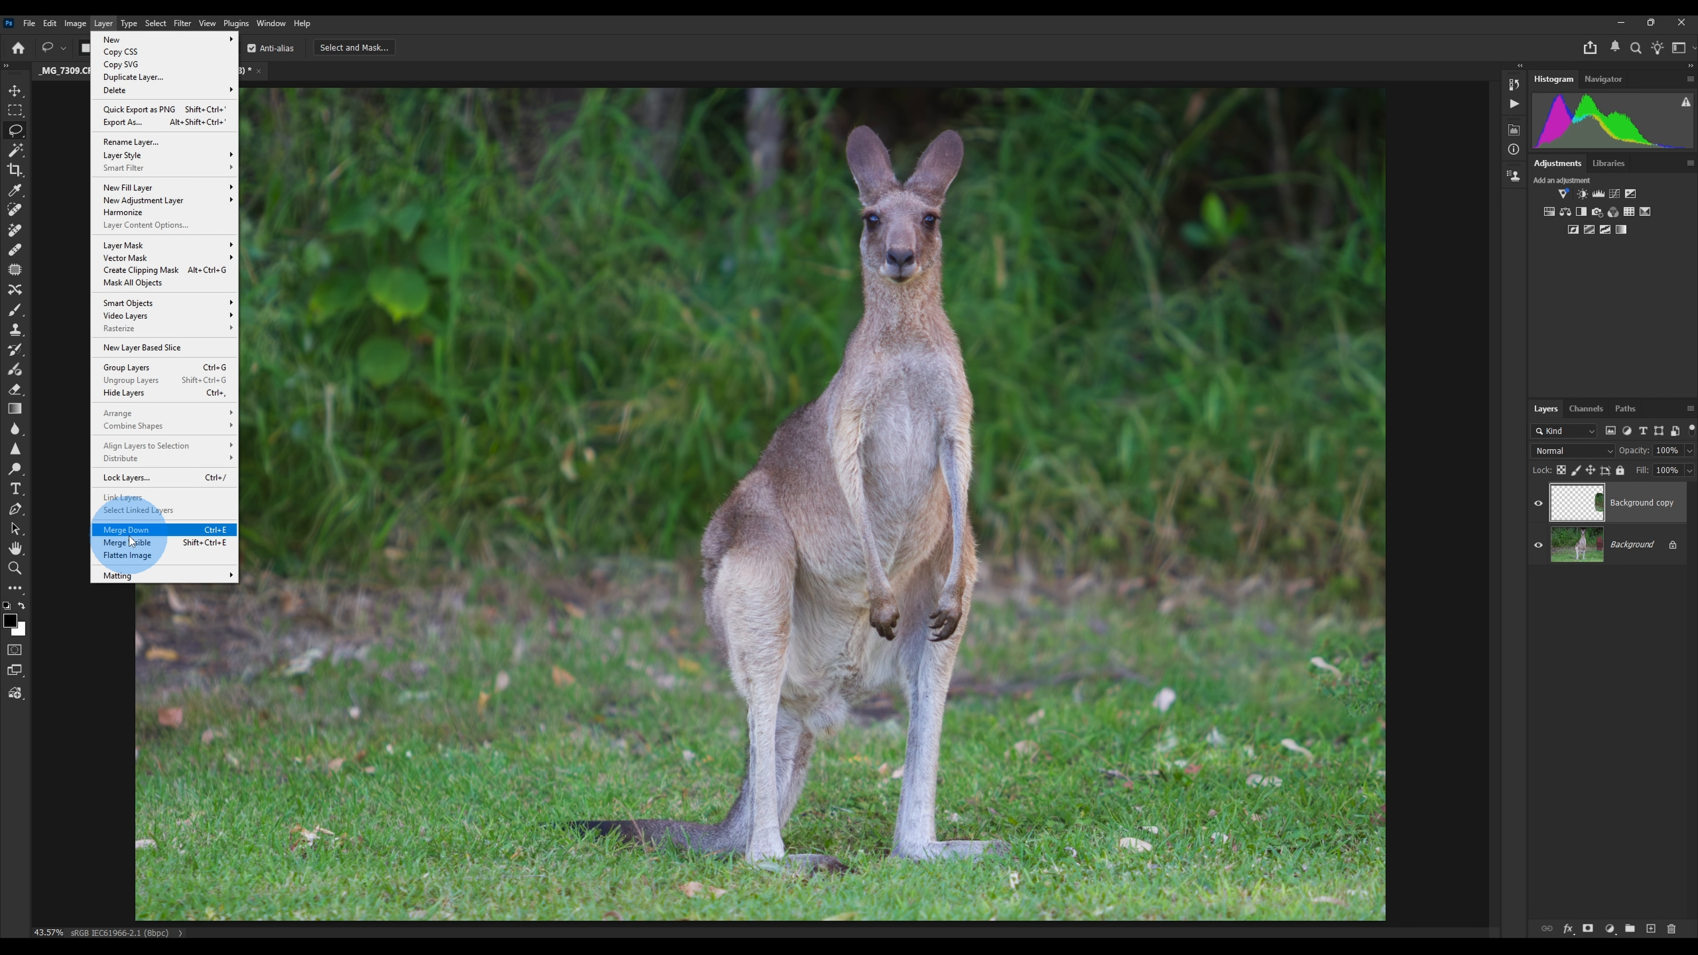
{"action": "left_click", "coordinate": [161, 555]}
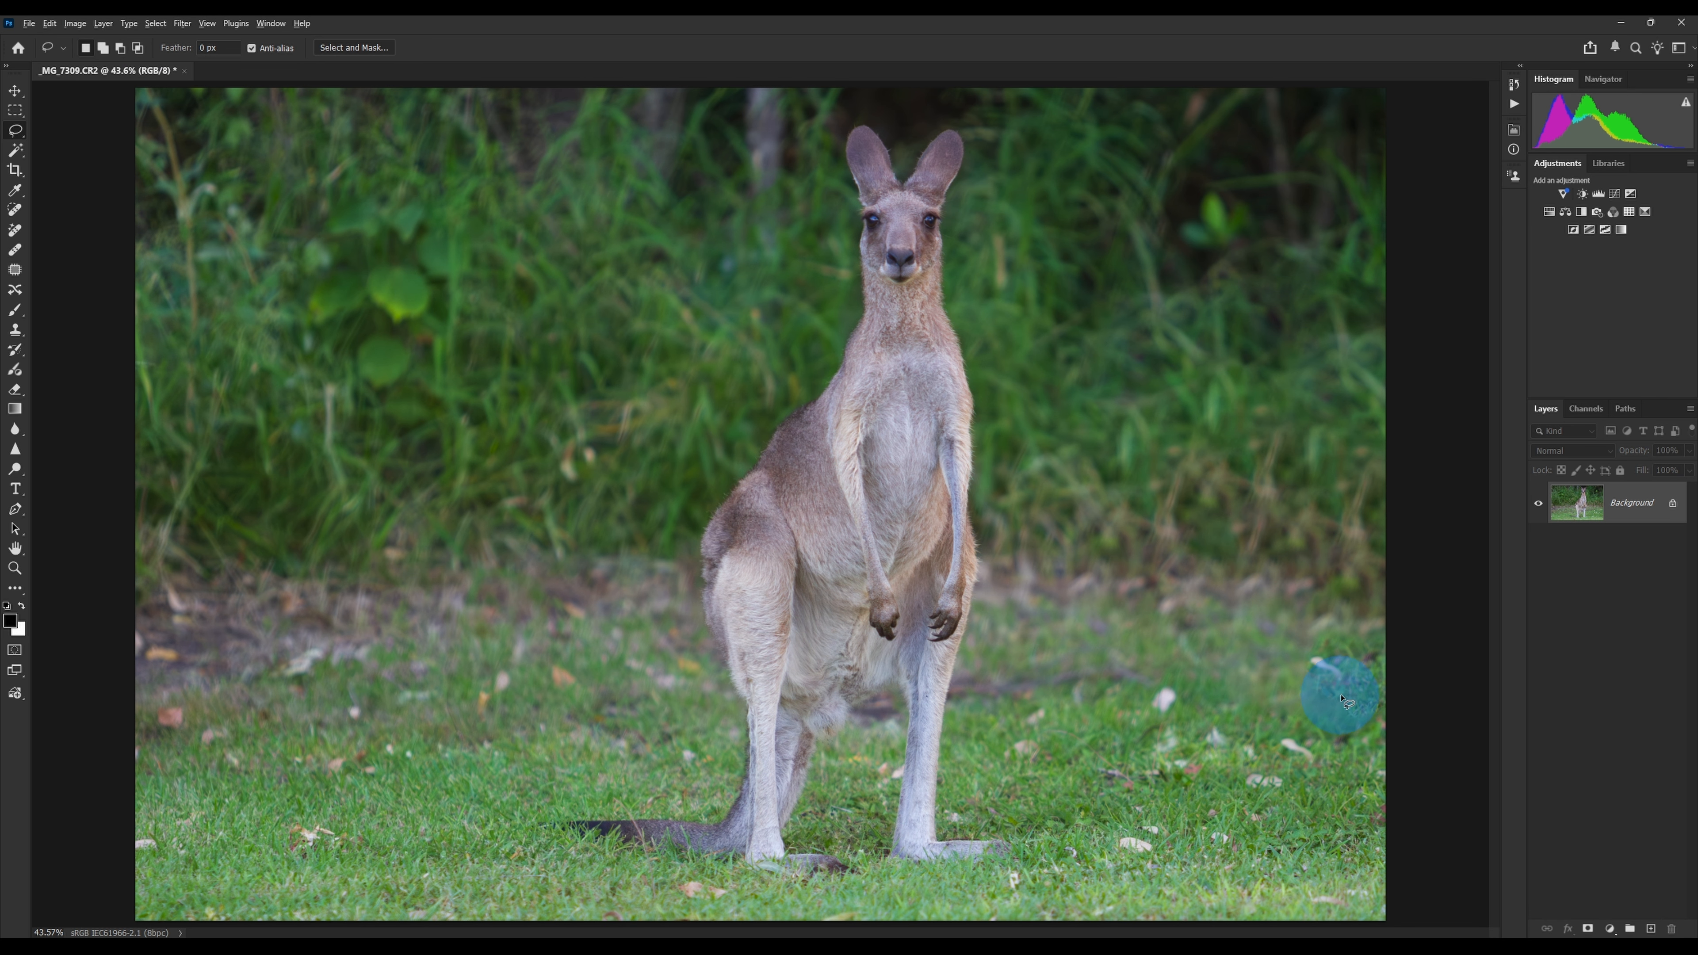
Step: Set up the Clone Stamp tool with a much larger brush for retouching the grass where the post stood
{"action": "scroll", "coordinate": [1330, 695], "scroll_direction": "up", "scroll_amount": 5}
{"action": "scroll", "coordinate": [1340, 708], "scroll_direction": "up", "scroll_amount": 4}
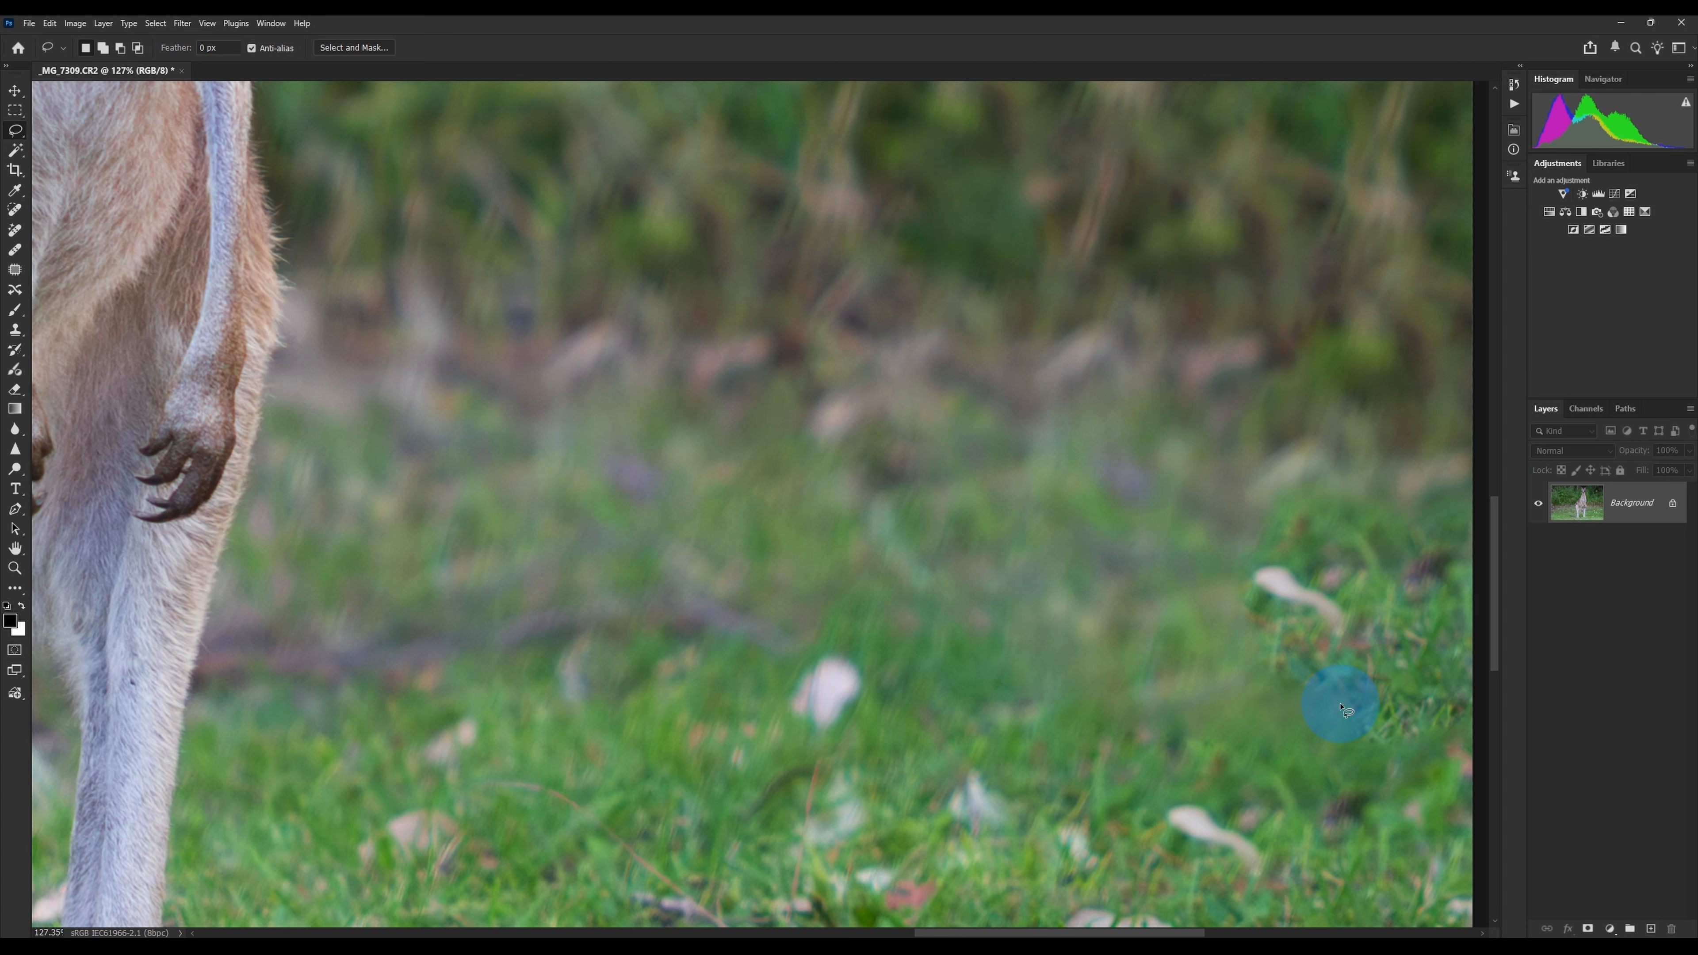
{"action": "left_click_drag", "start_coordinate": [1172, 931], "coordinate": [1224, 926]}
{"action": "left_click_drag", "start_coordinate": [1499, 536], "coordinate": [1491, 646]}
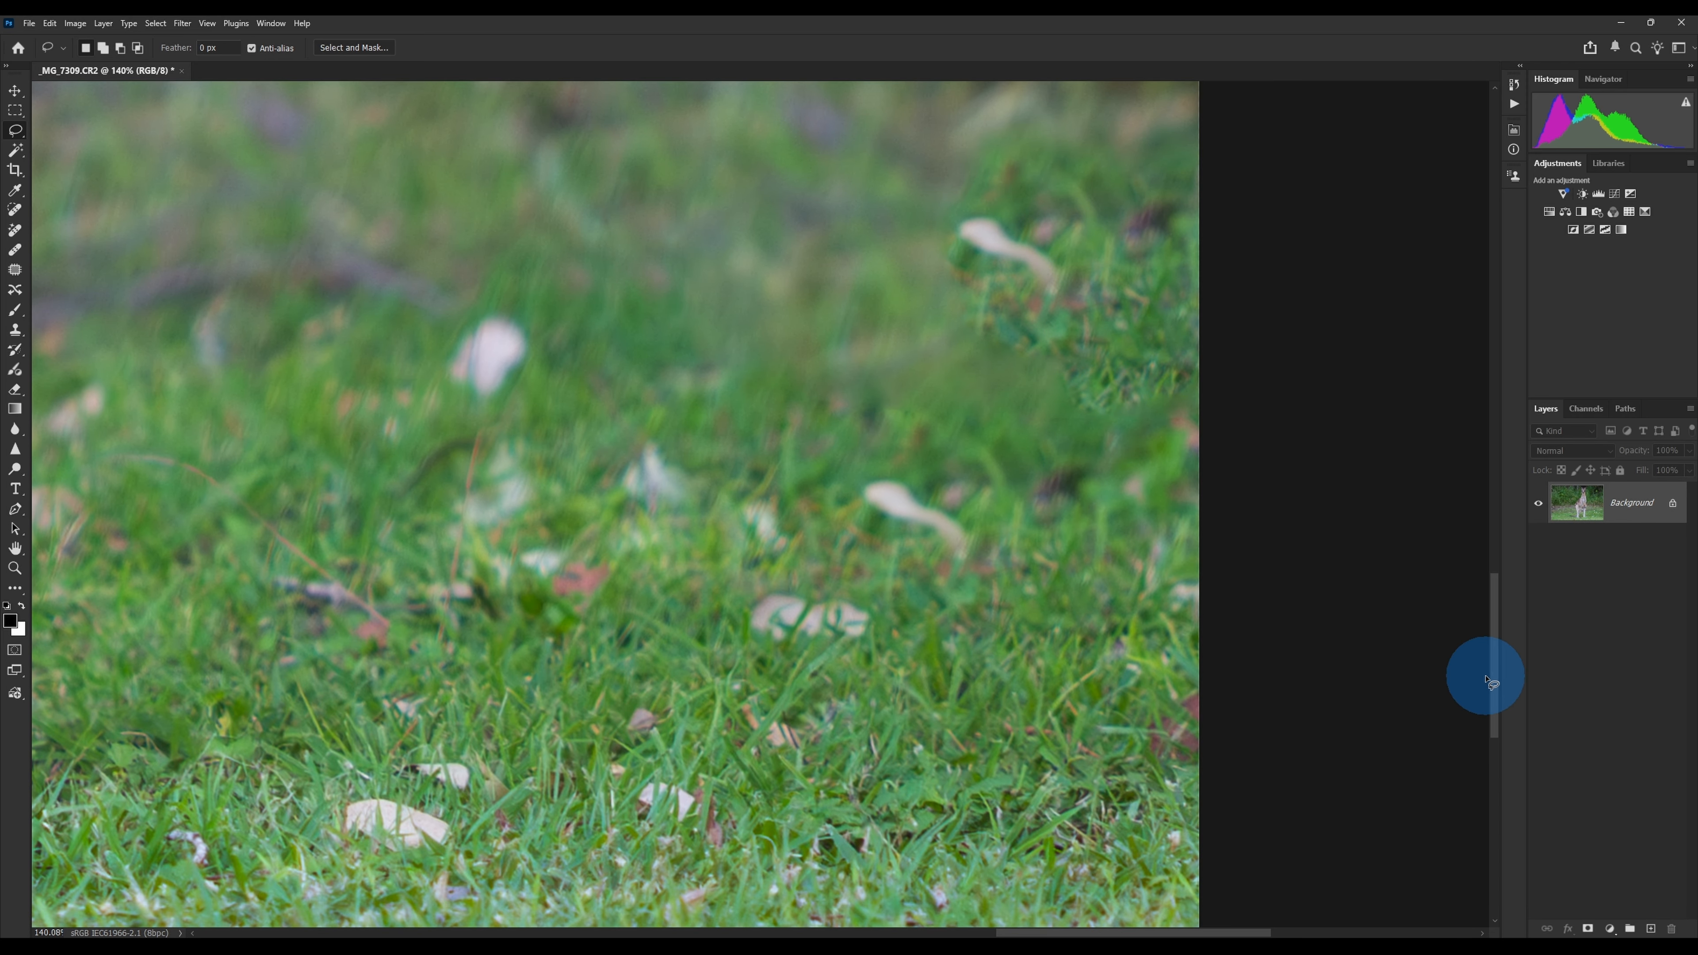
{"action": "mouse_move", "coordinate": [1500, 651]}
{"action": "left_mouse_down"}
{"action": "mouse_move", "coordinate": [1517, 546]}
{"action": "mouse_move", "coordinate": [1529, 643]}
{"action": "left_mouse_up"}
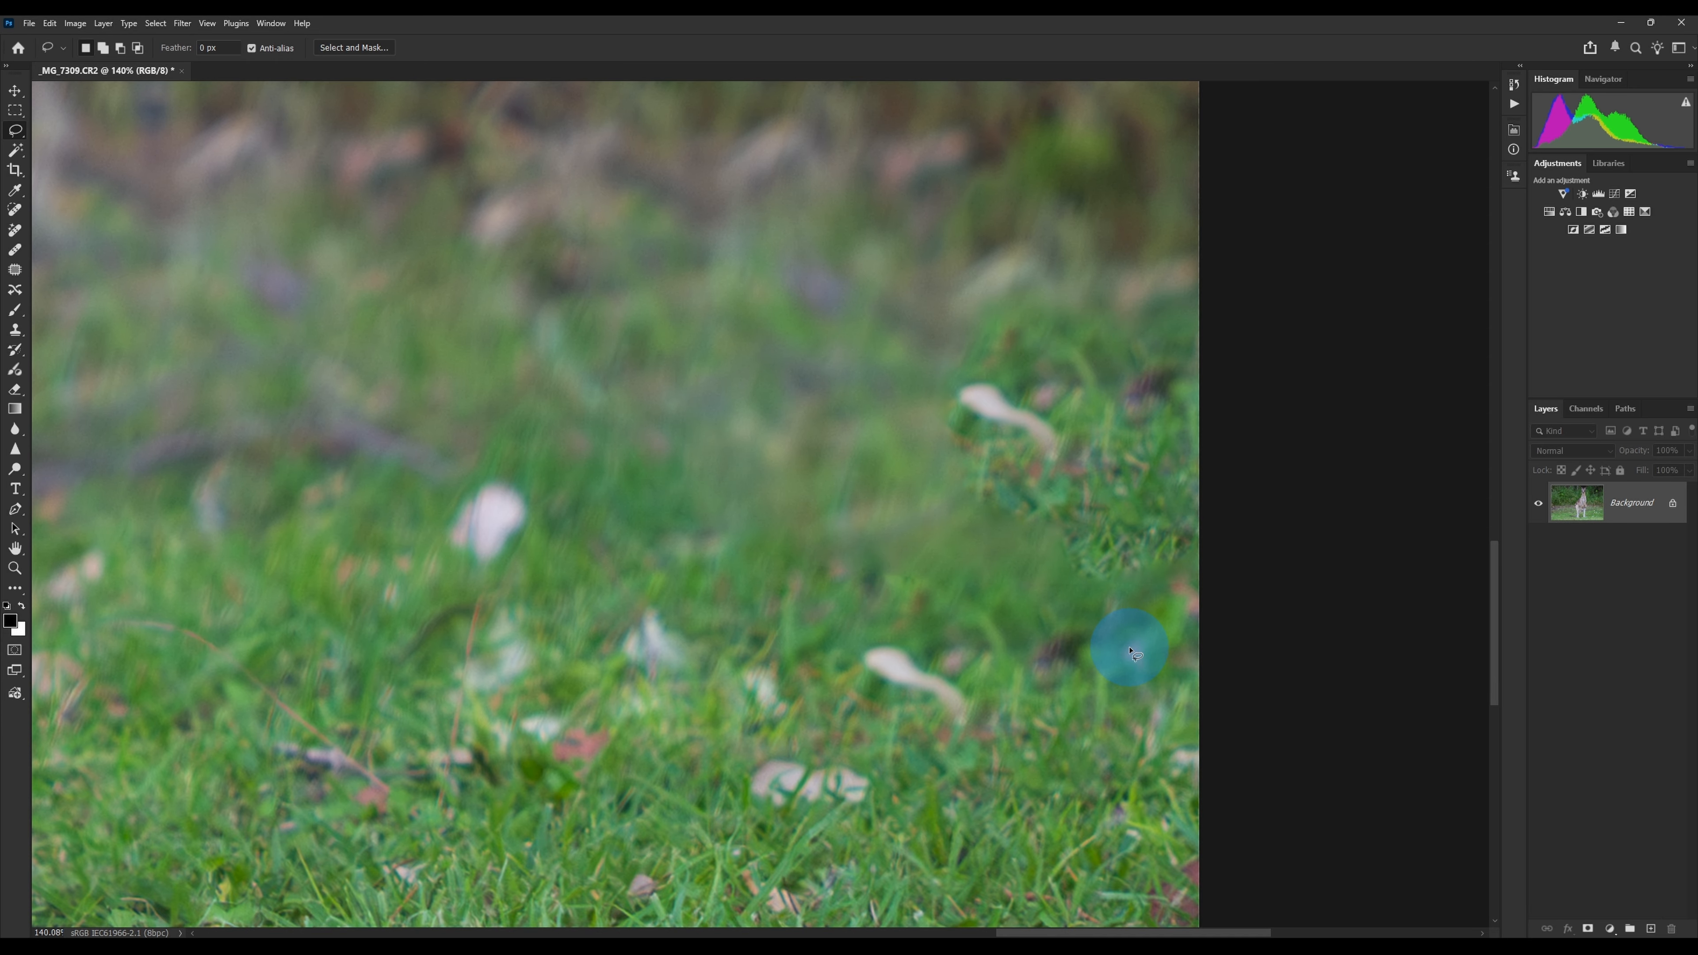
{"action": "left_click", "coordinate": [15, 330]}
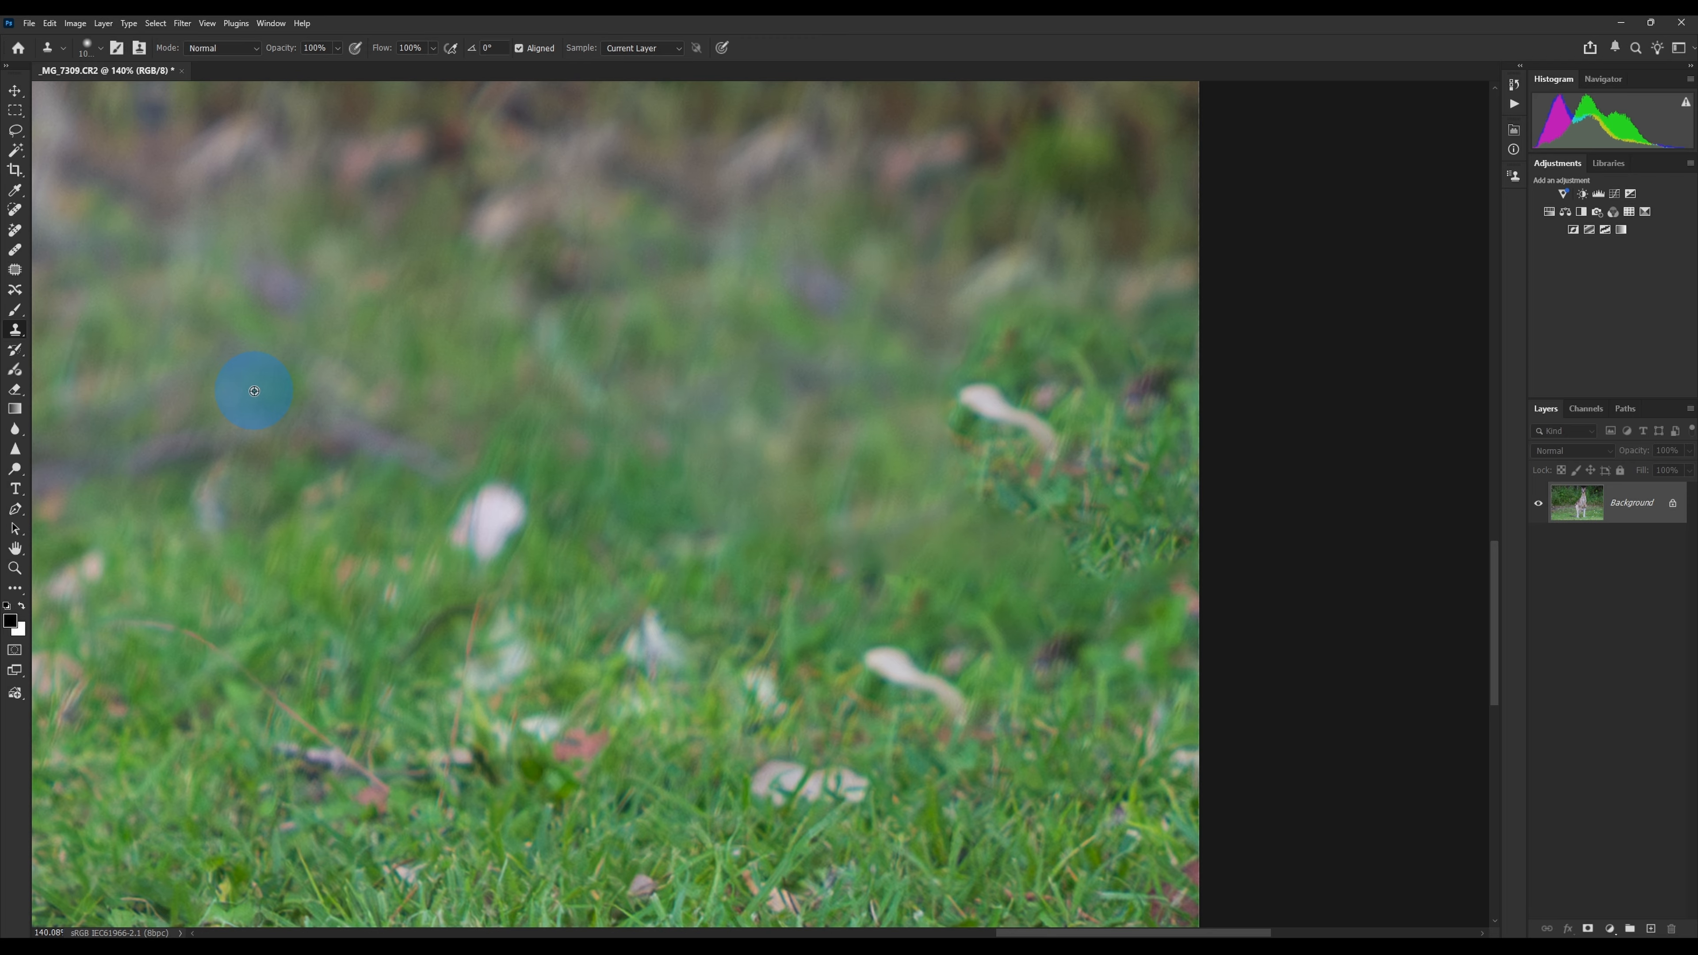
{"action": "key", "text": "bracketright"}
{"action": "key", "text": "bracketright"}
{"action": "key", "text": "bracketright"}
{"action": "key", "text": "bracketright"}
{"action": "key", "text": "bracketright"}
{"action": "key", "text": "bracketright"}
{"action": "key", "text": "bracketright"}
{"action": "key", "text": "bracketright"}
{"action": "key", "text": "bracketright"}
{"action": "key", "text": "bracketright"}
{"action": "key", "text": "bracketright"}
{"action": "key", "text": "bracketright"}
{"action": "key", "text": "bracketright"}
{"action": "key", "text": "bracketright"}
{"action": "key", "text": "bracketright"}
{"action": "key", "text": "bracketright"}
{"action": "key", "text": "bracketright"}
{"action": "key", "text": "bracketright"}
{"action": "key", "text": "bracketright"}
{"action": "key", "text": "bracketright"}
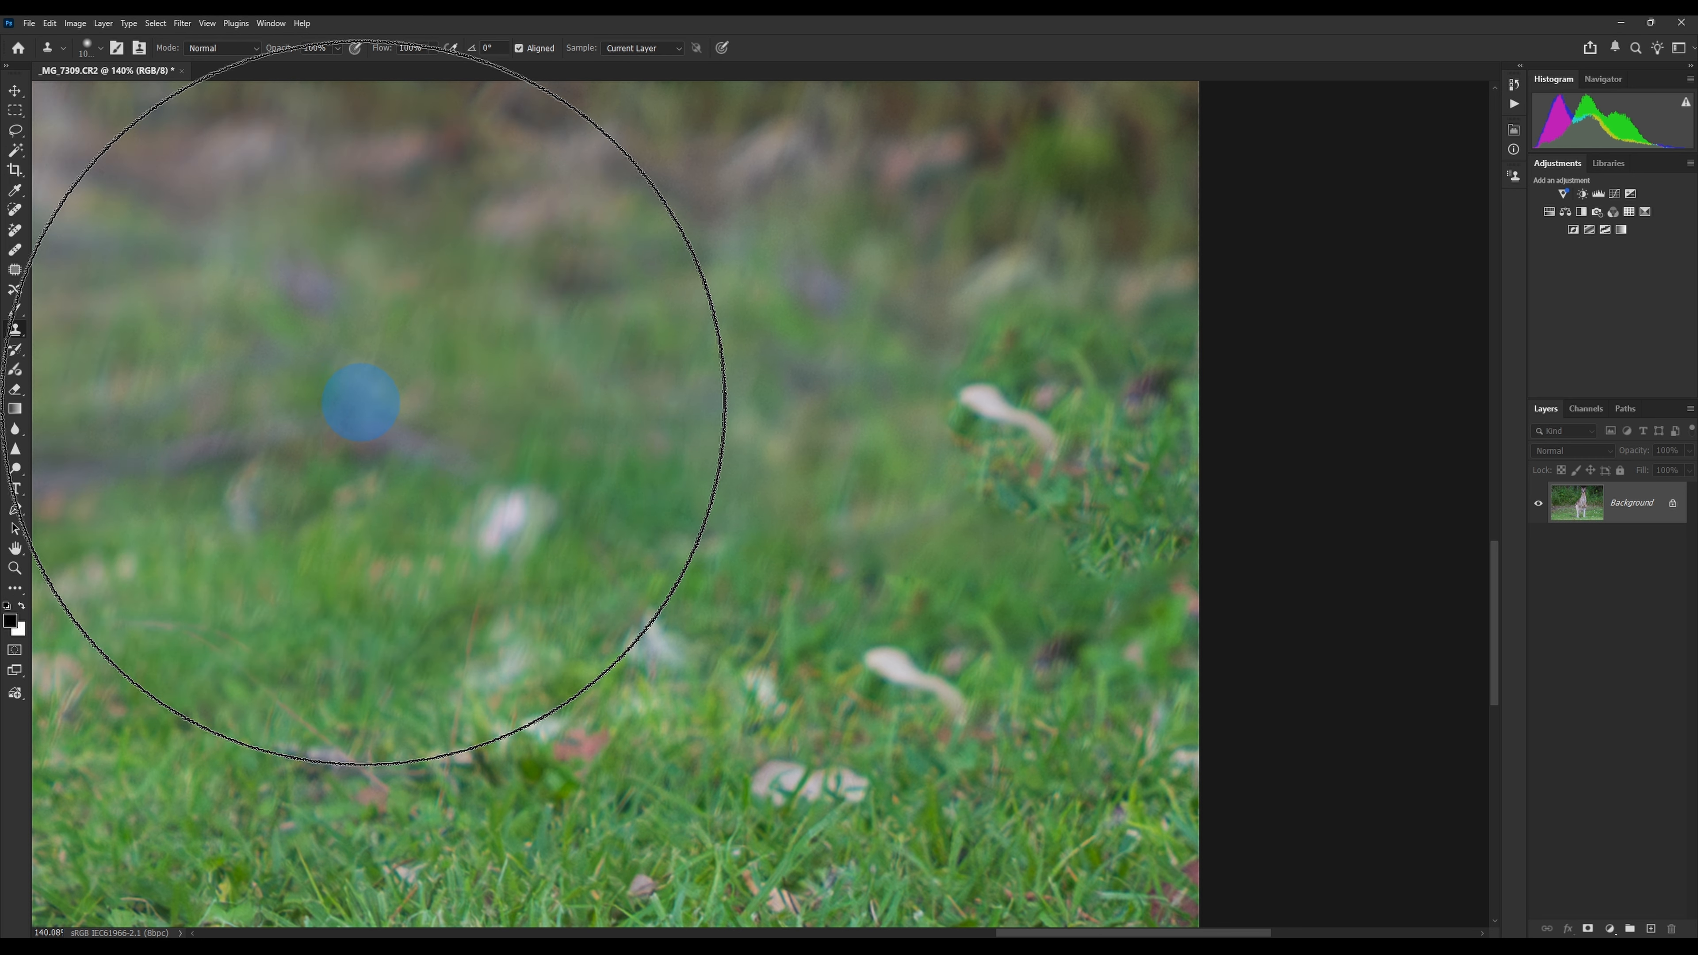
Step: Reduce the Clone Stamp brush to 400 px and undo the clone stroke made with the oversized brush
{"action": "mouse_move", "coordinate": [628, 428]}
{"action": "left_mouse_down"}
{"action": "mouse_move", "coordinate": [978, 433]}
{"action": "mouse_move", "coordinate": [518, 411]}
{"action": "mouse_move", "coordinate": [756, 418]}
{"action": "mouse_move", "coordinate": [704, 428]}
{"action": "left_mouse_up"}
{"action": "key", "text": "bracketleft"}
{"action": "key", "text": "bracketleft"}
{"action": "key", "text": "bracketleft"}
{"action": "key", "text": "bracketleft"}
{"action": "key", "text": "bracketleft"}
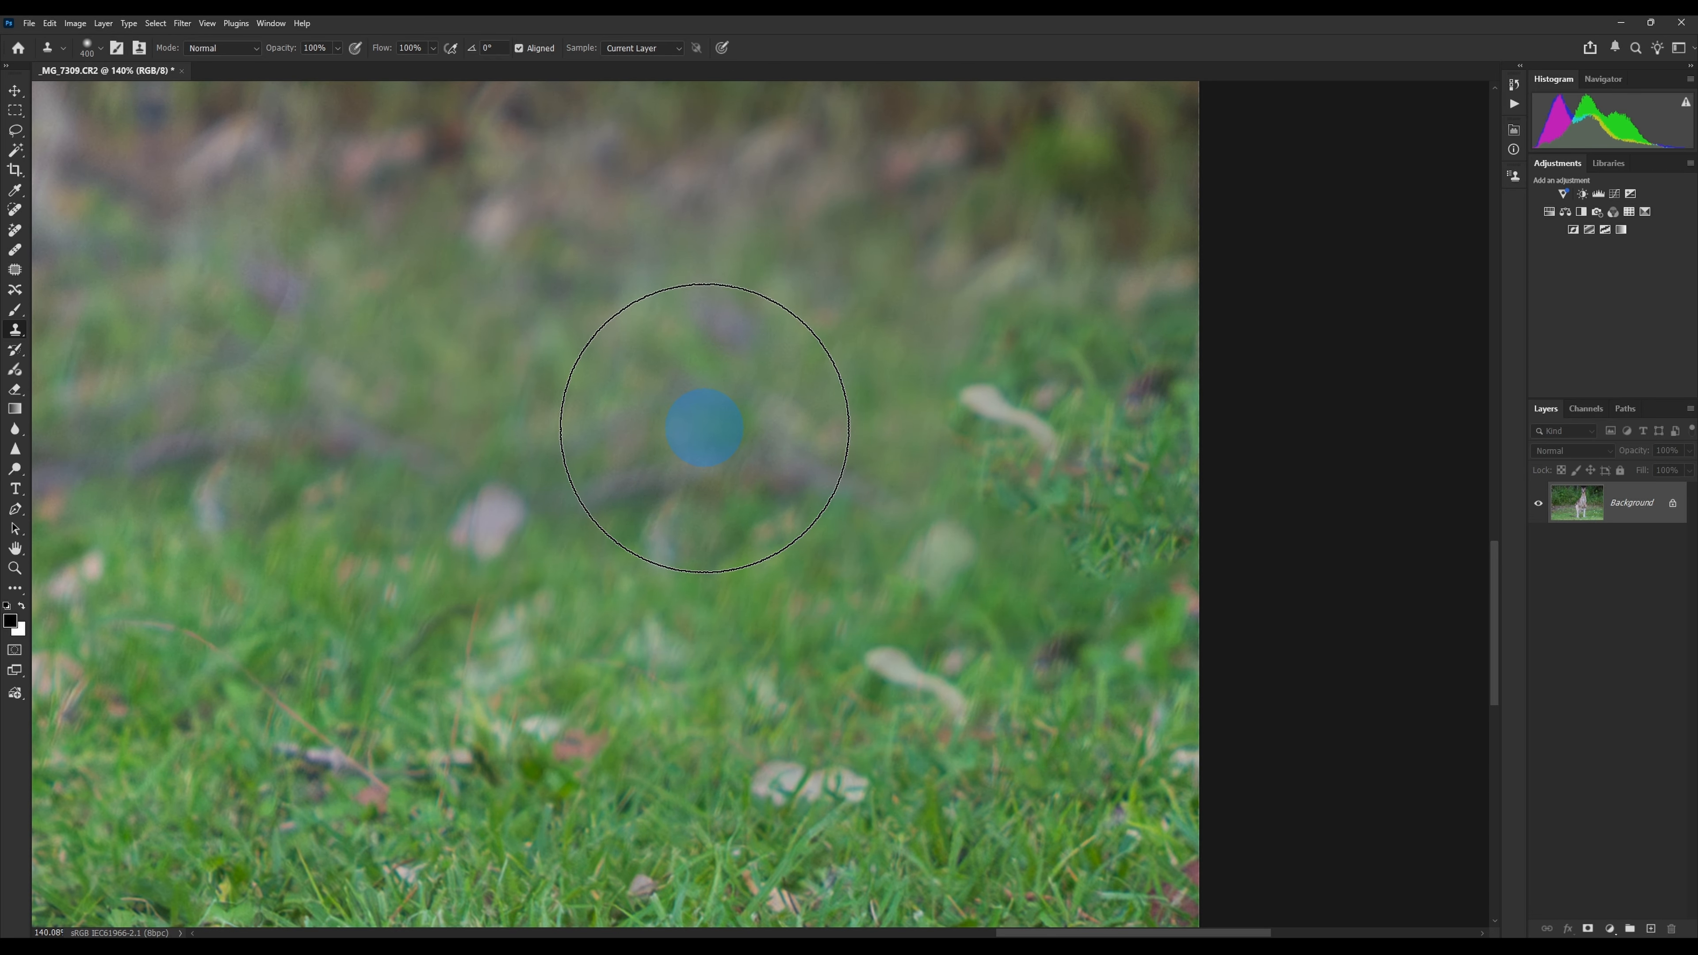
{"action": "key", "text": "ctrl+z"}
Step: Clone nearby blurred grass over the mismatched sharp grass patch and leaf at the photo's right edge
{"action": "mouse_move", "coordinate": [704, 427]}
{"action": "left_mouse_down"}
{"action": "mouse_move", "coordinate": [966, 439]}
{"action": "mouse_move", "coordinate": [1103, 422]}
{"action": "mouse_move", "coordinate": [1080, 483]}
{"action": "mouse_move", "coordinate": [1132, 493]}
{"action": "mouse_move", "coordinate": [1098, 513]}
{"action": "mouse_move", "coordinate": [1143, 483]}
{"action": "left_mouse_up"}
{"action": "left_click_drag", "start_coordinate": [1039, 513], "coordinate": [840, 542]}
{"action": "key", "text": "ctrl+z"}
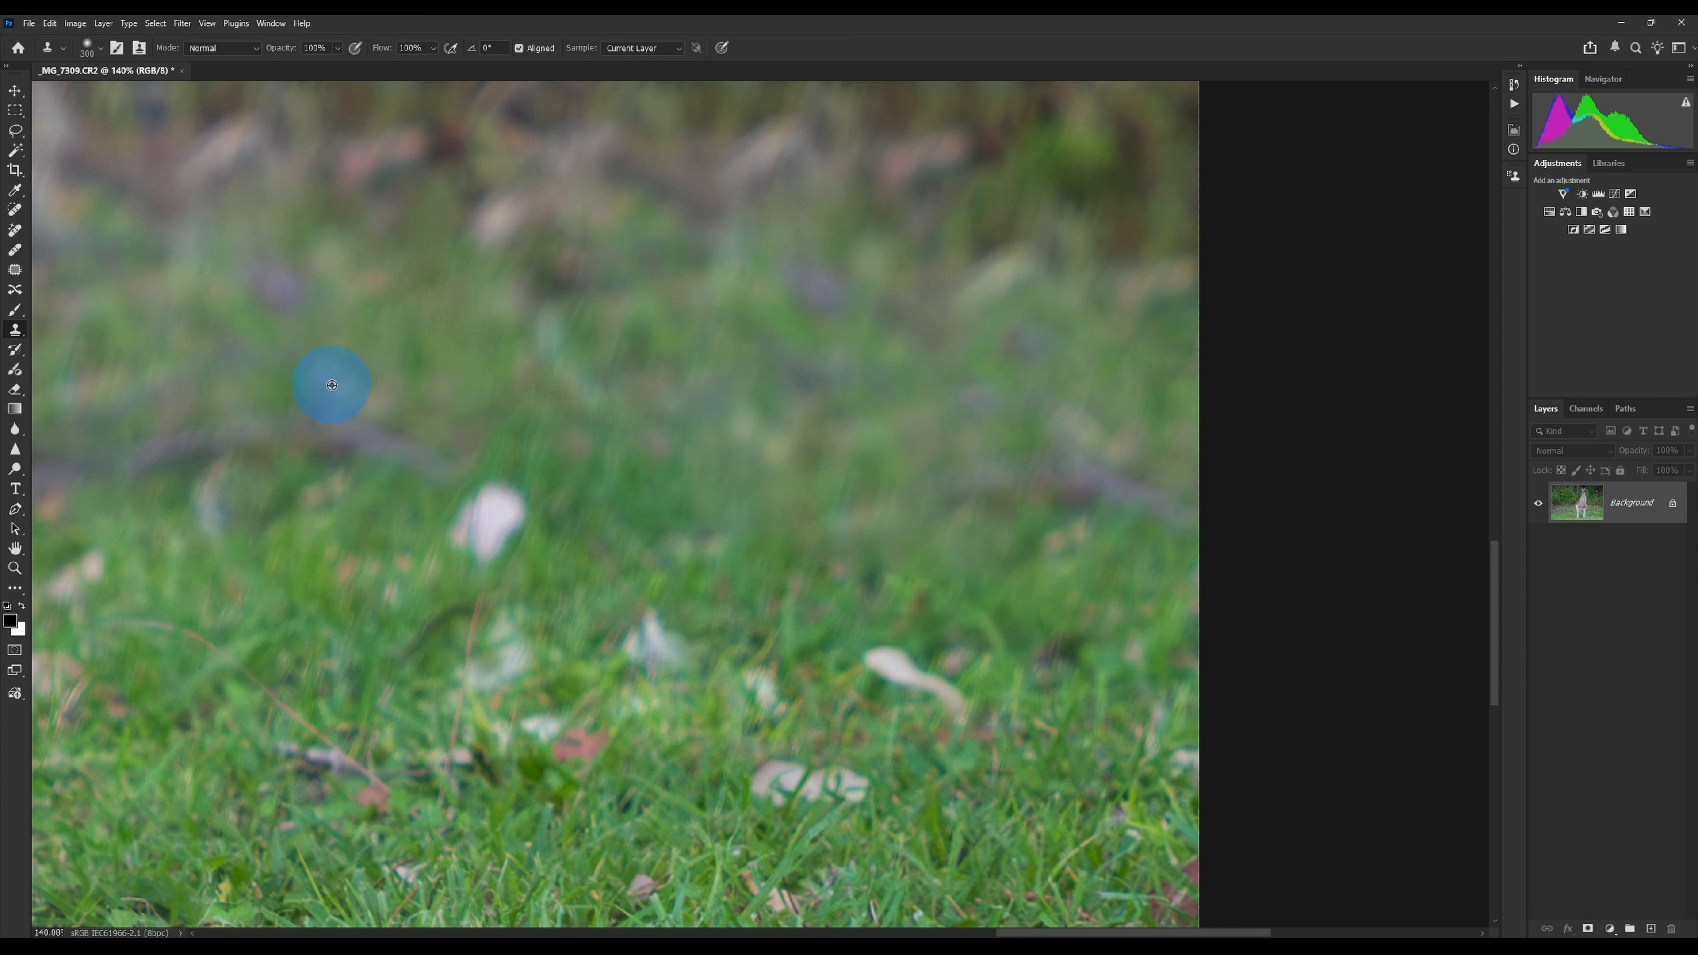
{"action": "left_click", "coordinate": [331, 385], "text": "alt"}
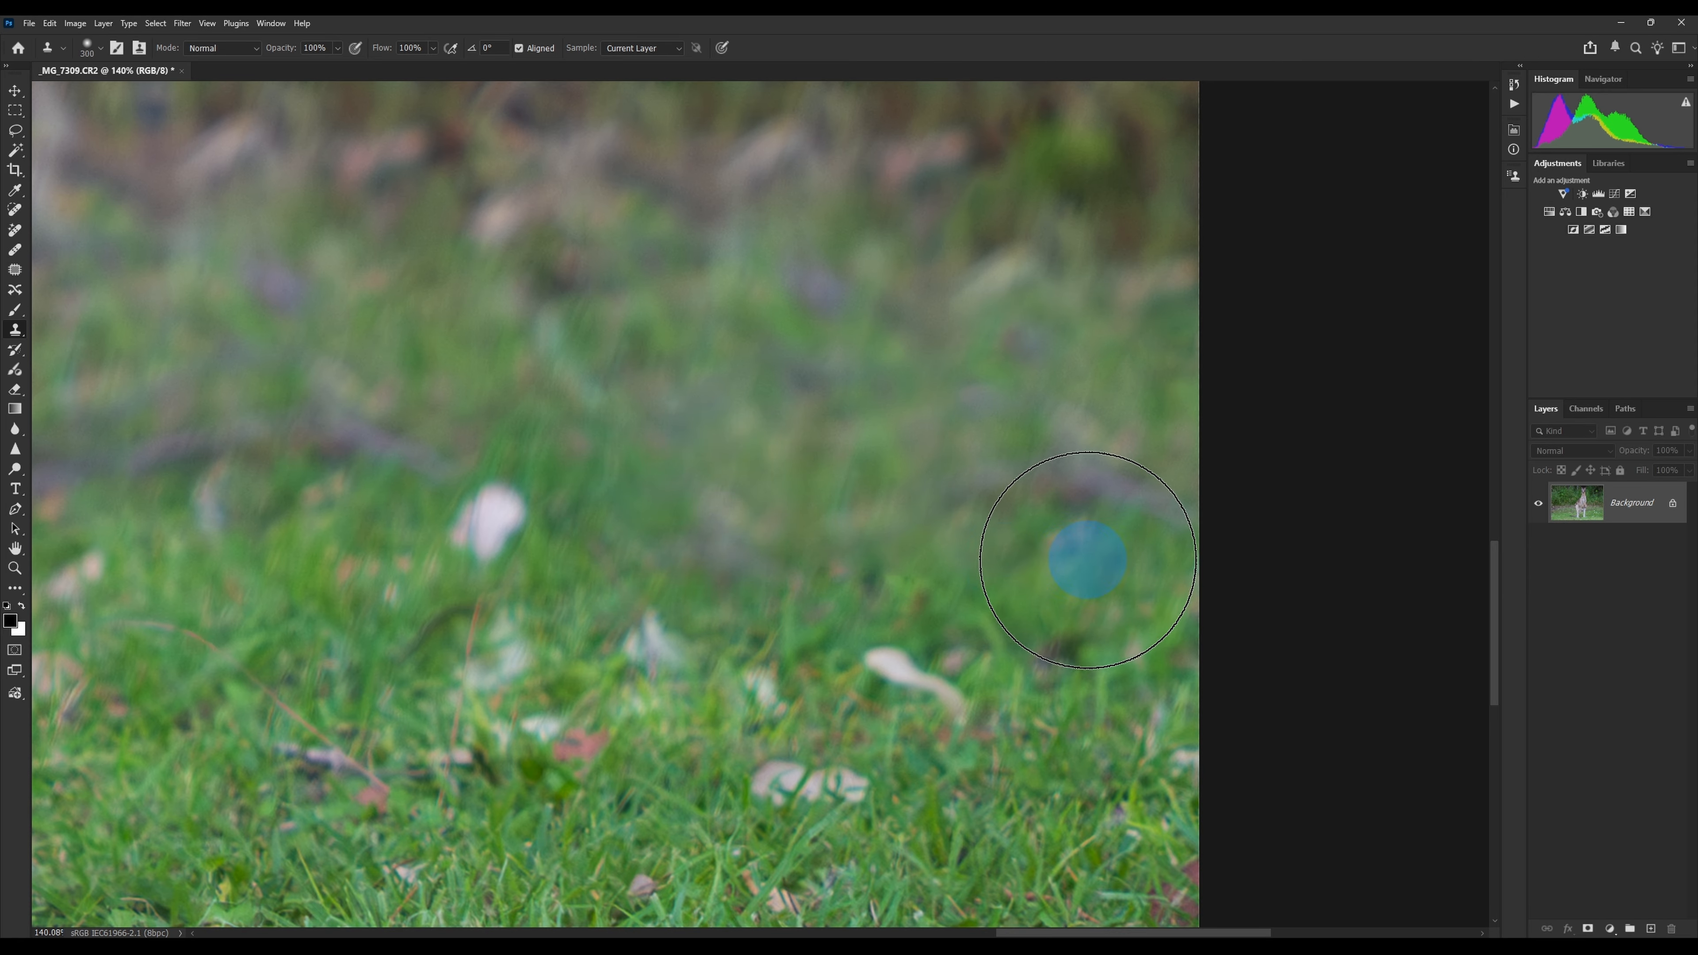
{"action": "left_click", "coordinate": [1125, 383]}
{"action": "key", "text": "ctrl+z"}
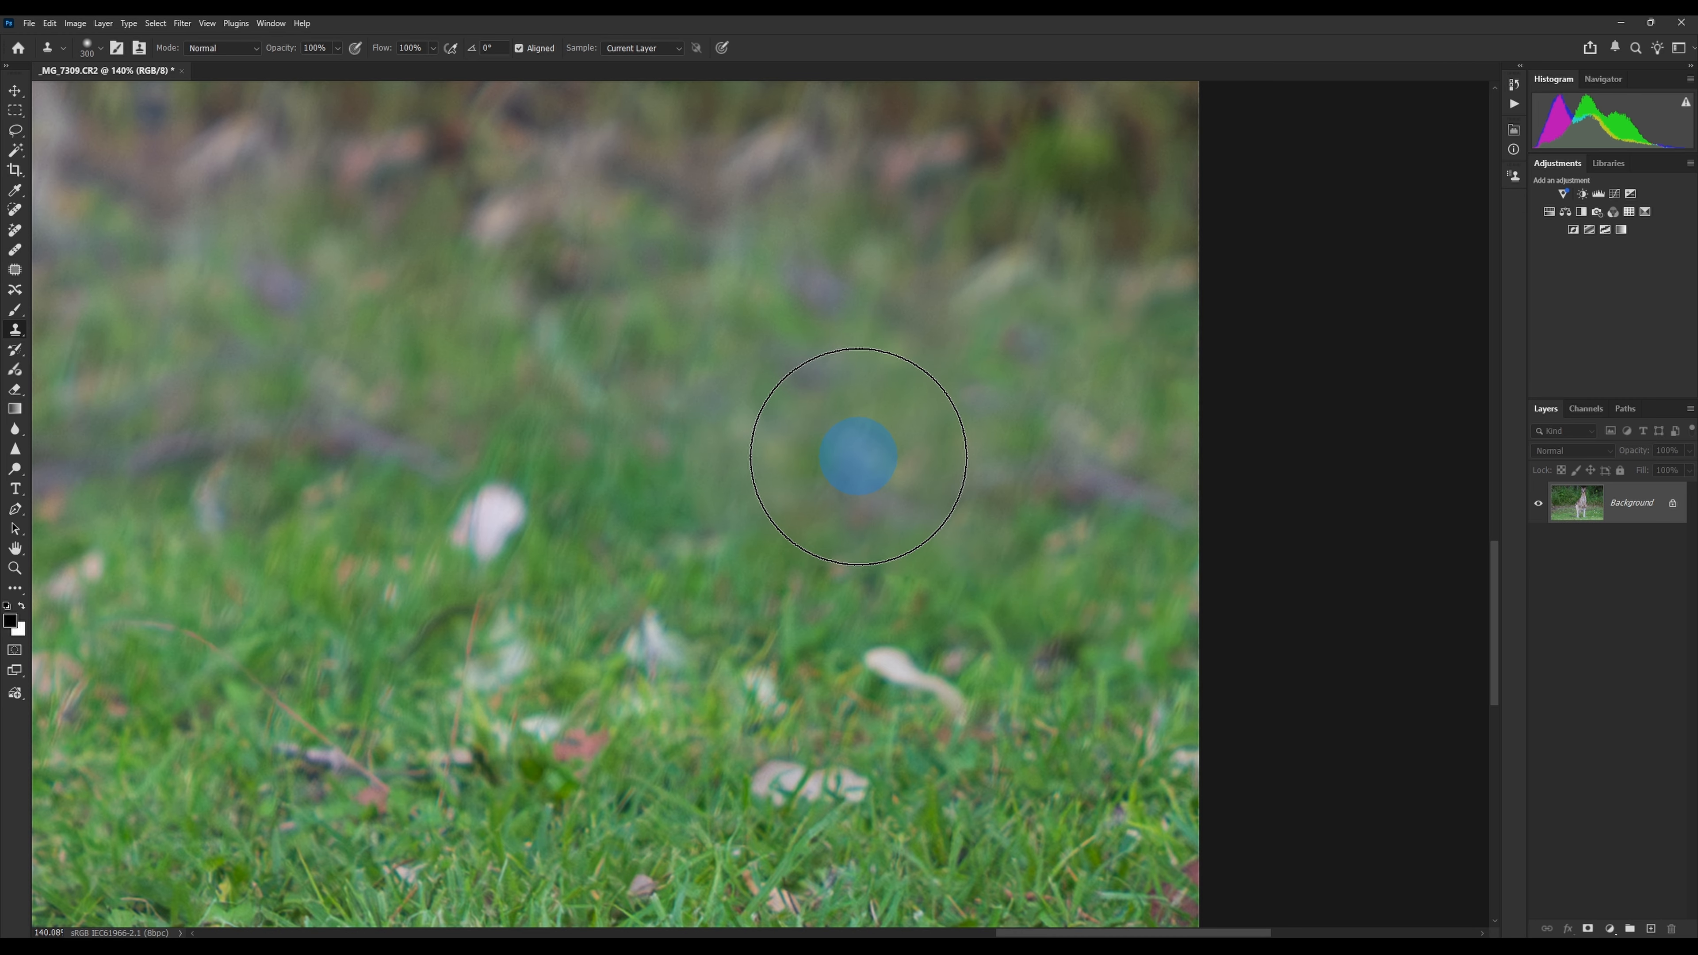
{"action": "key", "text": "ctrl+0"}
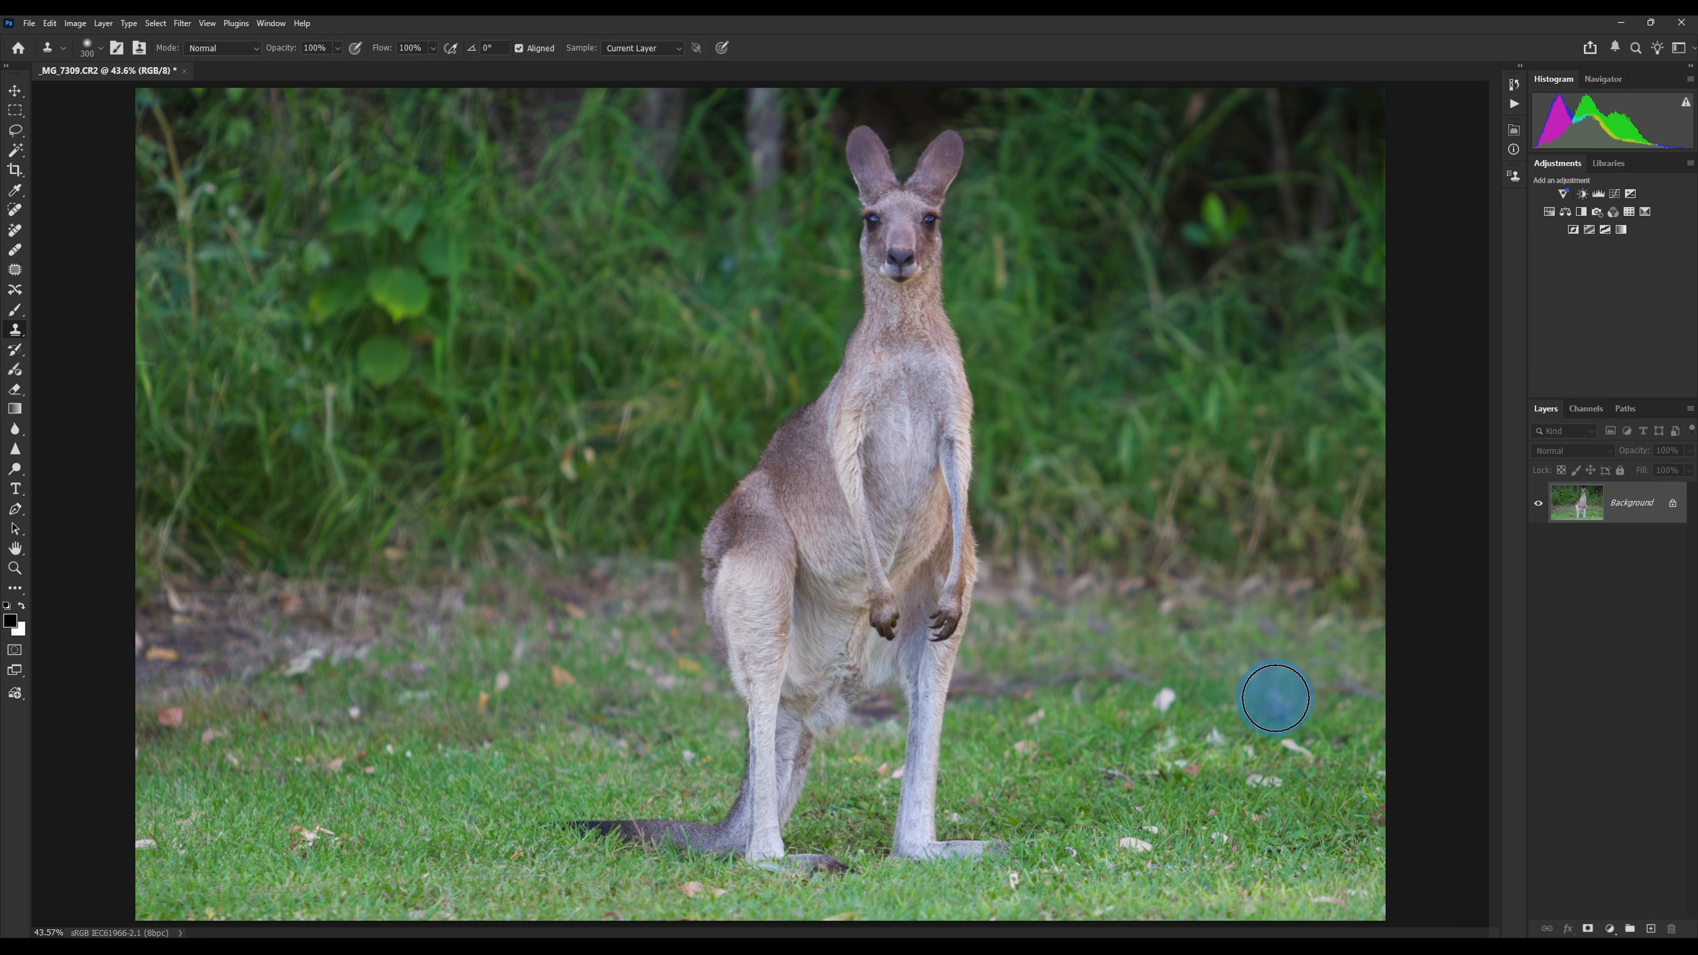
Step: Clone the bright green leaf from the foliage on the photo's left into the foliage right of the kangaroo
{"action": "key", "text": "alt"}
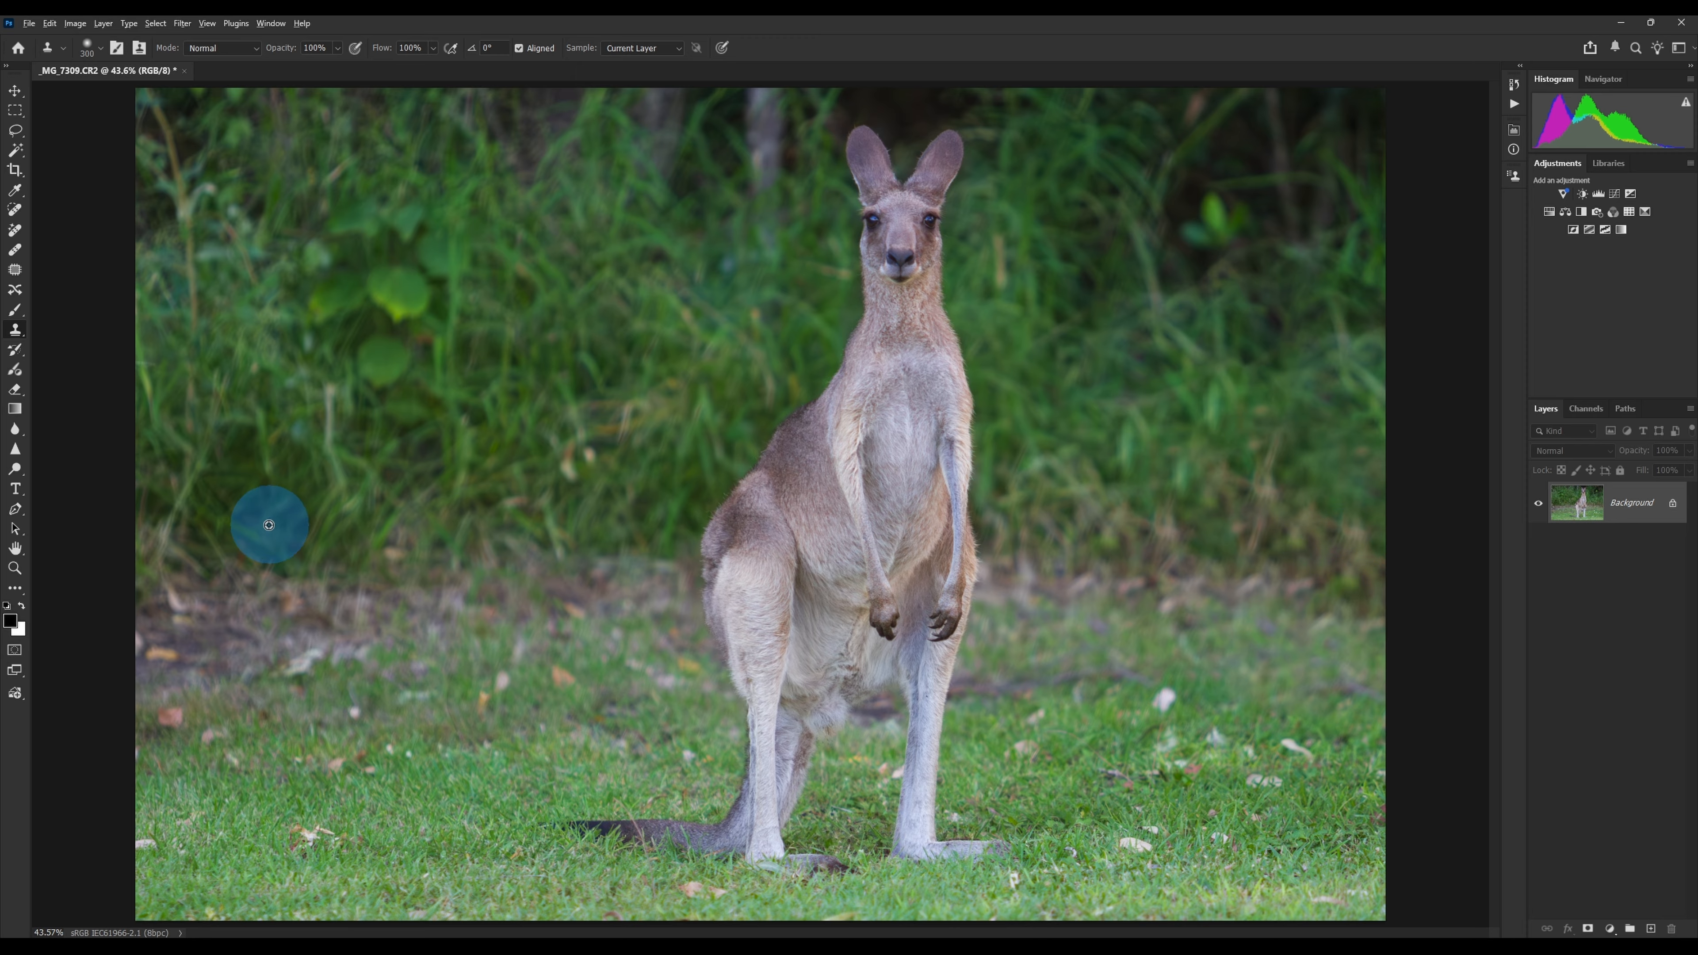
{"action": "left_click", "coordinate": [261, 512], "text": "alt"}
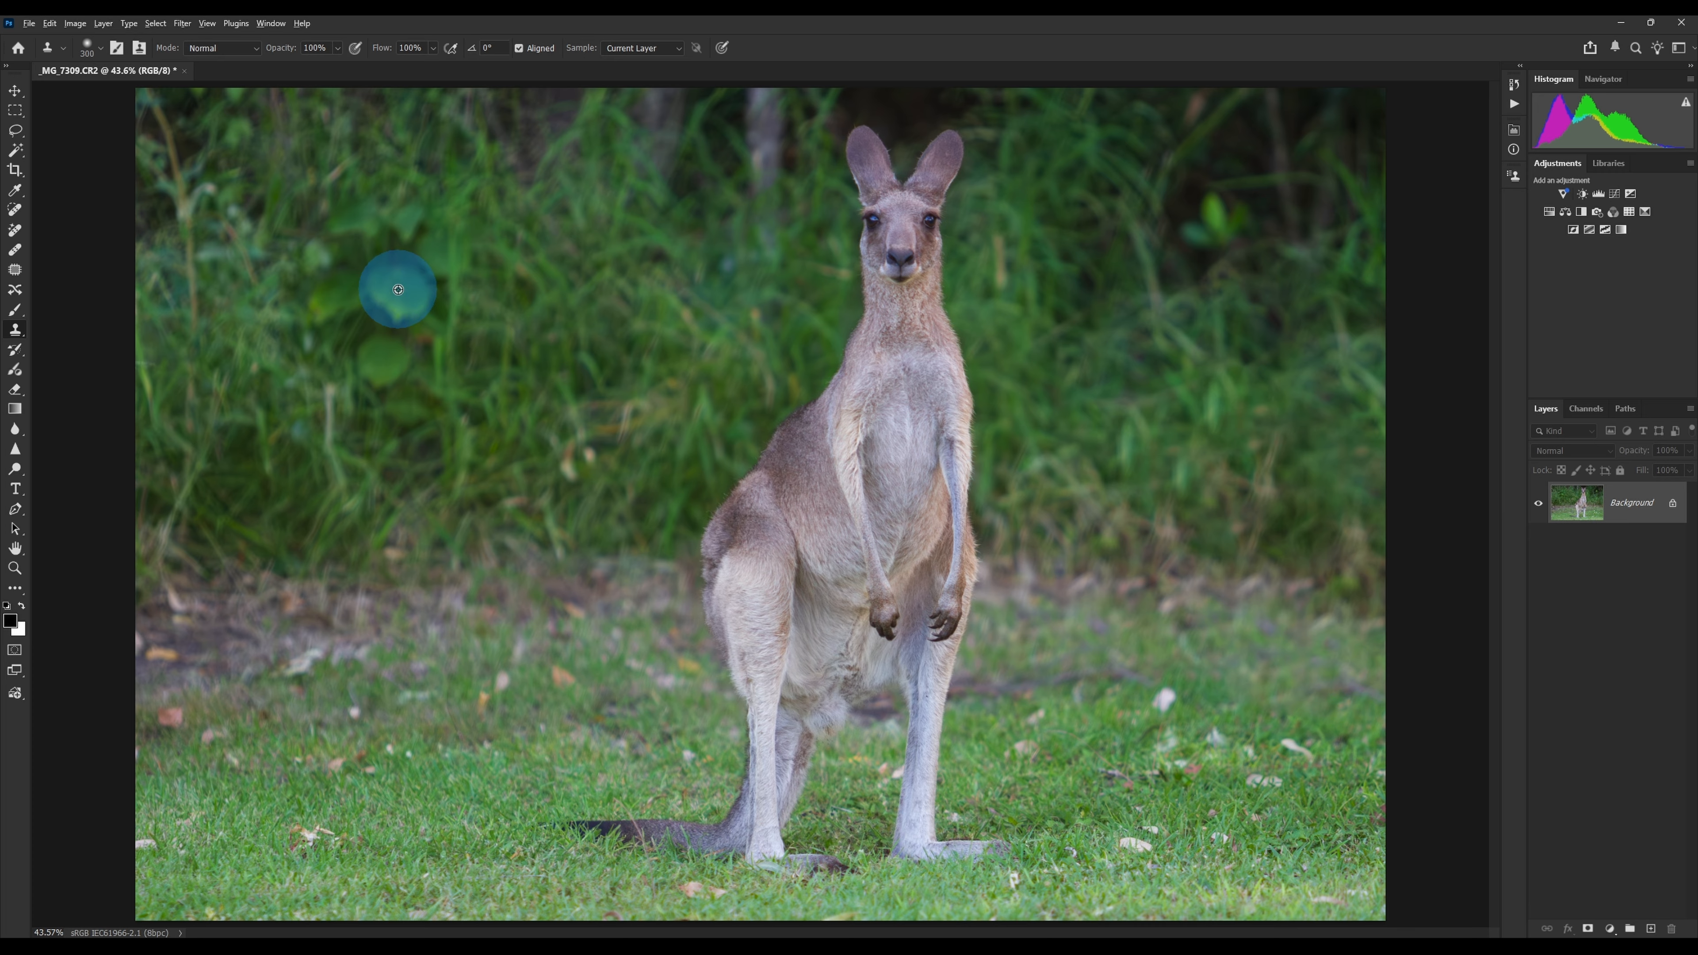
{"action": "mouse_move", "coordinate": [1294, 496]}
{"action": "left_mouse_down"}
{"action": "mouse_move", "coordinate": [1317, 432]}
{"action": "mouse_move", "coordinate": [1334, 453]}
{"action": "mouse_move", "coordinate": [1289, 444]}
{"action": "left_mouse_up"}
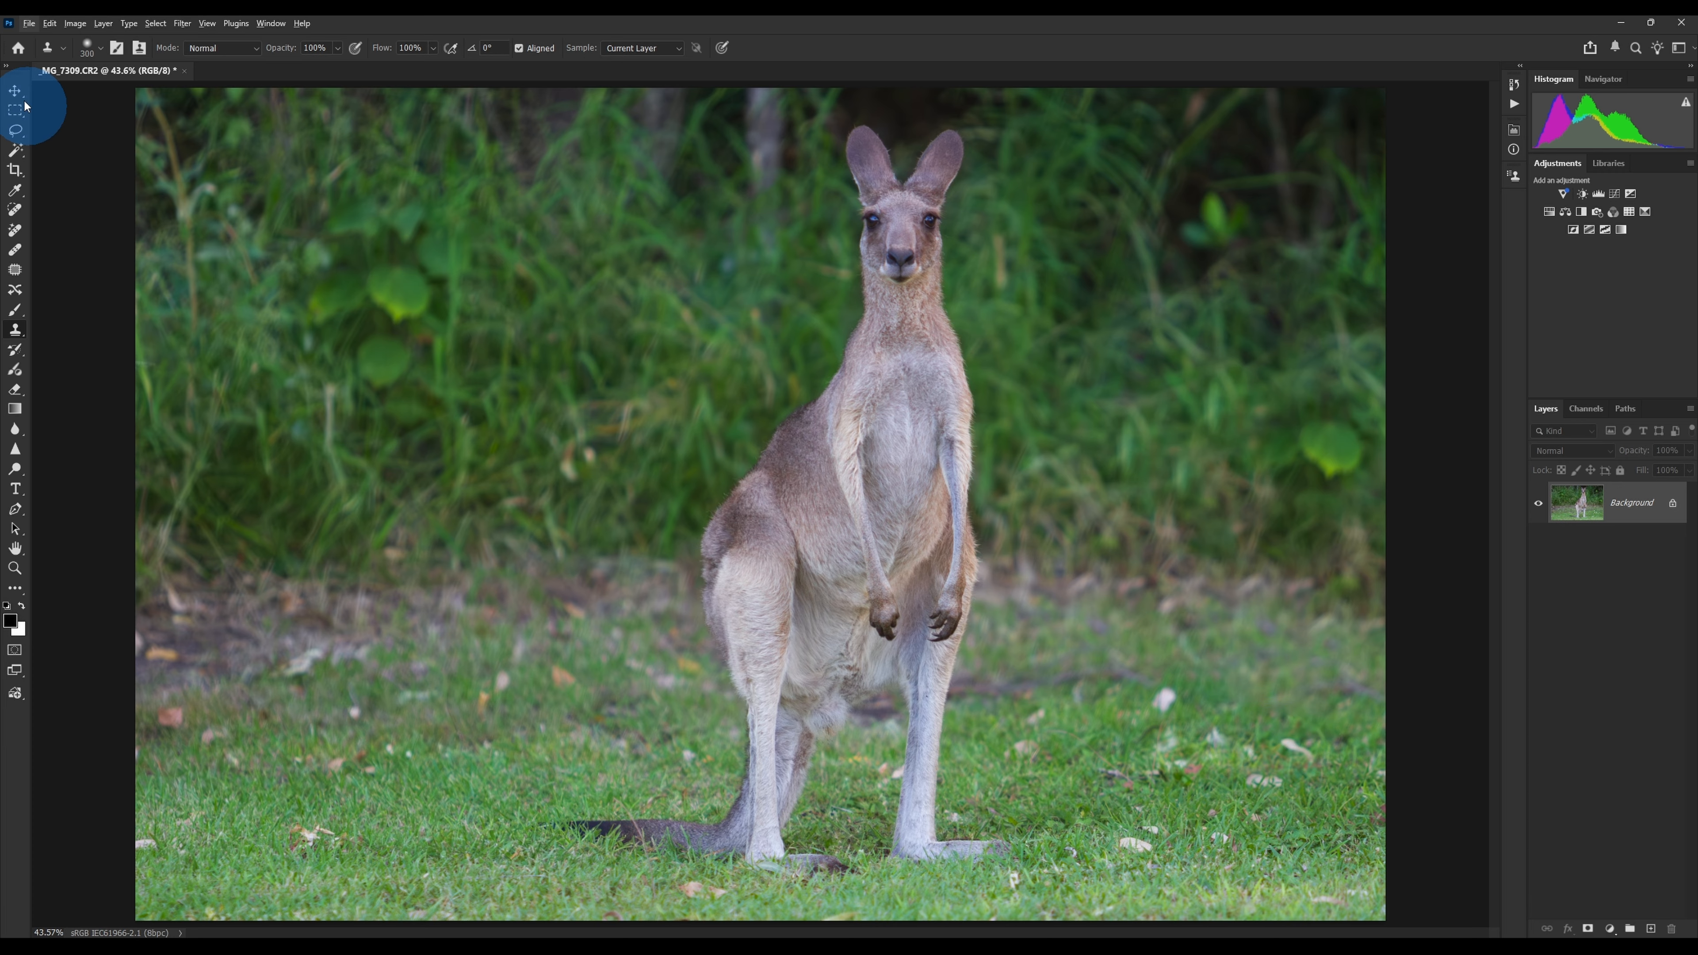
Step: Switch to the Lasso tool and select the kangaroo automatically with Select Subject
{"action": "left_click", "coordinate": [15, 129]}
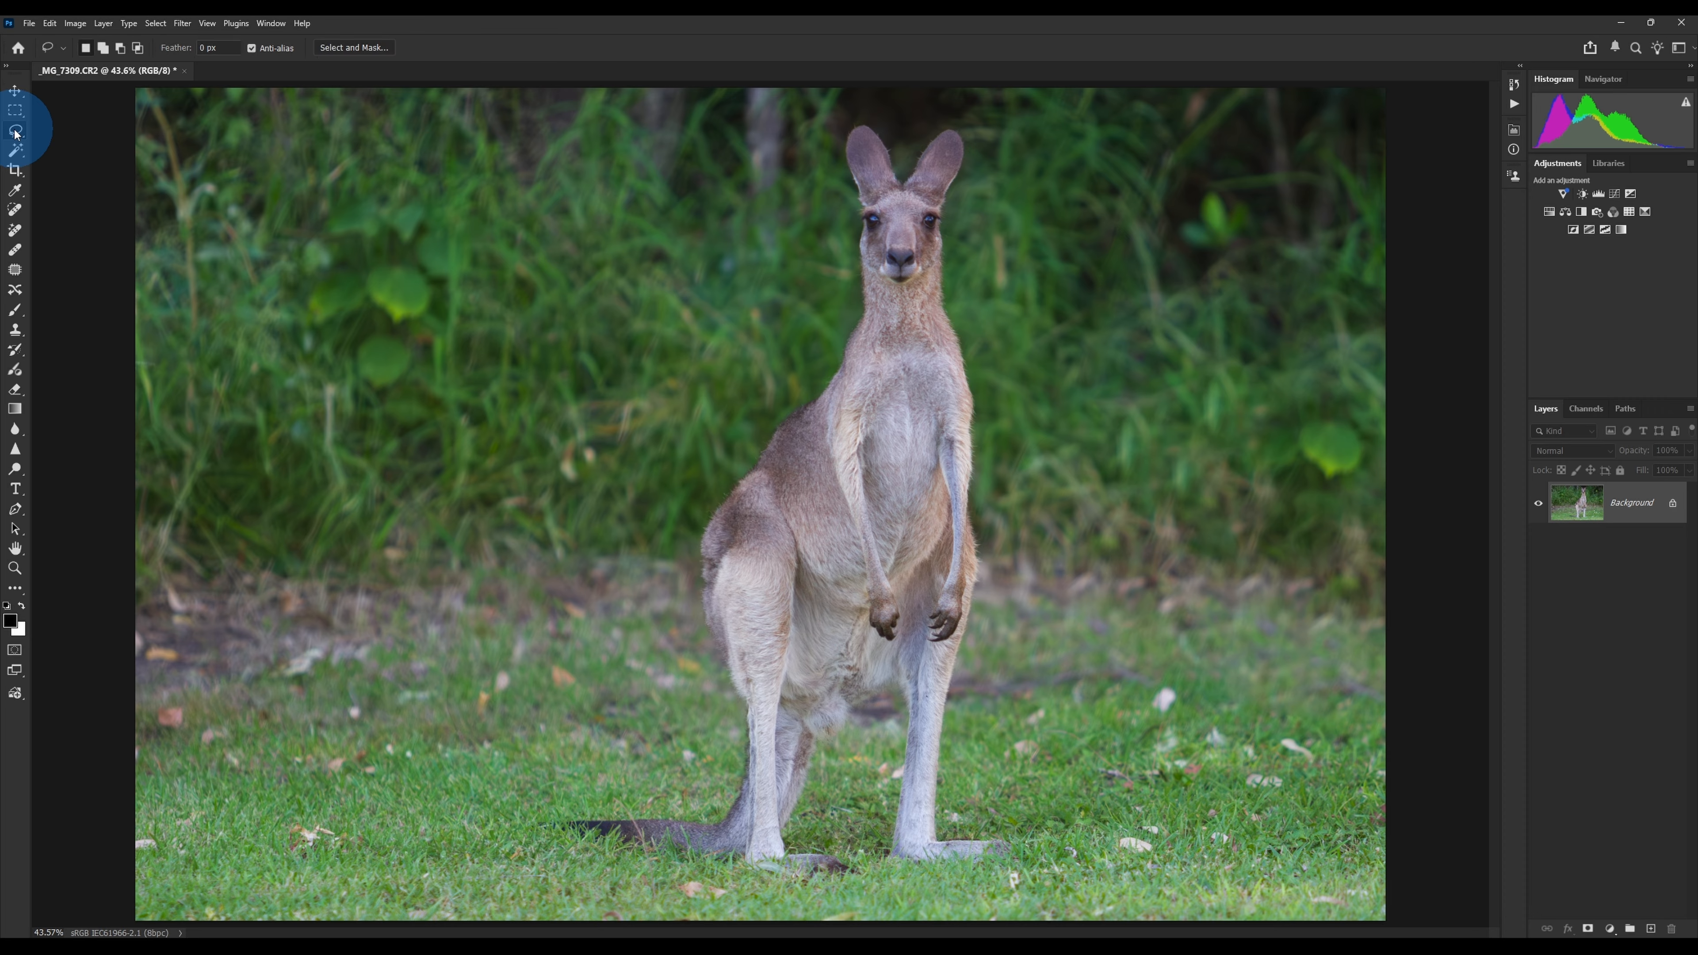
{"action": "left_click", "coordinate": [17, 130]}
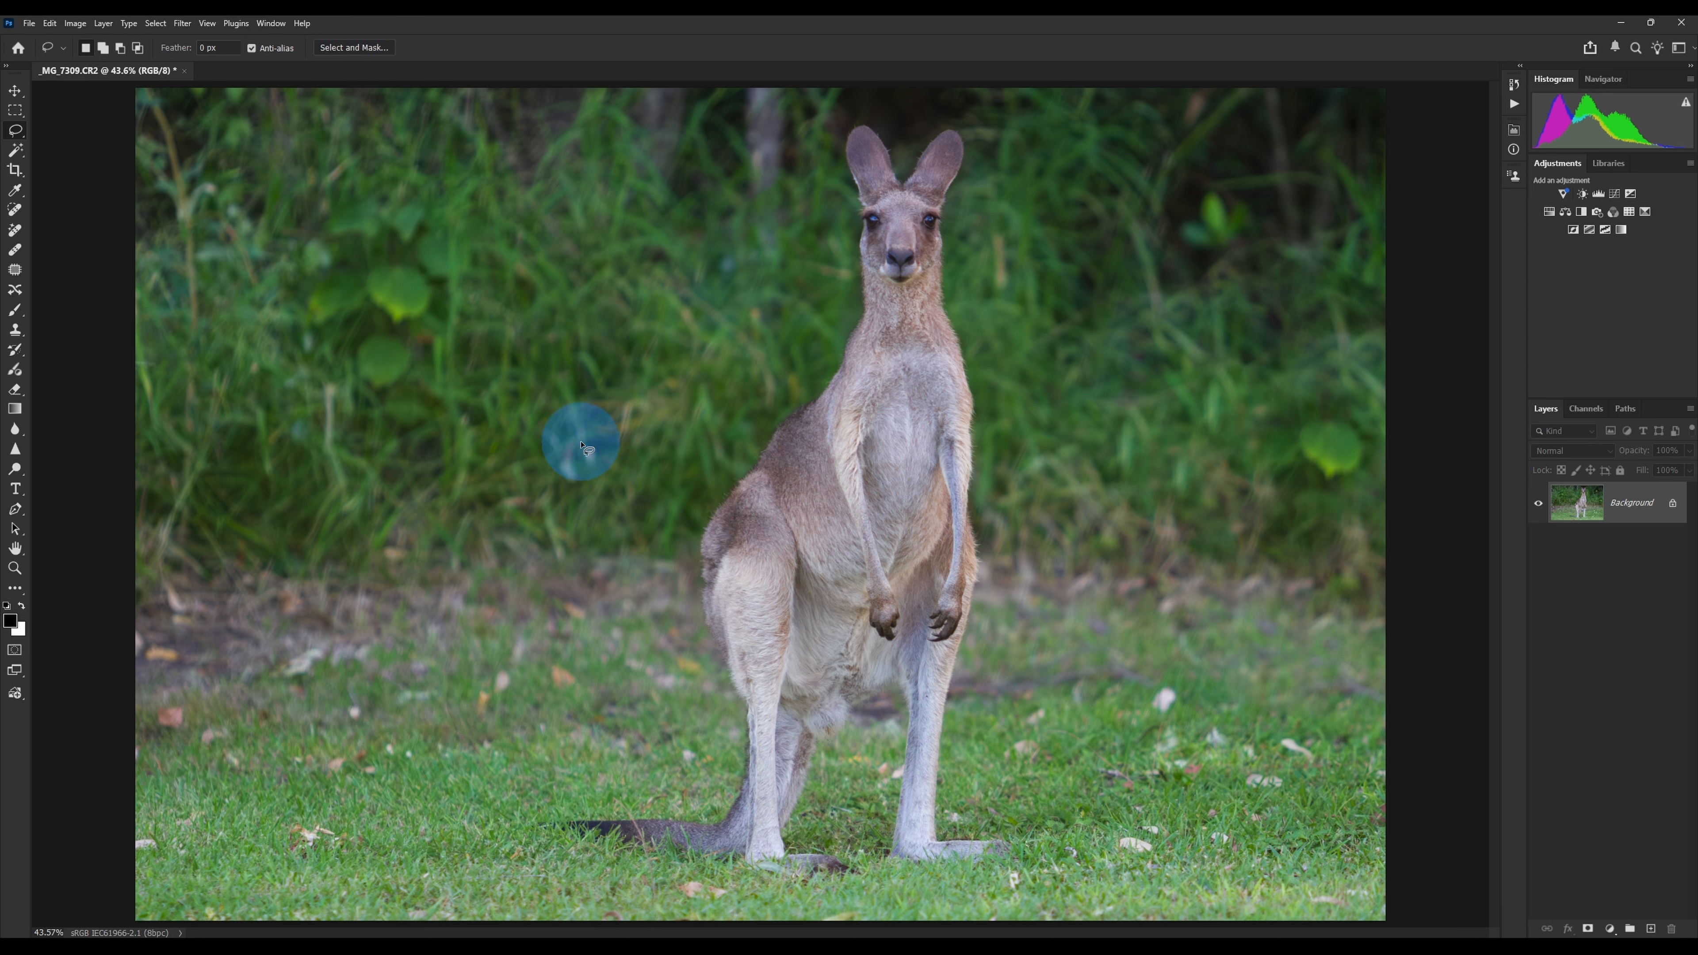
{"action": "left_click", "coordinate": [156, 23]}
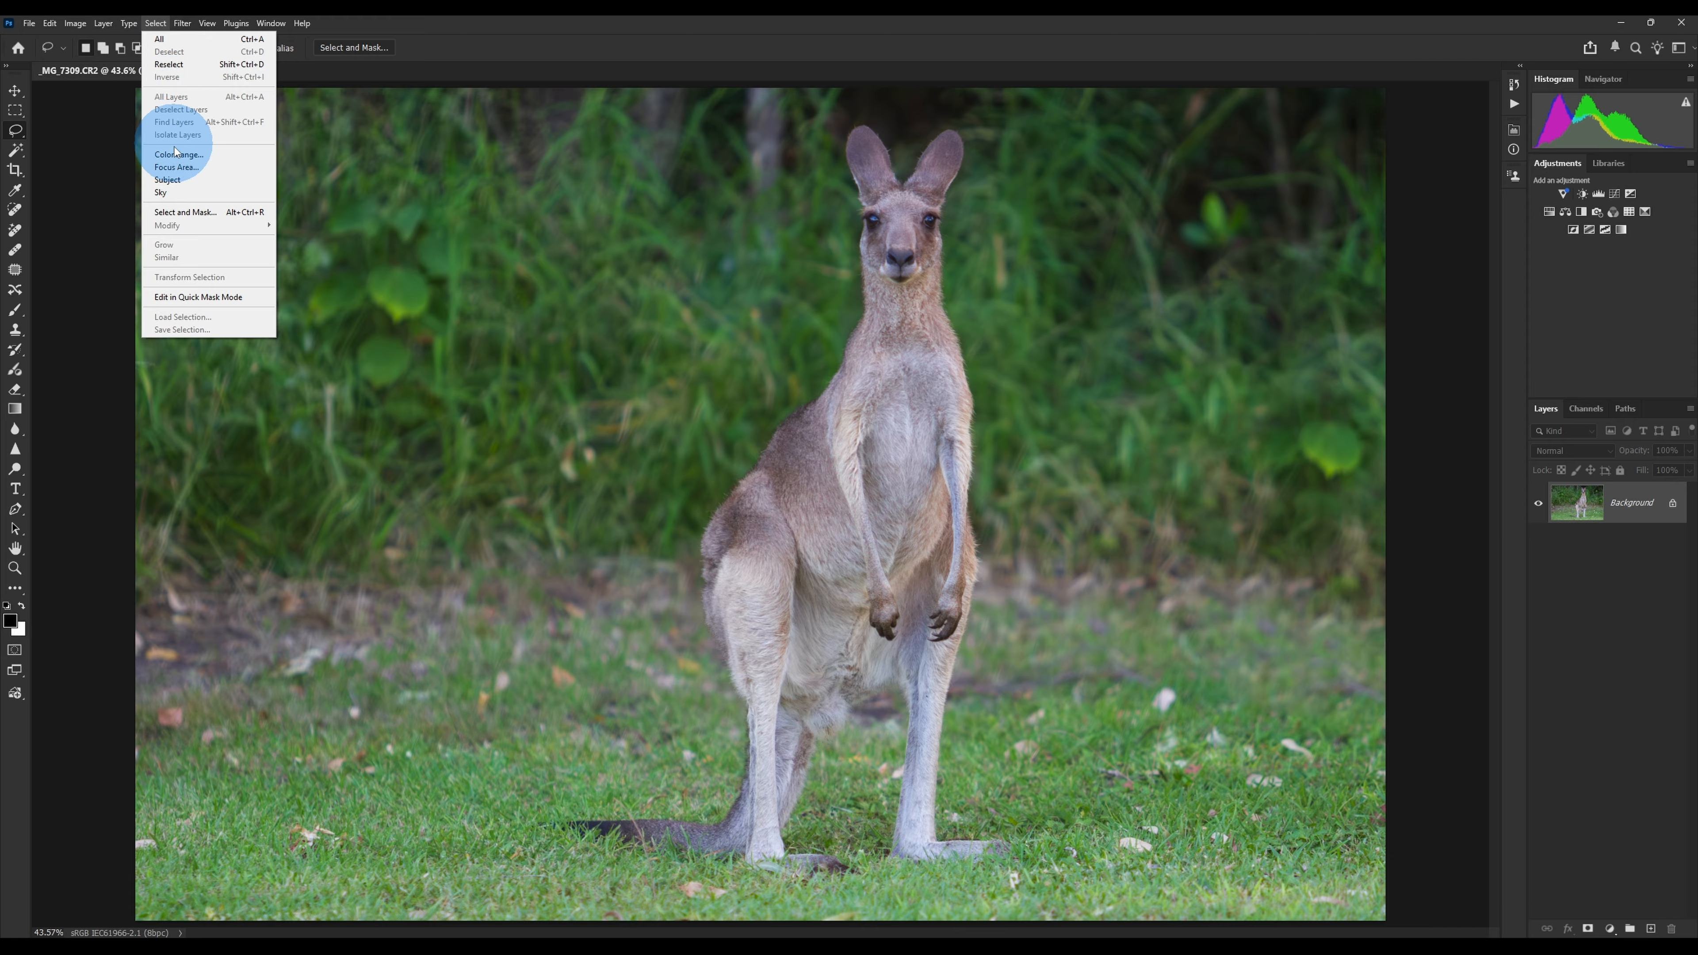
{"action": "left_click", "coordinate": [179, 181]}
{"action": "left_click", "coordinate": [995, 546]}
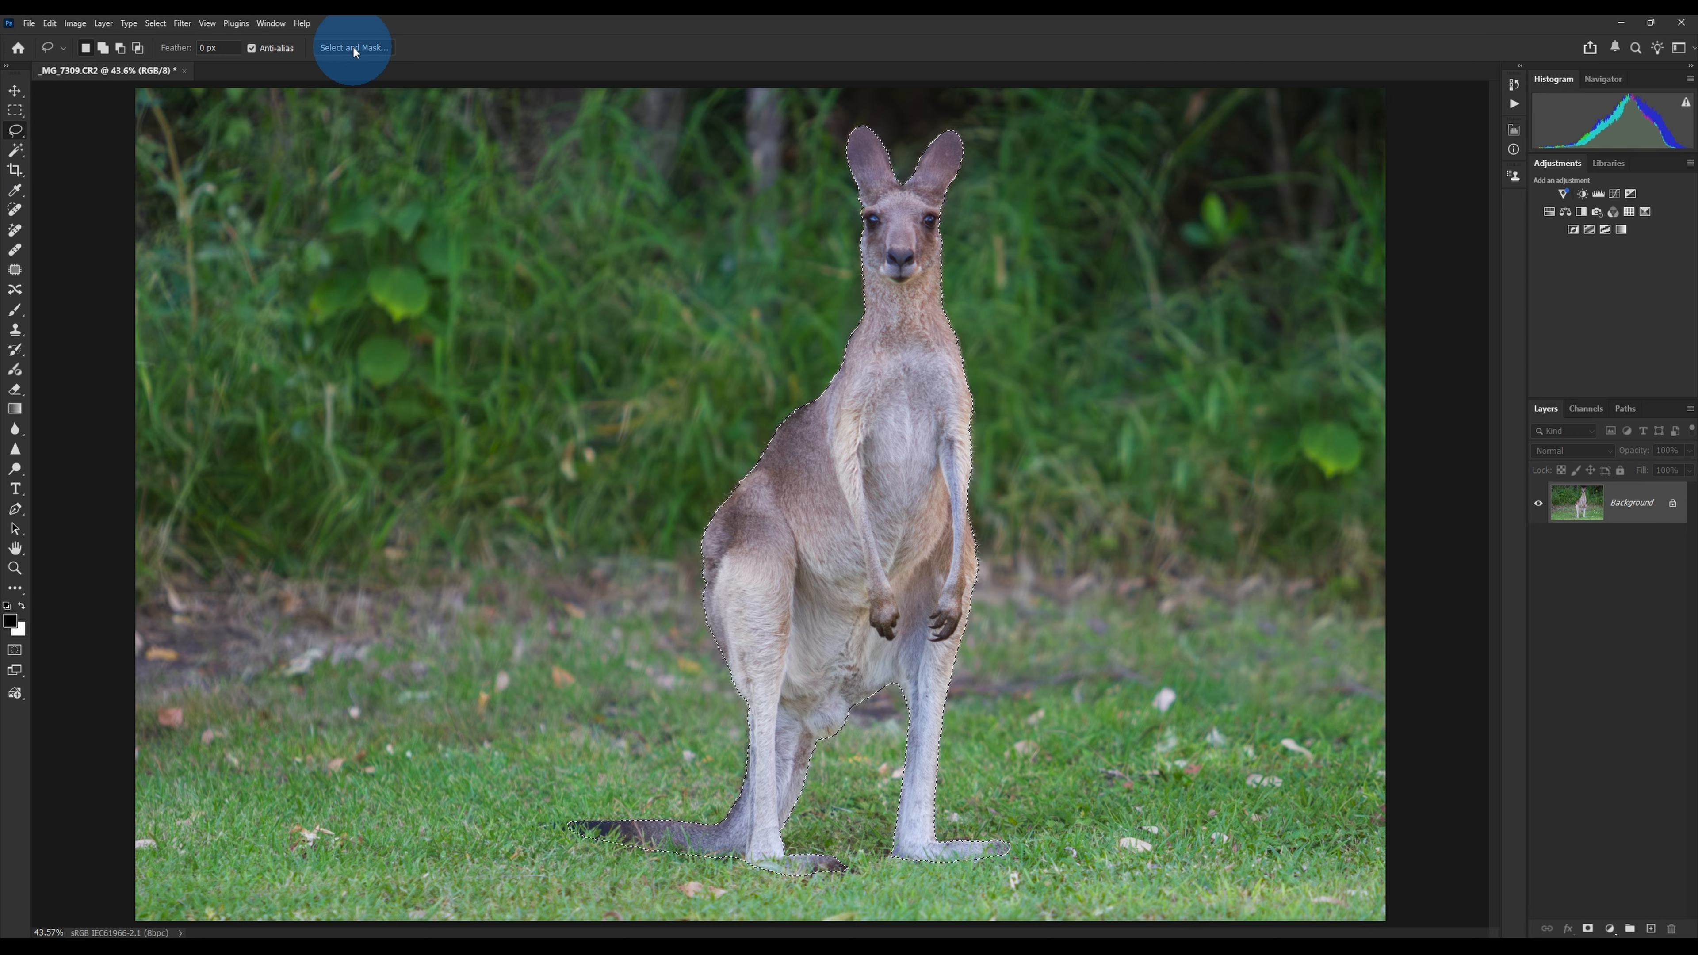
{"action": "left_click", "coordinate": [15, 90]}
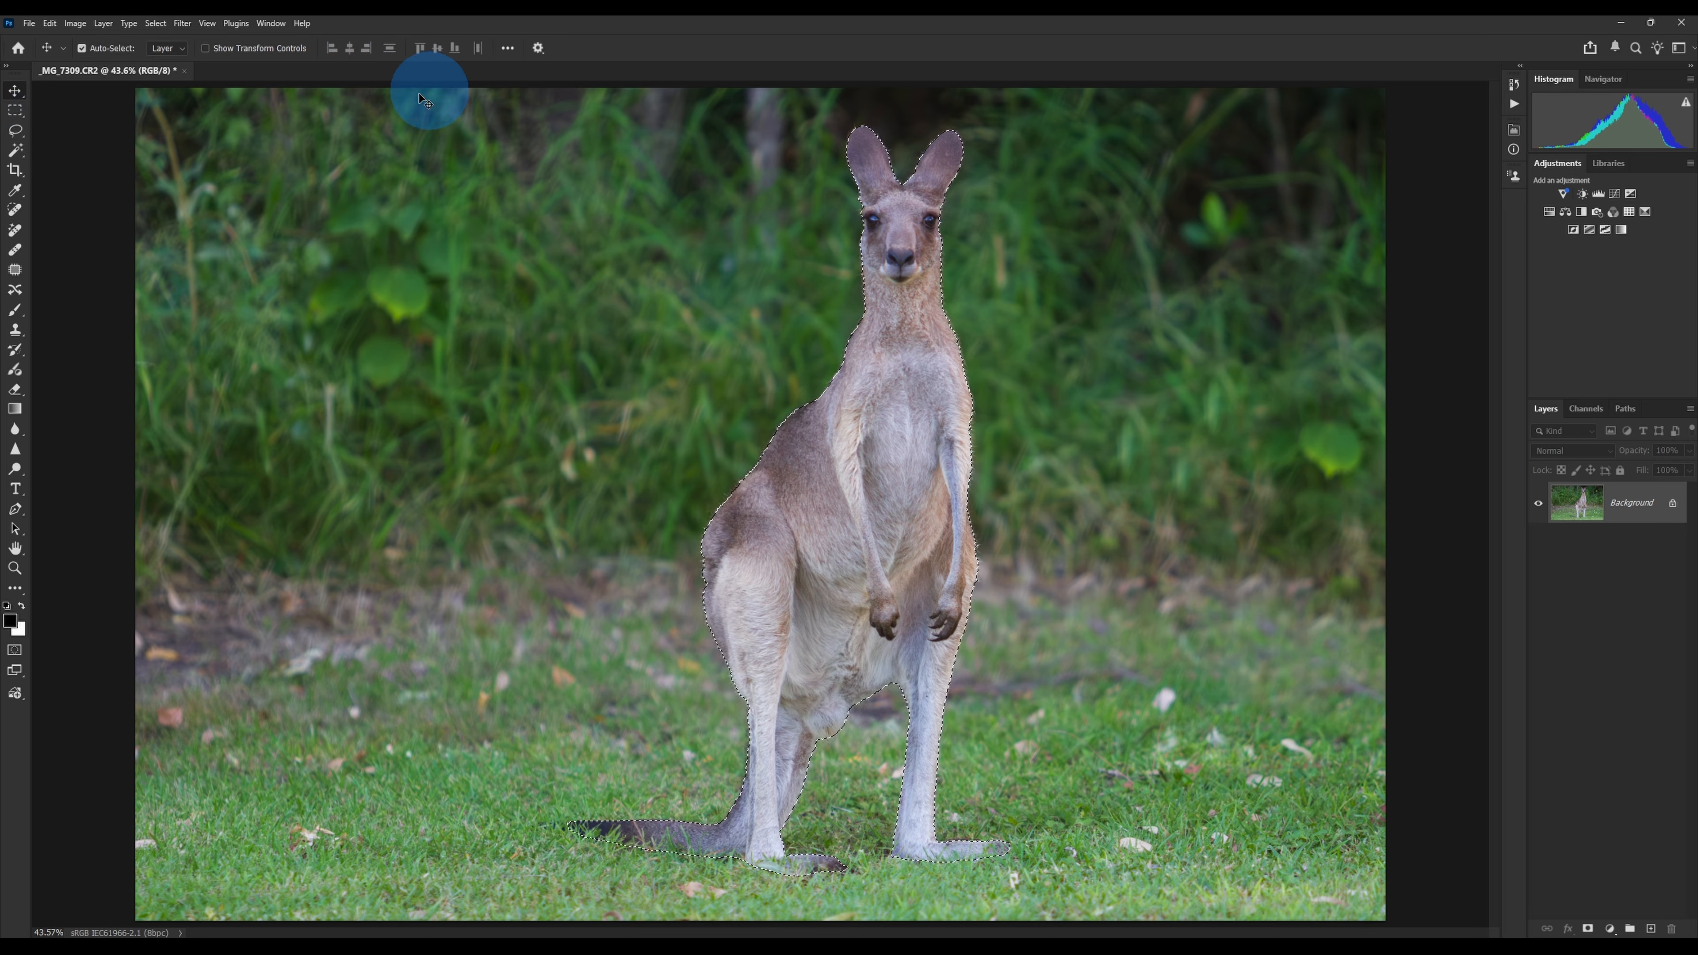
{"action": "left_click", "coordinate": [19, 193]}
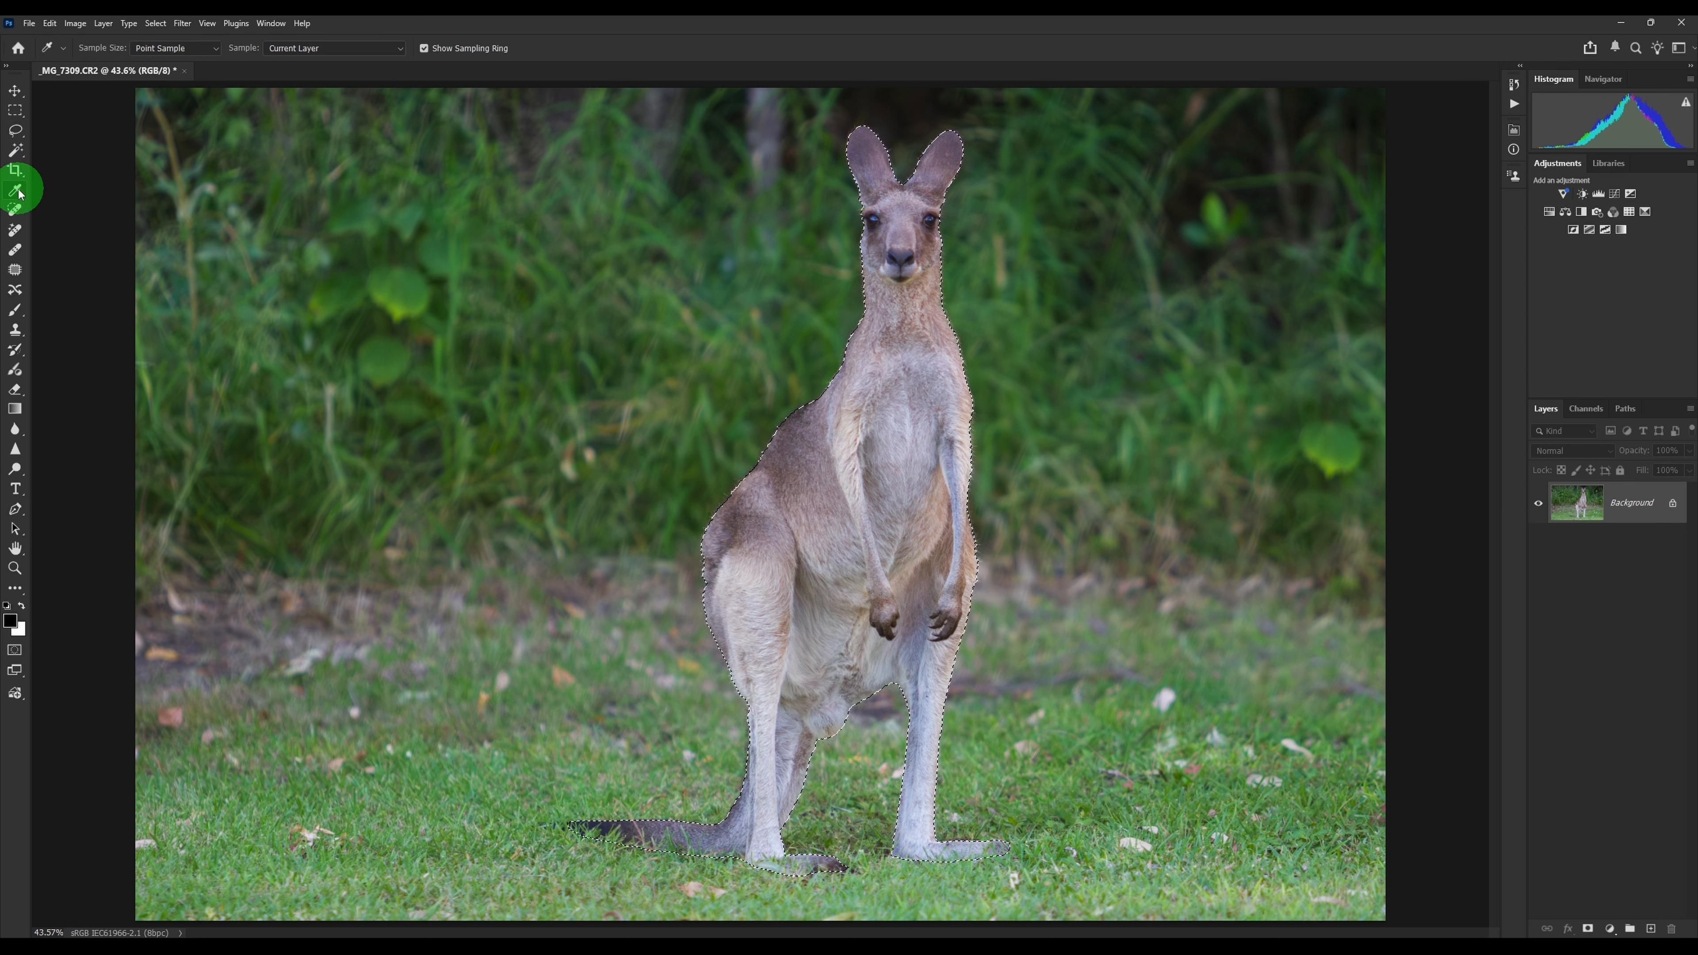
{"action": "left_click", "coordinate": [16, 131]}
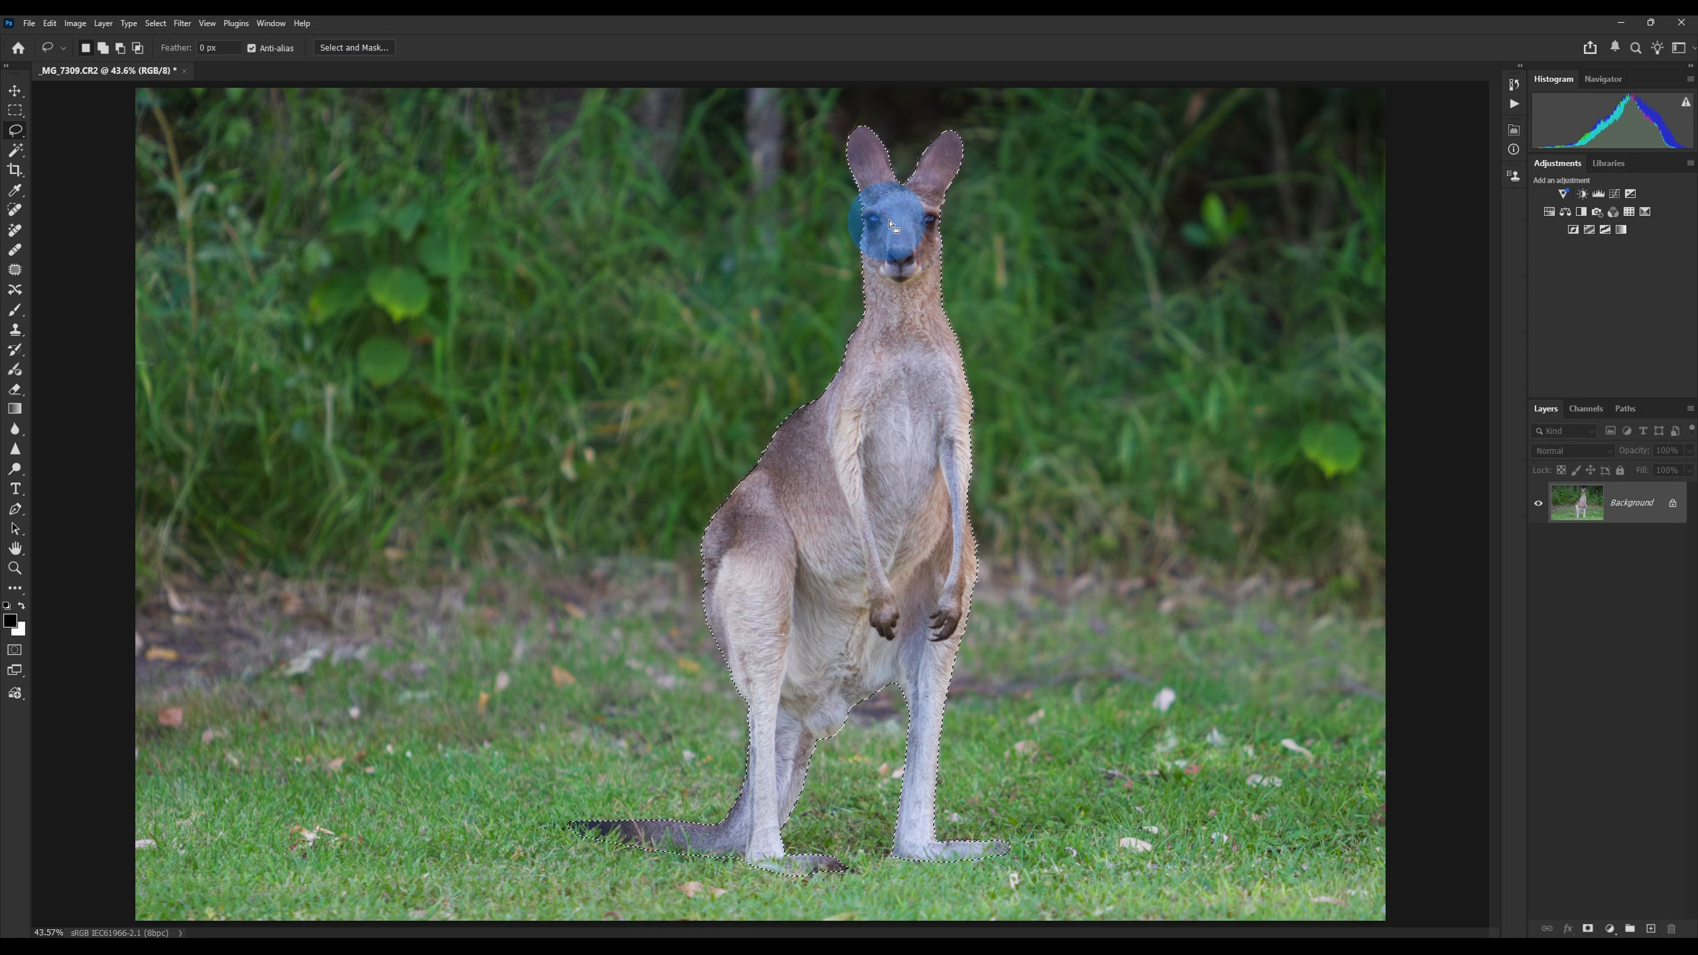
Step: Open the kangaroo selection in Select and Mask and set the view mode to Marching Ants
{"action": "left_click", "coordinate": [351, 48]}
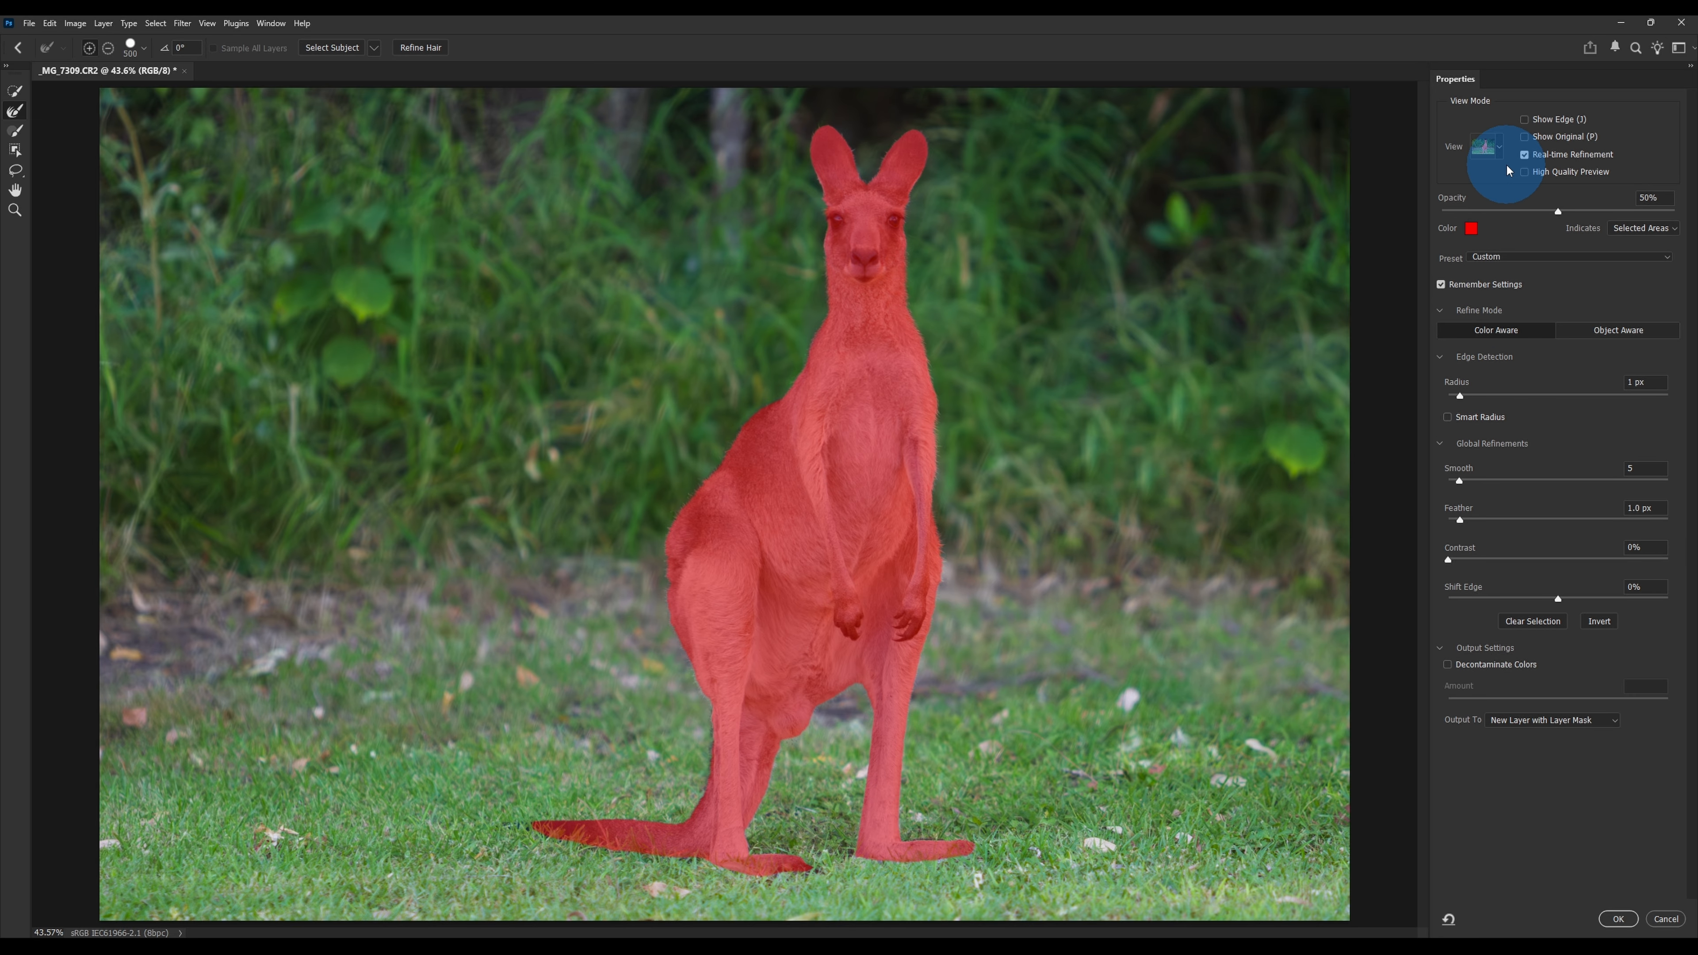
{"action": "left_click", "coordinate": [1503, 146]}
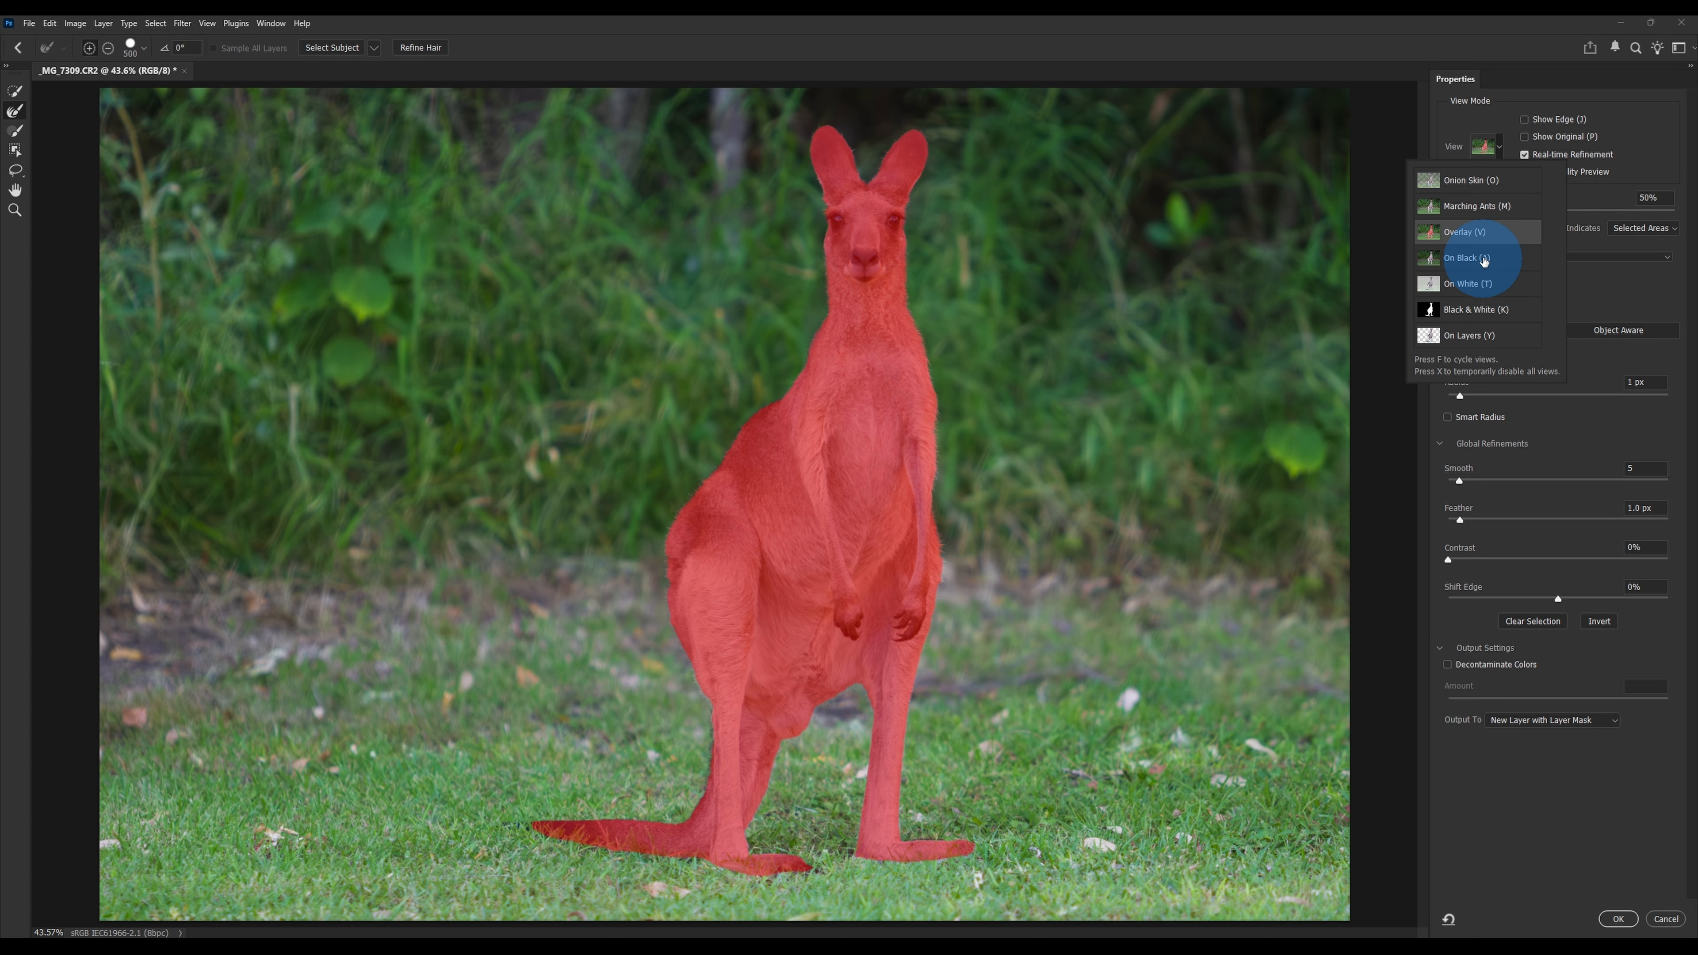
{"action": "left_click", "coordinate": [1489, 207]}
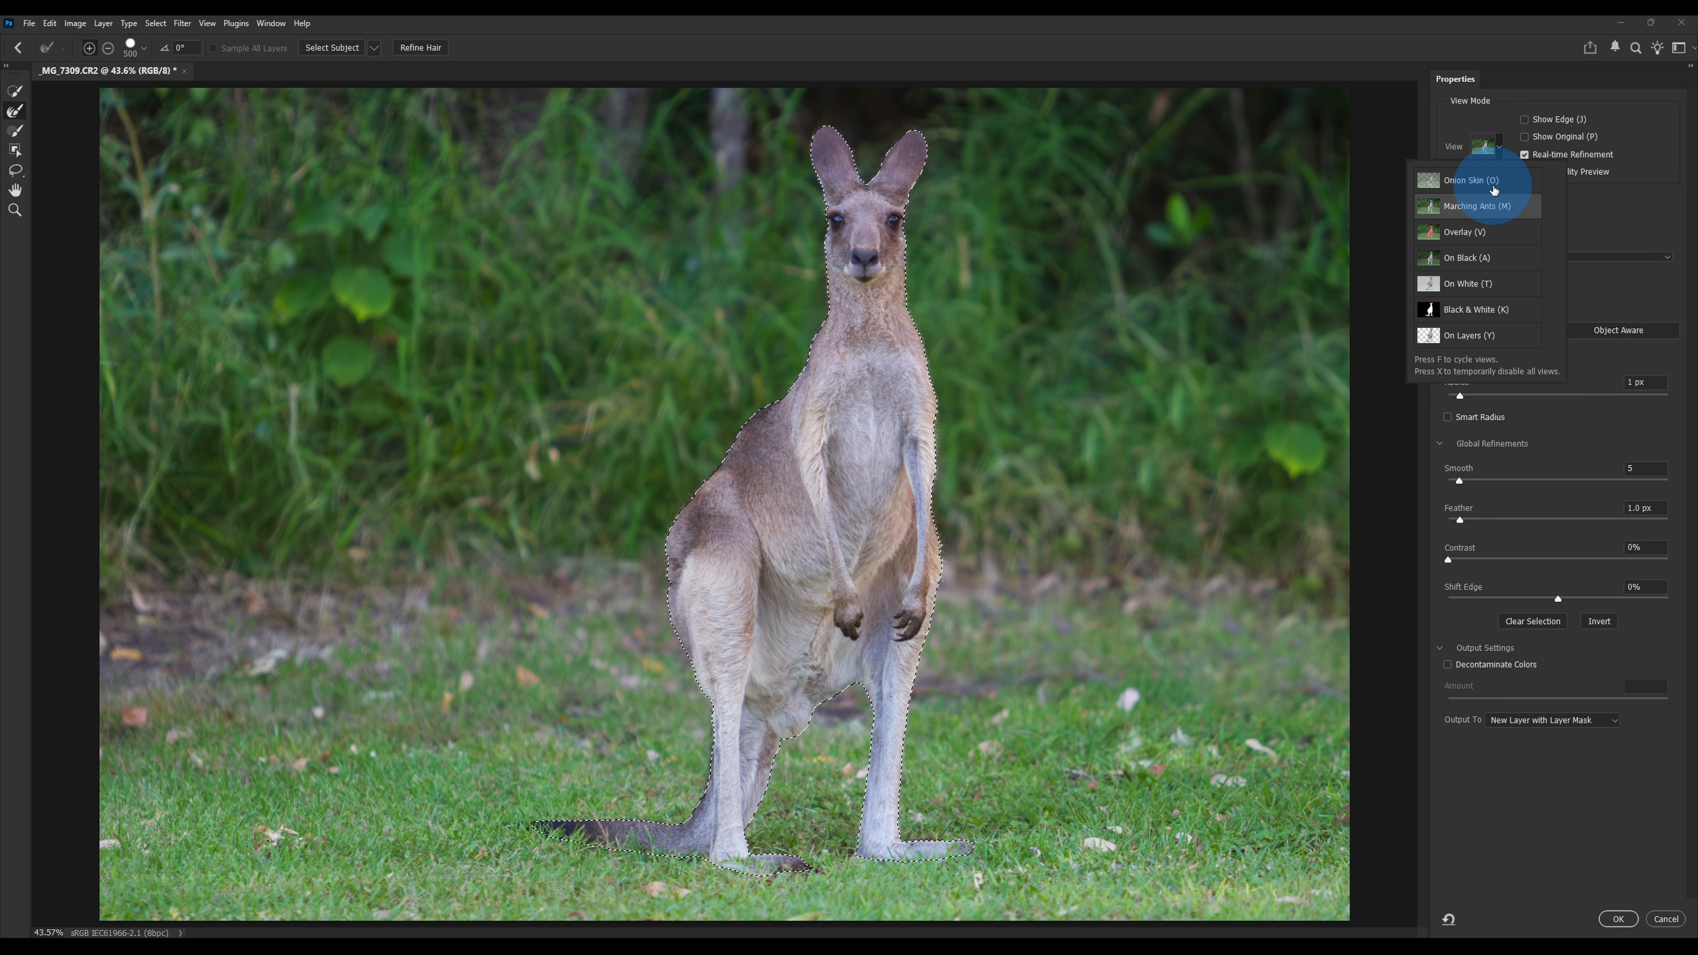
Step: Preview the kangaroo selection in Black & White, and set the view mode to Overlay
{"action": "left_click", "coordinate": [1500, 146]}
{"action": "left_click", "coordinate": [1500, 147]}
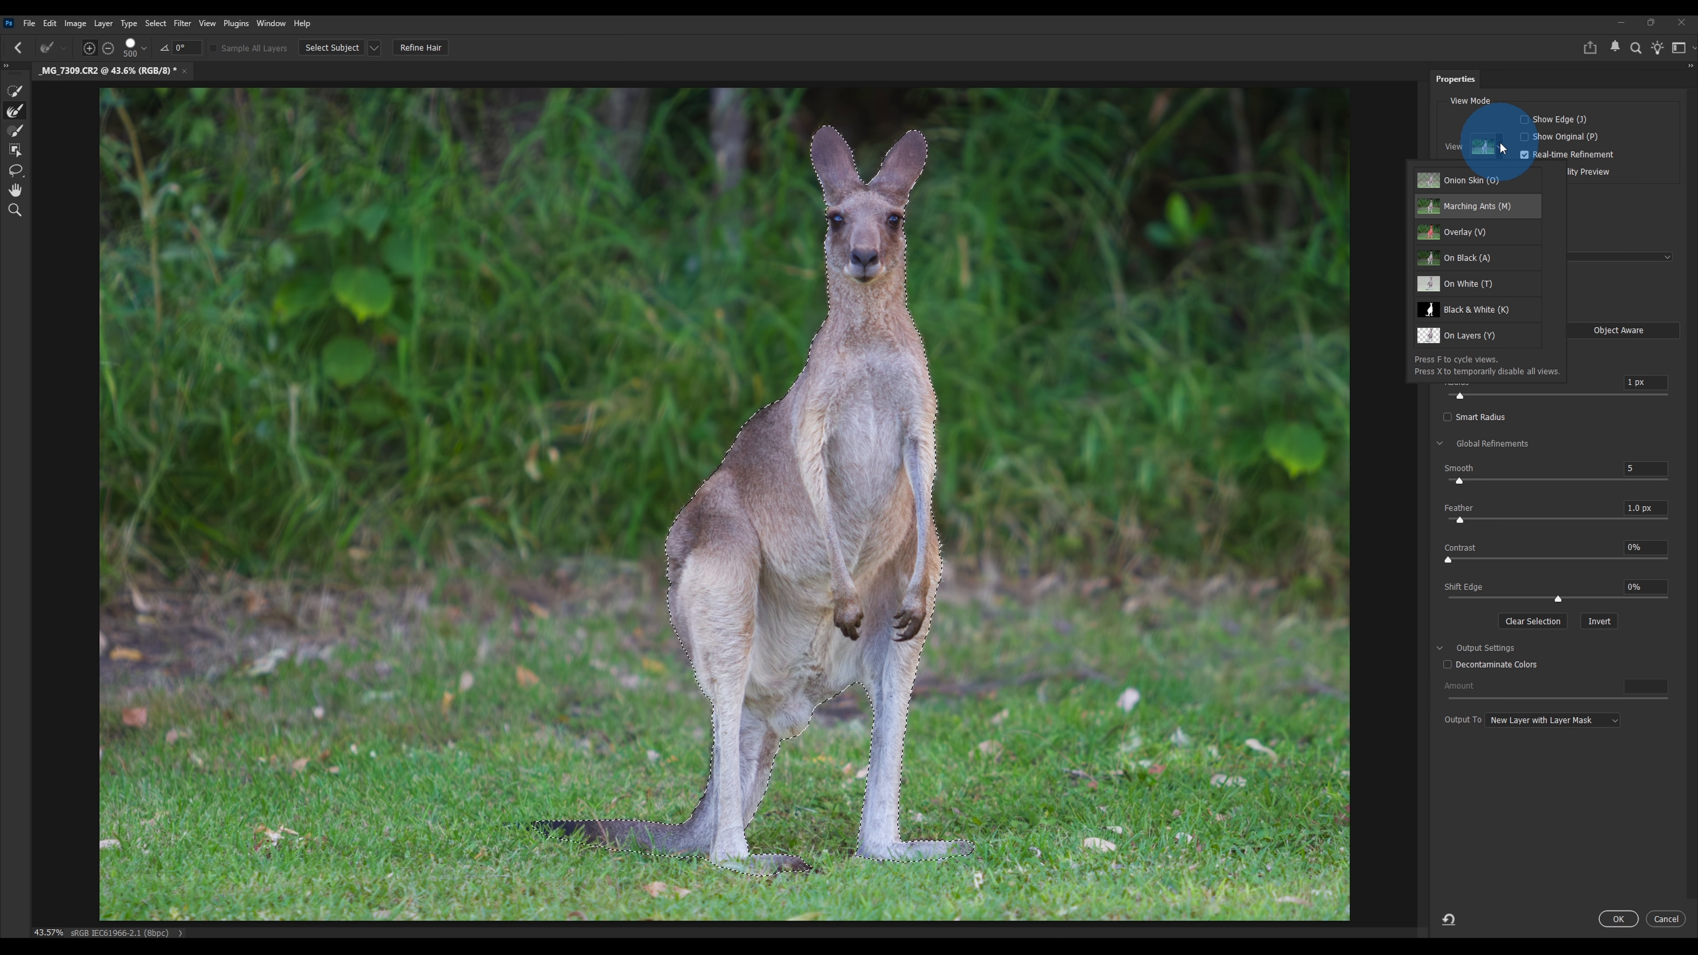
{"action": "left_click", "coordinate": [1479, 309]}
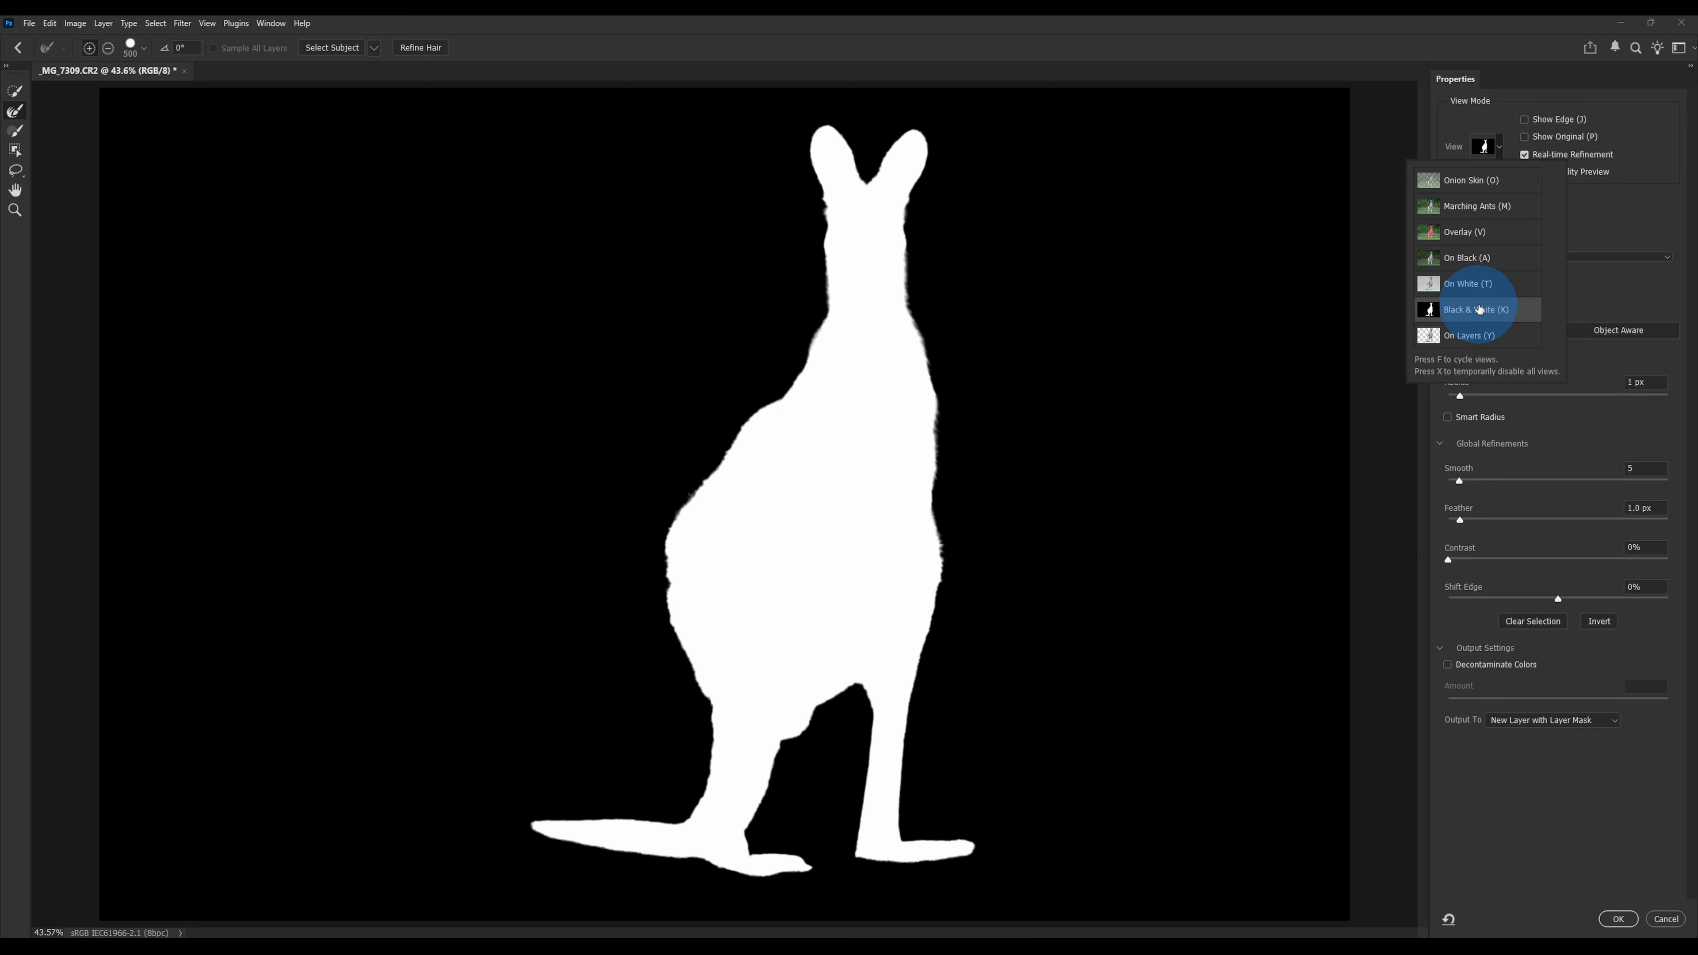
{"action": "left_click", "coordinate": [1498, 146]}
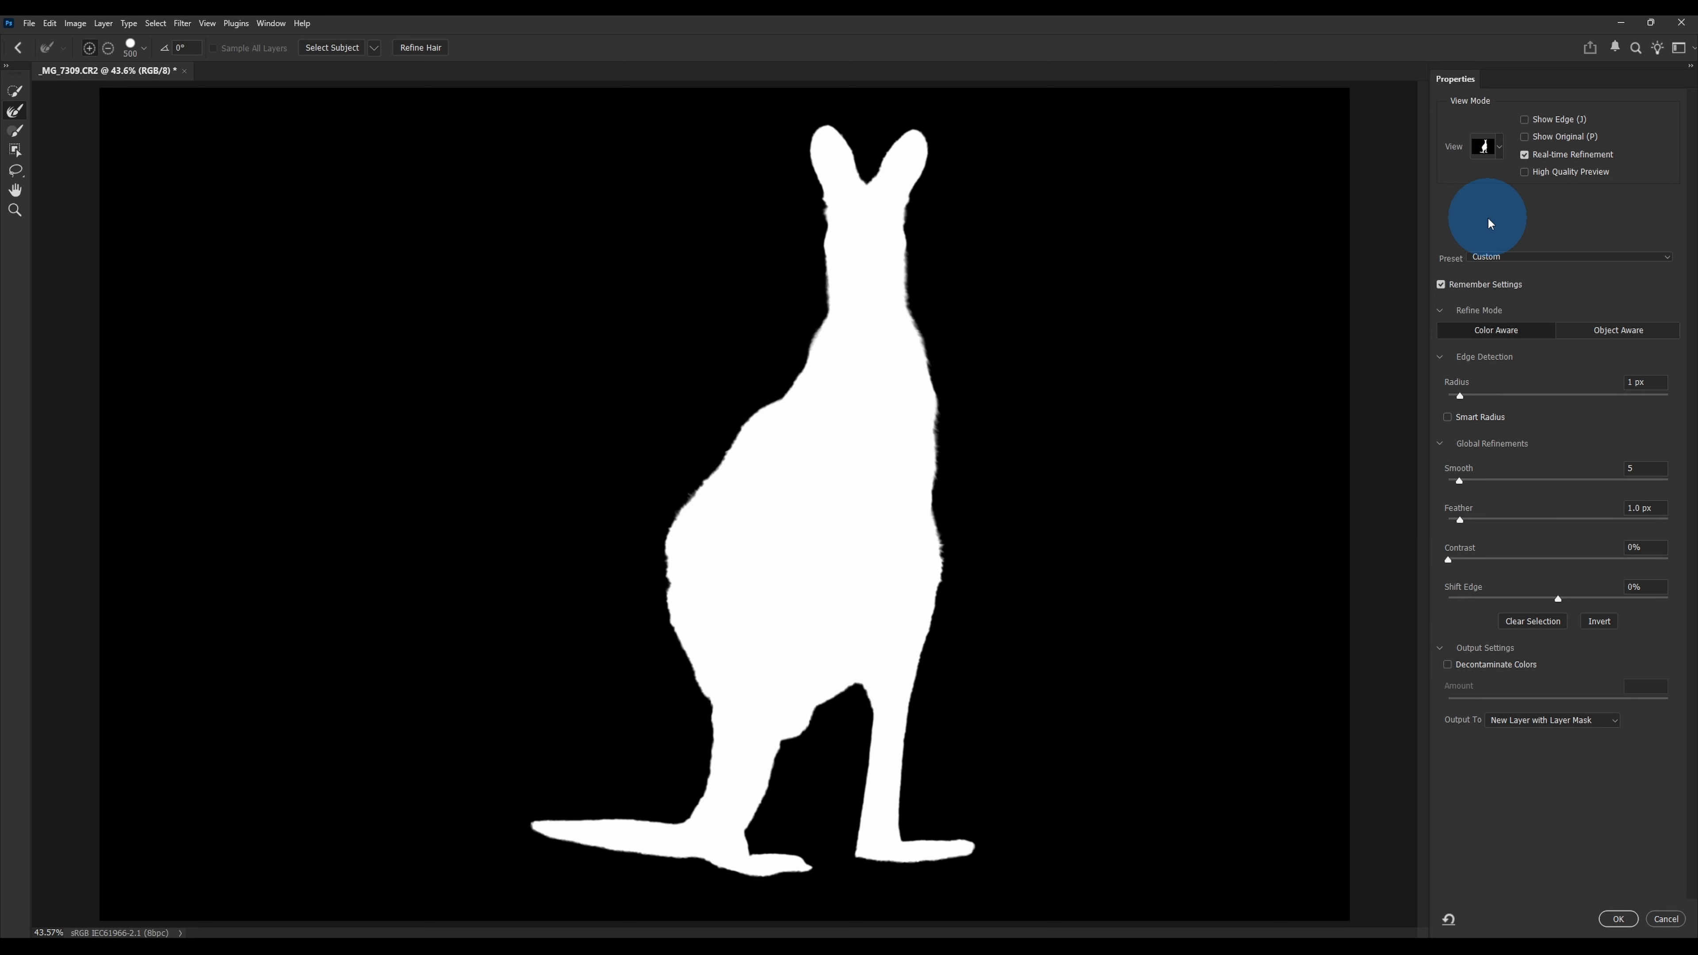
{"action": "left_click", "coordinate": [1500, 146]}
{"action": "left_click", "coordinate": [1472, 234]}
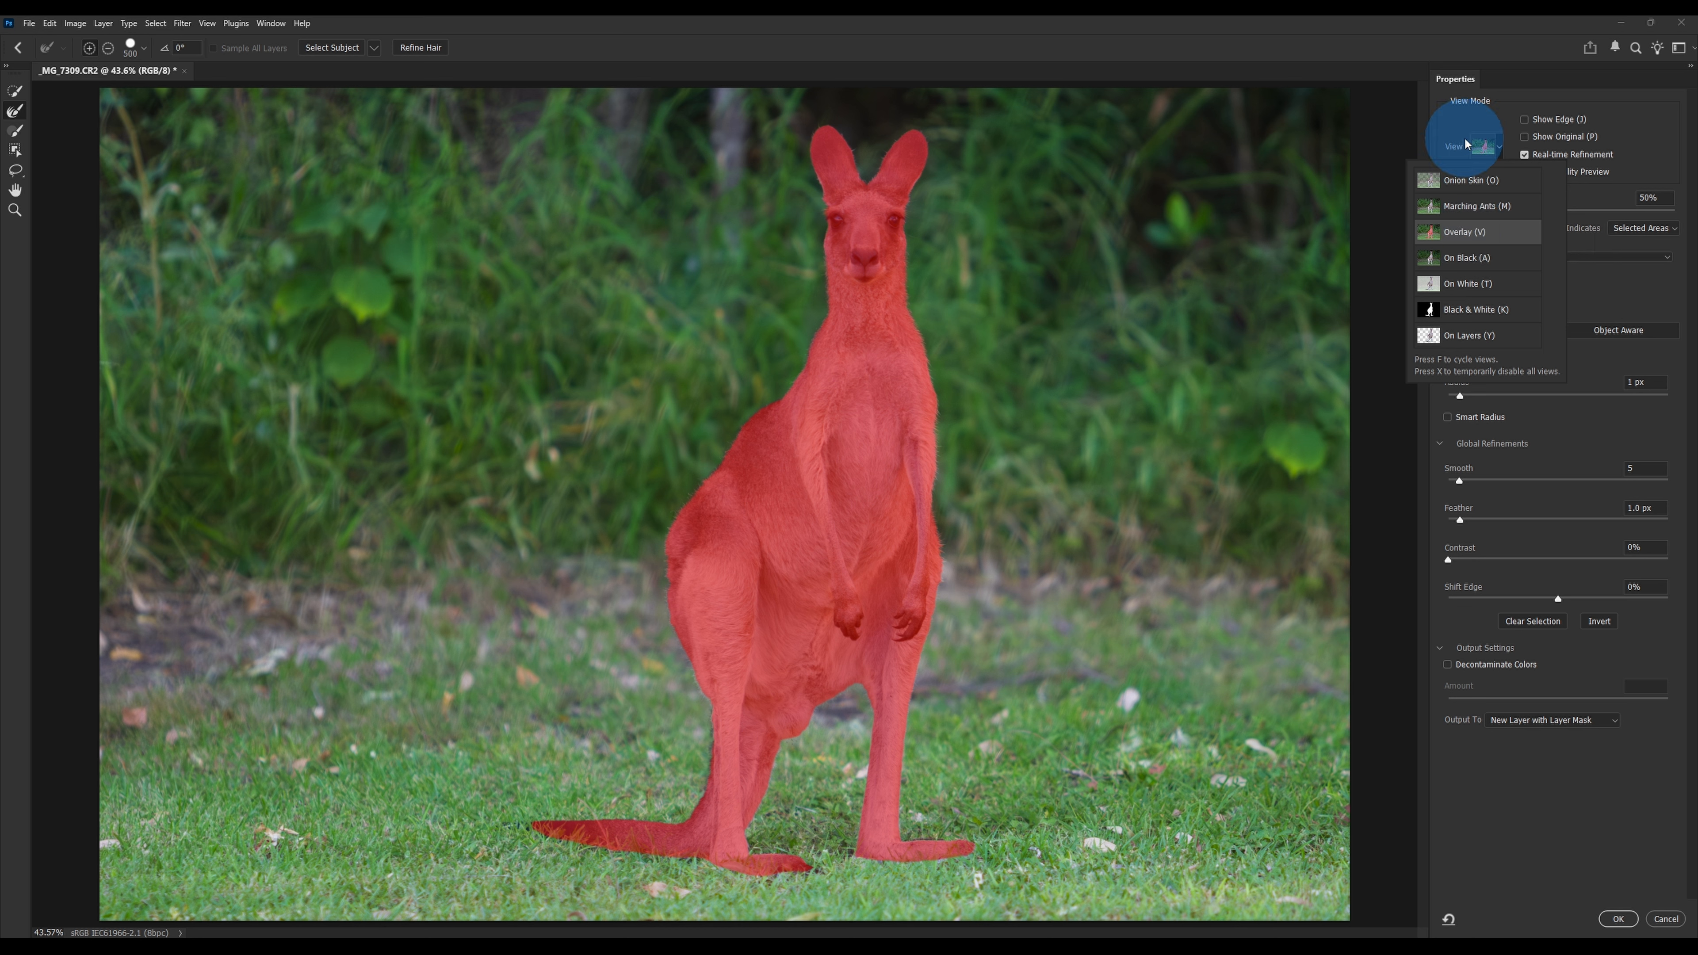
{"action": "left_click", "coordinate": [1505, 149]}
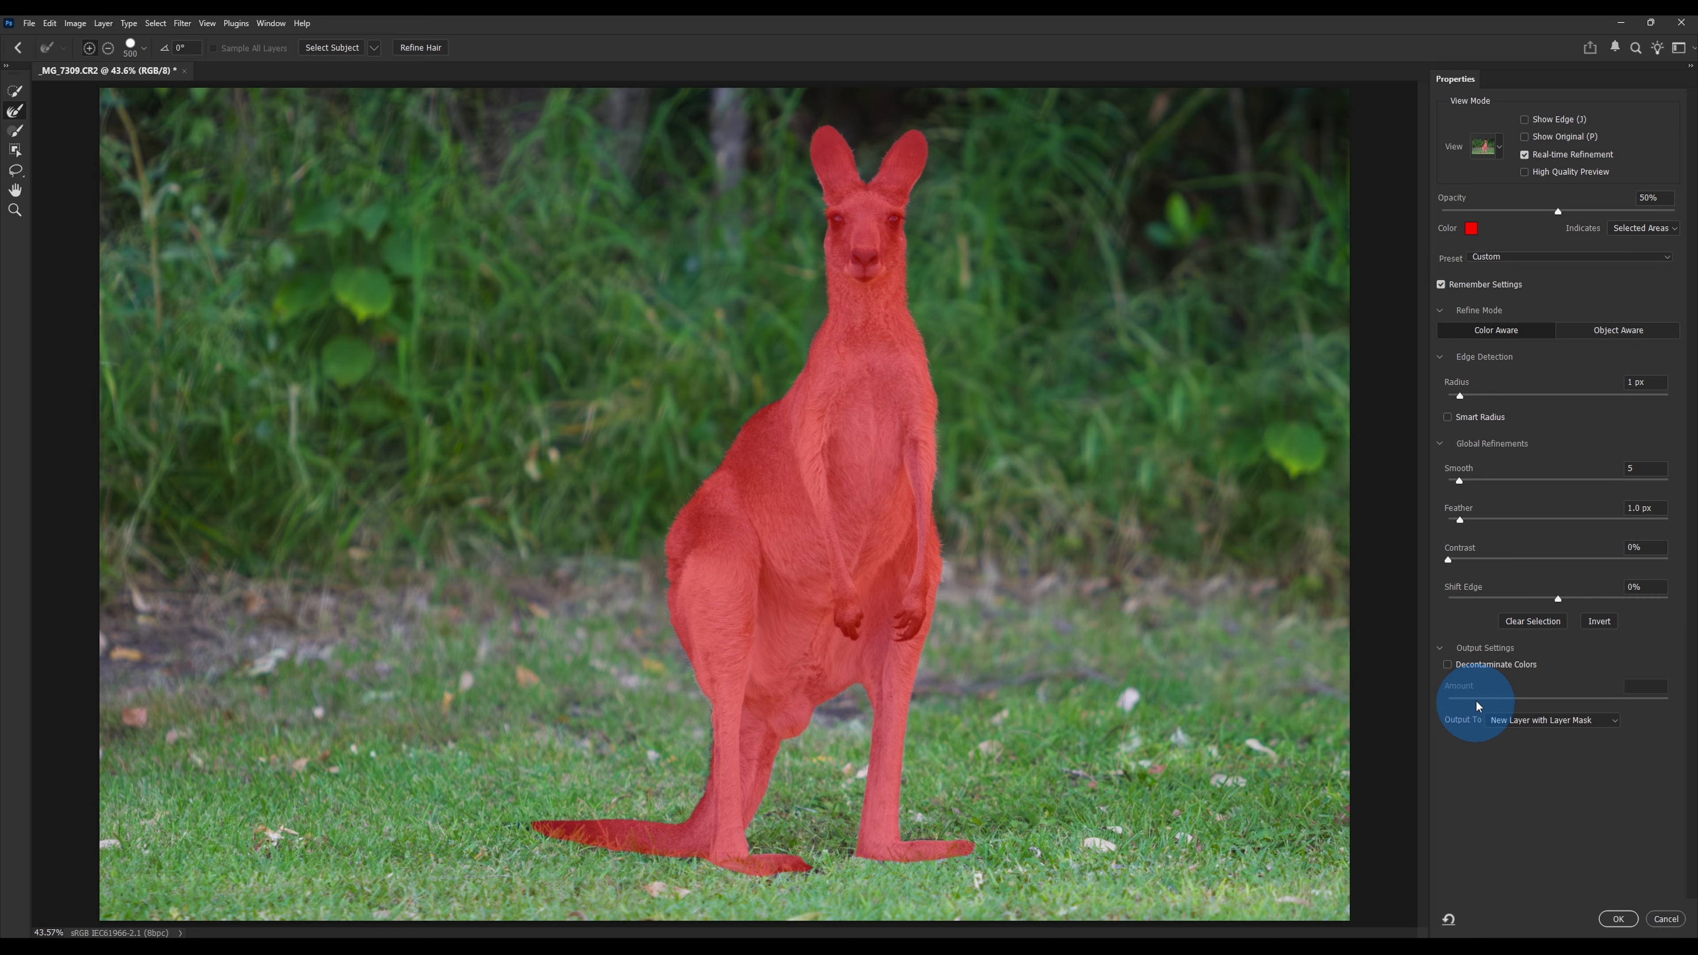
Step: Set the refined selection to output to New Layer with Layer Mask
{"action": "left_click", "coordinate": [1440, 649]}
{"action": "left_click", "coordinate": [1440, 649]}
{"action": "left_click", "coordinate": [1440, 648]}
{"action": "left_click", "coordinate": [1440, 649]}
{"action": "left_click", "coordinate": [1607, 720]}
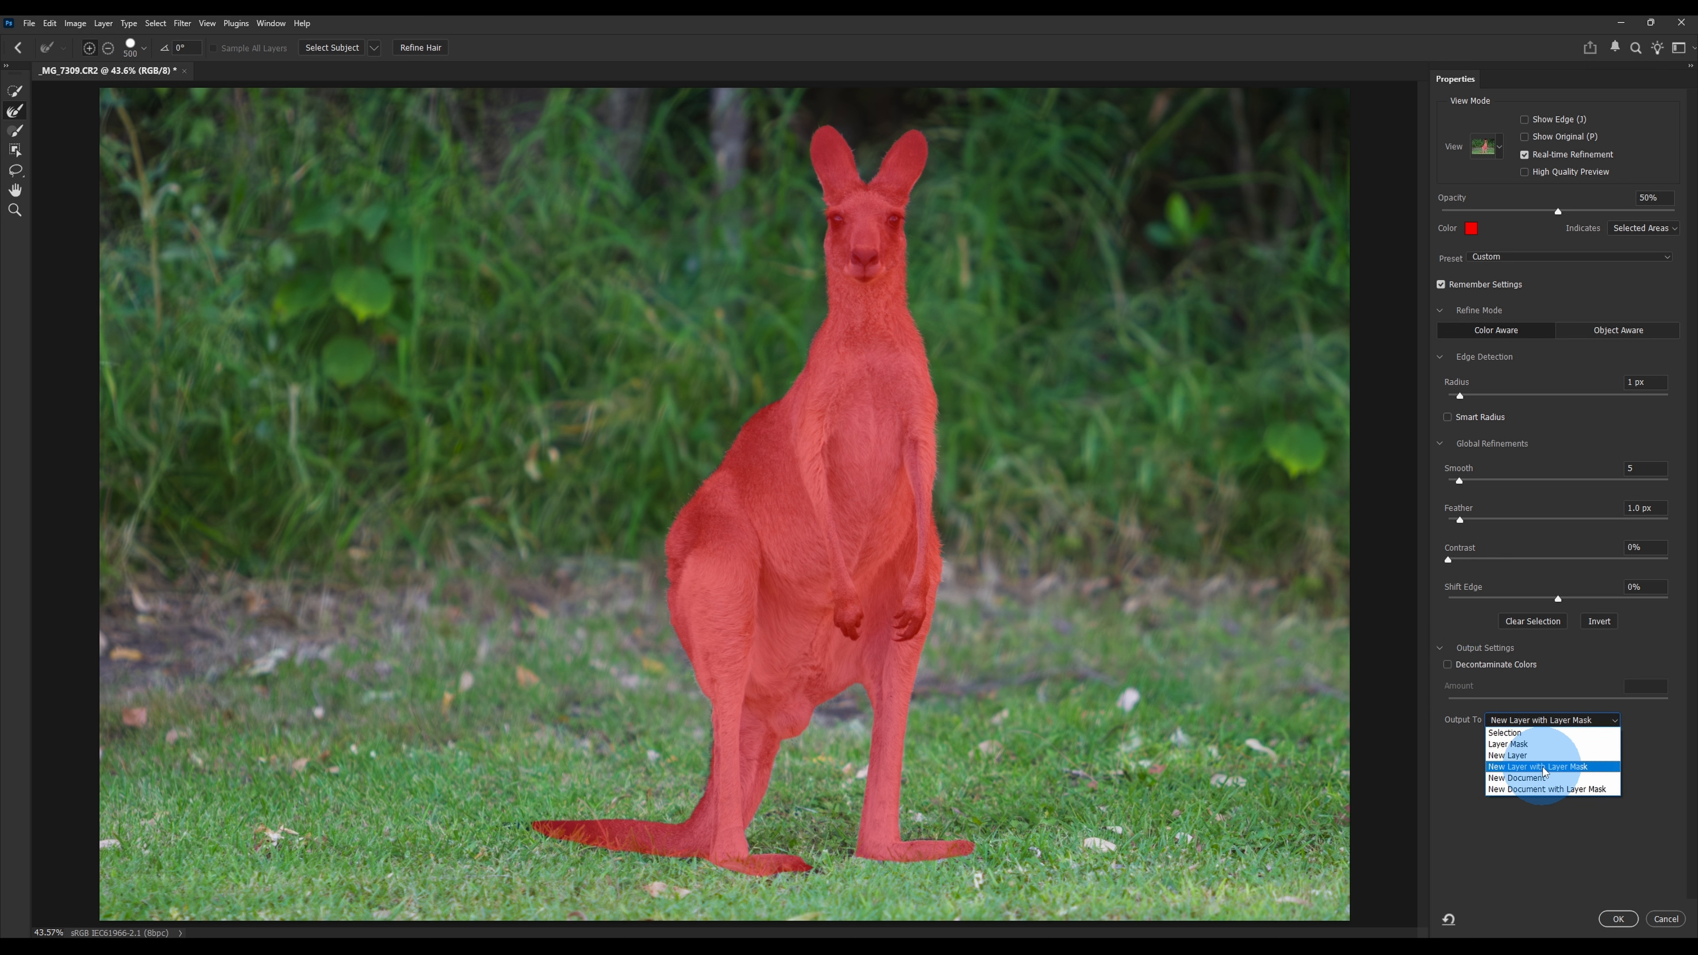
{"action": "left_click", "coordinate": [1542, 767]}
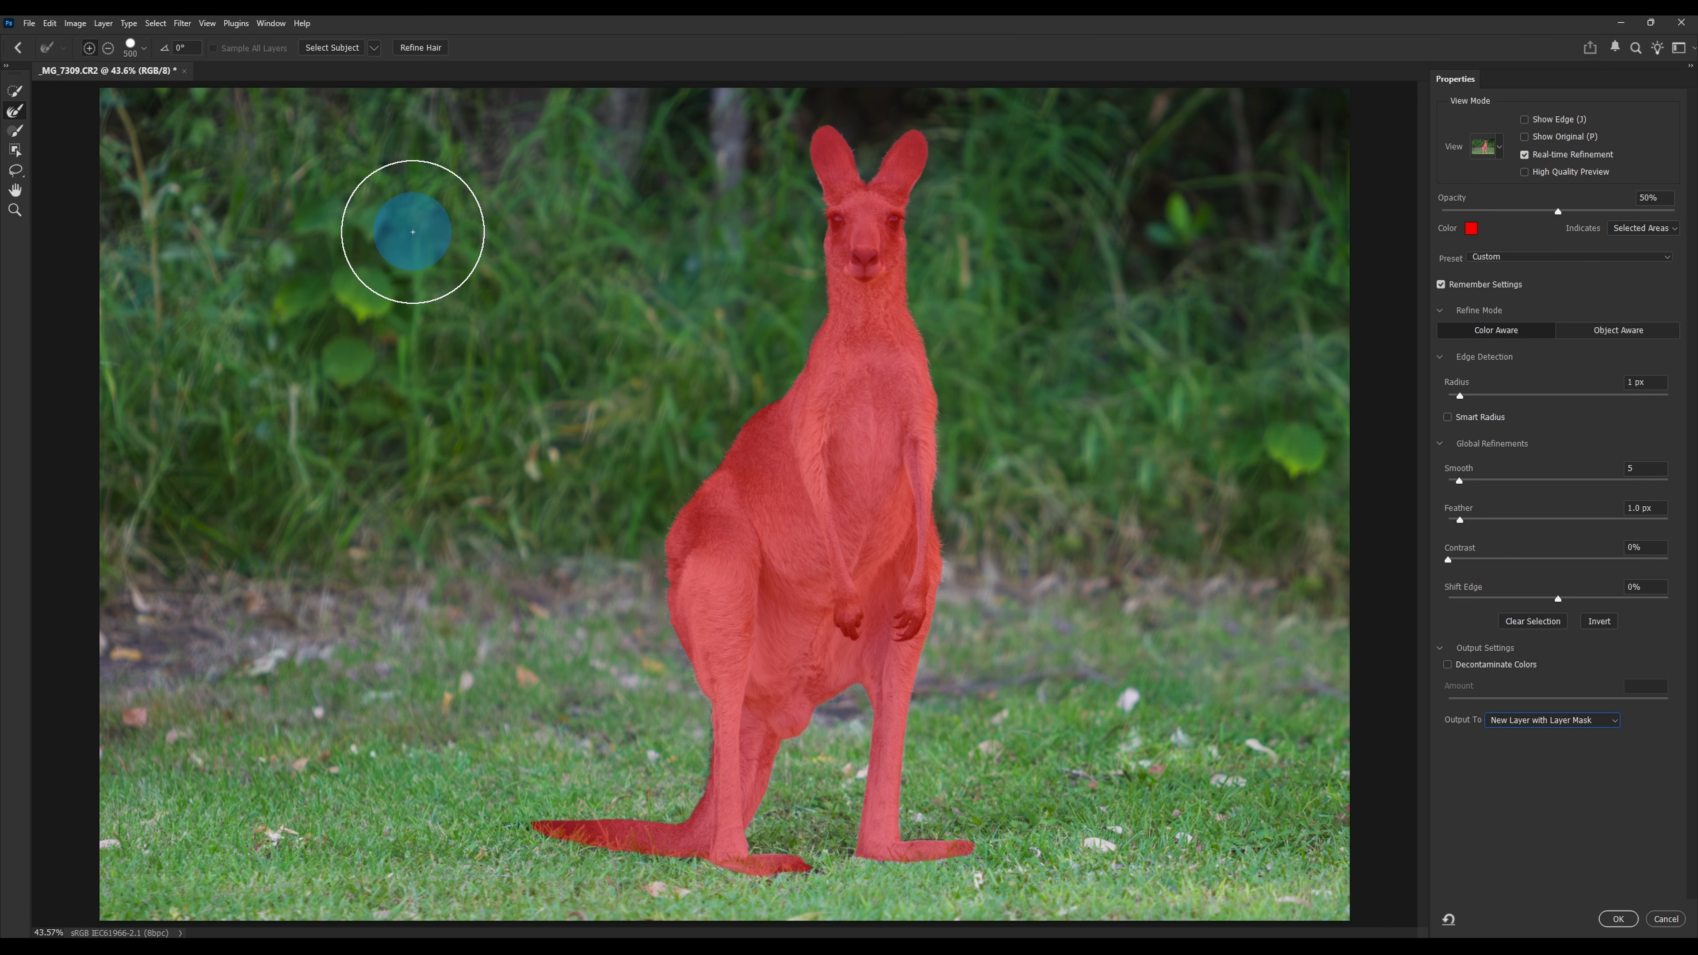
Step: Choose the Refine Edge Brush and reduce its size to fit the kangaroo's fur outline
{"action": "left_click", "coordinate": [15, 91]}
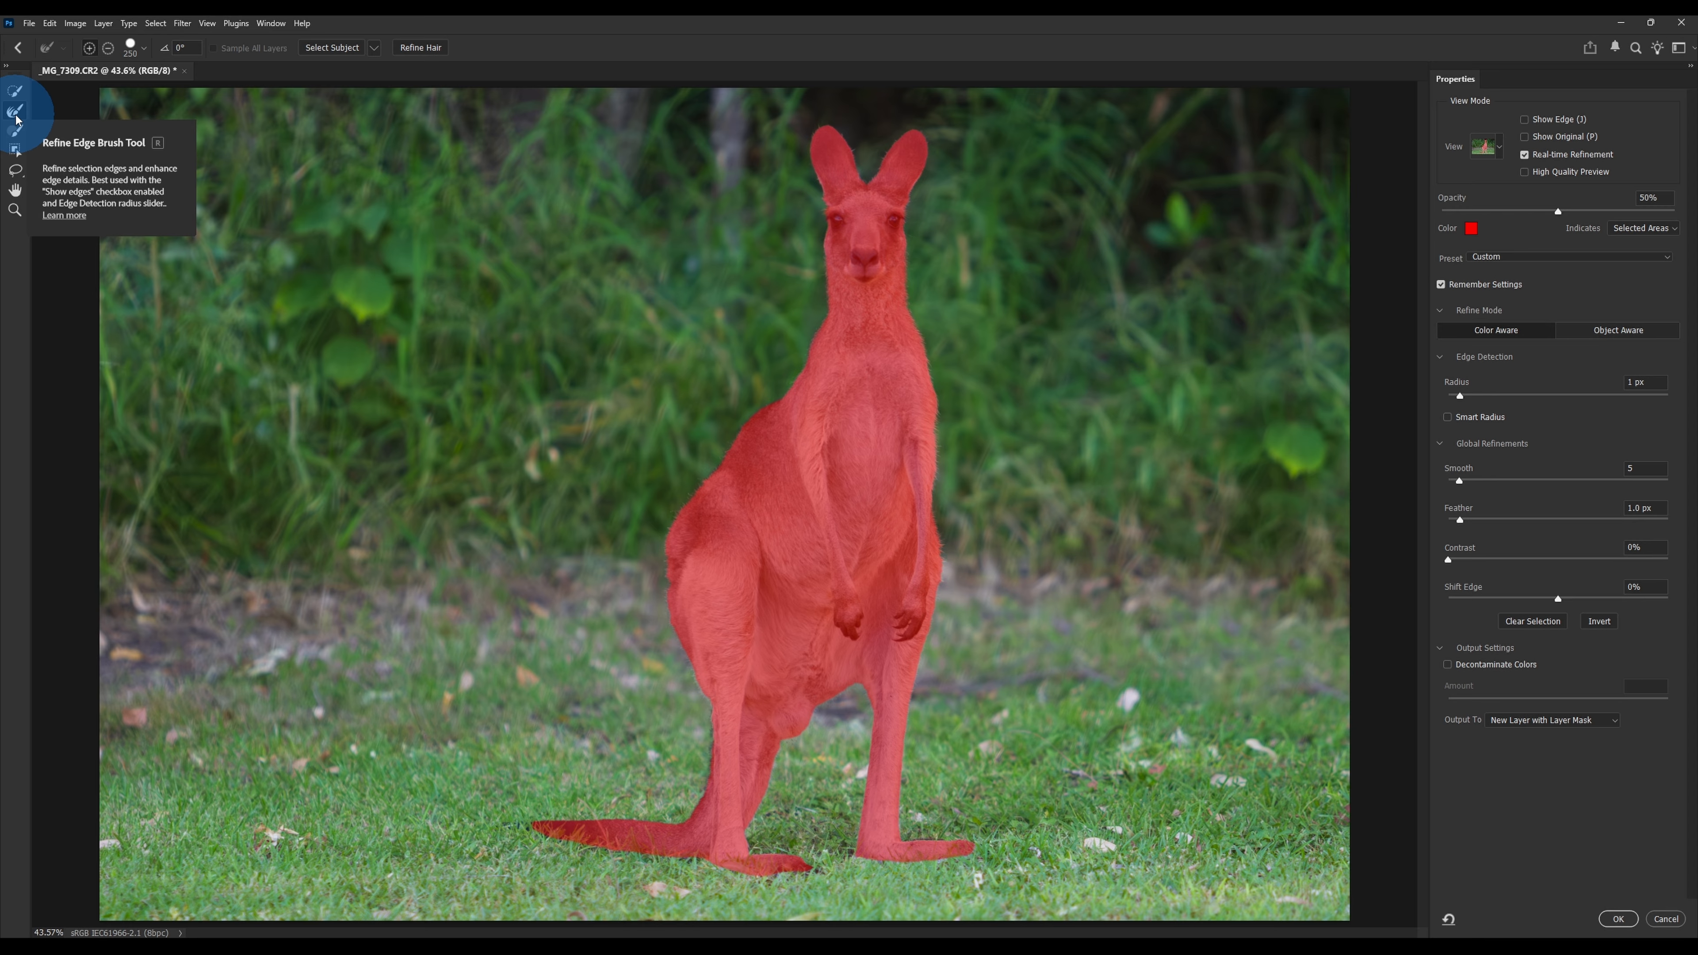
{"action": "left_click", "coordinate": [424, 48]}
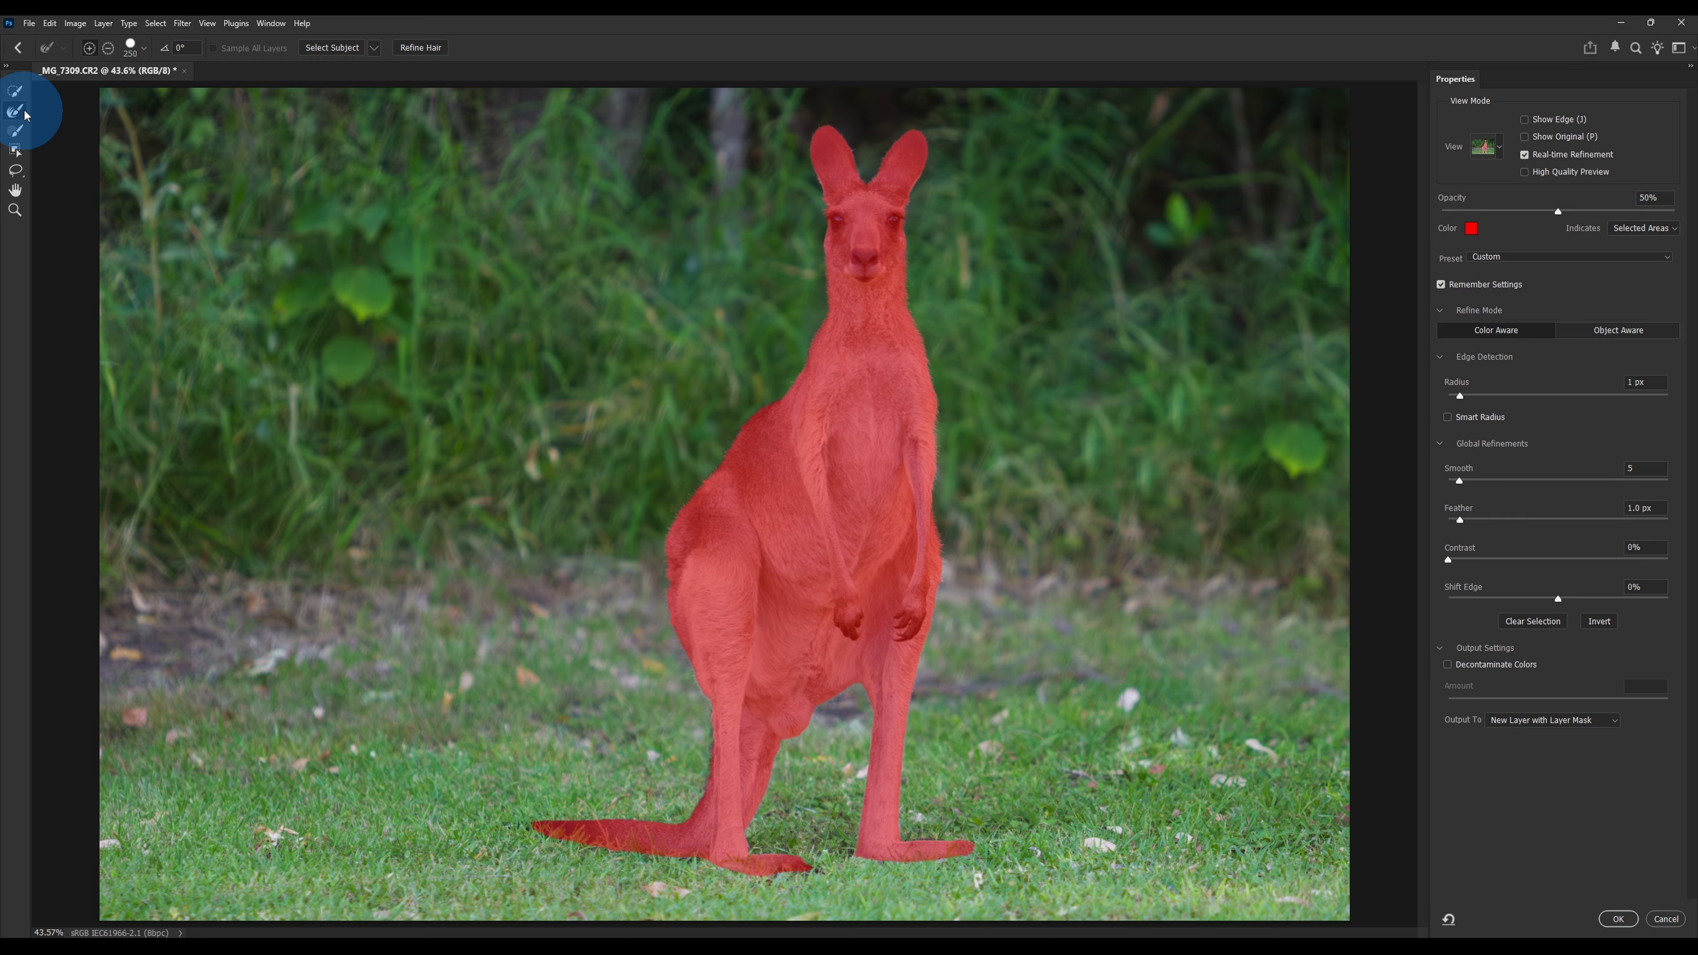
{"action": "key", "text": "bracketleft"}
{"action": "key", "text": "bracketleft"}
{"action": "key", "text": "bracketleft"}
{"action": "key", "text": "bracketleft"}
{"action": "key", "text": "bracketleft"}
{"action": "key", "text": "bracketleft"}
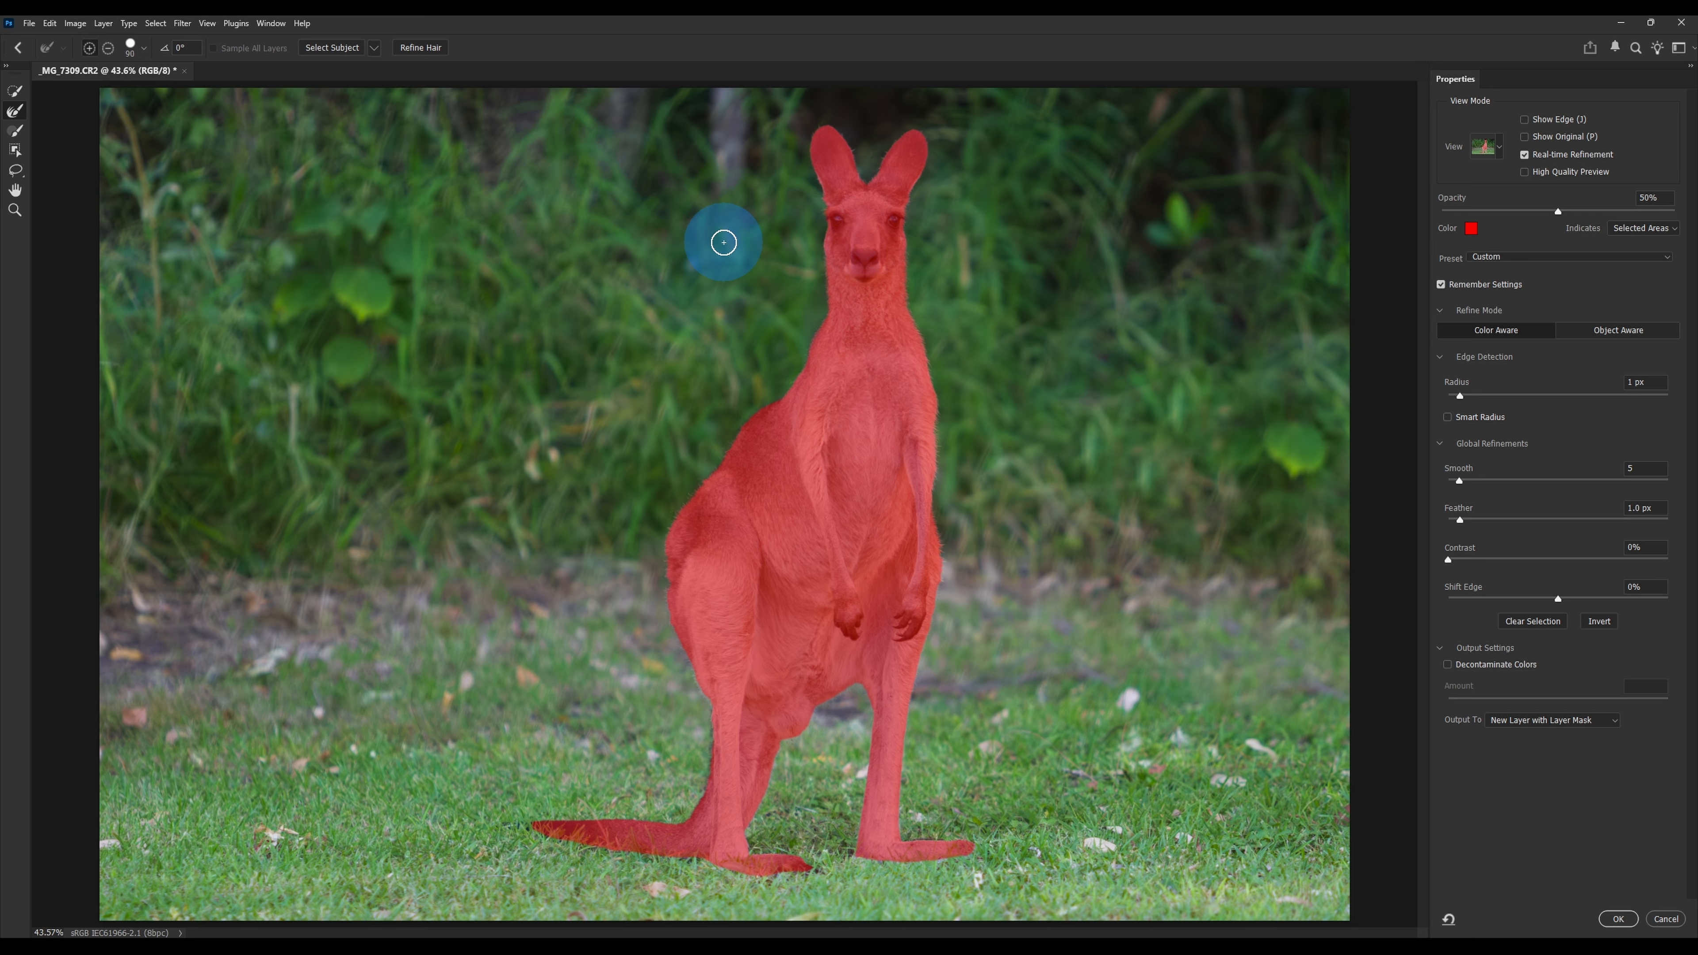
{"action": "key", "text": "bracketleft"}
{"action": "key", "text": "bracketleft"}
{"action": "key", "text": "bracketleft"}
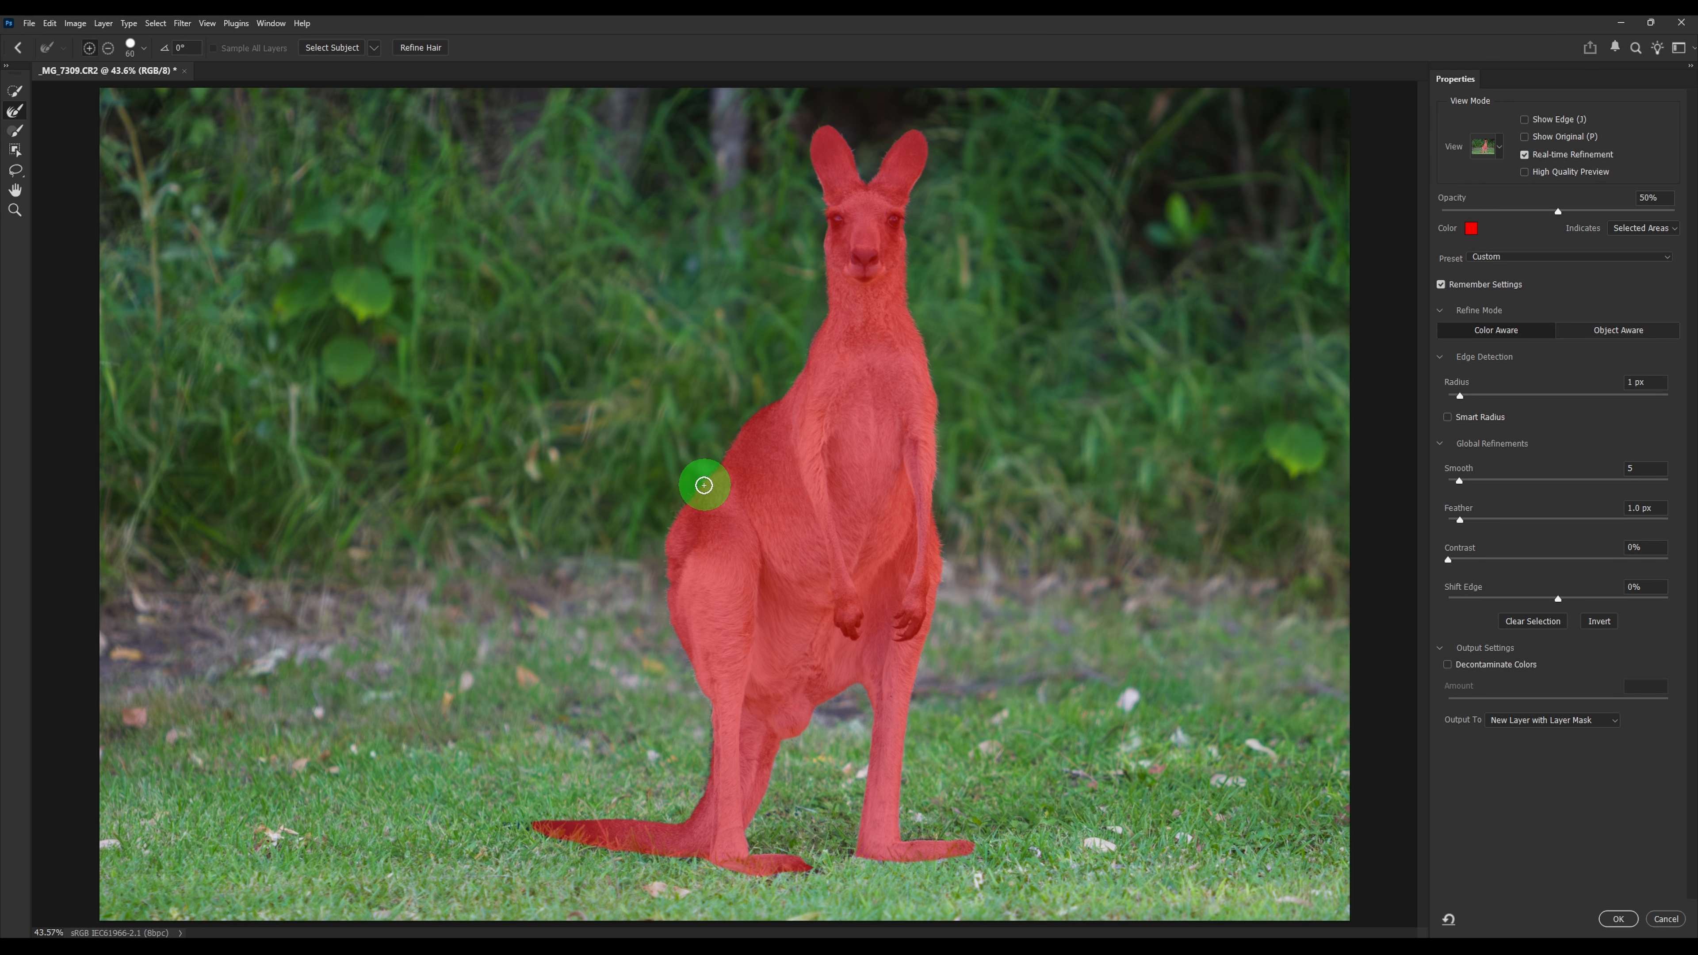
Step: Brush over the fur edges along the kangaroo's back, hind leg and front side, and apply the refined selection
{"action": "left_click_drag", "start_coordinate": [674, 520], "coordinate": [679, 649]}
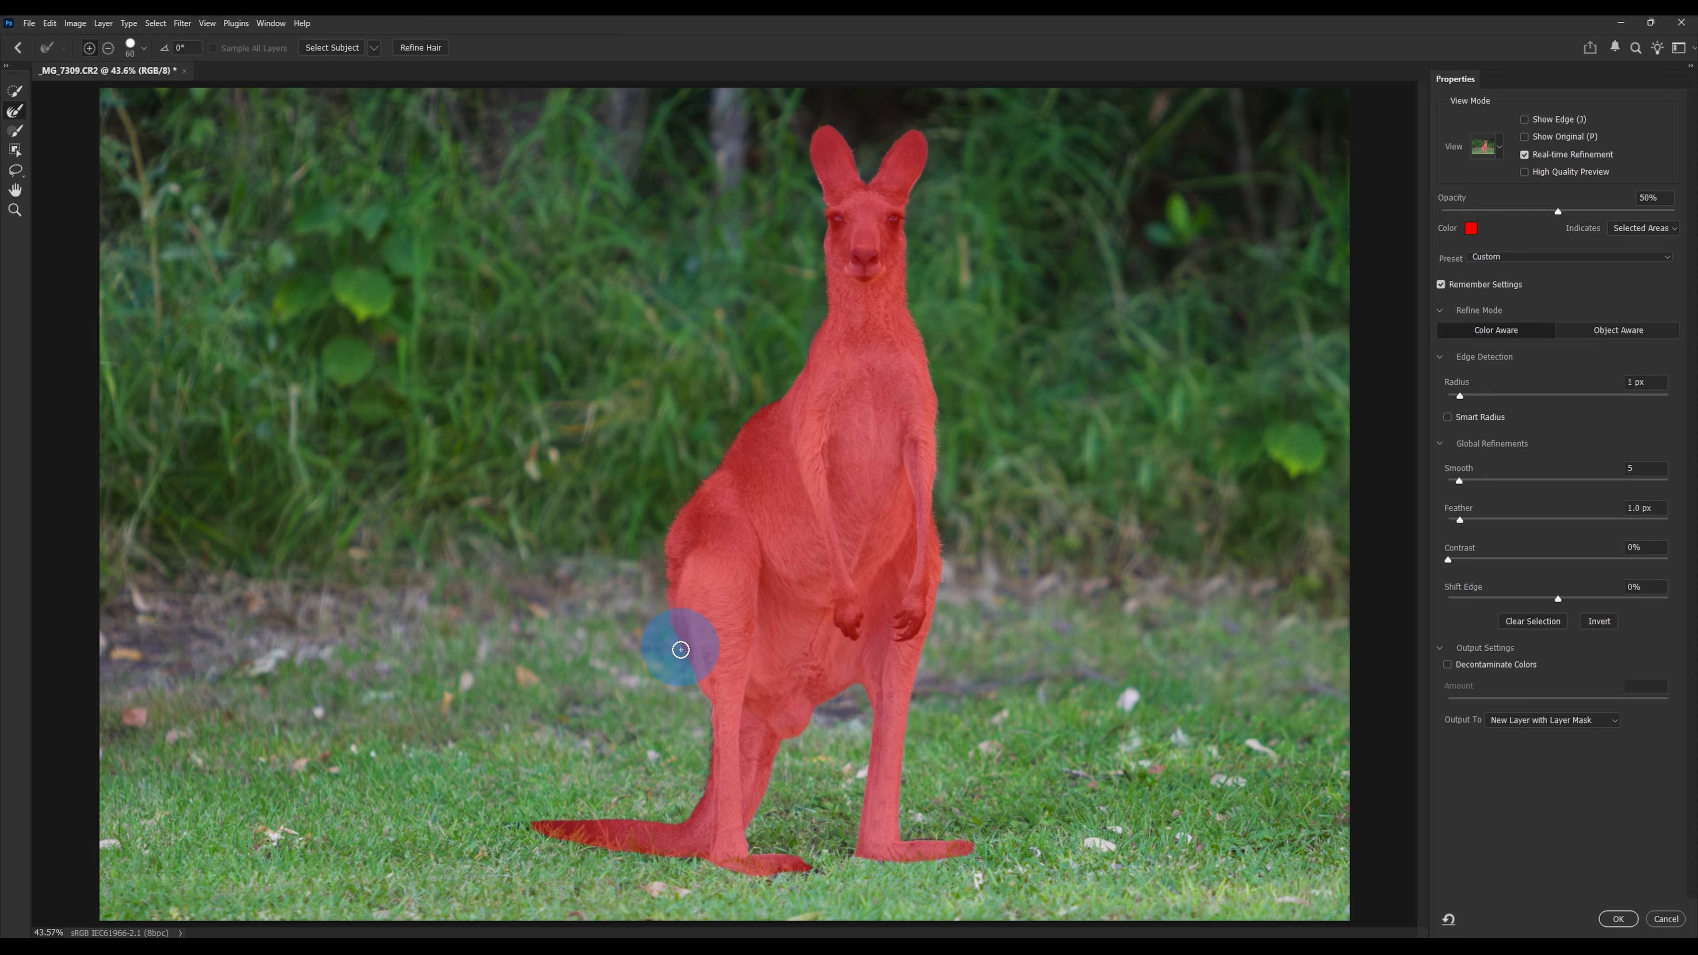
{"action": "left_click_drag", "start_coordinate": [708, 726], "coordinate": [692, 818]}
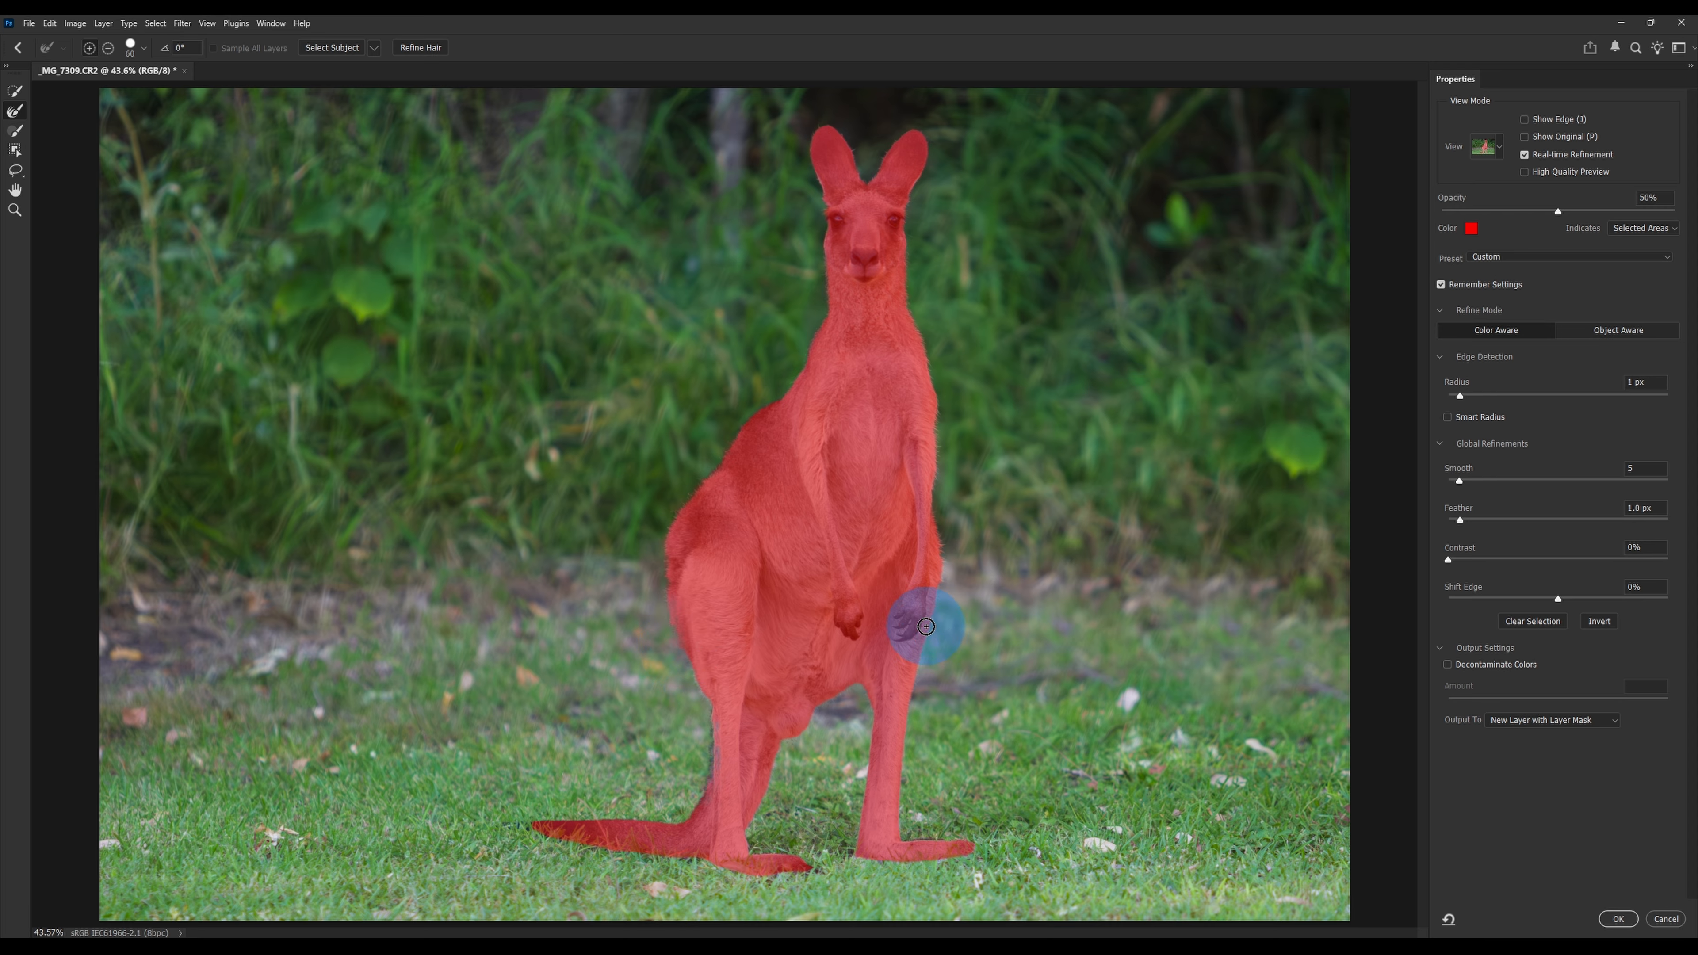
{"action": "mouse_move", "coordinate": [931, 613]}
{"action": "left_mouse_down"}
{"action": "mouse_move", "coordinate": [936, 406]}
{"action": "mouse_move", "coordinate": [909, 204]}
{"action": "left_mouse_up"}
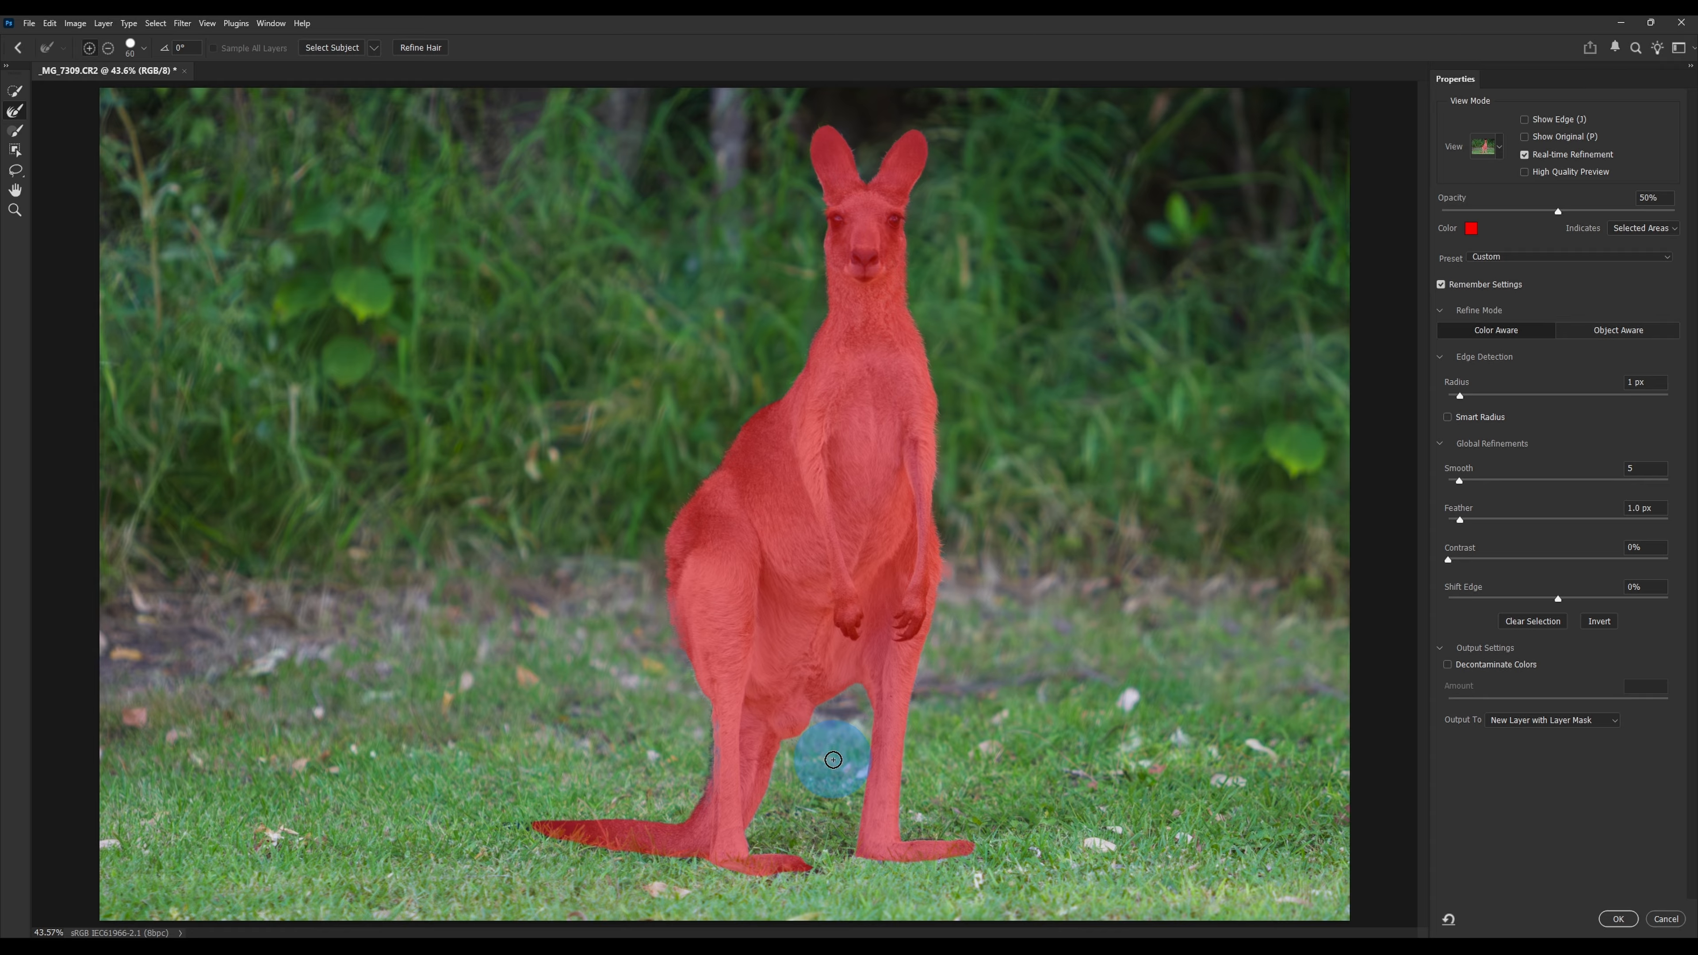
{"action": "key", "text": "alt"}
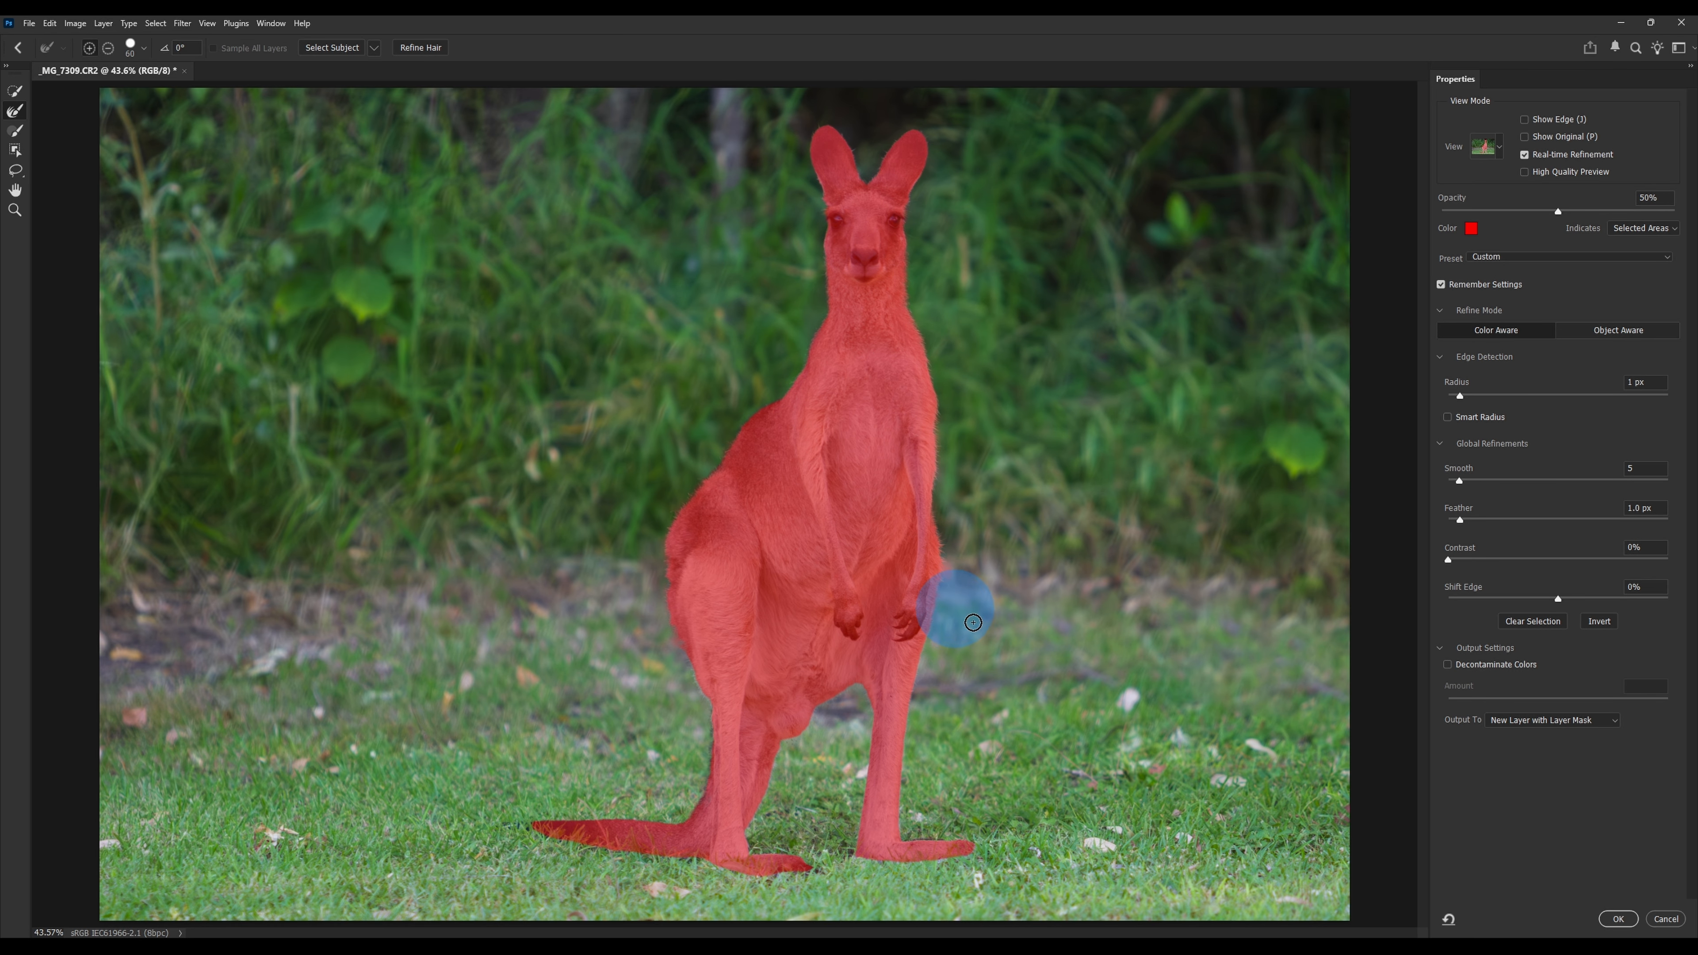
{"action": "left_click", "coordinate": [1626, 920]}
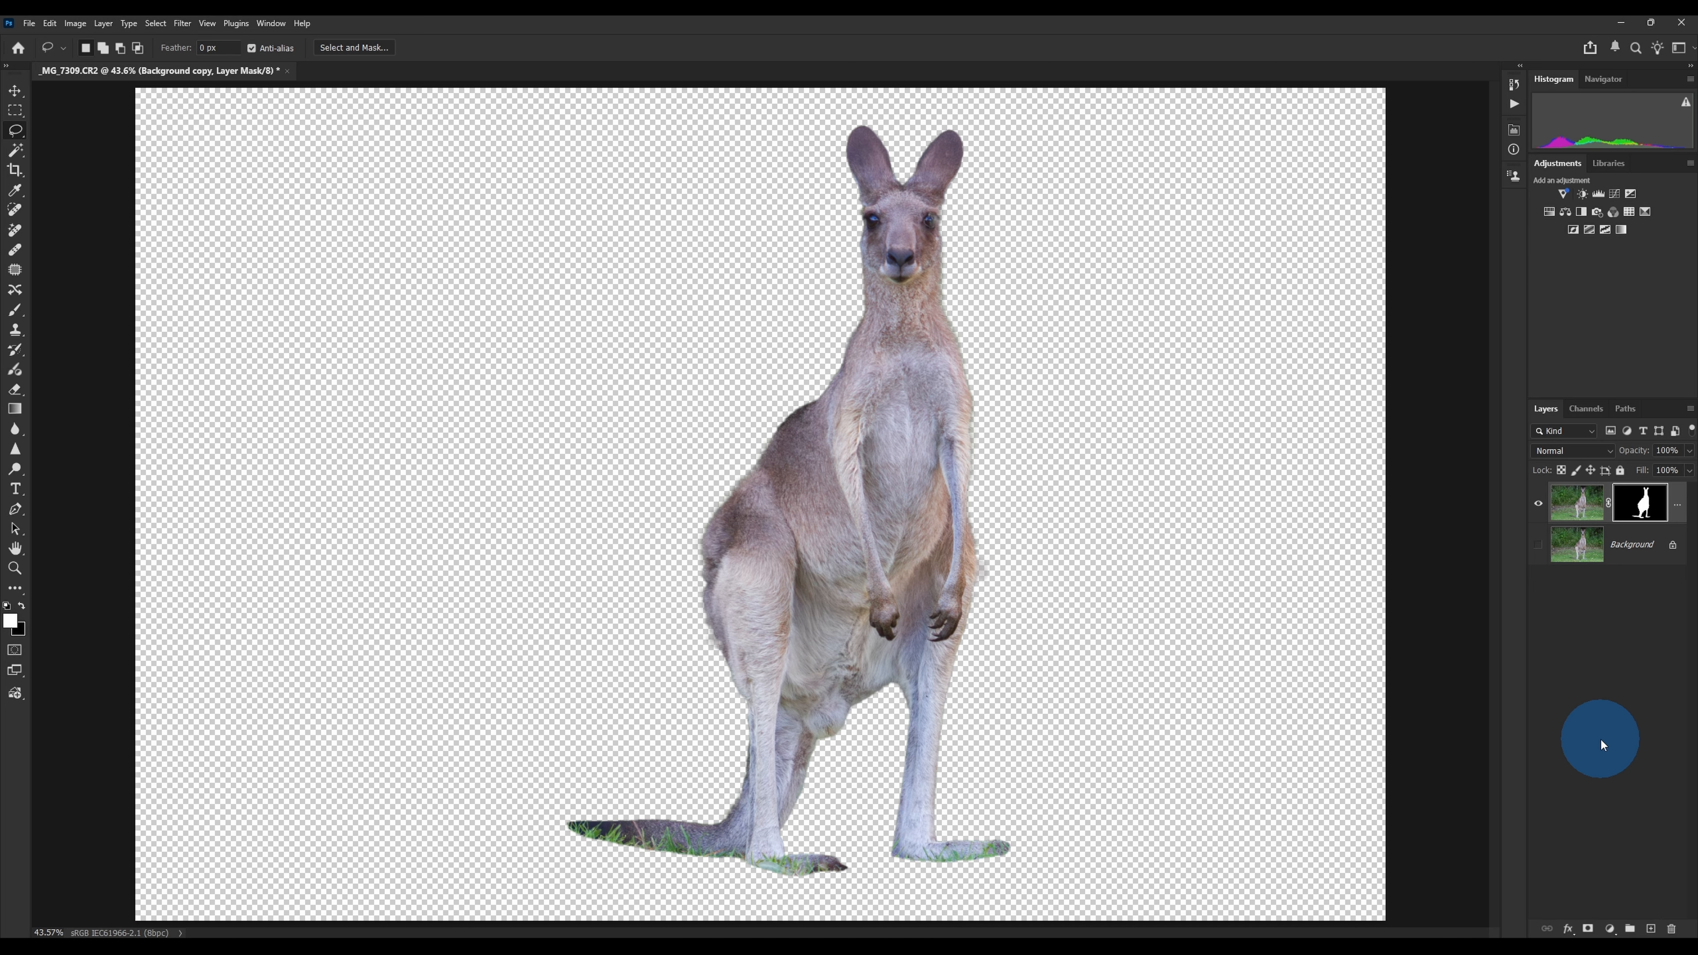
Step: Select the kangaroo layer's mask and set up the Brush tool with white at 100% opacity
{"action": "left_click", "coordinate": [1633, 508]}
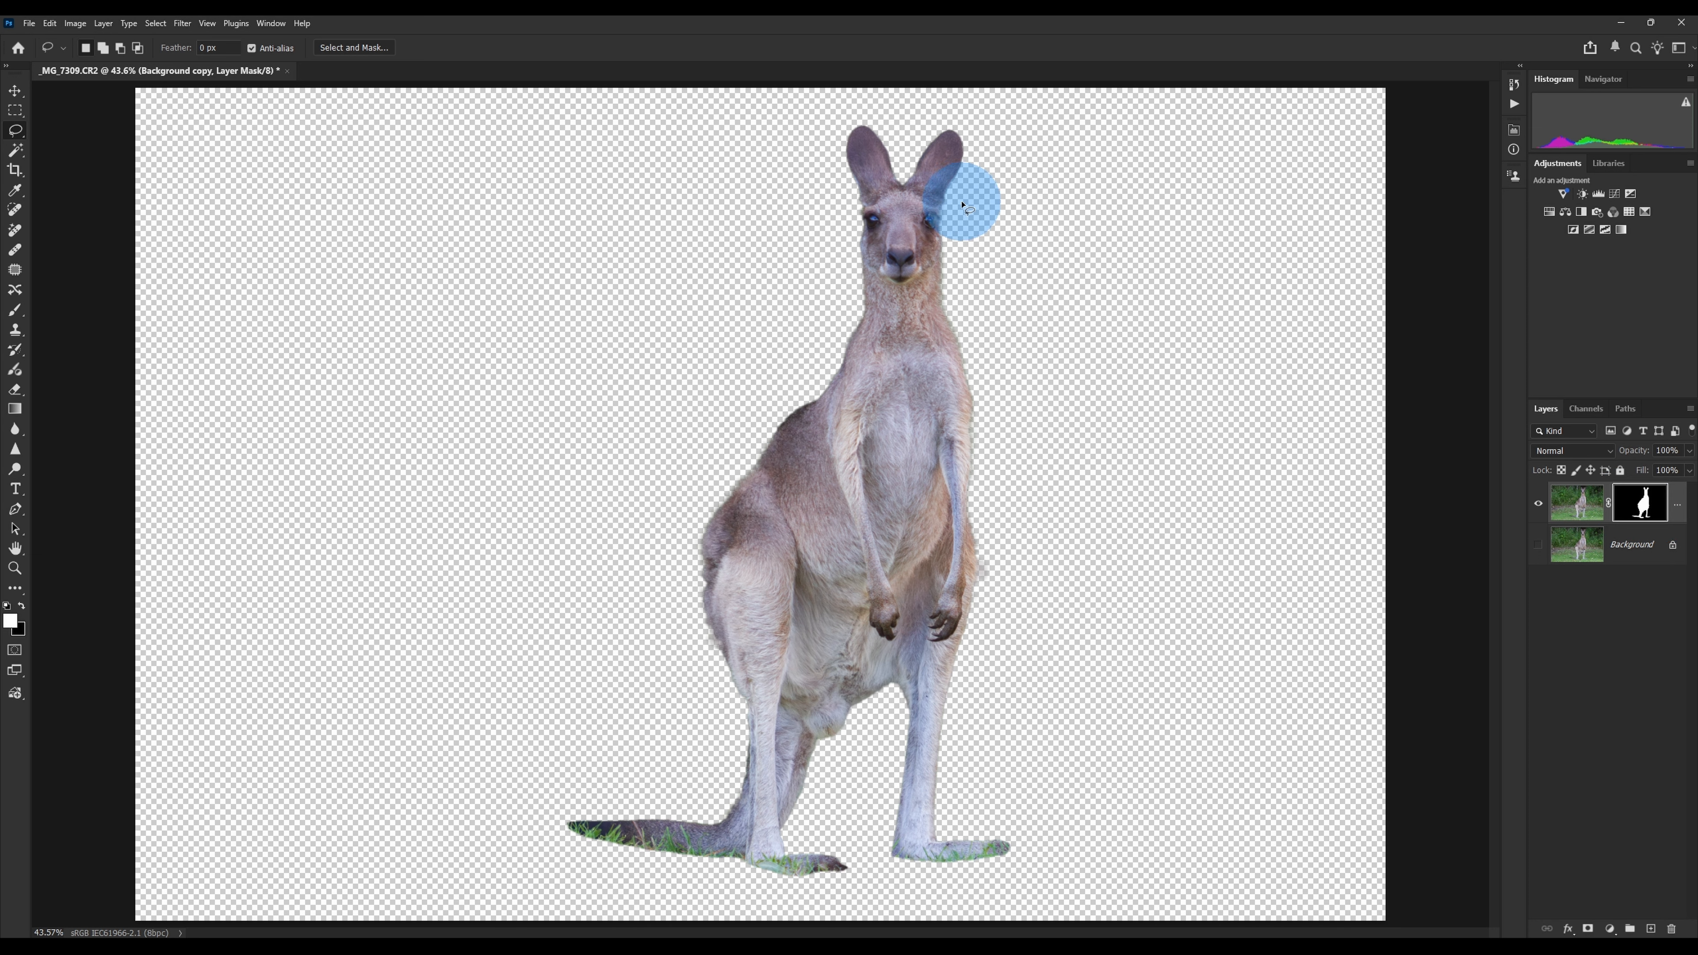
{"action": "scroll", "coordinate": [964, 175], "scroll_direction": "up", "scroll_amount": 8}
{"action": "scroll", "coordinate": [964, 176], "scroll_direction": "up", "scroll_amount": 6}
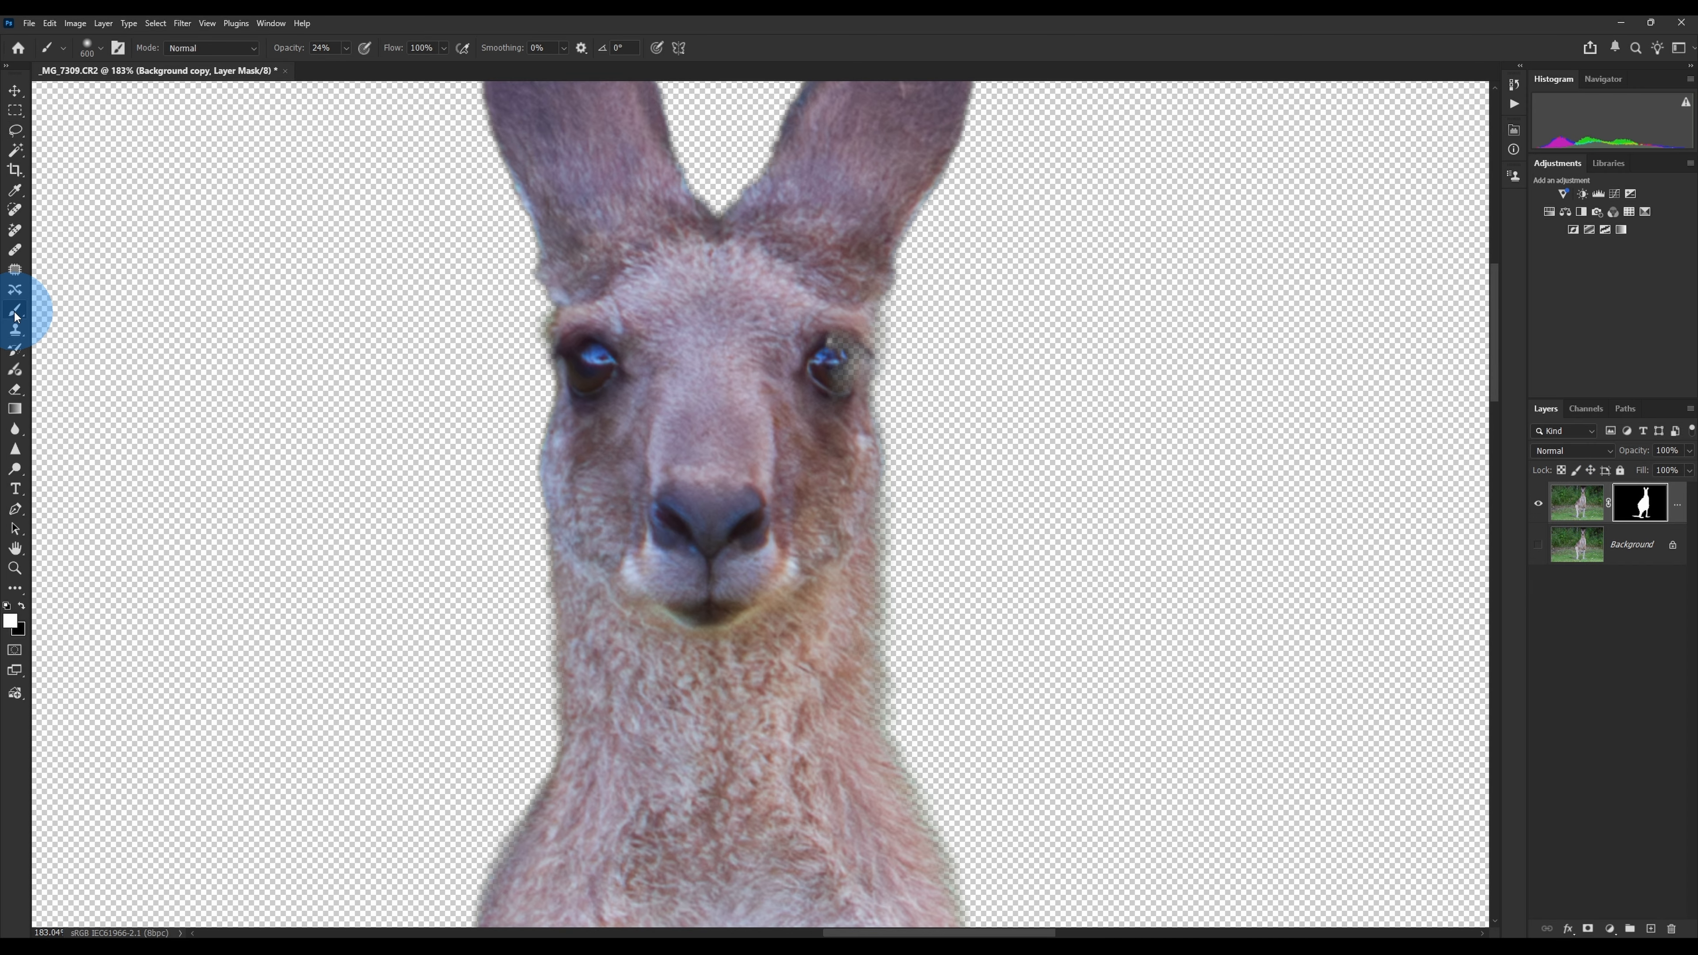
{"action": "left_click", "coordinate": [10, 621]}
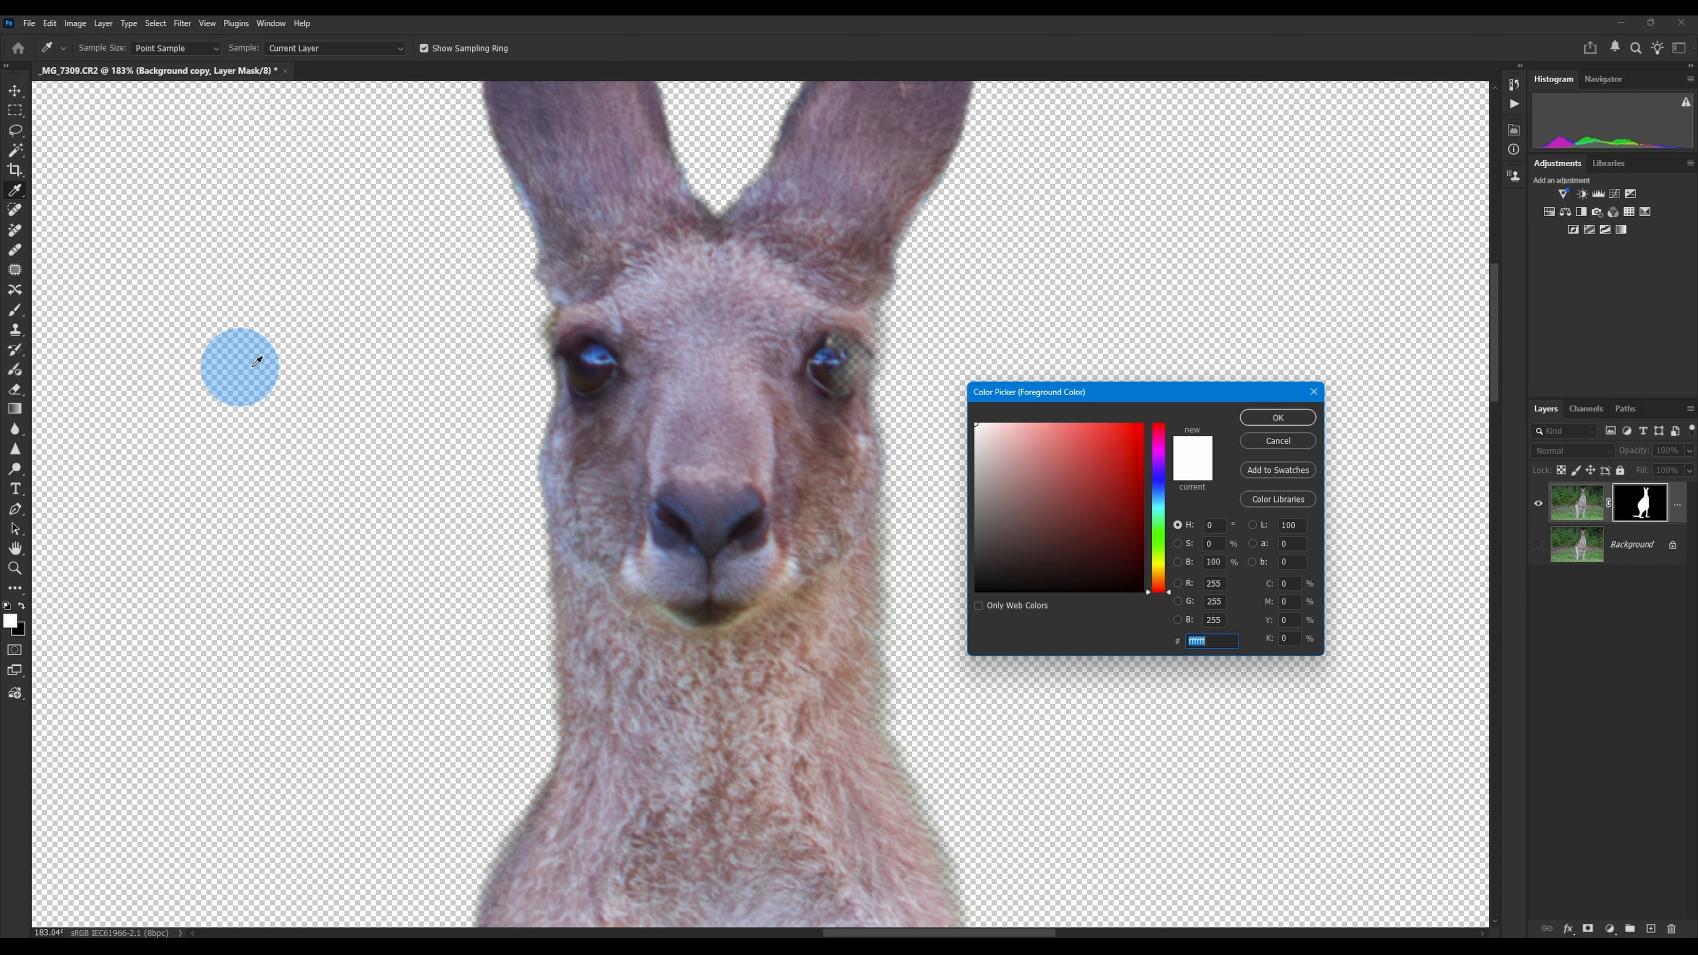
{"action": "left_click", "coordinate": [1277, 418]}
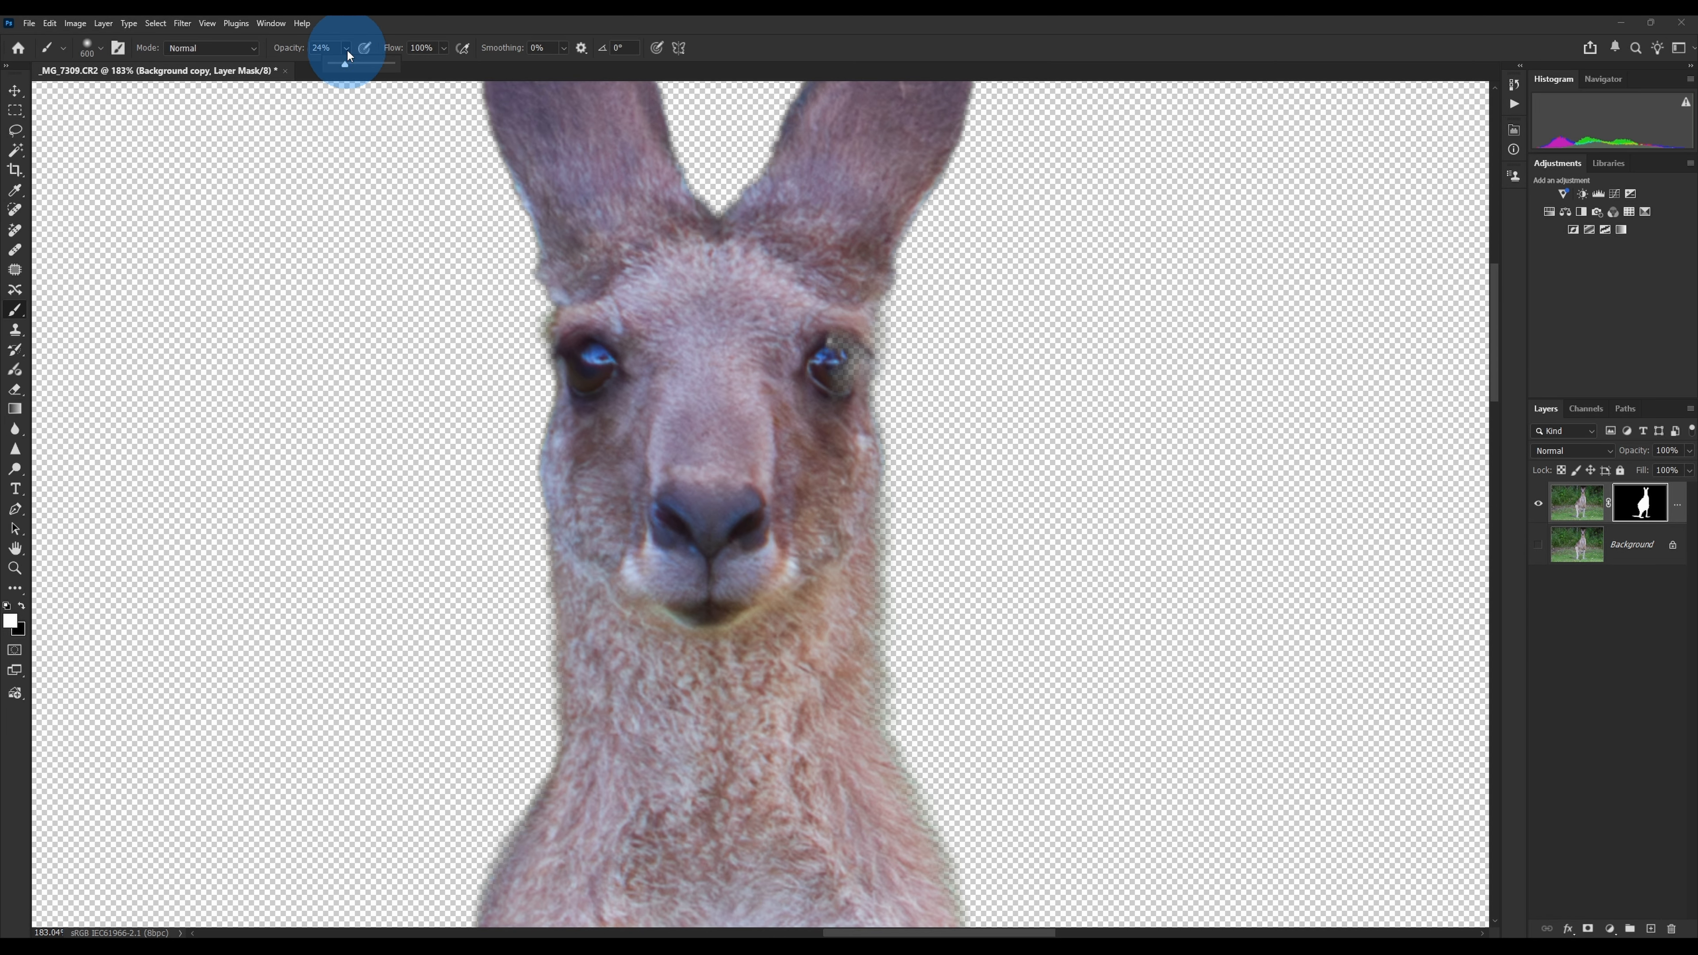
{"action": "left_click_drag", "start_coordinate": [341, 64], "coordinate": [512, 76]}
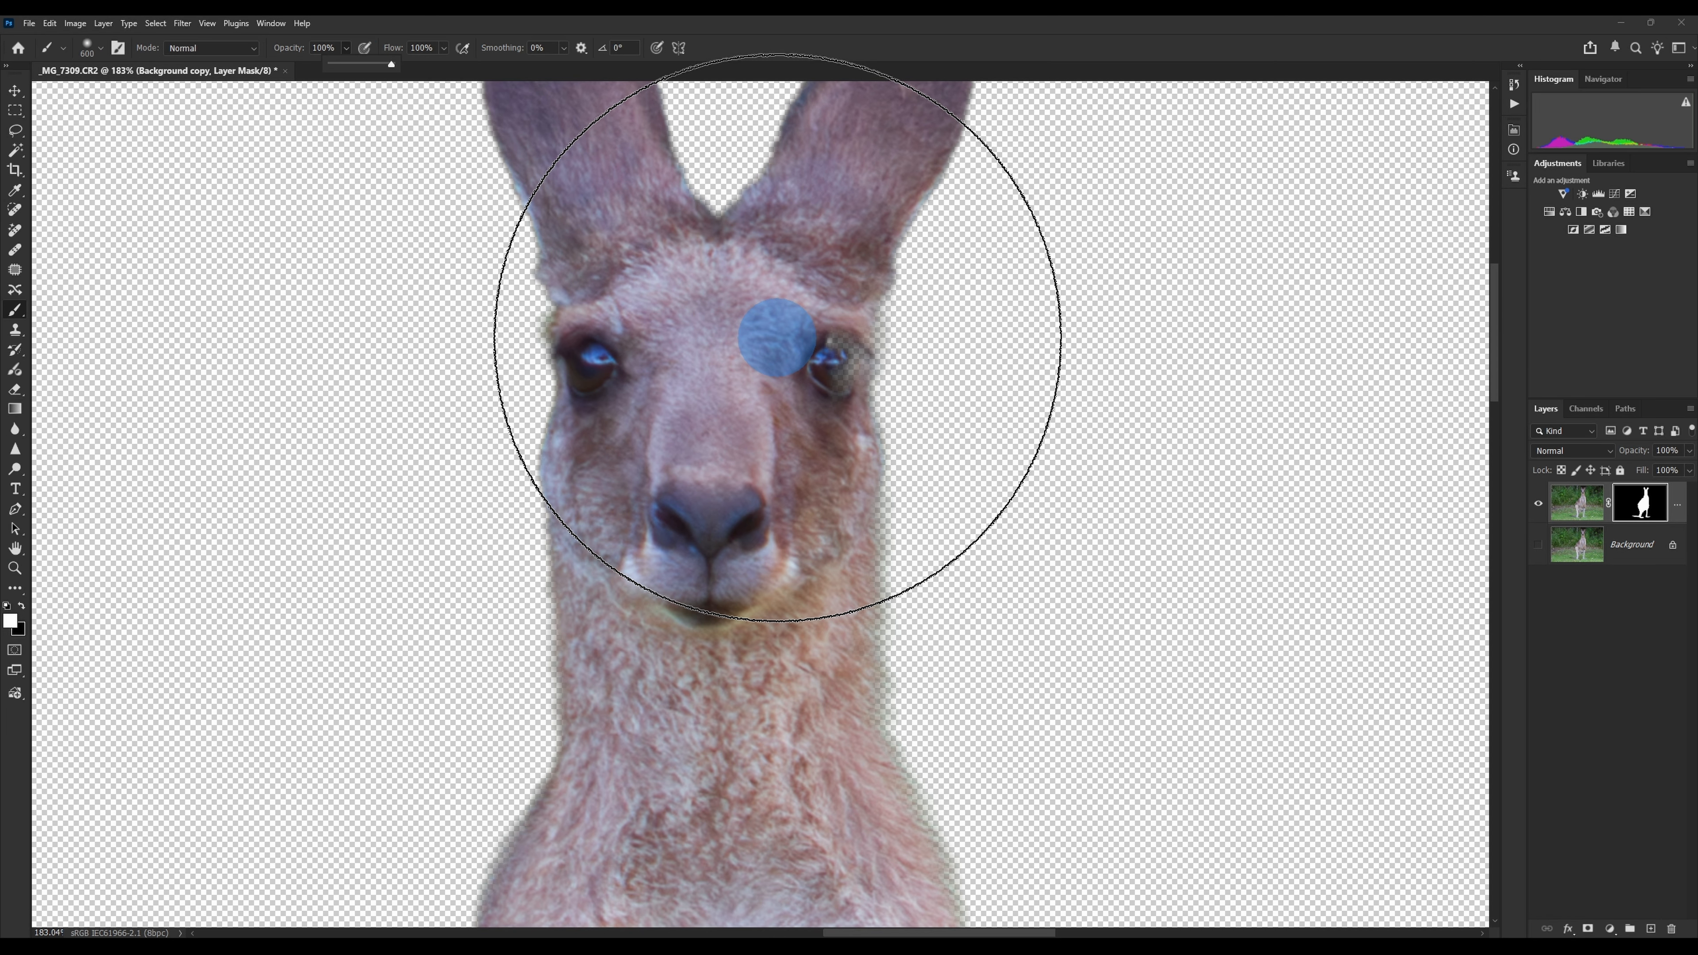
Step: Reduce the brush to 70 px and paint white on the mask over the kangaroo's eyes, face and chin
{"action": "key", "text": "bracketleft"}
{"action": "key", "text": "bracketleft"}
{"action": "key", "text": "bracketleft"}
{"action": "key", "text": "bracketleft"}
{"action": "key", "text": "bracketleft"}
{"action": "key", "text": "bracketleft"}
{"action": "key", "text": "bracketleft"}
{"action": "key", "text": "bracketleft"}
{"action": "key", "text": "bracketleft"}
{"action": "key", "text": "bracketleft"}
{"action": "key", "text": "bracketleft"}
{"action": "key", "text": "bracketleft"}
{"action": "mouse_move", "coordinate": [816, 335]}
{"action": "left_mouse_down"}
{"action": "mouse_move", "coordinate": [811, 408]}
{"action": "mouse_move", "coordinate": [815, 331]}
{"action": "mouse_move", "coordinate": [799, 364]}
{"action": "left_mouse_up"}
{"action": "left_click", "coordinate": [720, 666]}
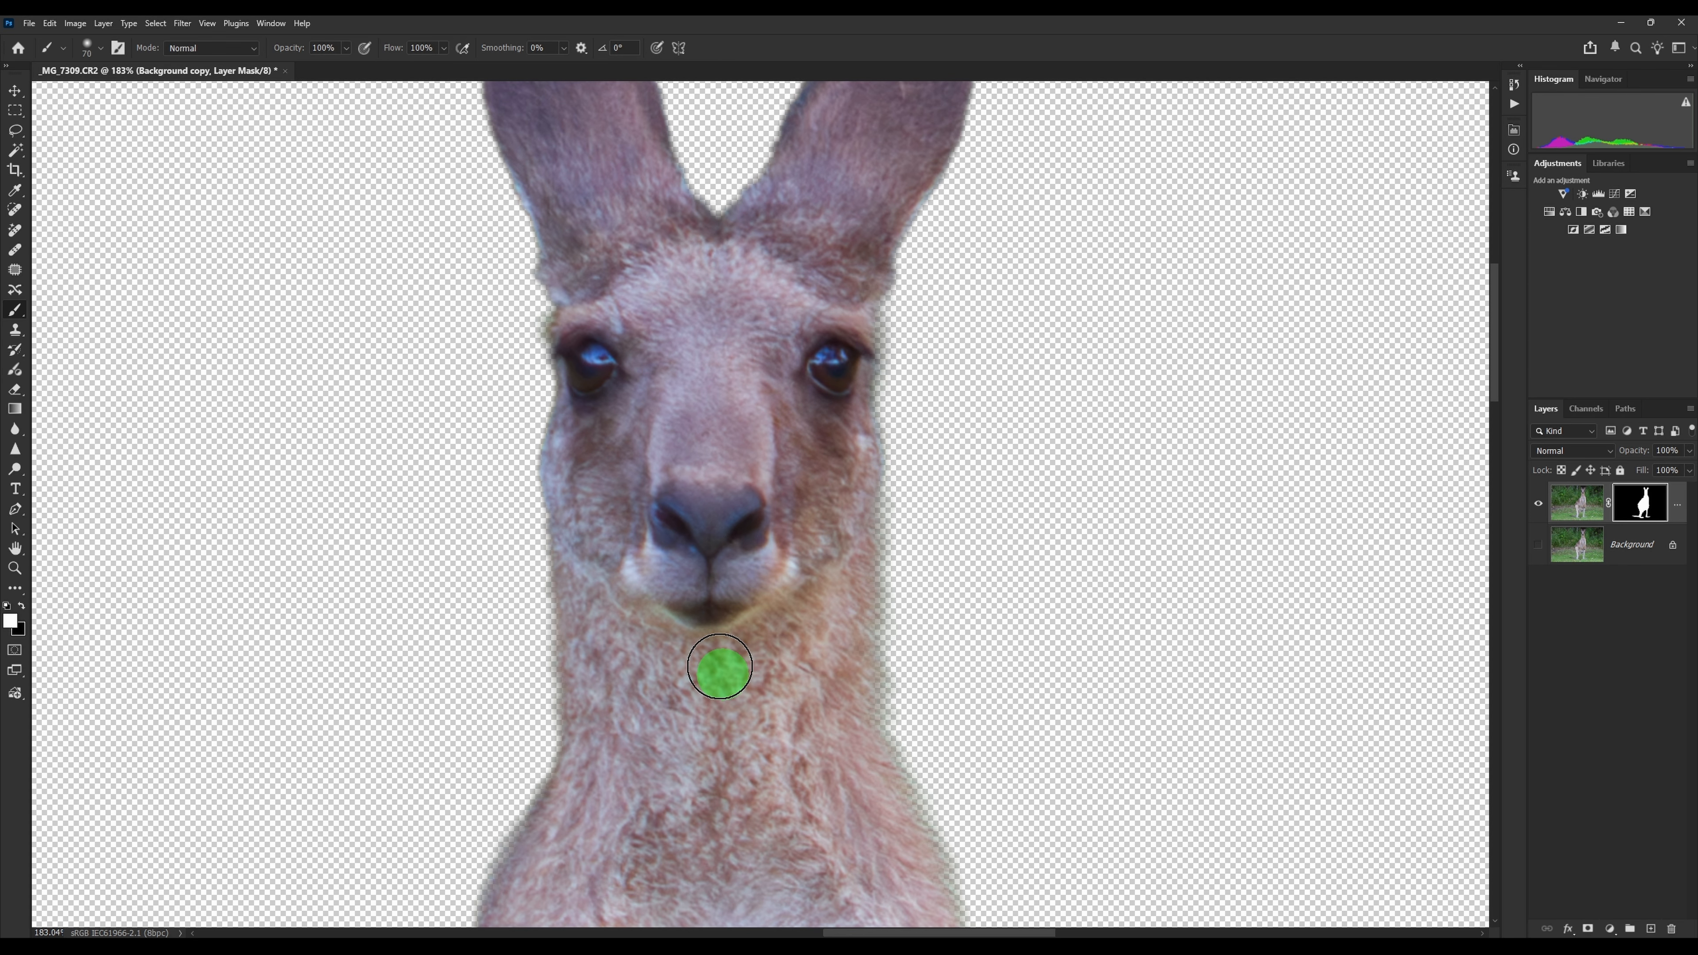
{"action": "mouse_move", "coordinate": [625, 425]}
{"action": "left_mouse_down"}
{"action": "mouse_move", "coordinate": [611, 403]}
{"action": "mouse_move", "coordinate": [629, 358]}
{"action": "left_mouse_up"}
{"action": "left_click", "coordinate": [811, 410]}
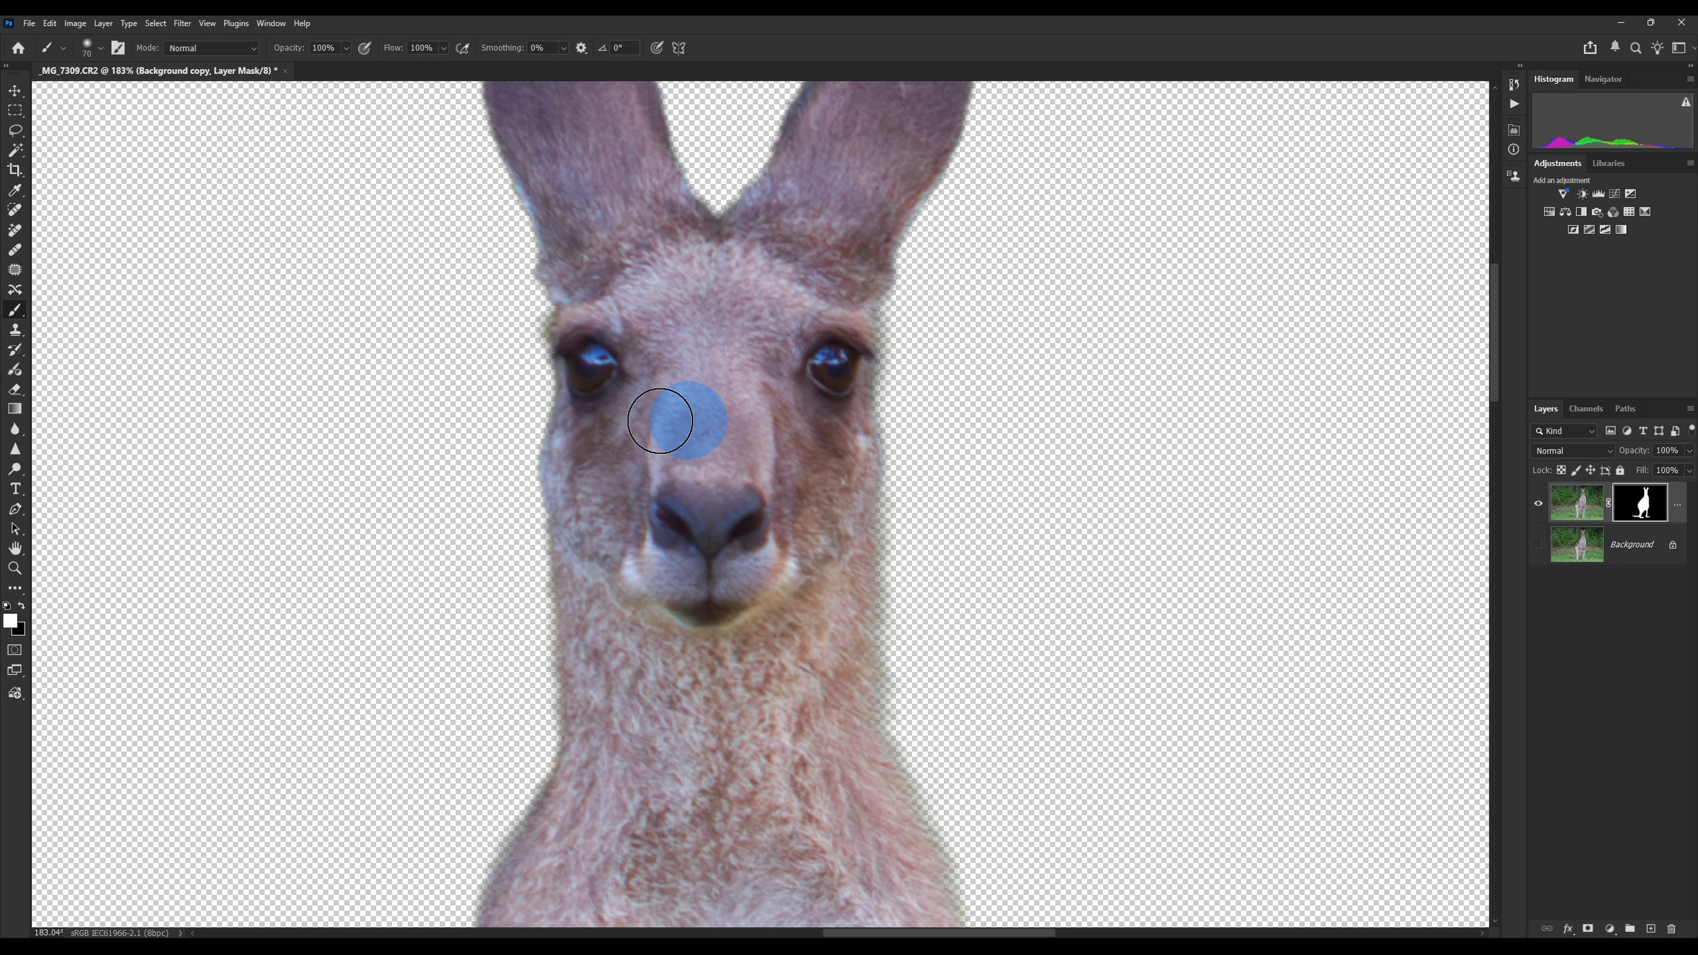
Step: Paint black on the mask over the stray semi-transparent patch beside the kangaroo's hip
{"action": "left_click_drag", "start_coordinate": [1492, 316], "coordinate": [1494, 527]}
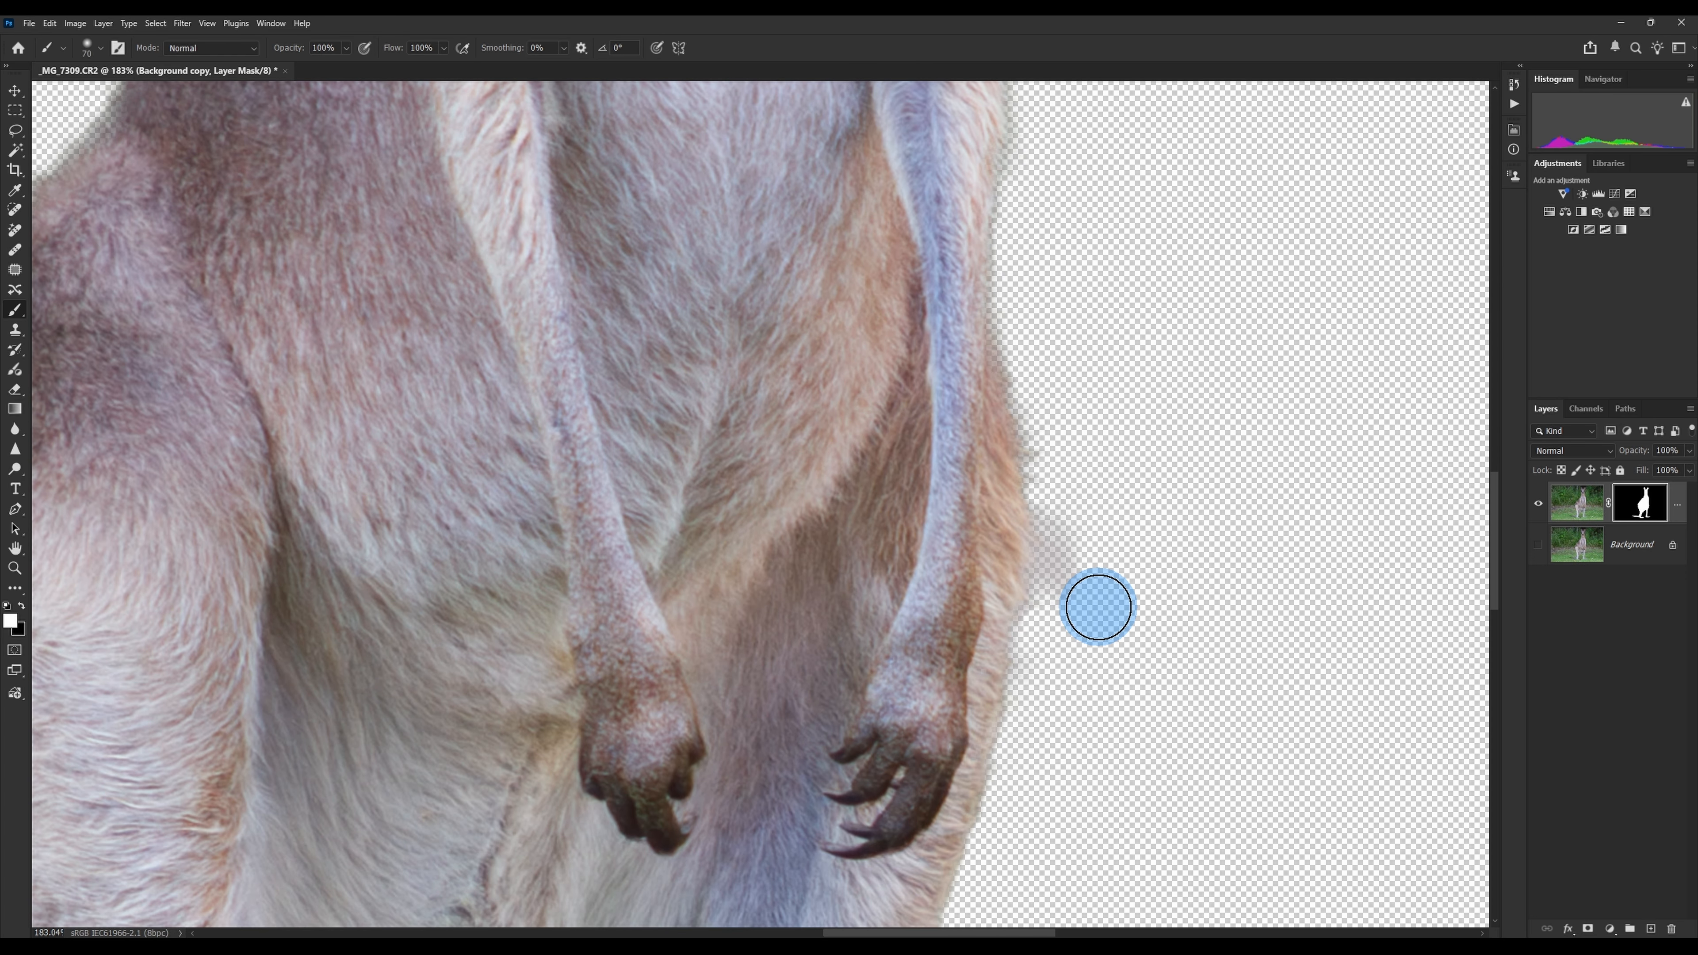
{"action": "key", "text": "x"}
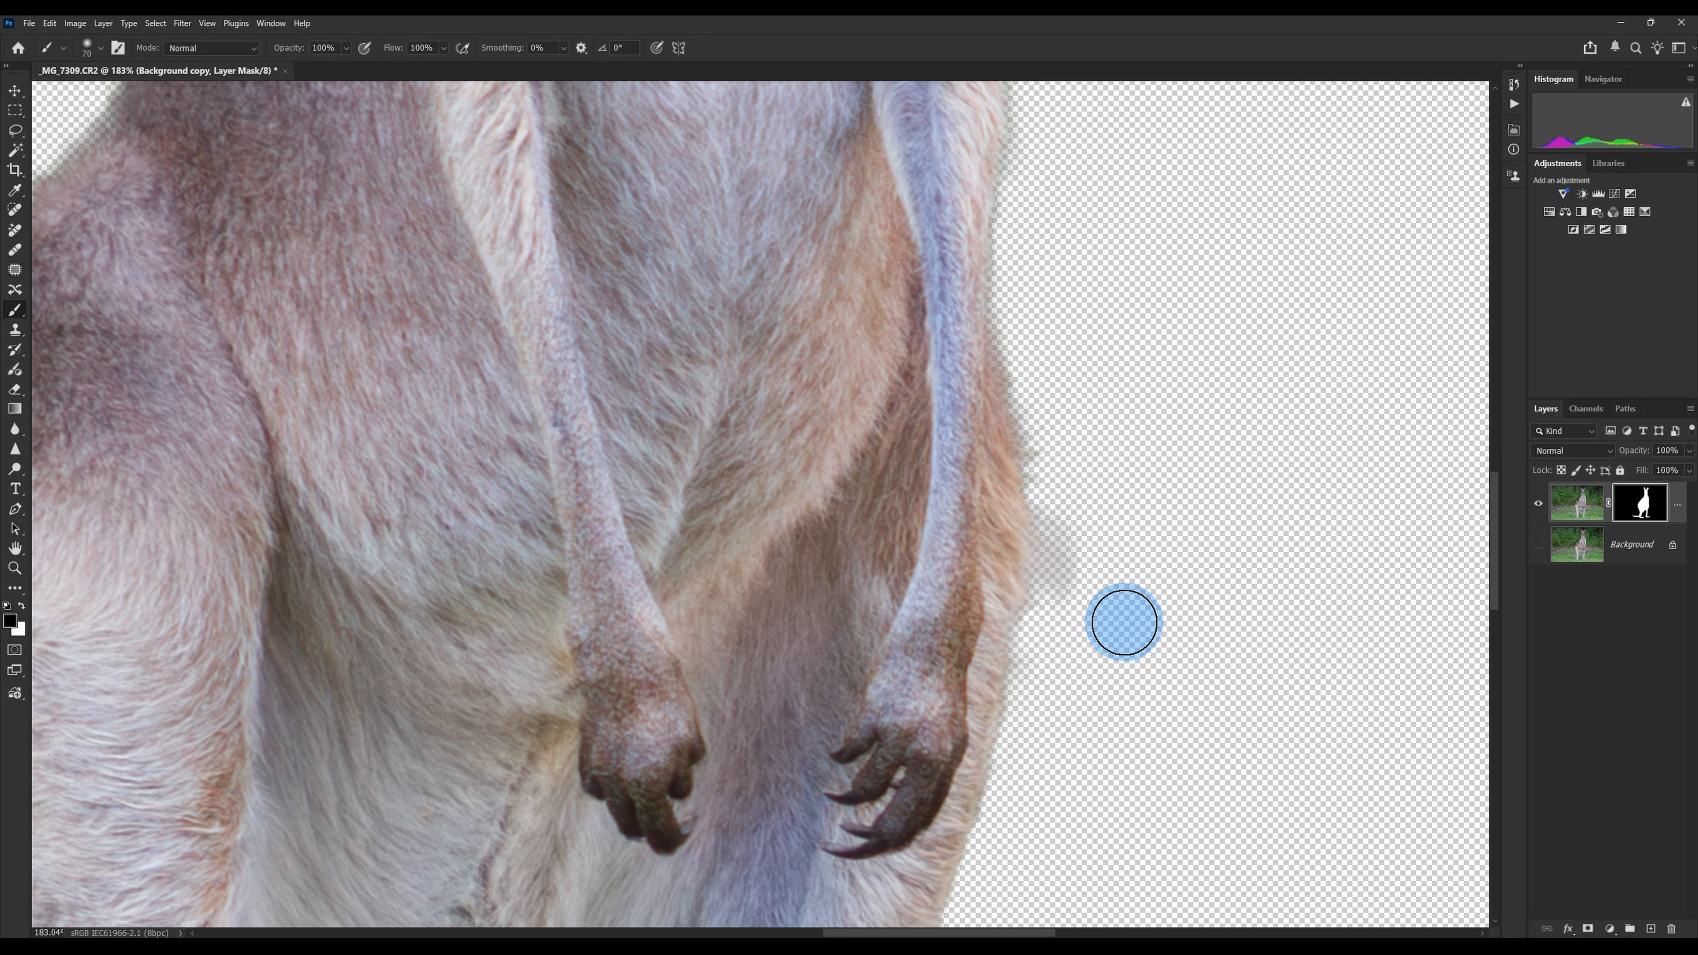
{"action": "mouse_move", "coordinate": [1098, 644]}
{"action": "left_mouse_down"}
{"action": "mouse_move", "coordinate": [1078, 414]}
{"action": "mouse_move", "coordinate": [1088, 671]}
{"action": "mouse_move", "coordinate": [1096, 586]}
{"action": "left_mouse_up"}
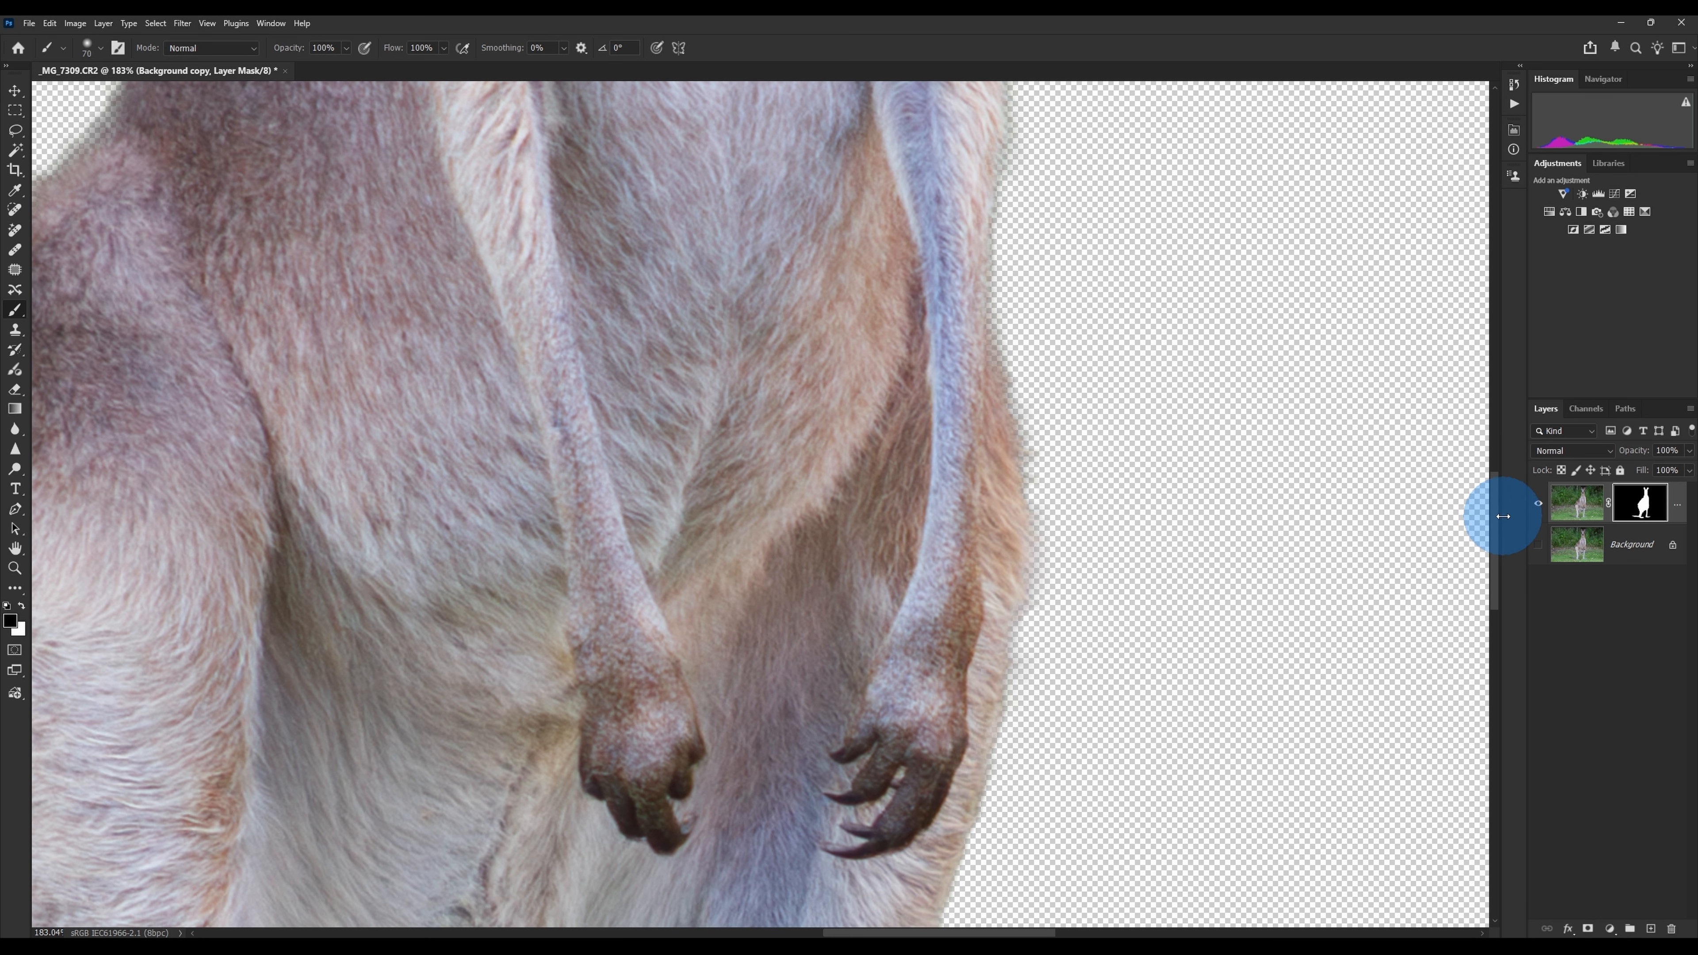
{"action": "key", "text": "ctrl+0"}
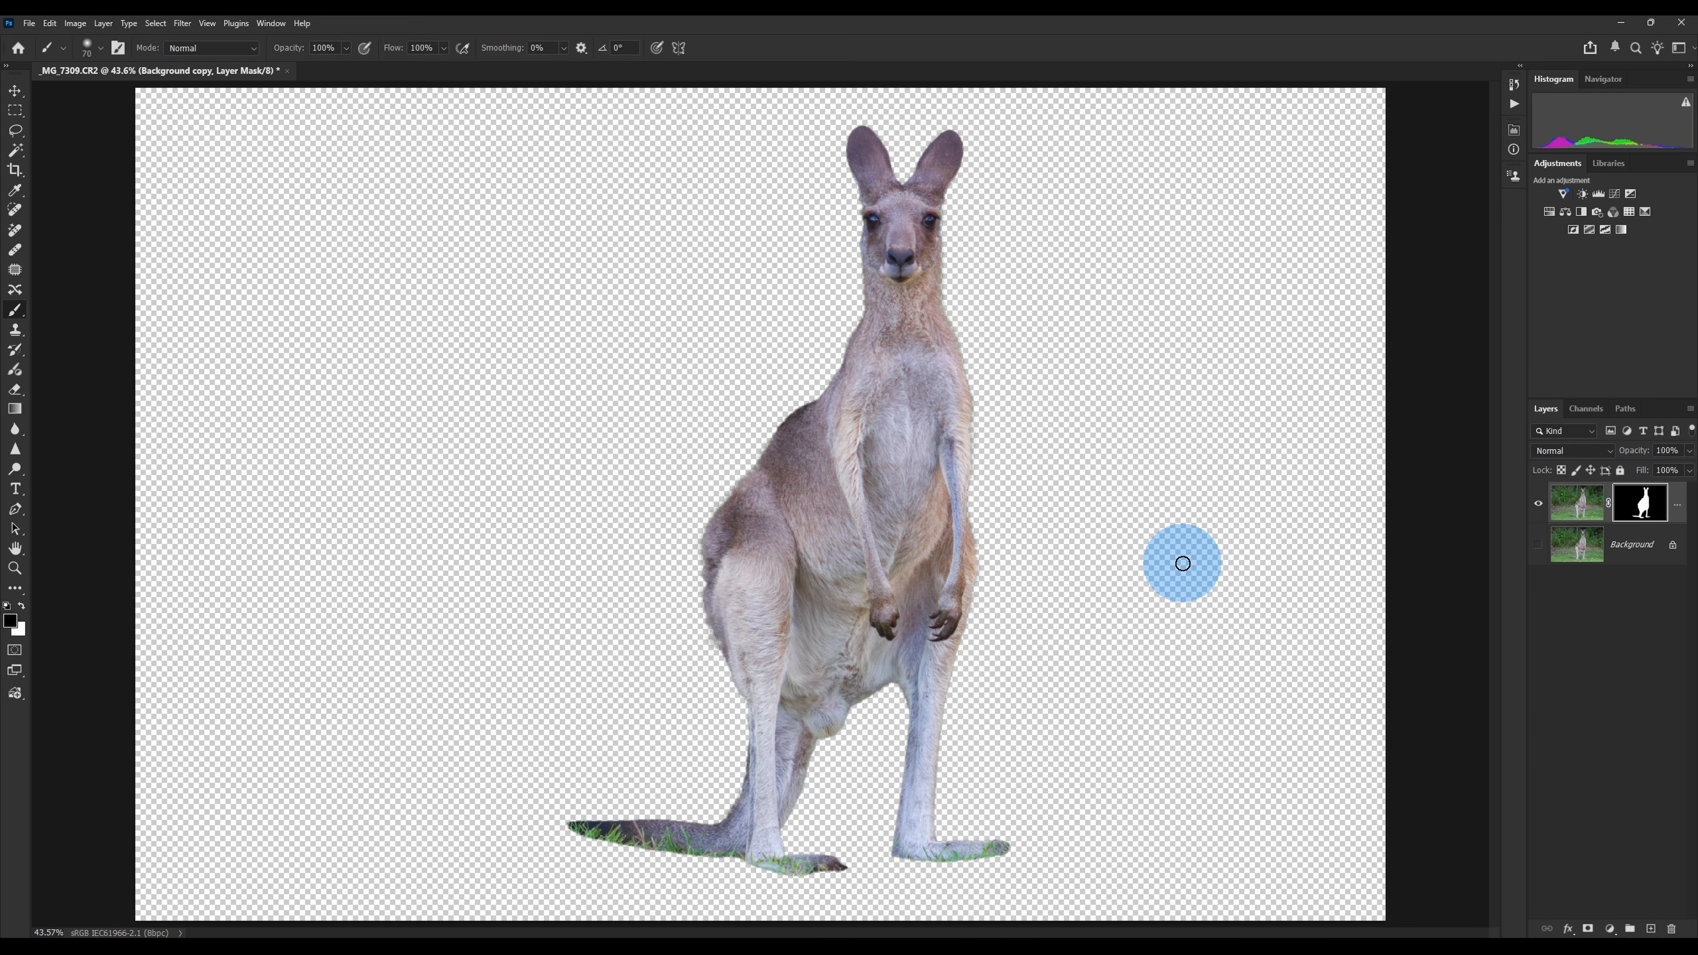
Step: Turn on the Background layer beneath the masked kangaroo
{"action": "left_click", "coordinate": [1538, 544]}
{"action": "left_click", "coordinate": [1538, 545]}
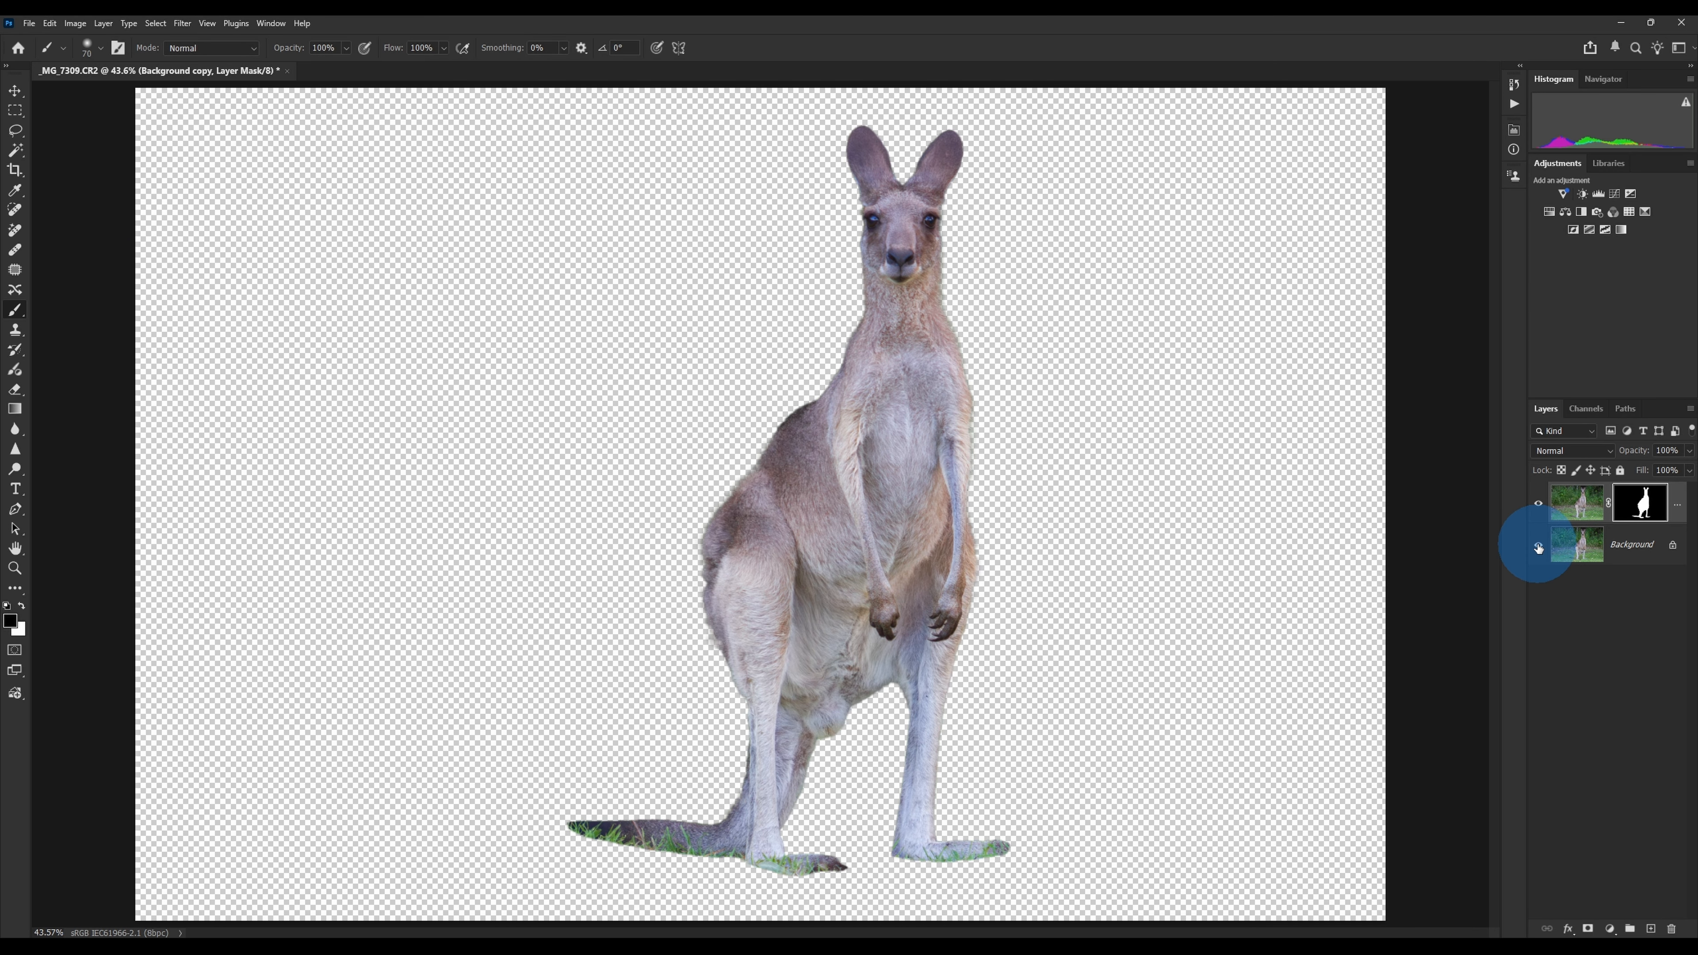
{"action": "left_click", "coordinate": [1538, 545]}
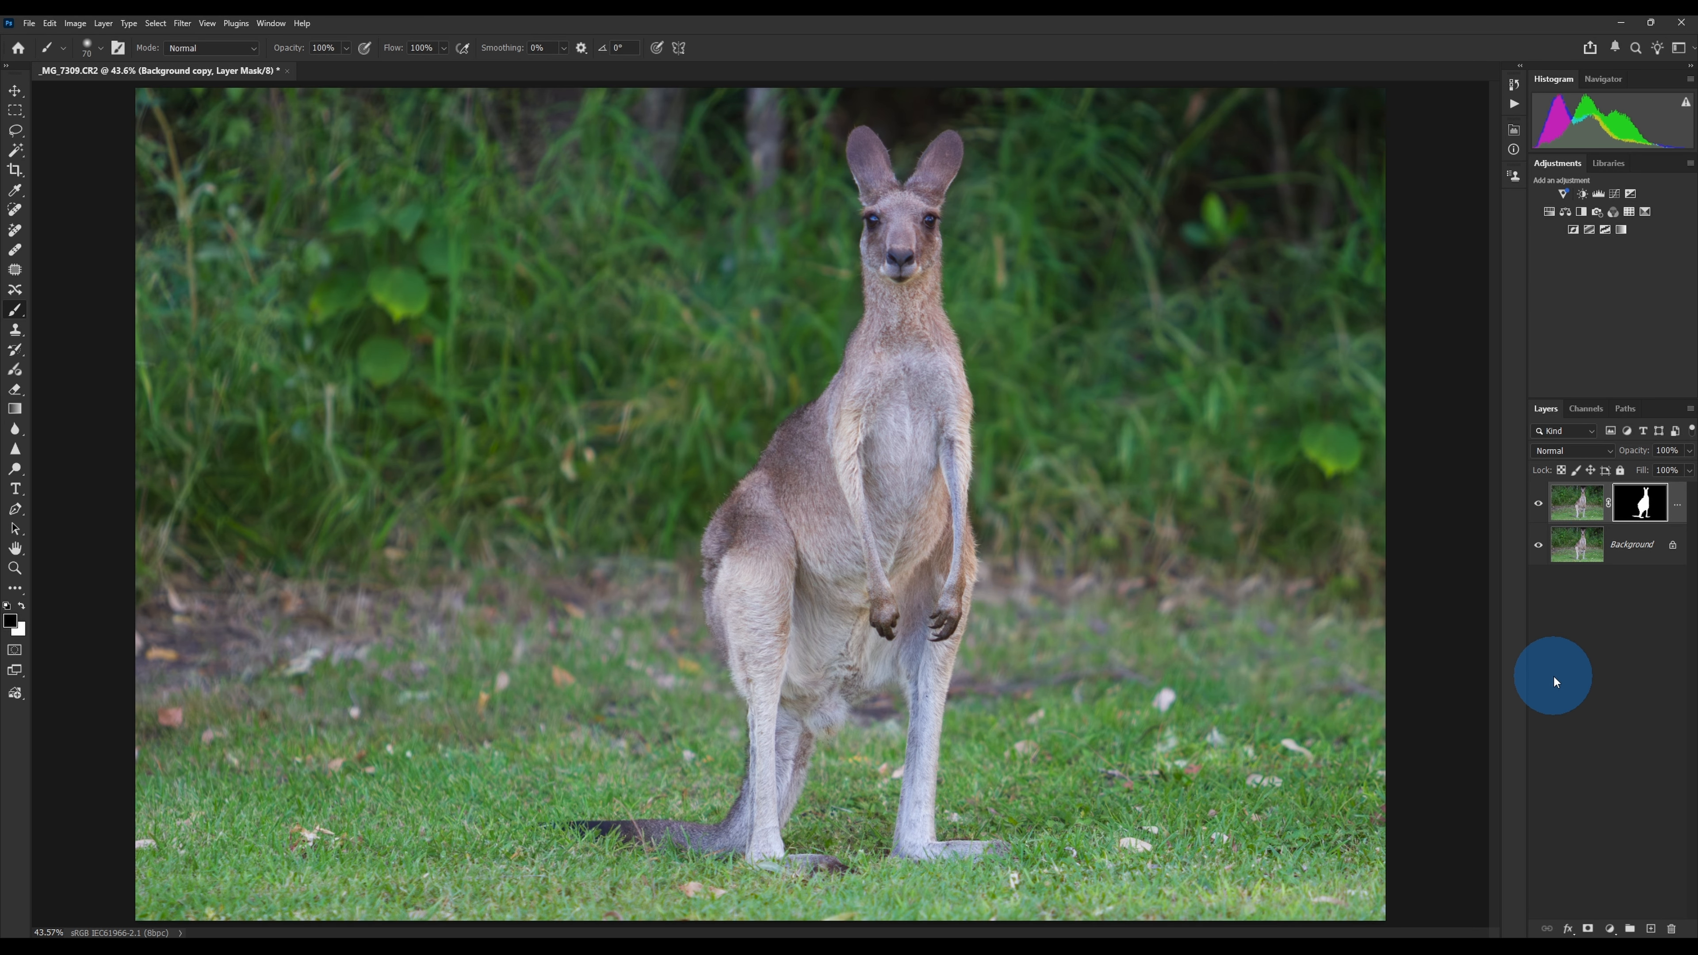
Step: Hide the masked kangaroo layer and duplicate the Background layer
{"action": "left_click", "coordinate": [1576, 543]}
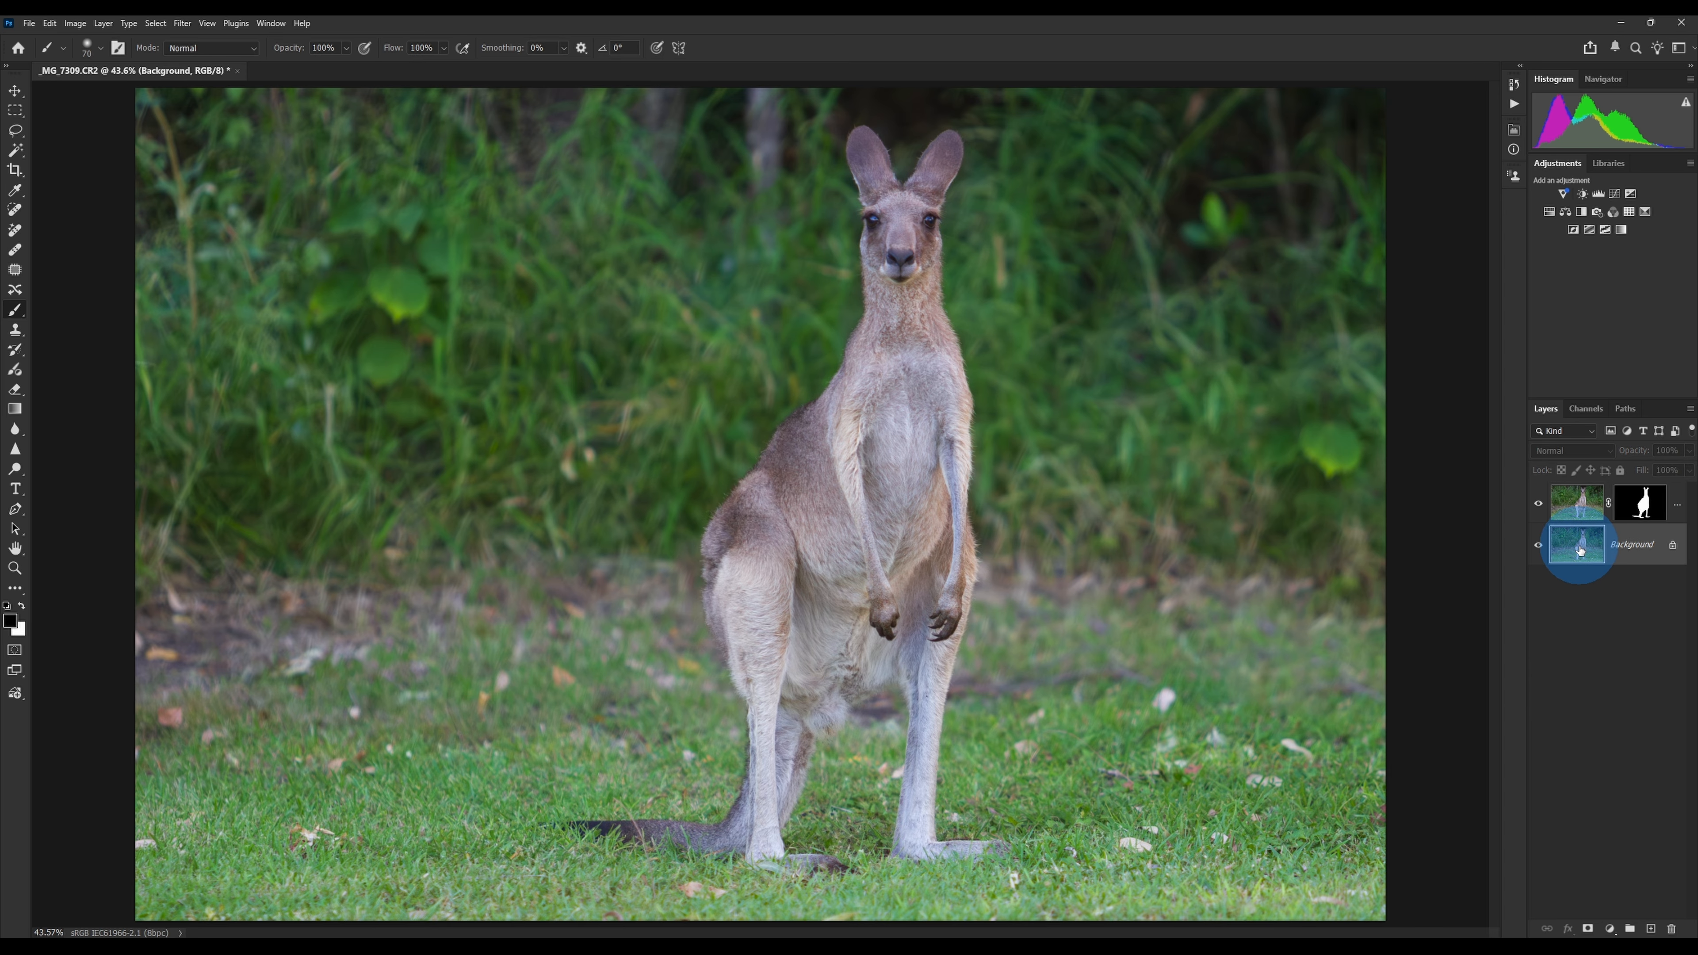
{"action": "left_click", "coordinate": [1539, 505]}
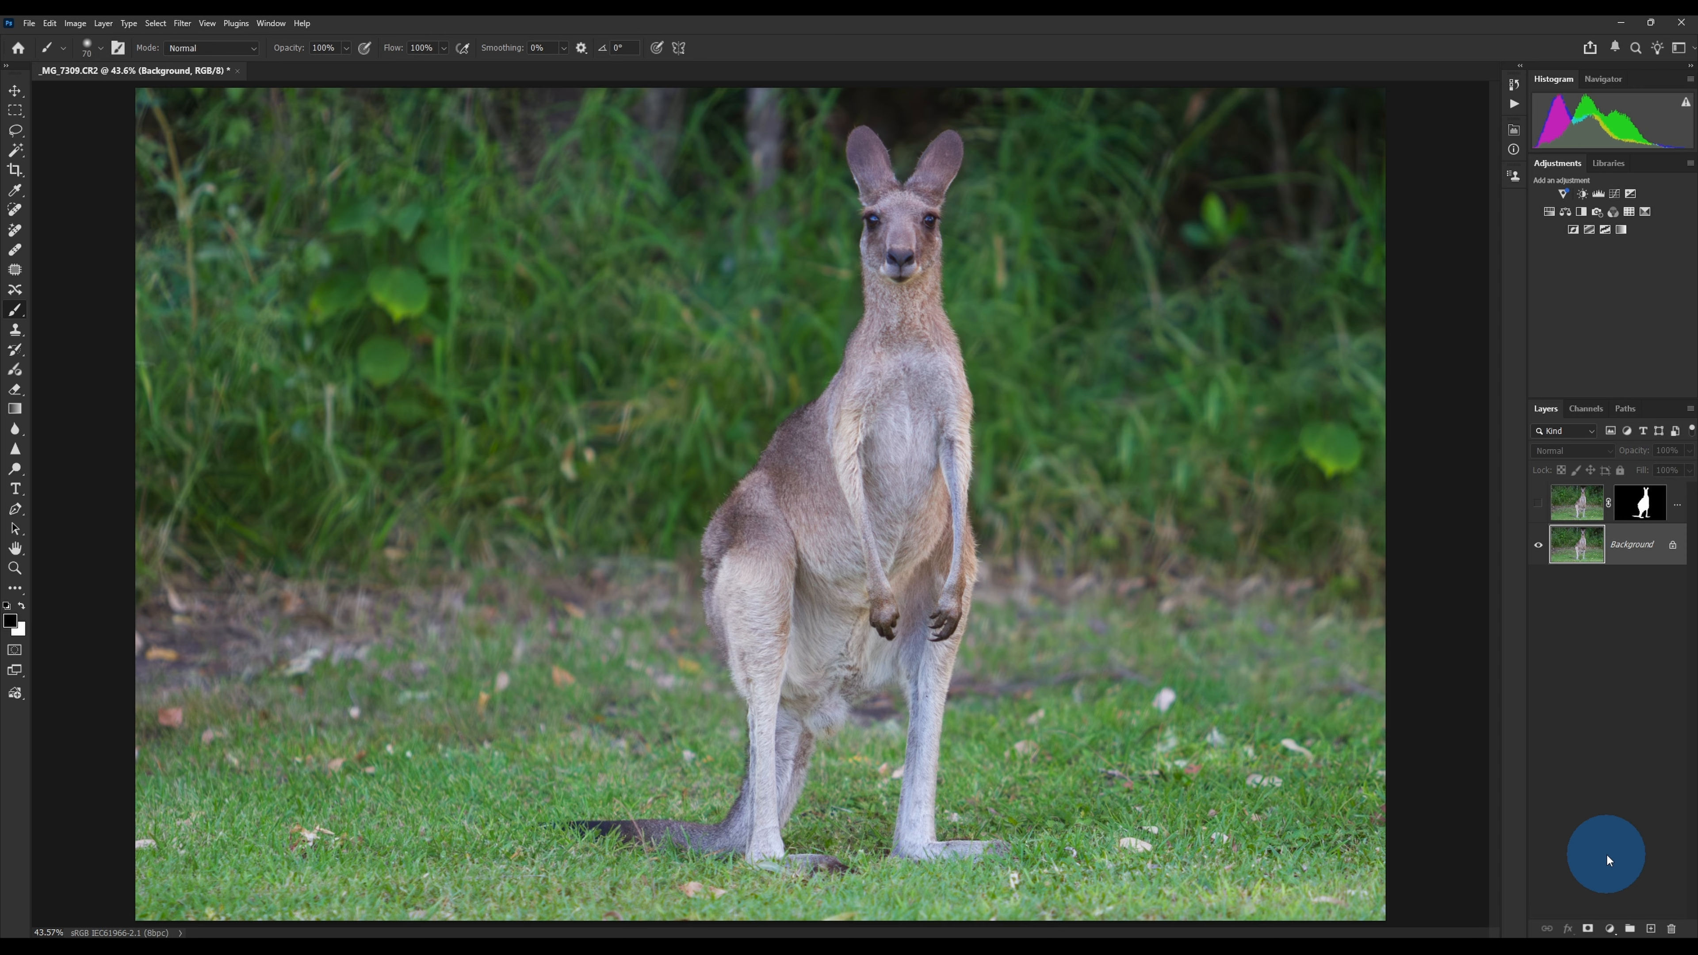
{"action": "key", "text": "ctrl+j"}
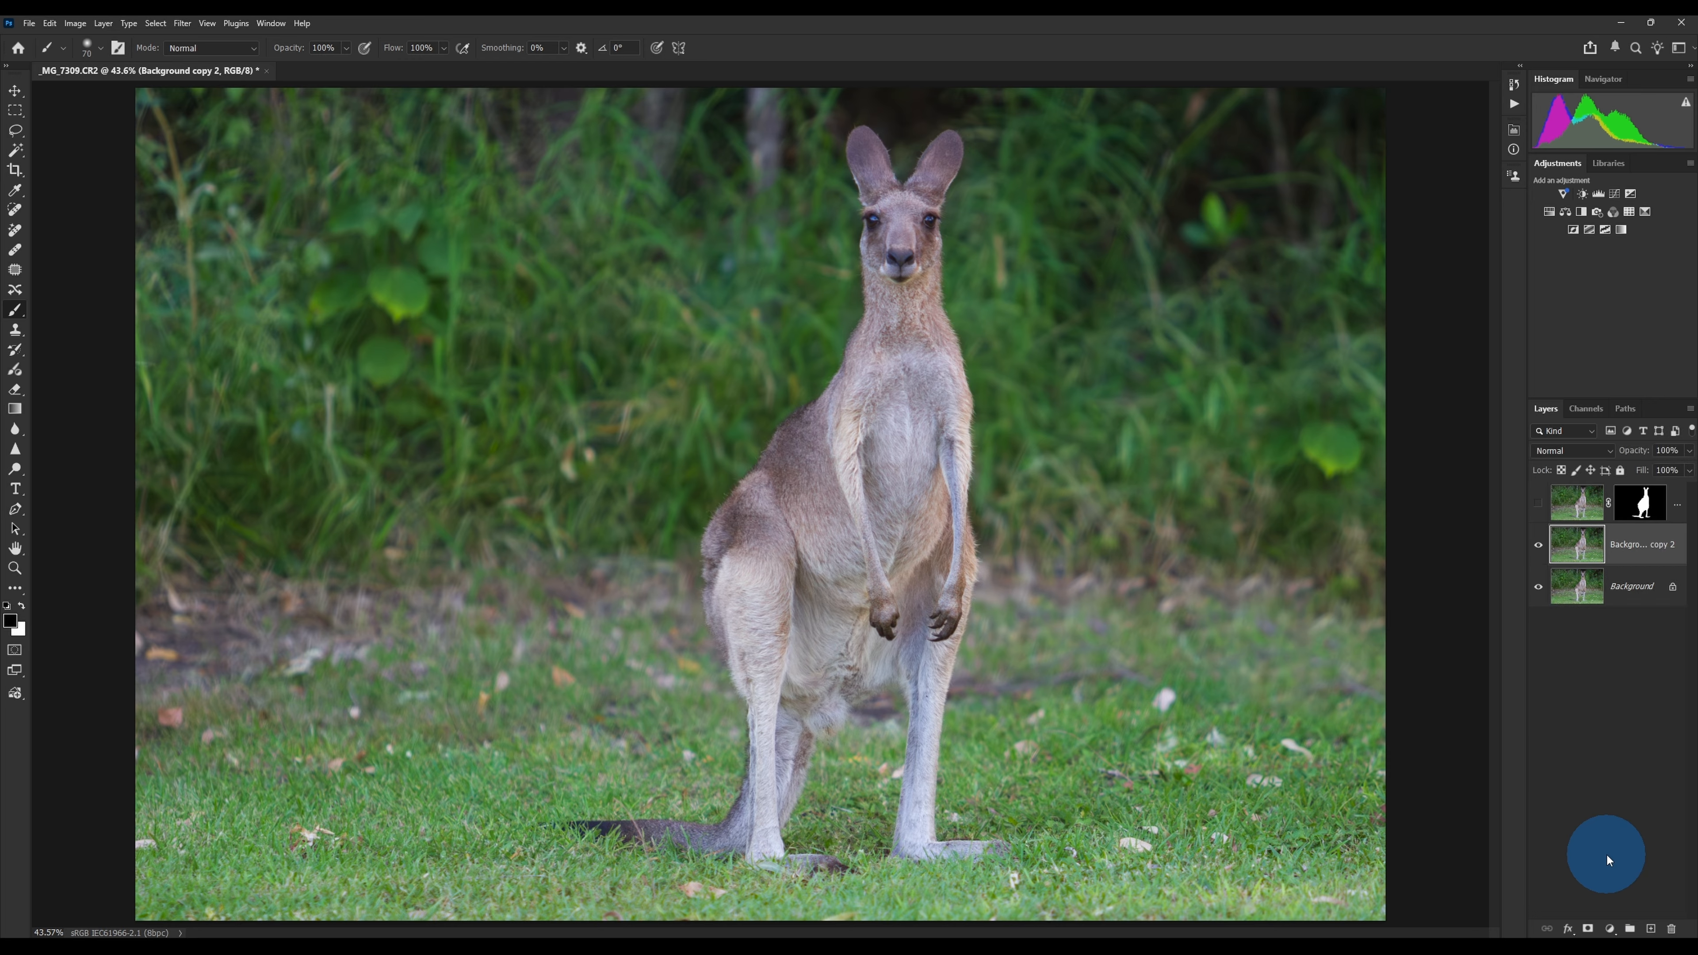
Step: Try a Gaussian Blur with a 37.4-pixel radius on the Background copy 2 layer, with the kangaroo still in it
{"action": "left_click", "coordinate": [1631, 587]}
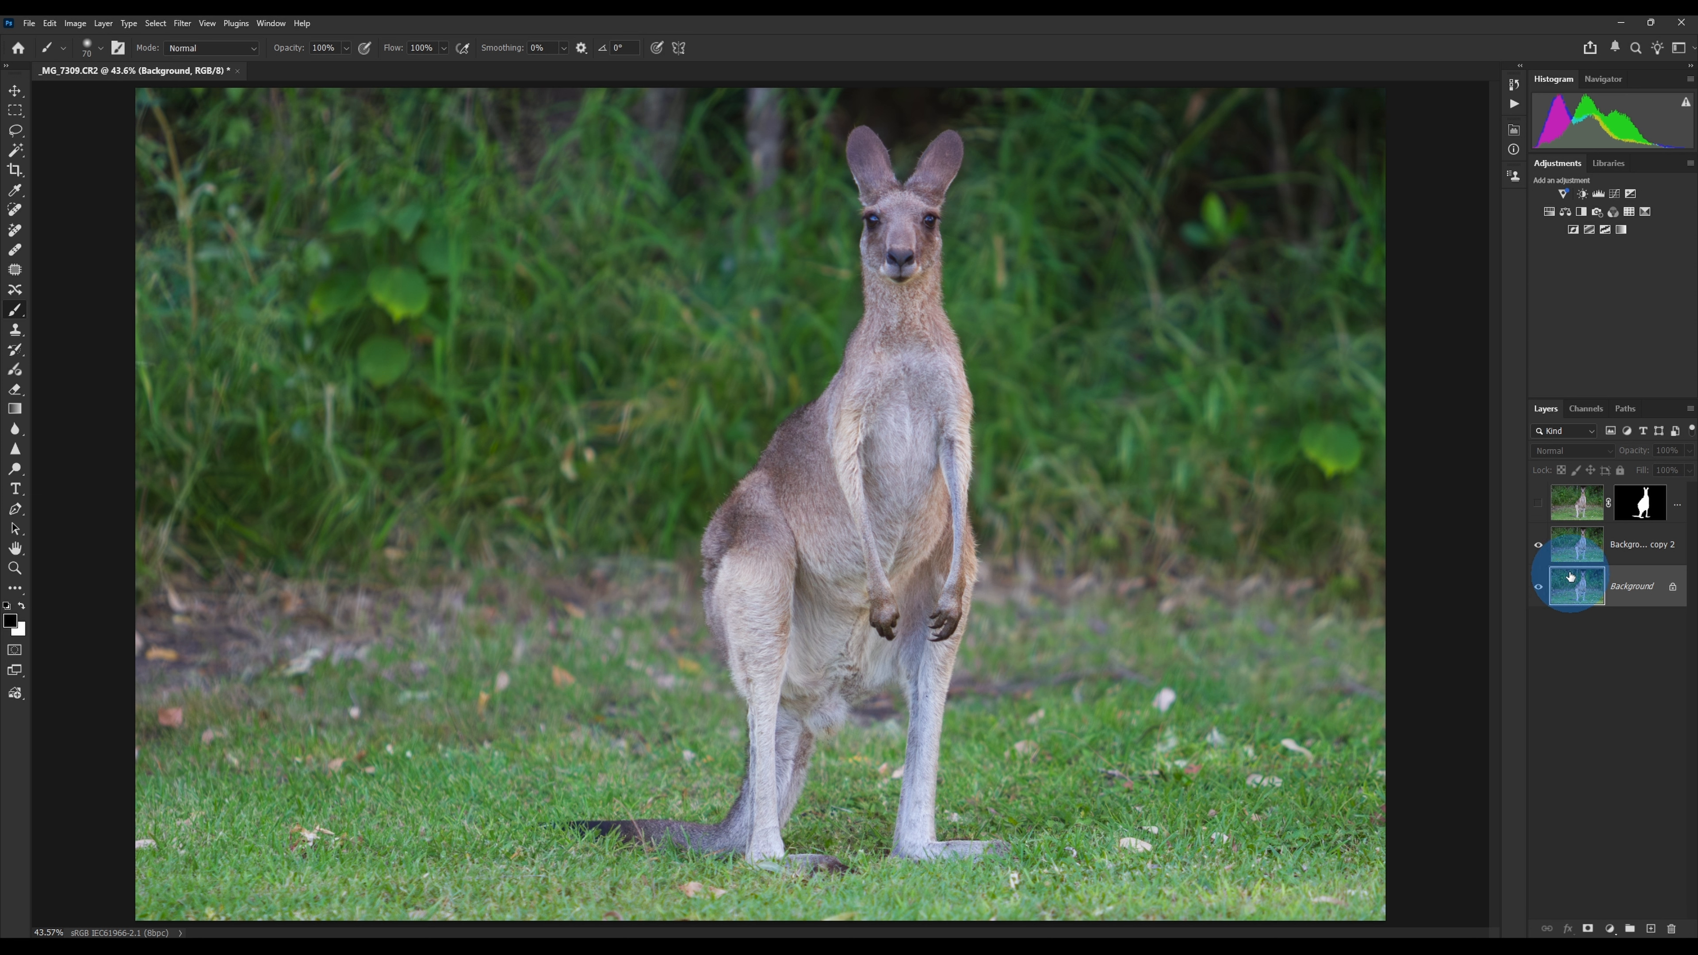
{"action": "left_click", "coordinate": [1571, 547]}
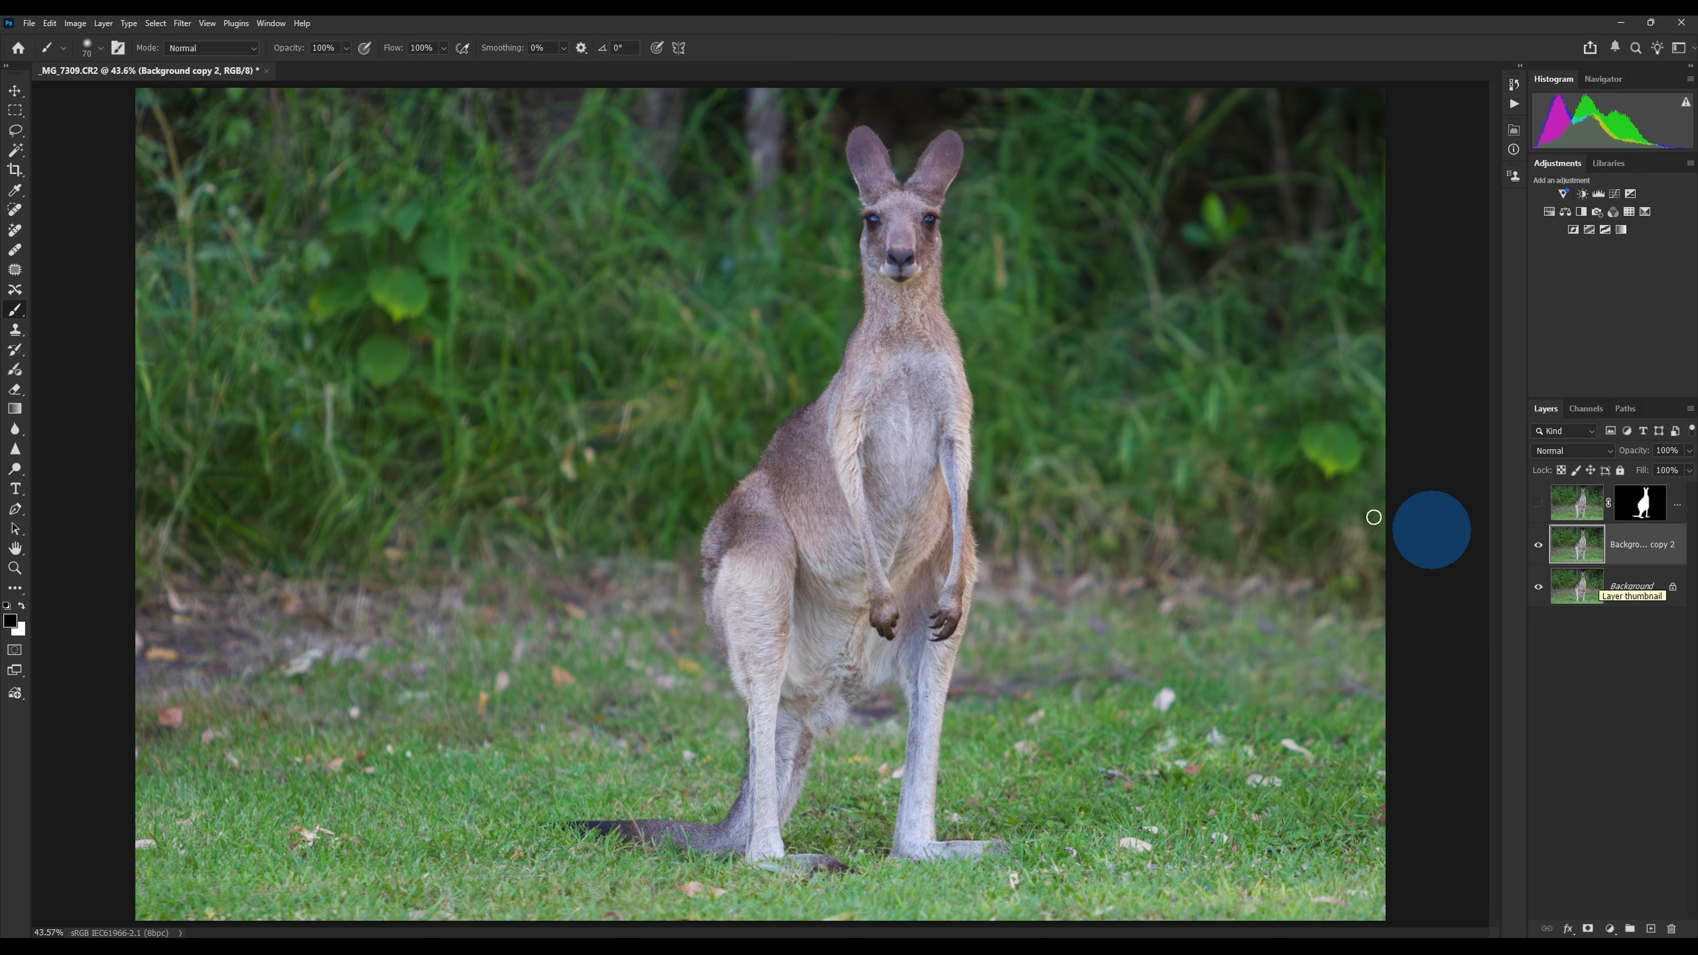
{"action": "left_click", "coordinate": [186, 27]}
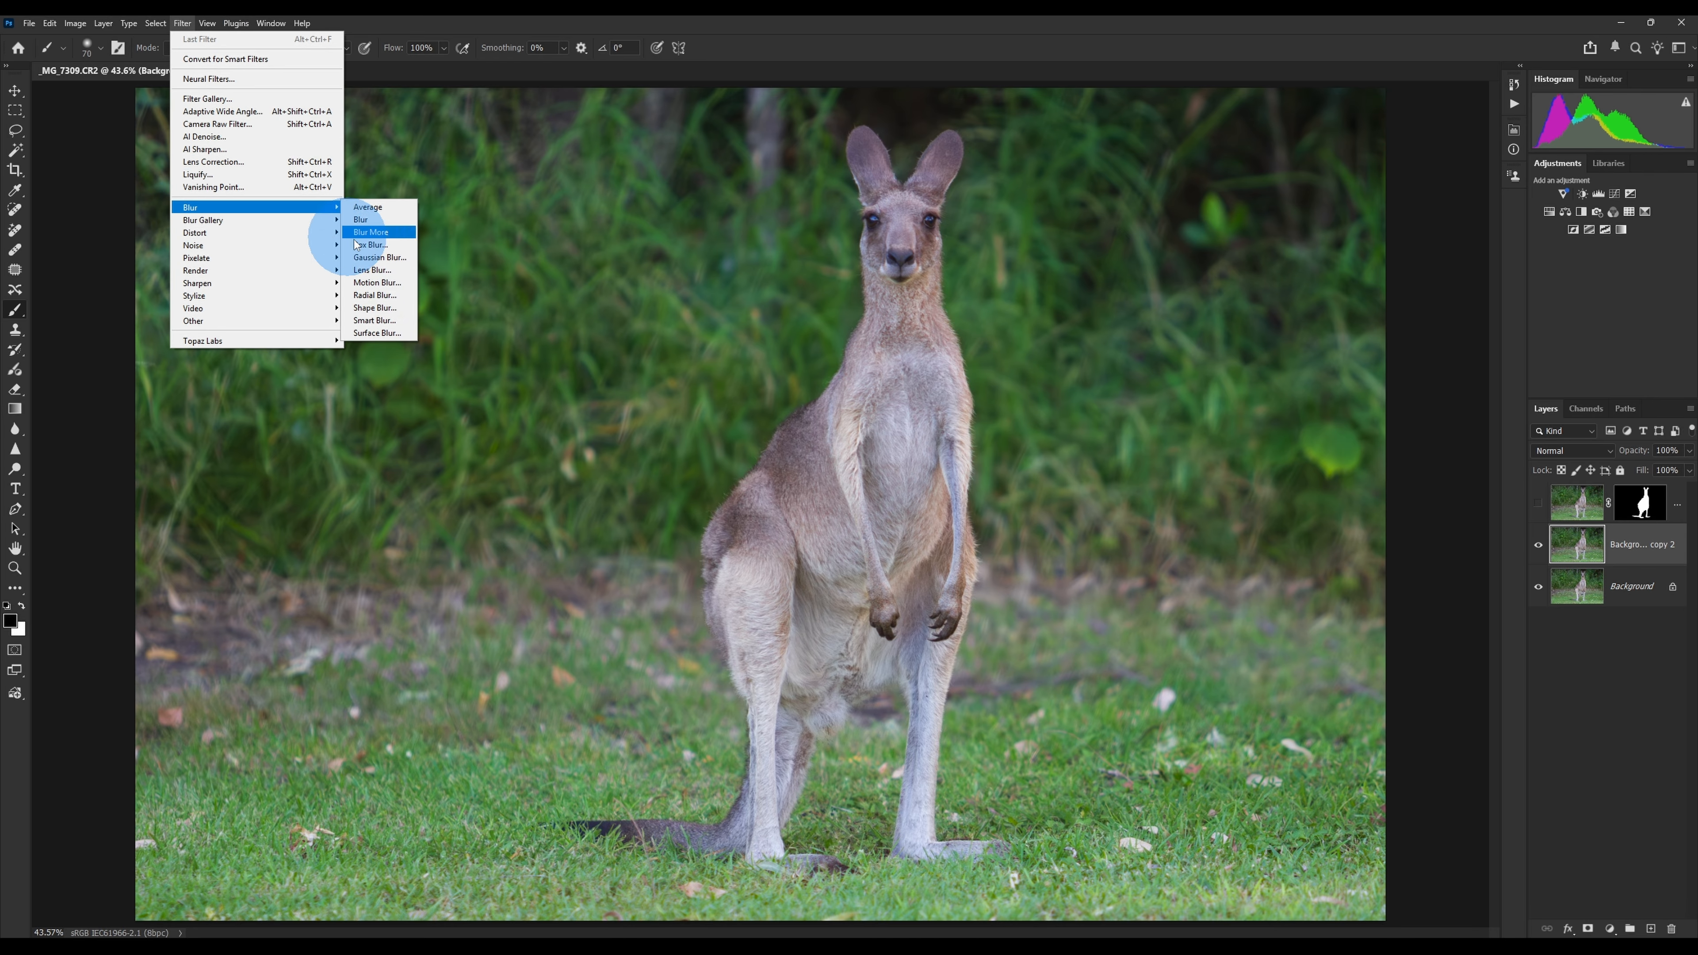
{"action": "left_click", "coordinate": [379, 257]}
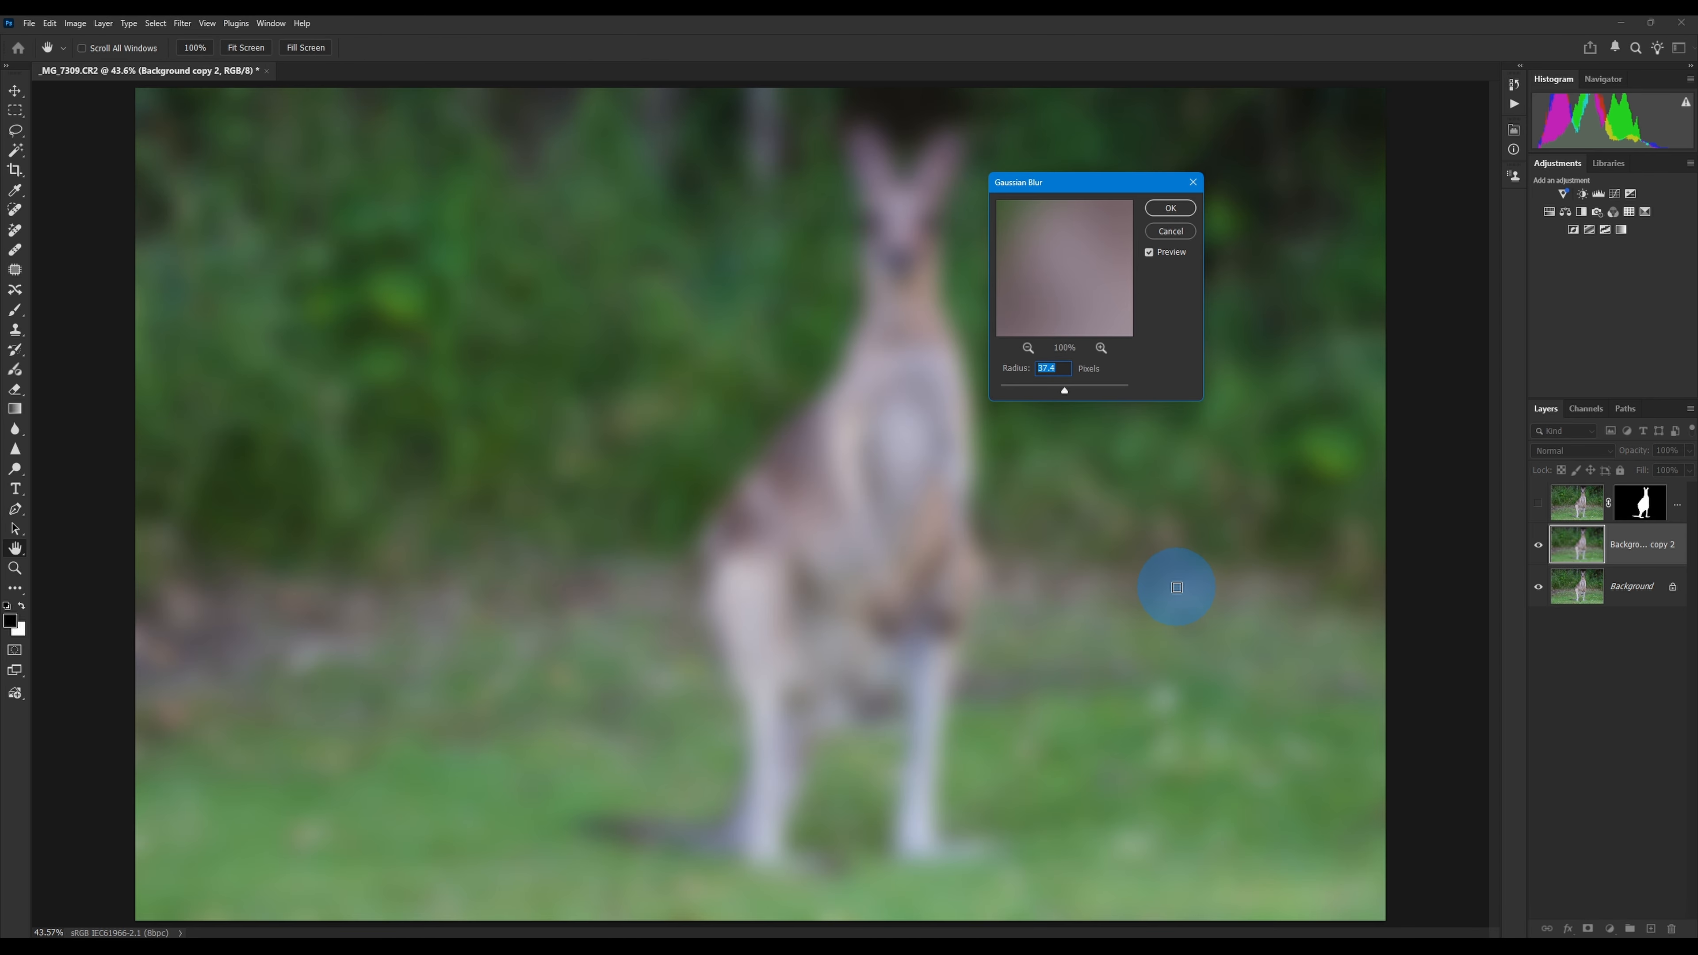
{"action": "left_click", "coordinate": [1169, 209]}
{"action": "key", "text": "b"}
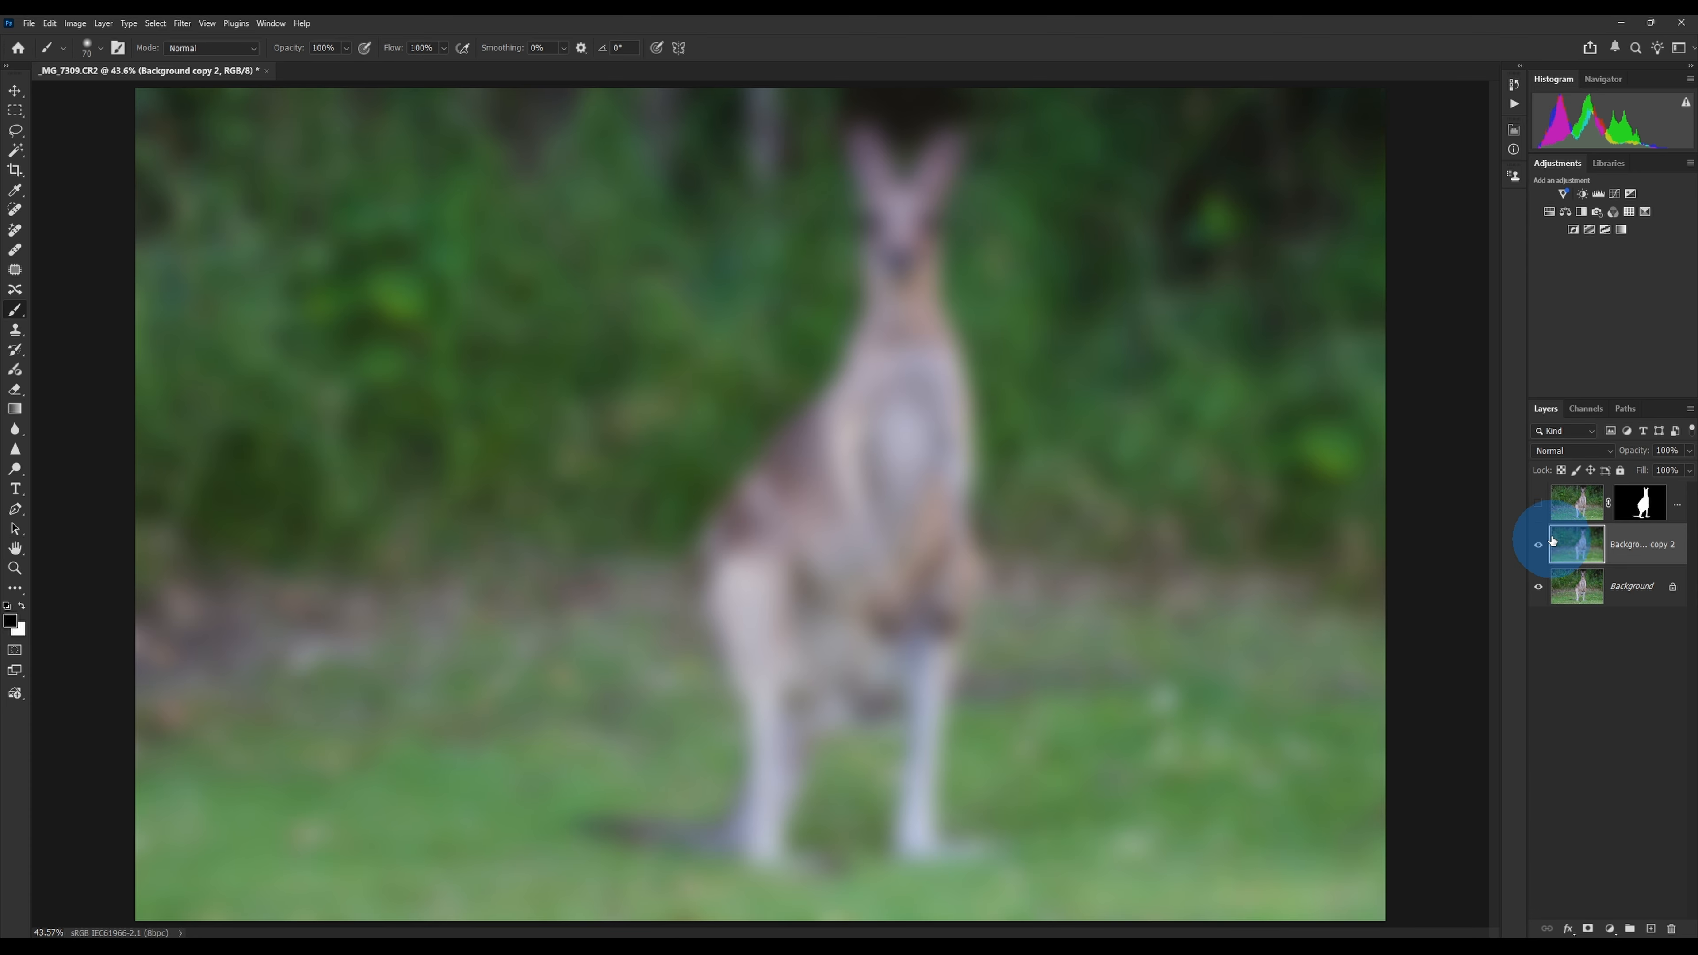
Step: Compare the blurred layer with the masked kangaroo shown and hidden, and undo the Gaussian Blur on Background copy 2
{"action": "left_click", "coordinate": [1539, 505]}
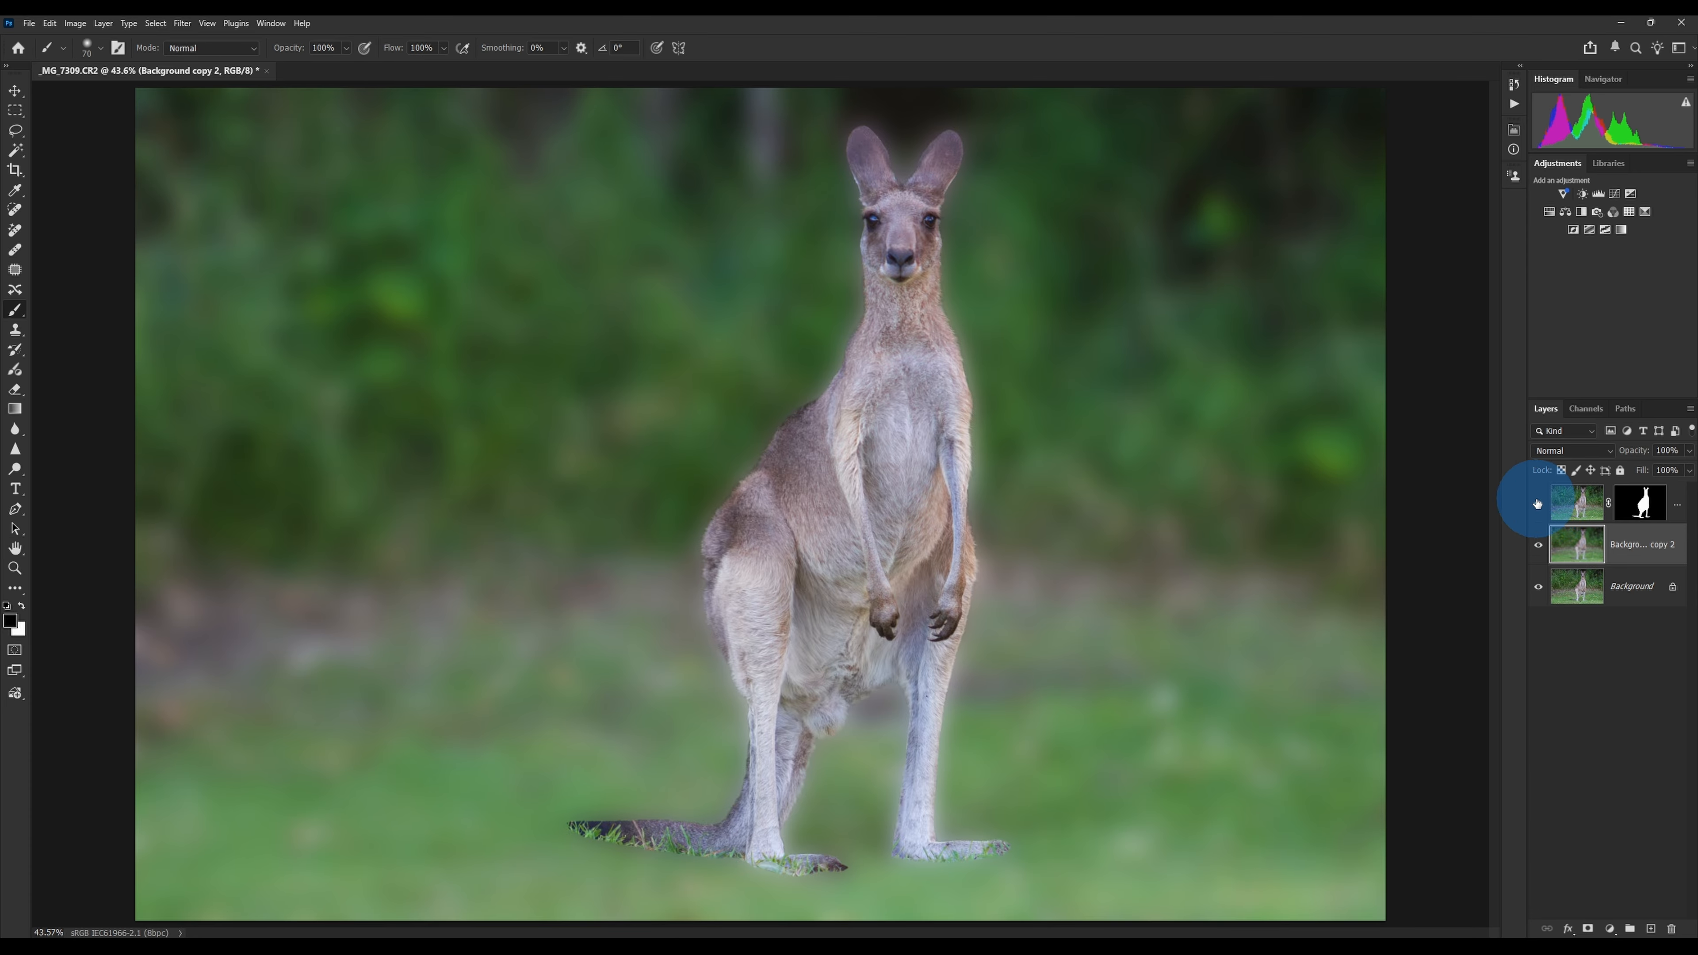
{"action": "left_click", "coordinate": [1537, 502]}
{"action": "left_click", "coordinate": [1536, 502]}
{"action": "left_click", "coordinate": [1537, 503]}
{"action": "left_click", "coordinate": [1537, 503]}
{"action": "left_click", "coordinate": [1537, 502]}
{"action": "key", "text": "ctrl+z"}
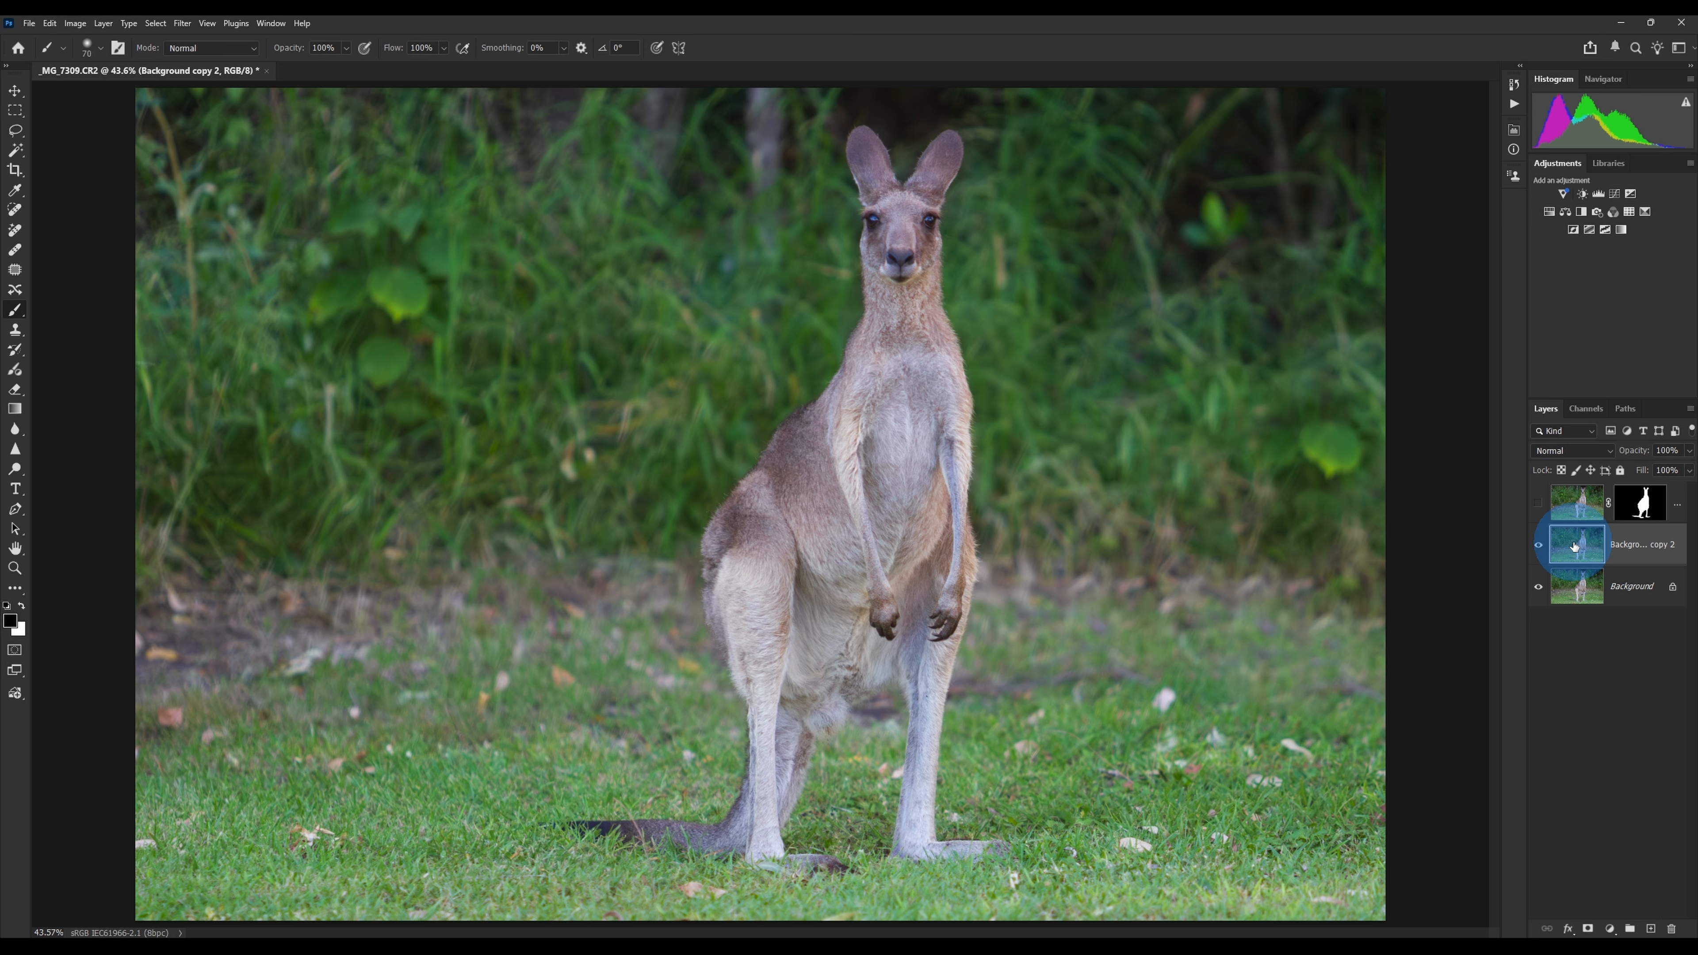
Step: Draw a loose lasso selection around the whole kangaroo, including its ears, feet and tail, on the Background copy 2 layer
{"action": "left_click", "coordinate": [1575, 502]}
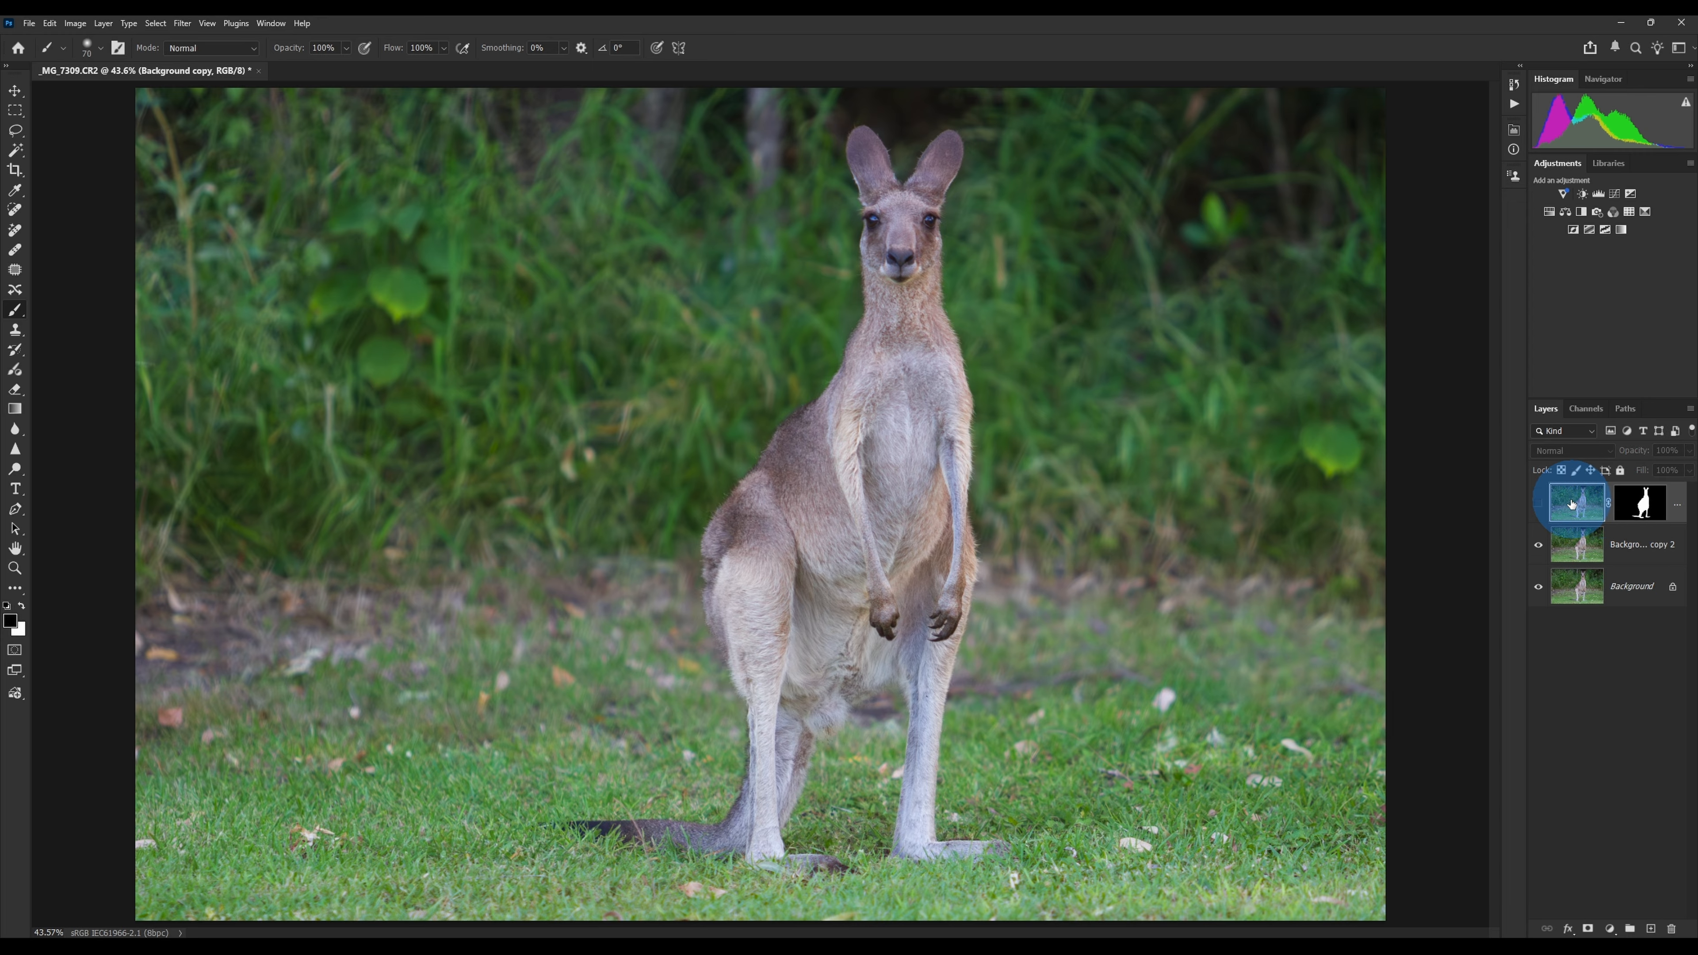
{"action": "left_click", "coordinate": [1577, 546]}
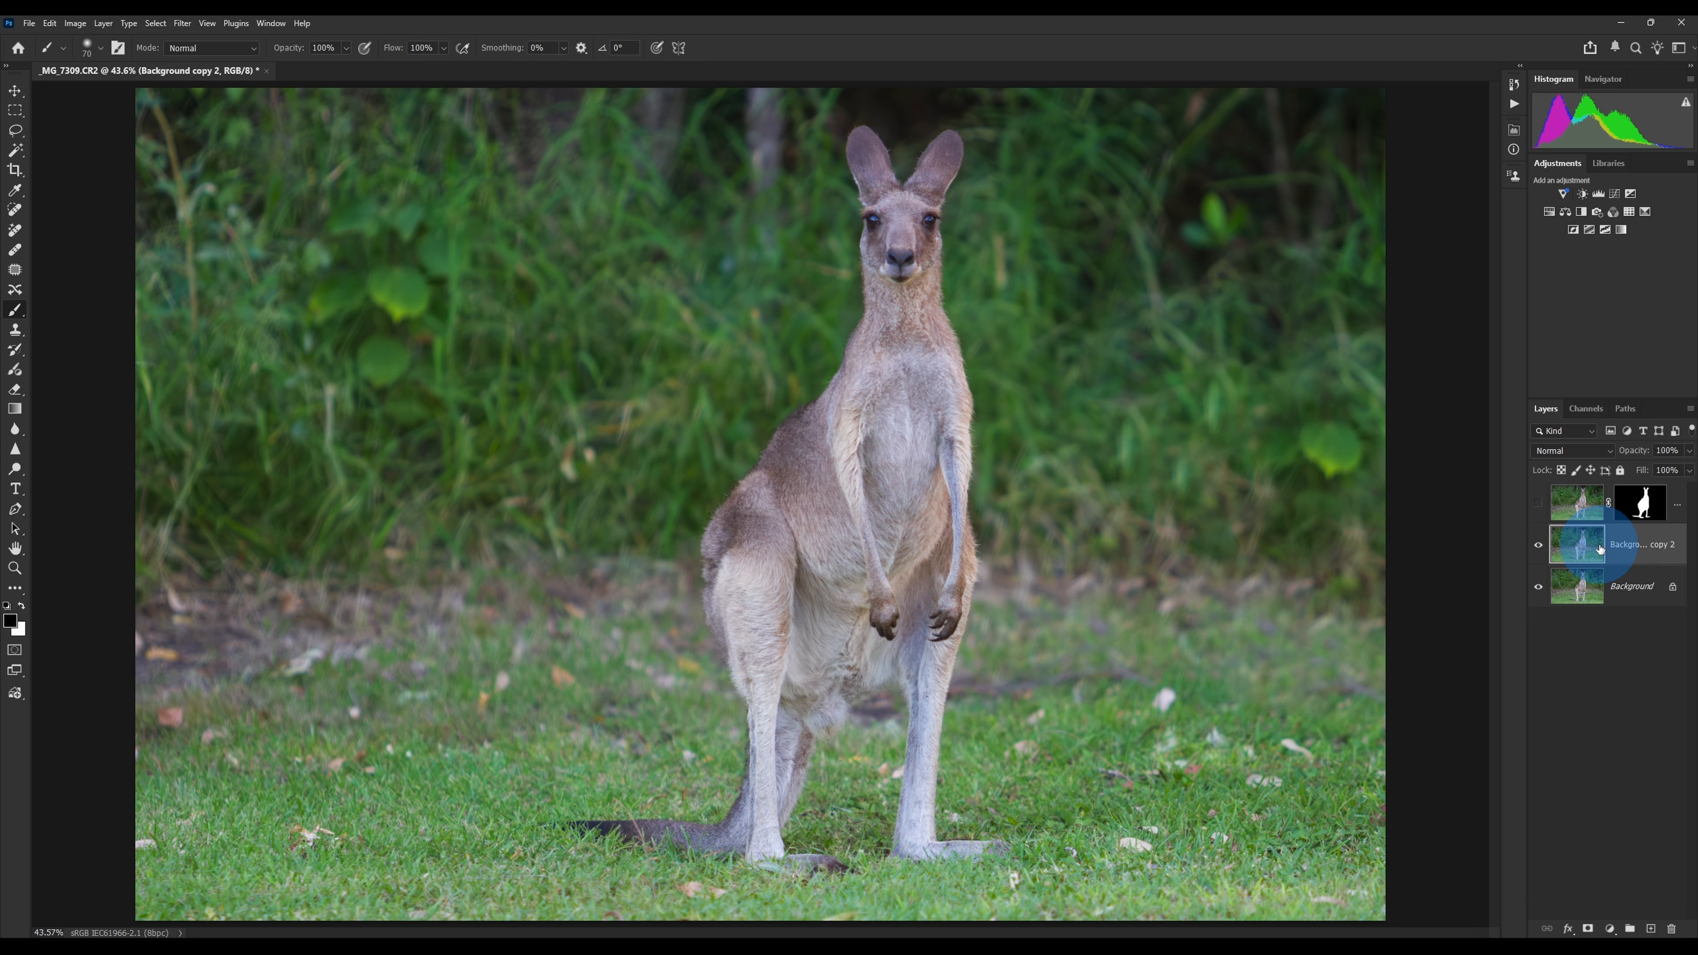
{"action": "left_click", "coordinate": [15, 129]}
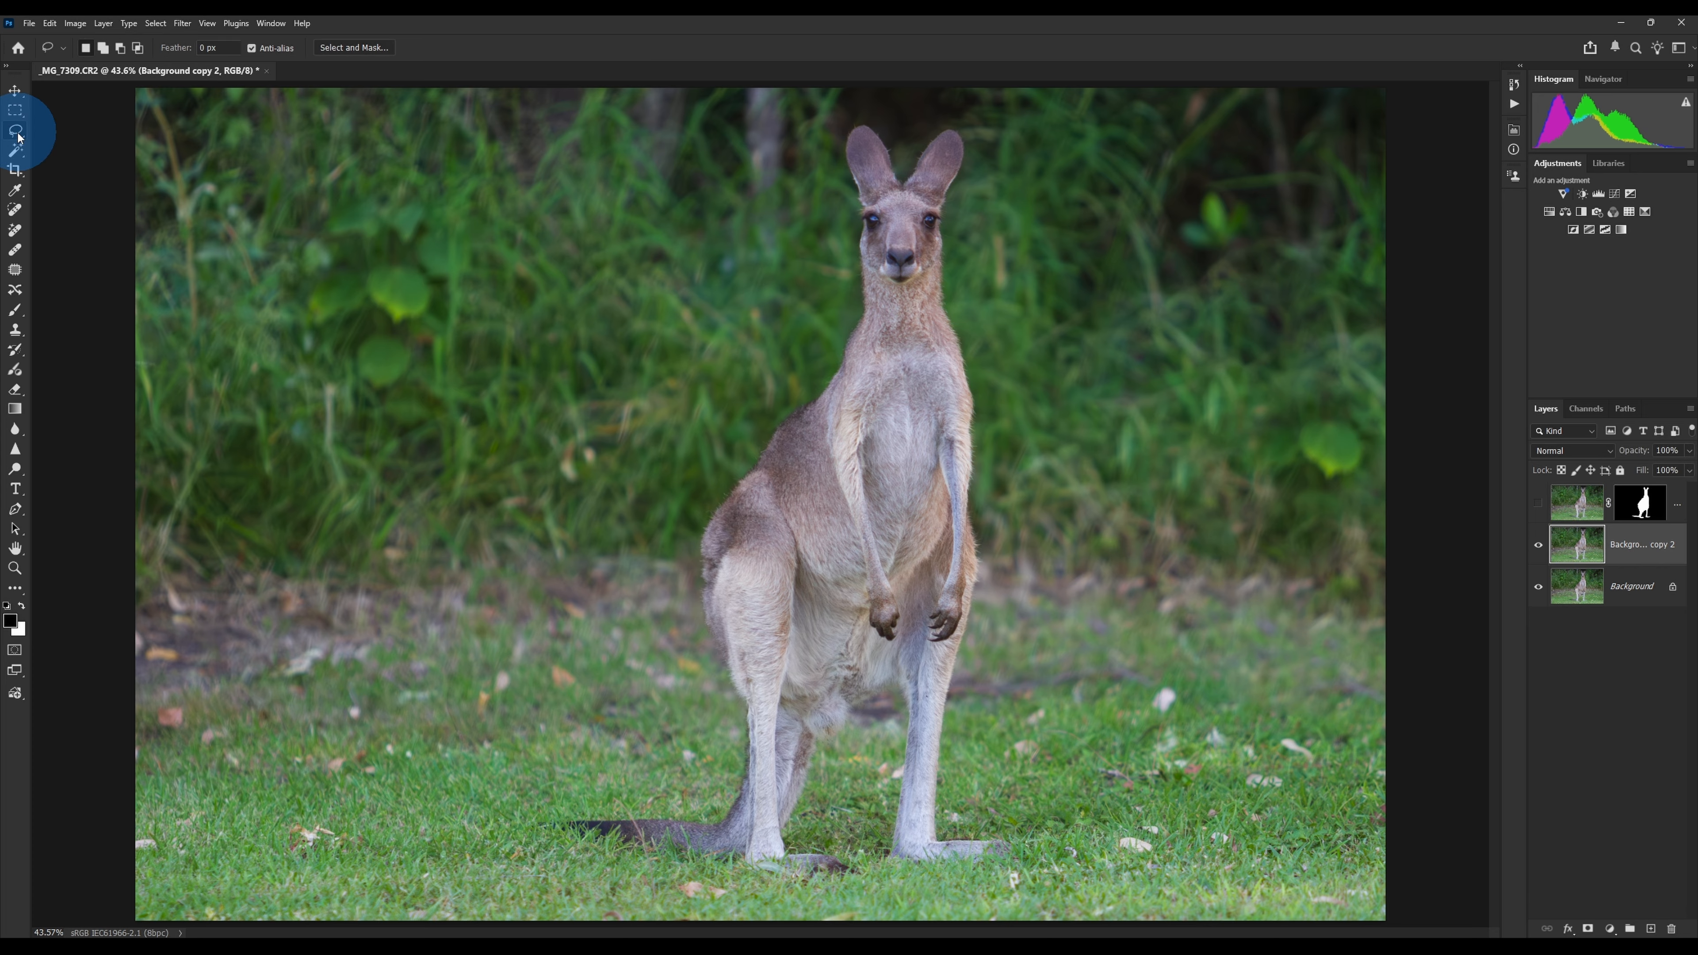
{"action": "mouse_move", "coordinate": [896, 146]}
{"action": "left_mouse_down"}
{"action": "mouse_move", "coordinate": [832, 116]}
{"action": "mouse_move", "coordinate": [842, 314]}
{"action": "mouse_move", "coordinate": [688, 513]}
{"action": "mouse_move", "coordinate": [668, 634]}
{"action": "mouse_move", "coordinate": [686, 748]}
{"action": "mouse_move", "coordinate": [530, 812]}
{"action": "mouse_move", "coordinate": [502, 846]}
{"action": "mouse_move", "coordinate": [872, 905]}
{"action": "mouse_move", "coordinate": [1011, 892]}
{"action": "mouse_move", "coordinate": [1063, 845]}
{"action": "mouse_move", "coordinate": [999, 769]}
{"action": "mouse_move", "coordinate": [1023, 487]}
{"action": "mouse_move", "coordinate": [989, 223]}
{"action": "mouse_move", "coordinate": [1001, 144]}
{"action": "mouse_move", "coordinate": [958, 117]}
{"action": "mouse_move", "coordinate": [898, 145]}
{"action": "left_mouse_up"}
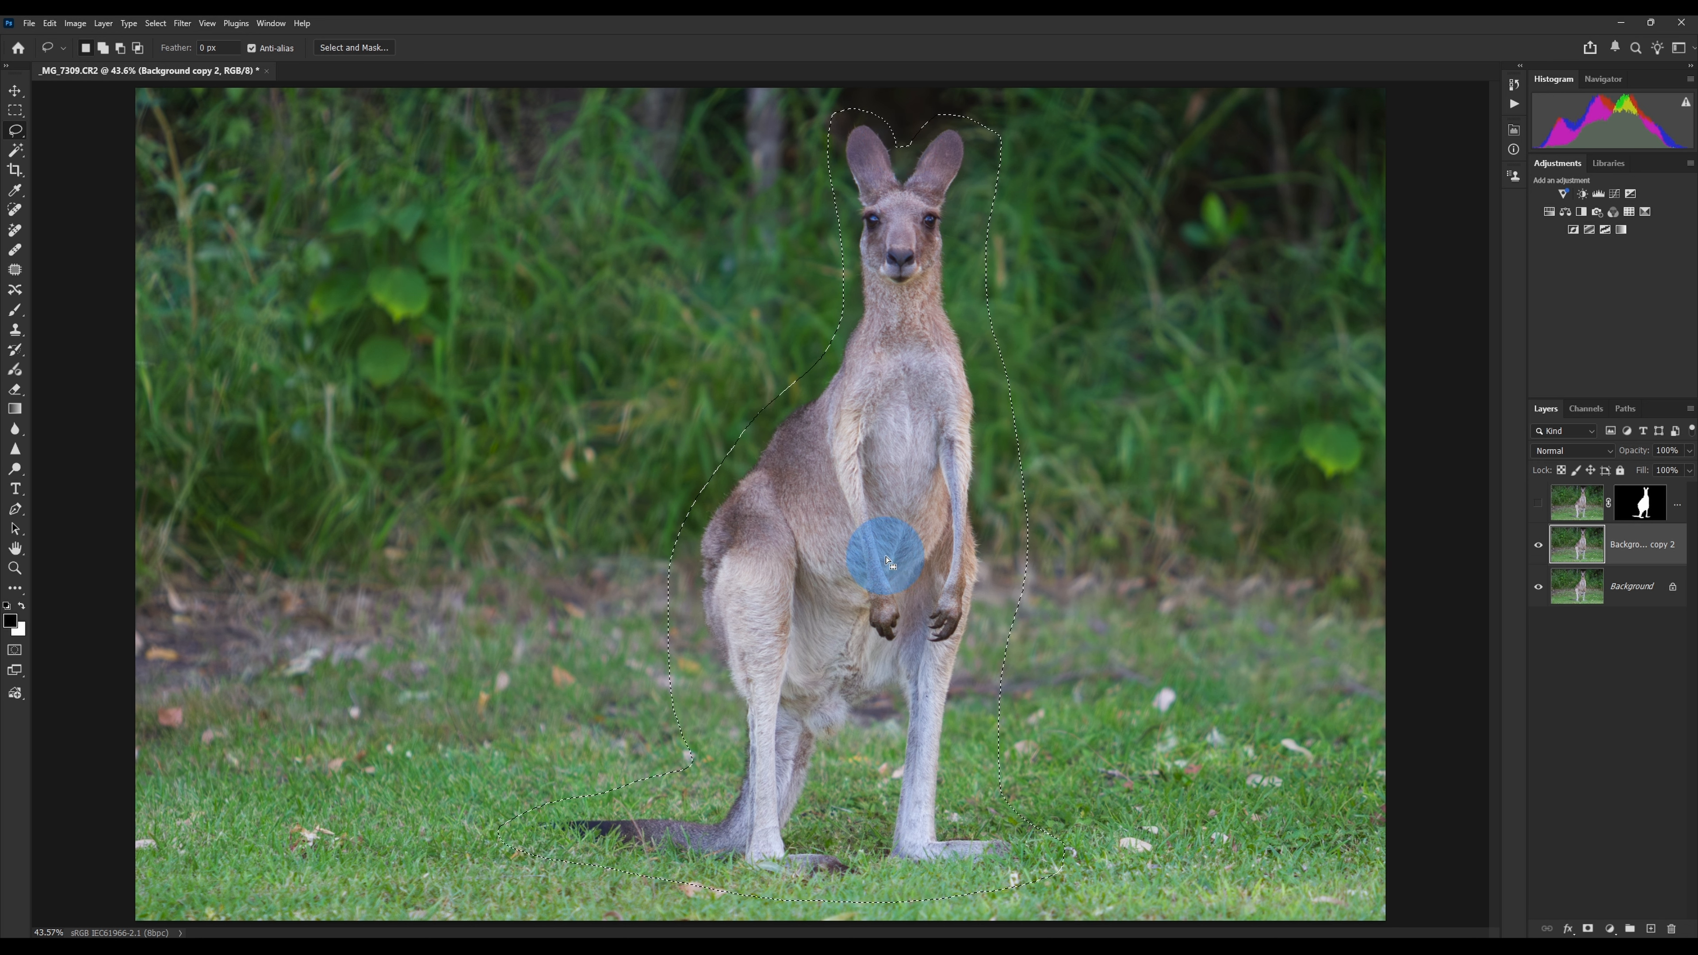
Step: Replace the selected kangaroo using Content-Aware Fill with output to a new layer, and clear the selection
{"action": "right_click", "coordinate": [877, 535]}
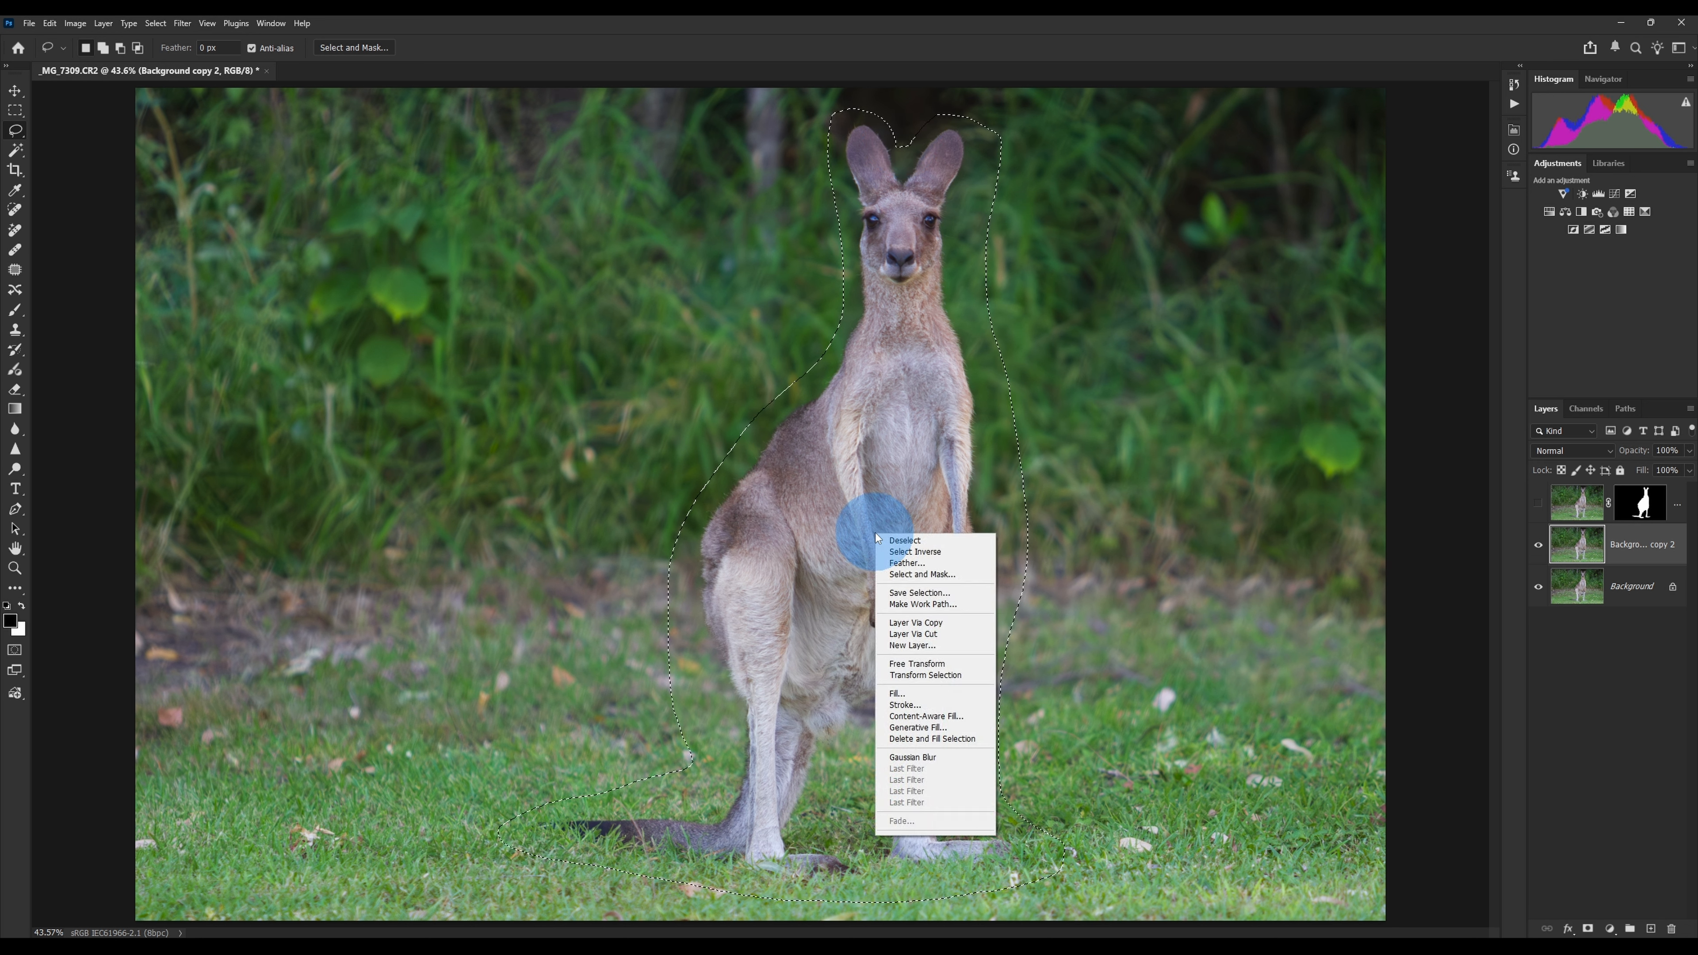
{"action": "left_click", "coordinate": [949, 717]}
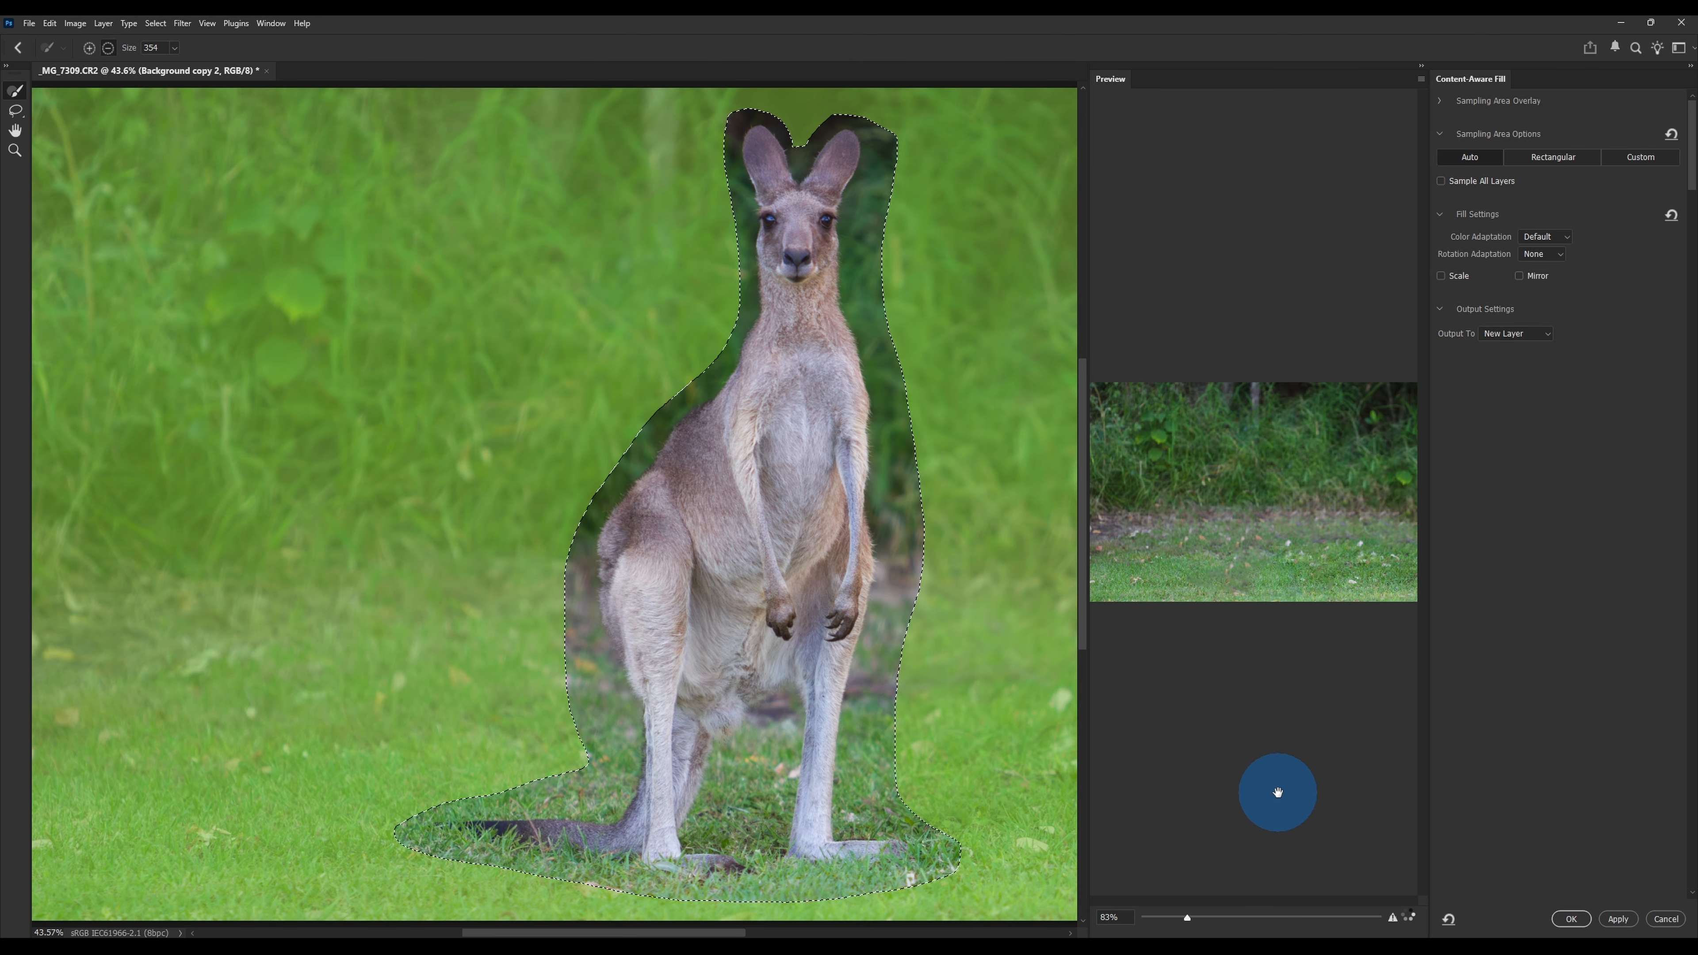
{"action": "left_click", "coordinate": [1570, 918]}
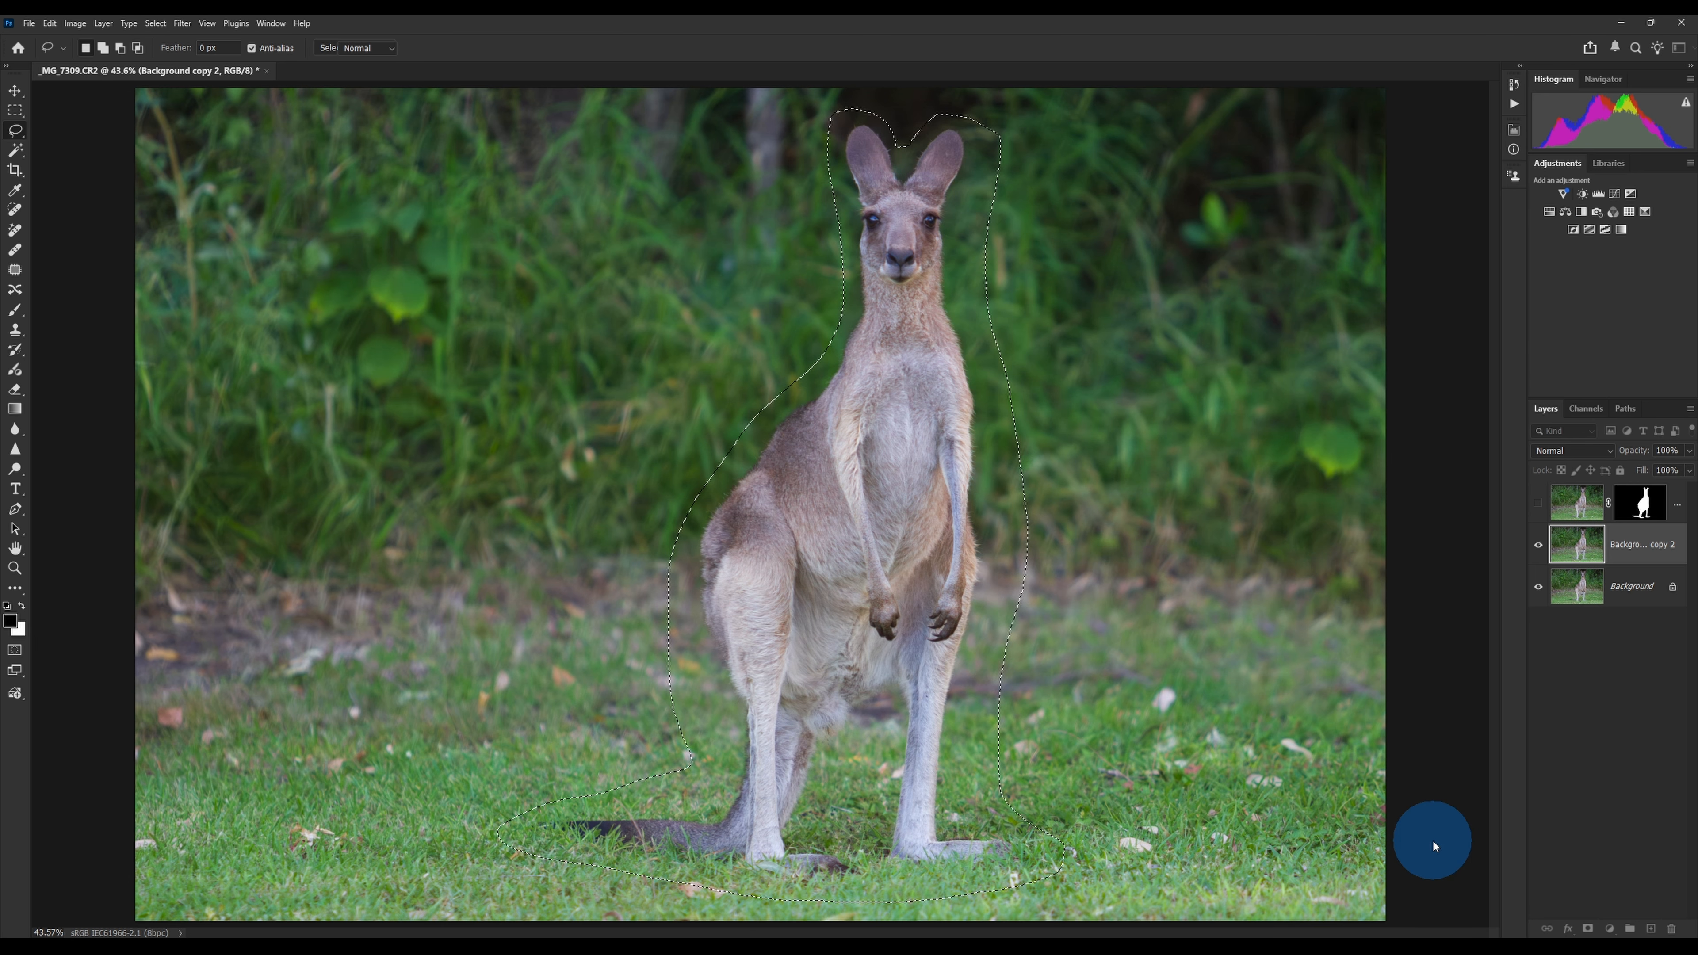
{"action": "left_click", "coordinate": [1282, 774]}
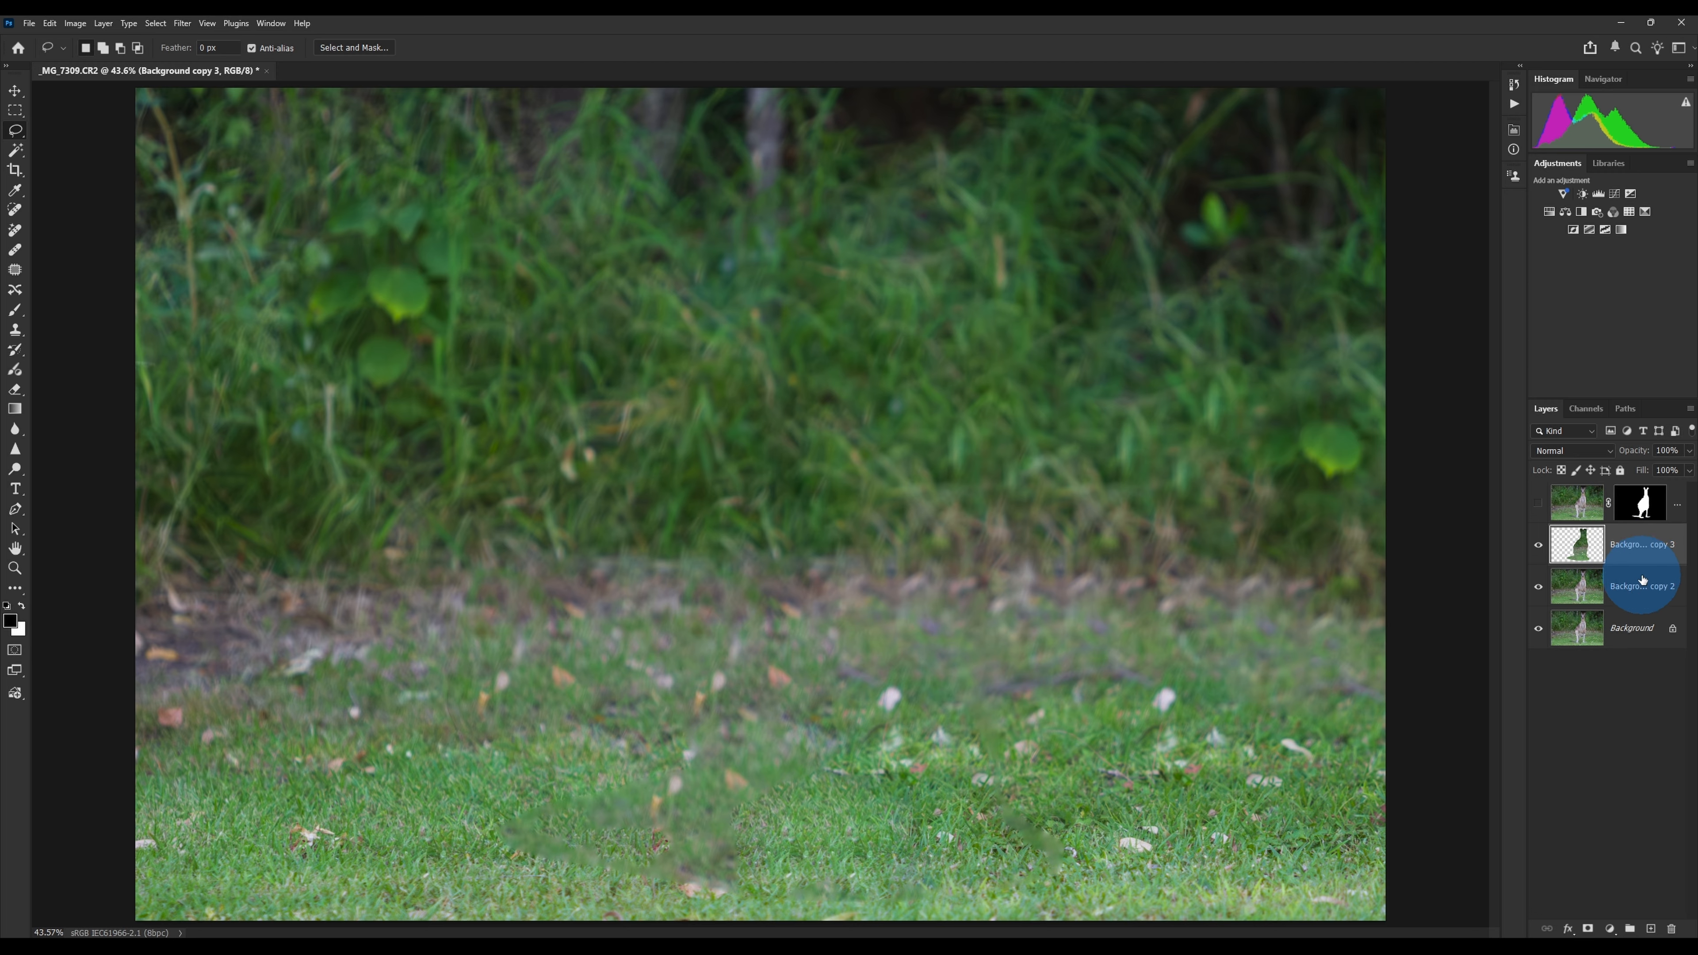
Step: Merge the fill layer with Background copy 2 and check it against the original and under the masked kangaroo layer
{"action": "left_click", "coordinate": [1639, 583], "text": "shift"}
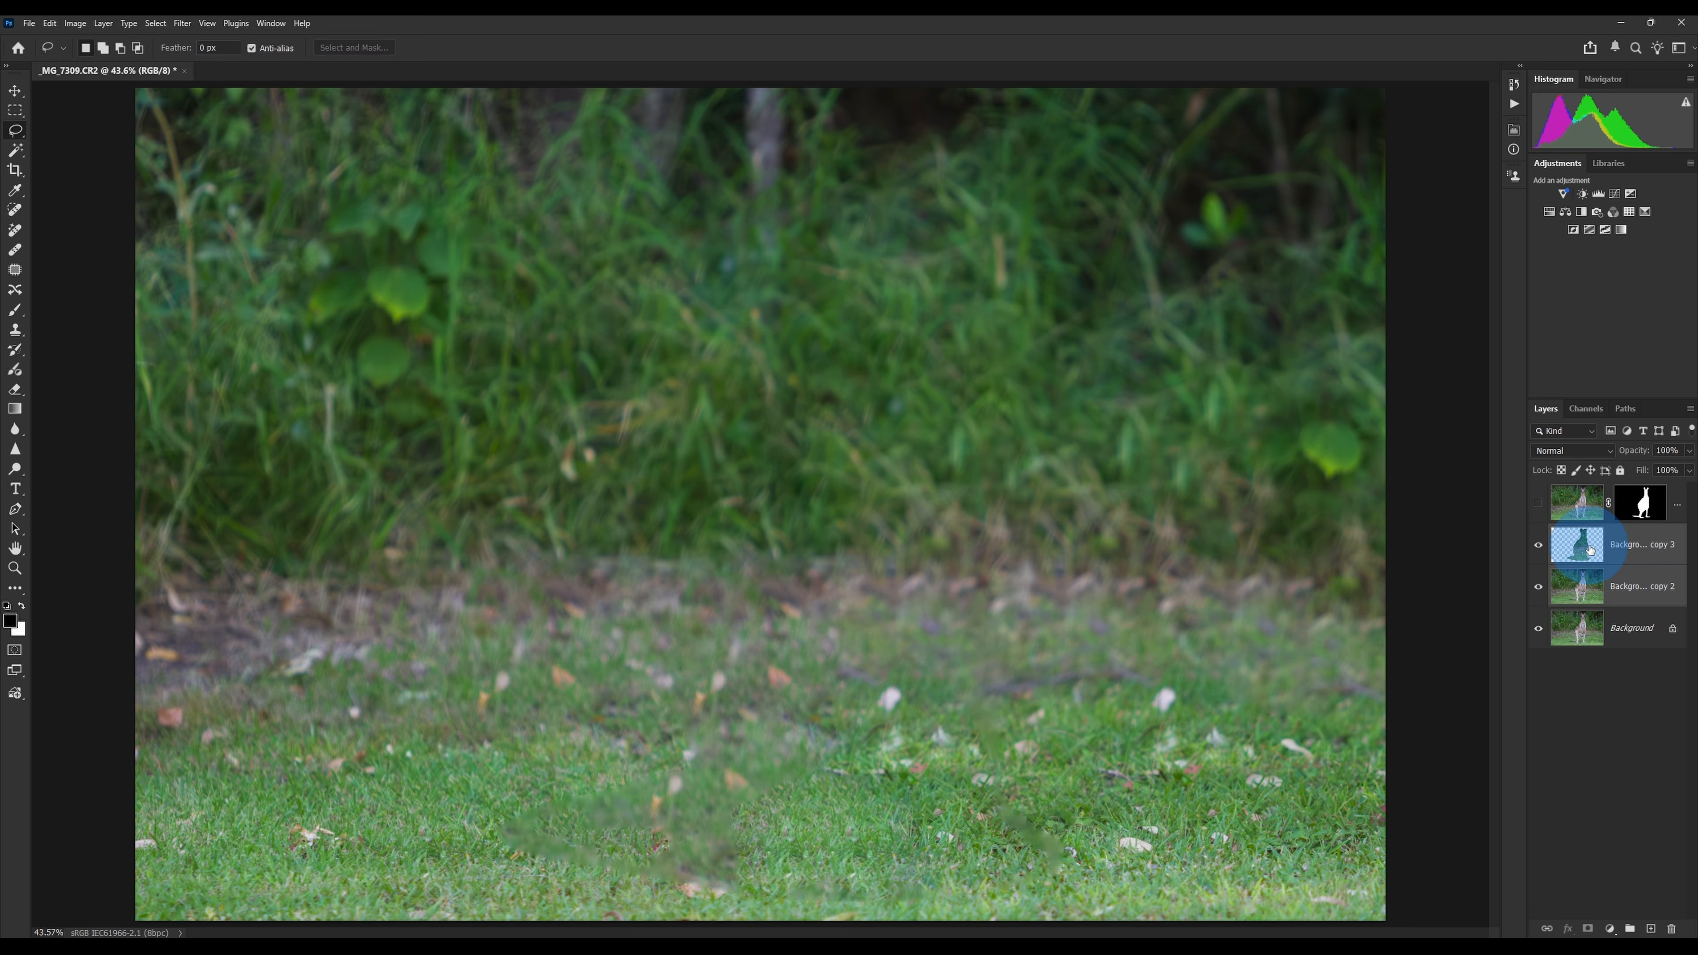
{"action": "right_click", "coordinate": [1643, 555]}
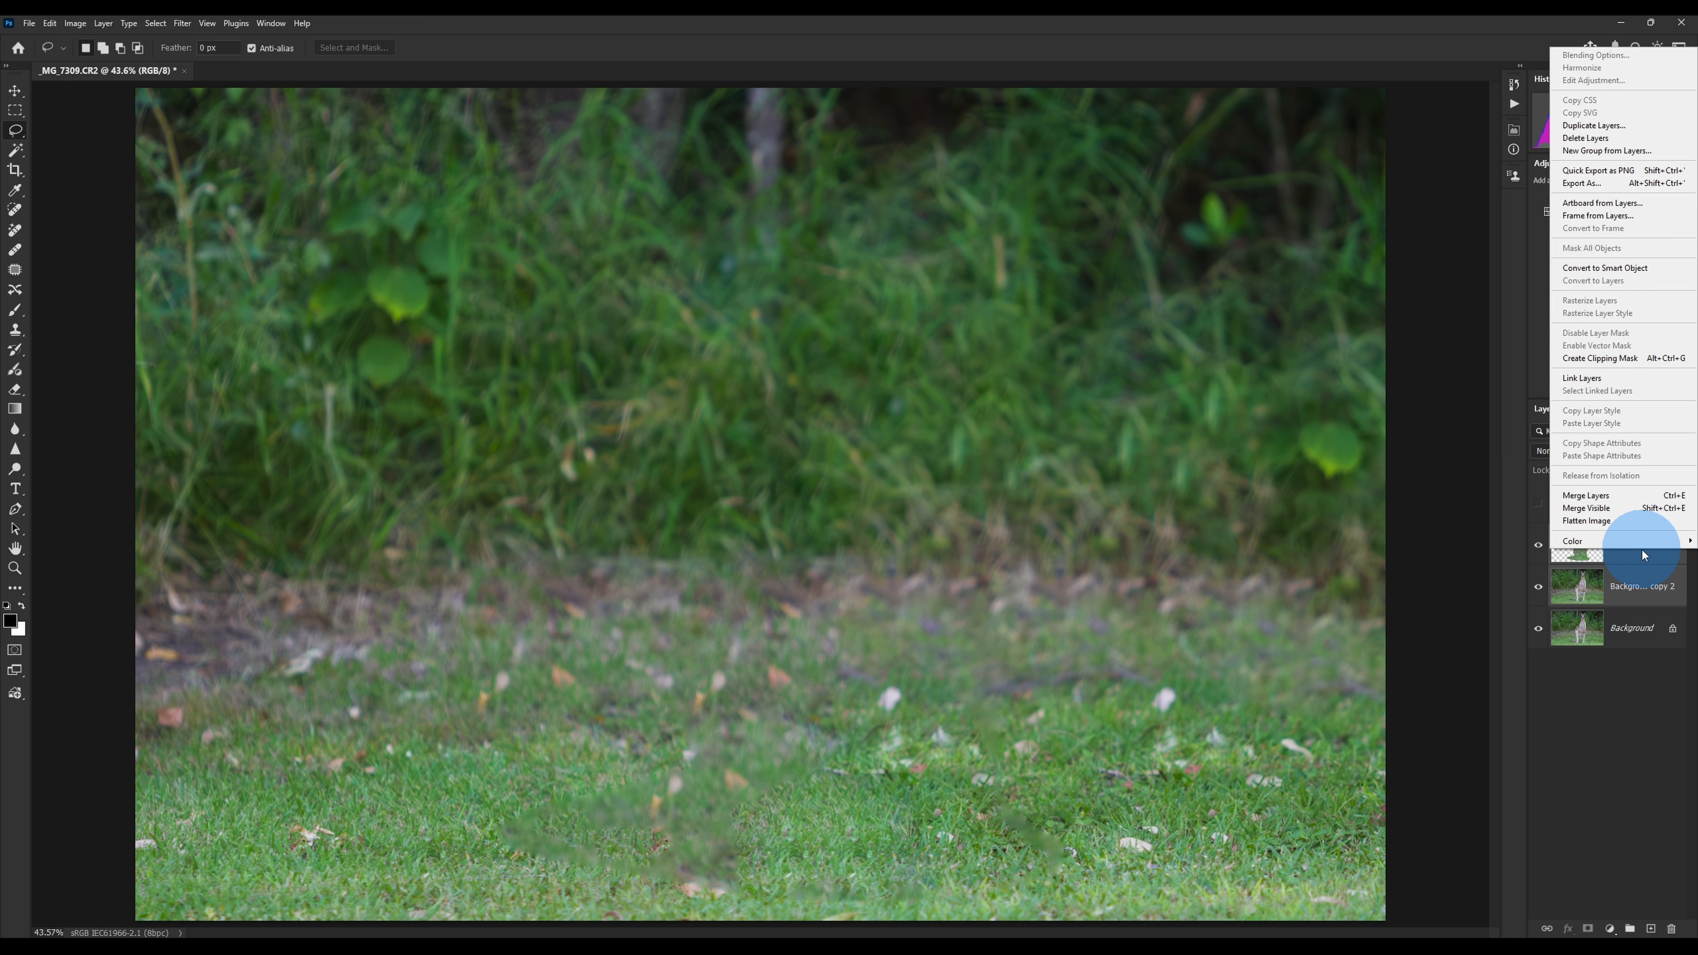
{"action": "left_click", "coordinate": [1585, 495]}
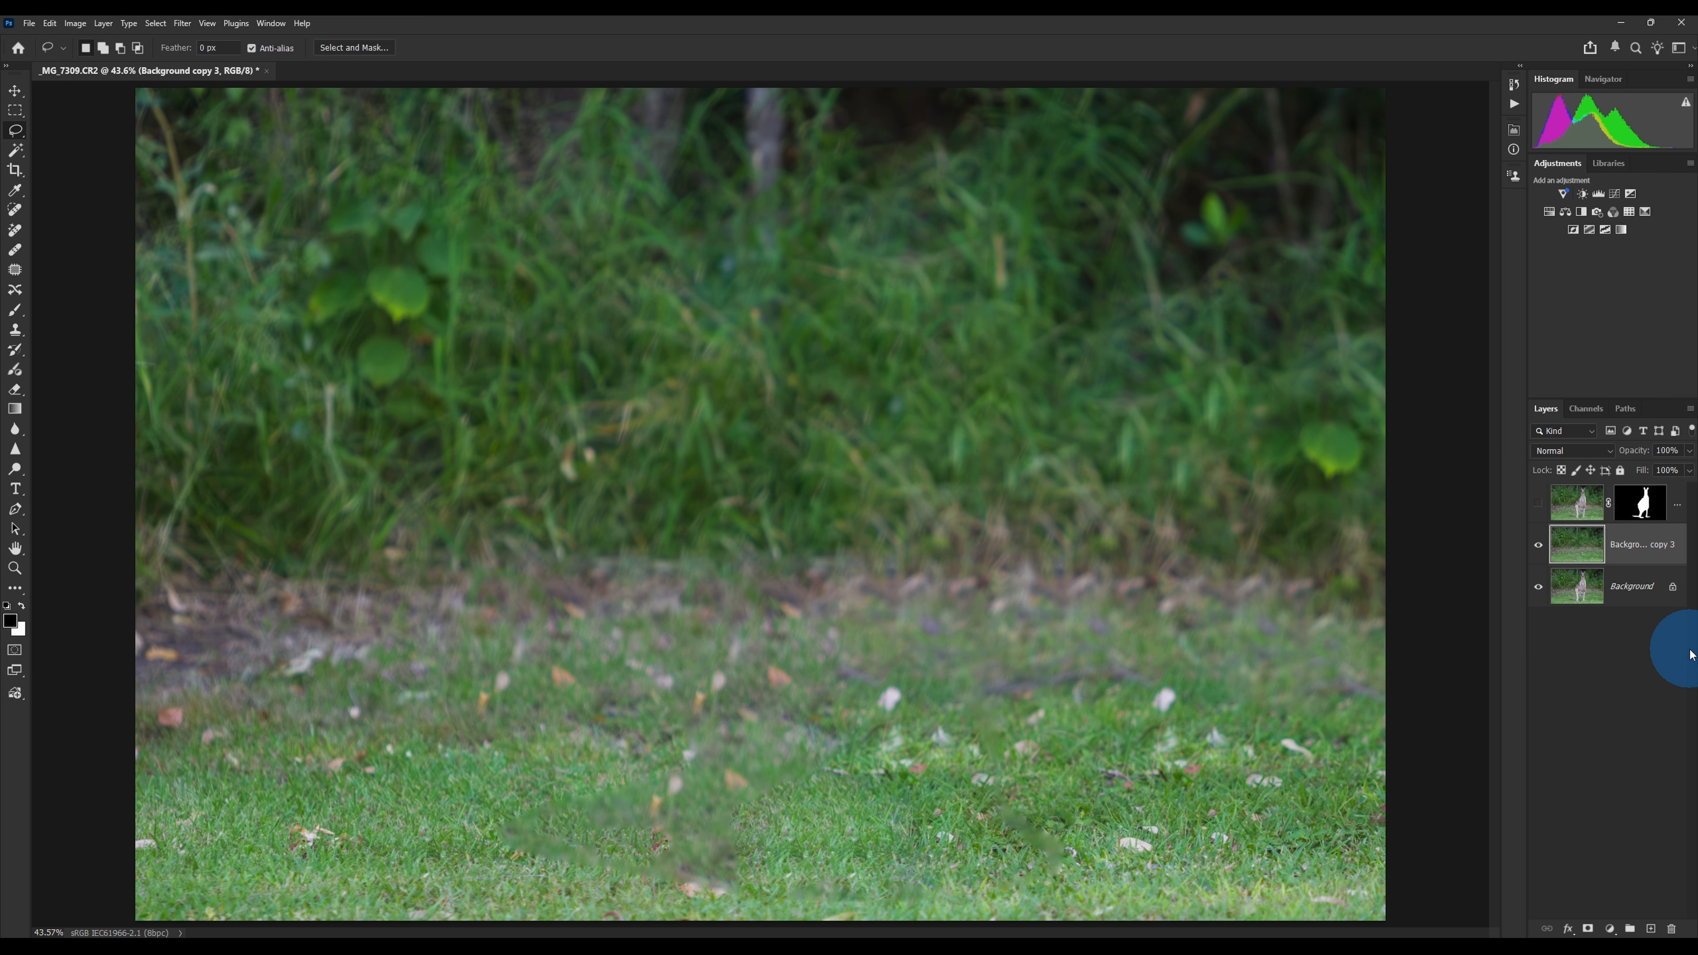
{"action": "left_click", "coordinate": [1538, 545]}
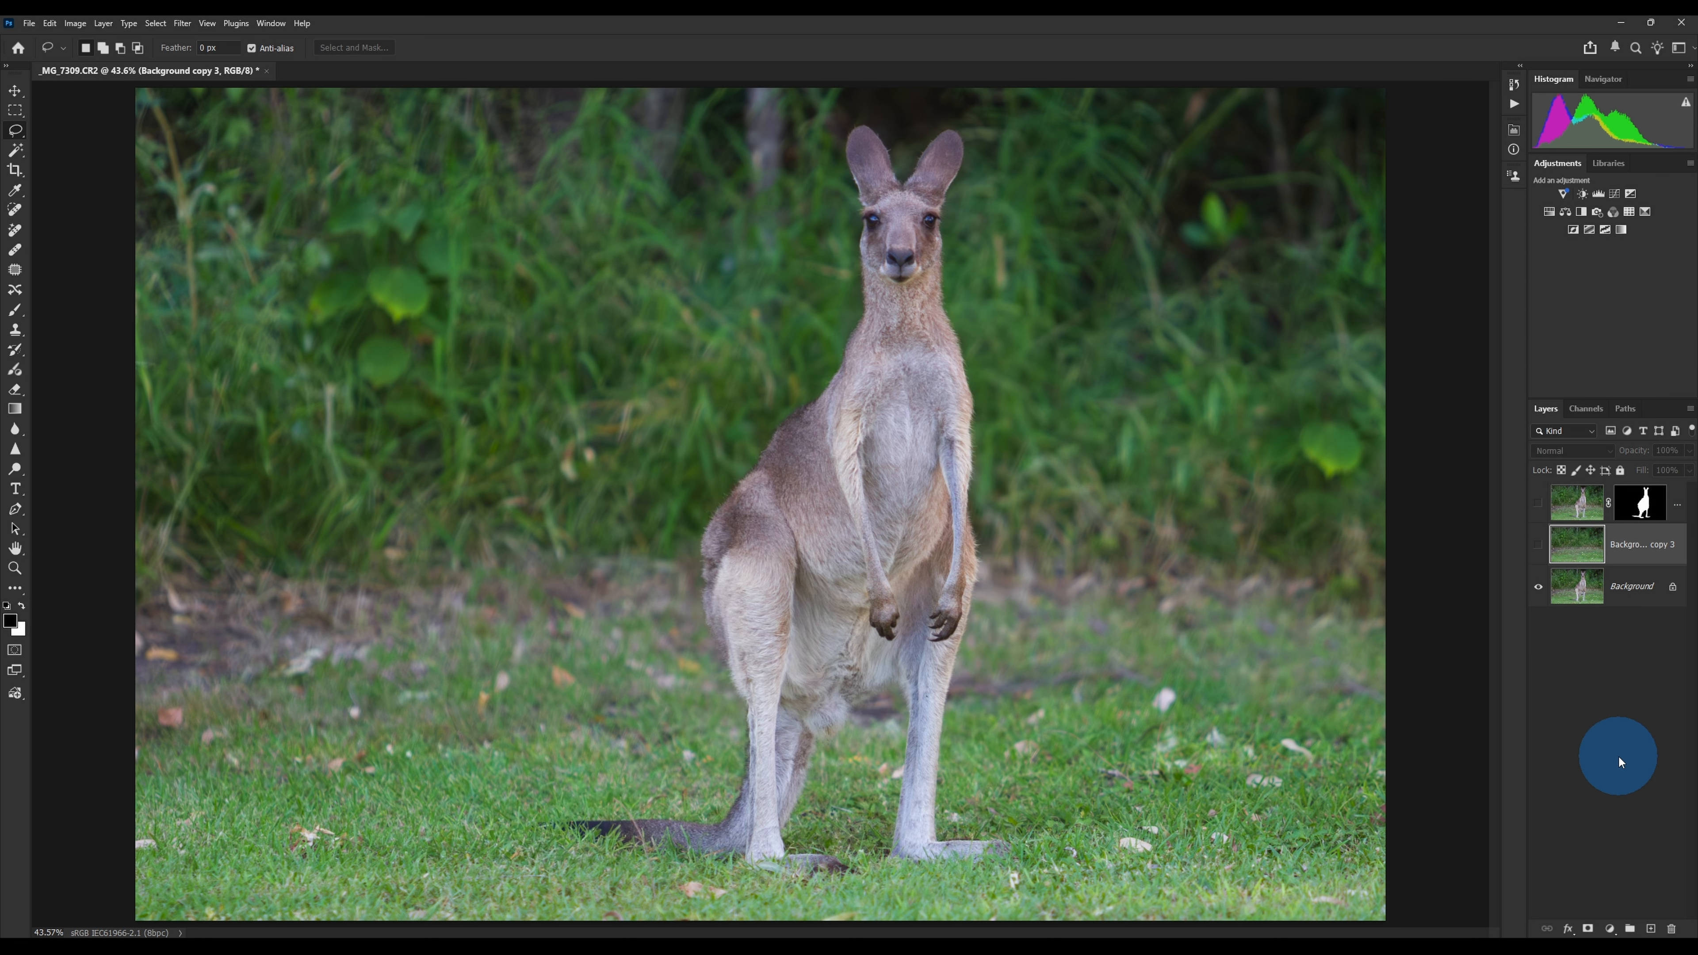
{"action": "left_click", "coordinate": [1538, 546]}
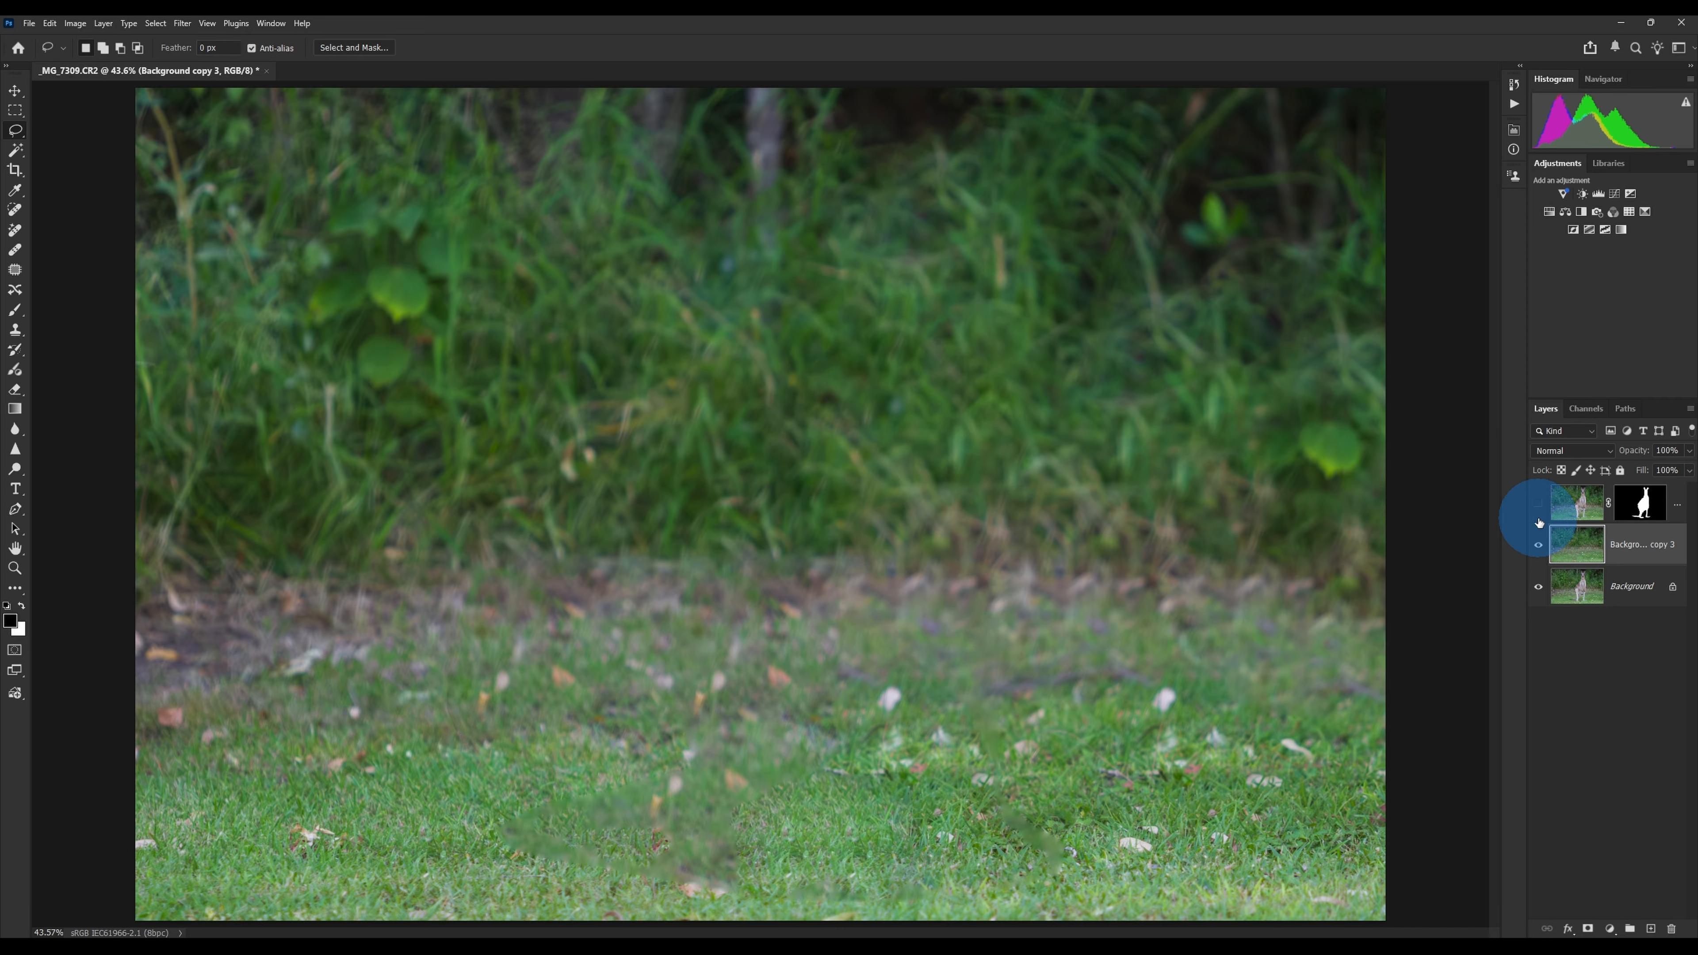
{"action": "left_click", "coordinate": [1538, 501]}
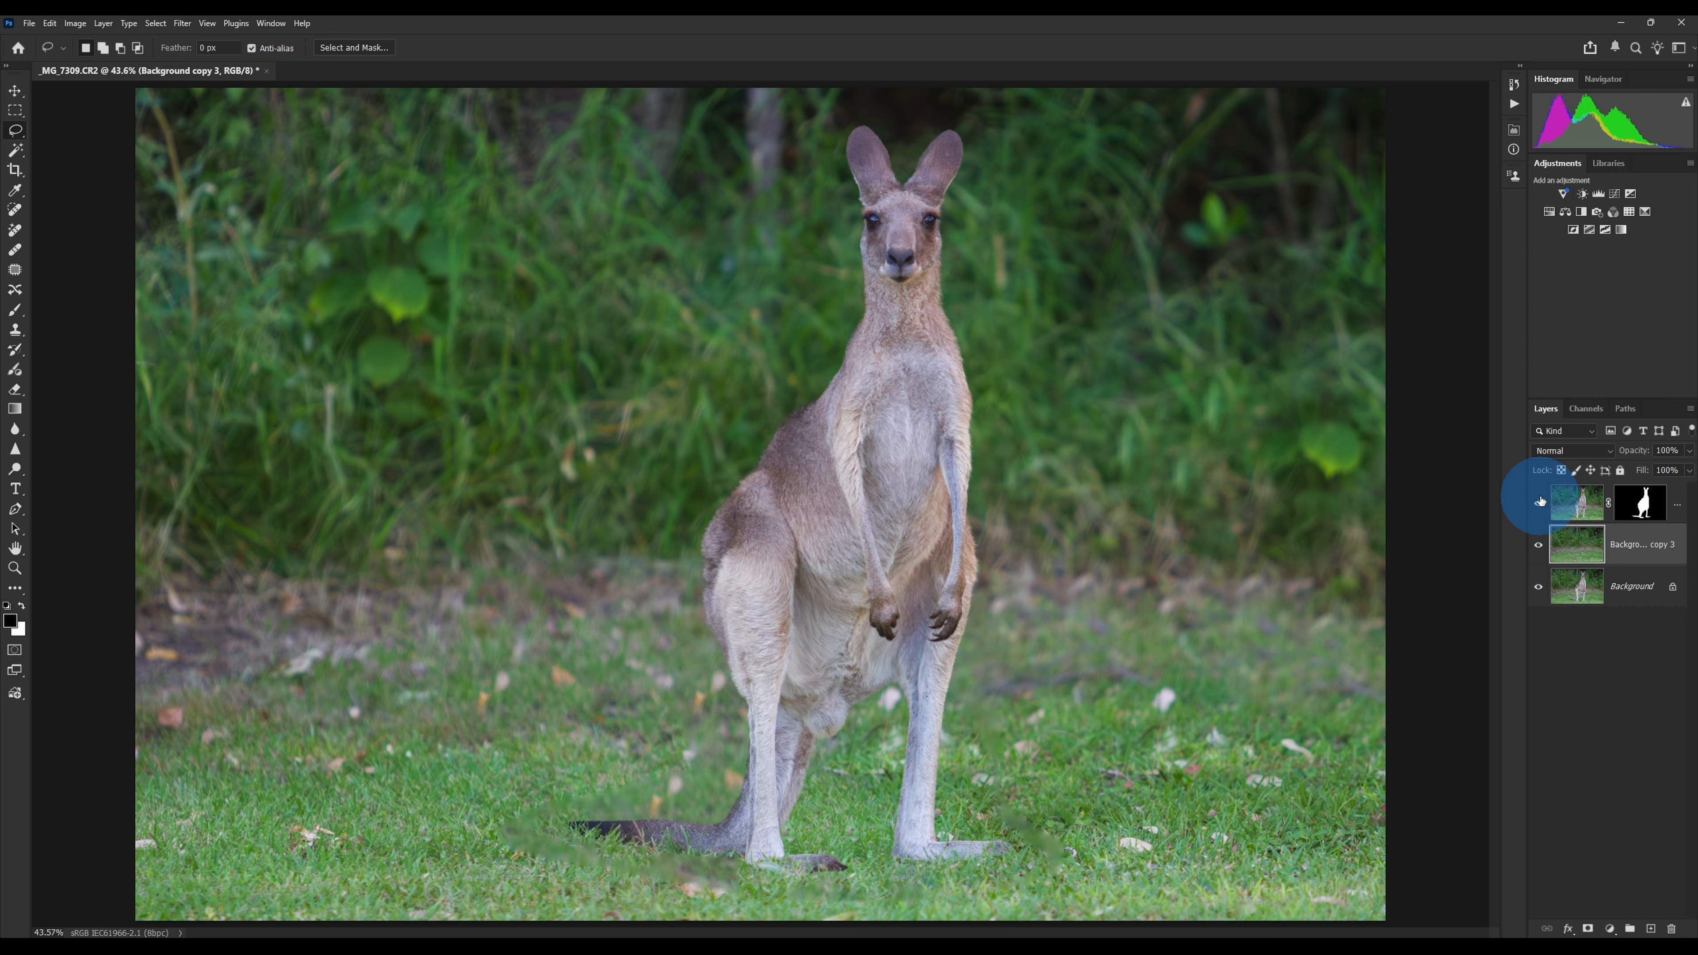
{"action": "left_click", "coordinate": [1537, 505]}
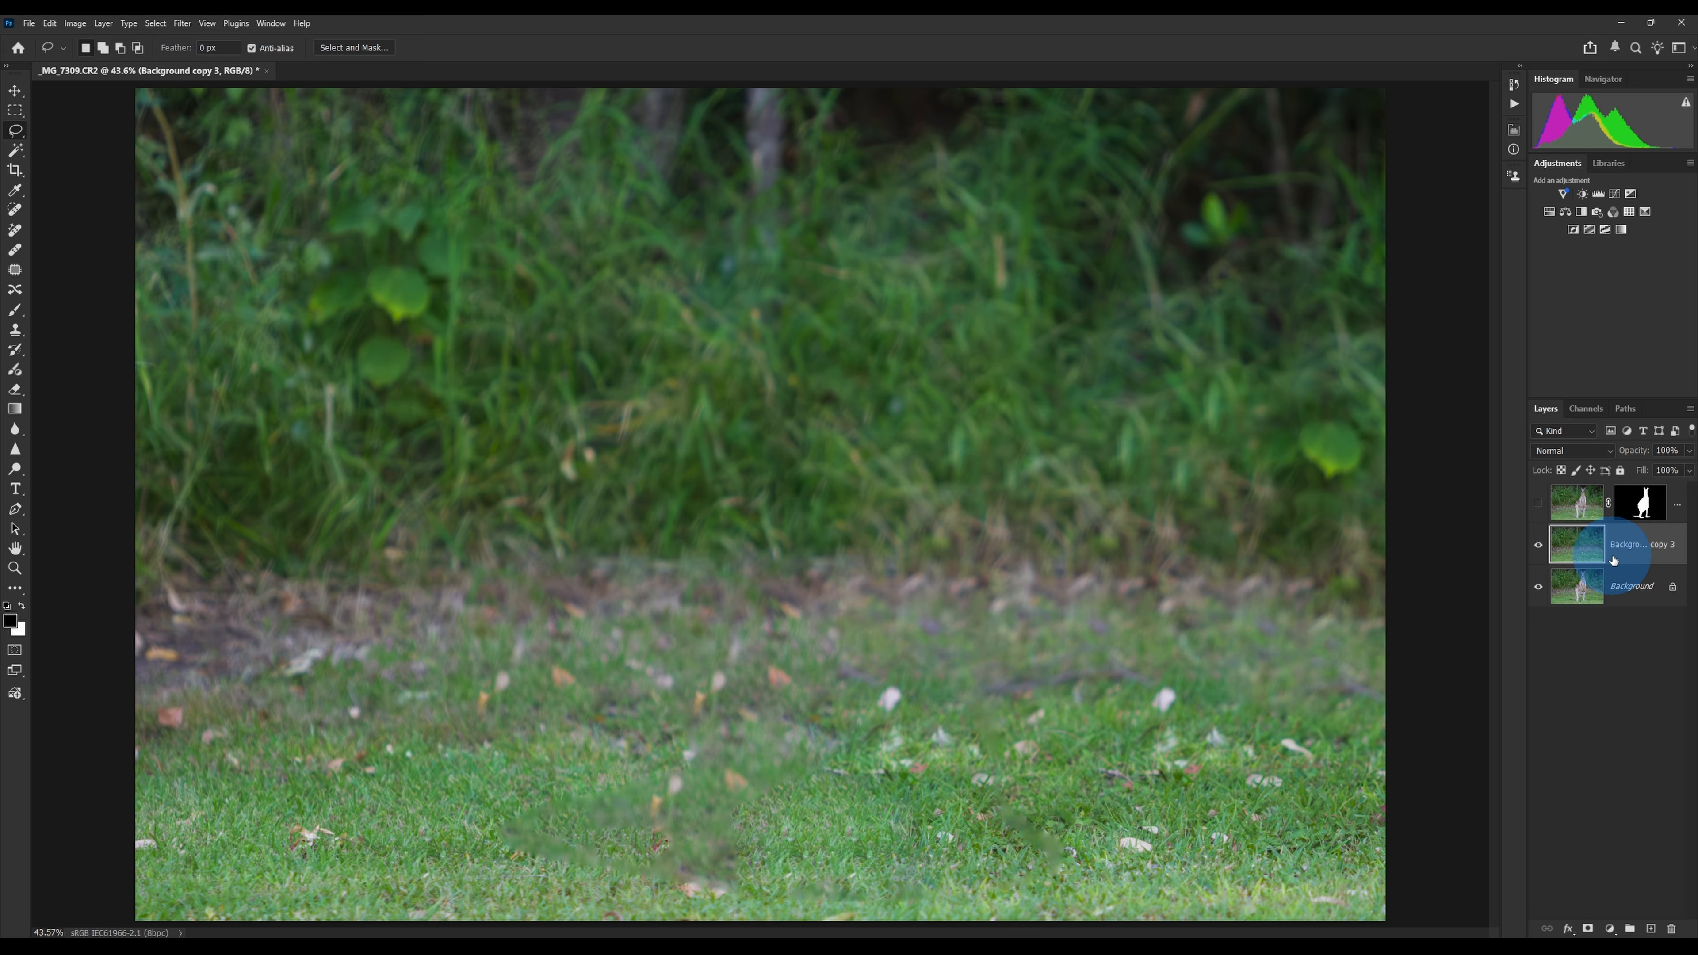
Step: Apply a Gaussian Blur with a 41.5-pixel radius to the merged kangaroo-free background layer
{"action": "left_click", "coordinate": [183, 24]}
{"action": "mouse_move", "coordinate": [203, 207]}
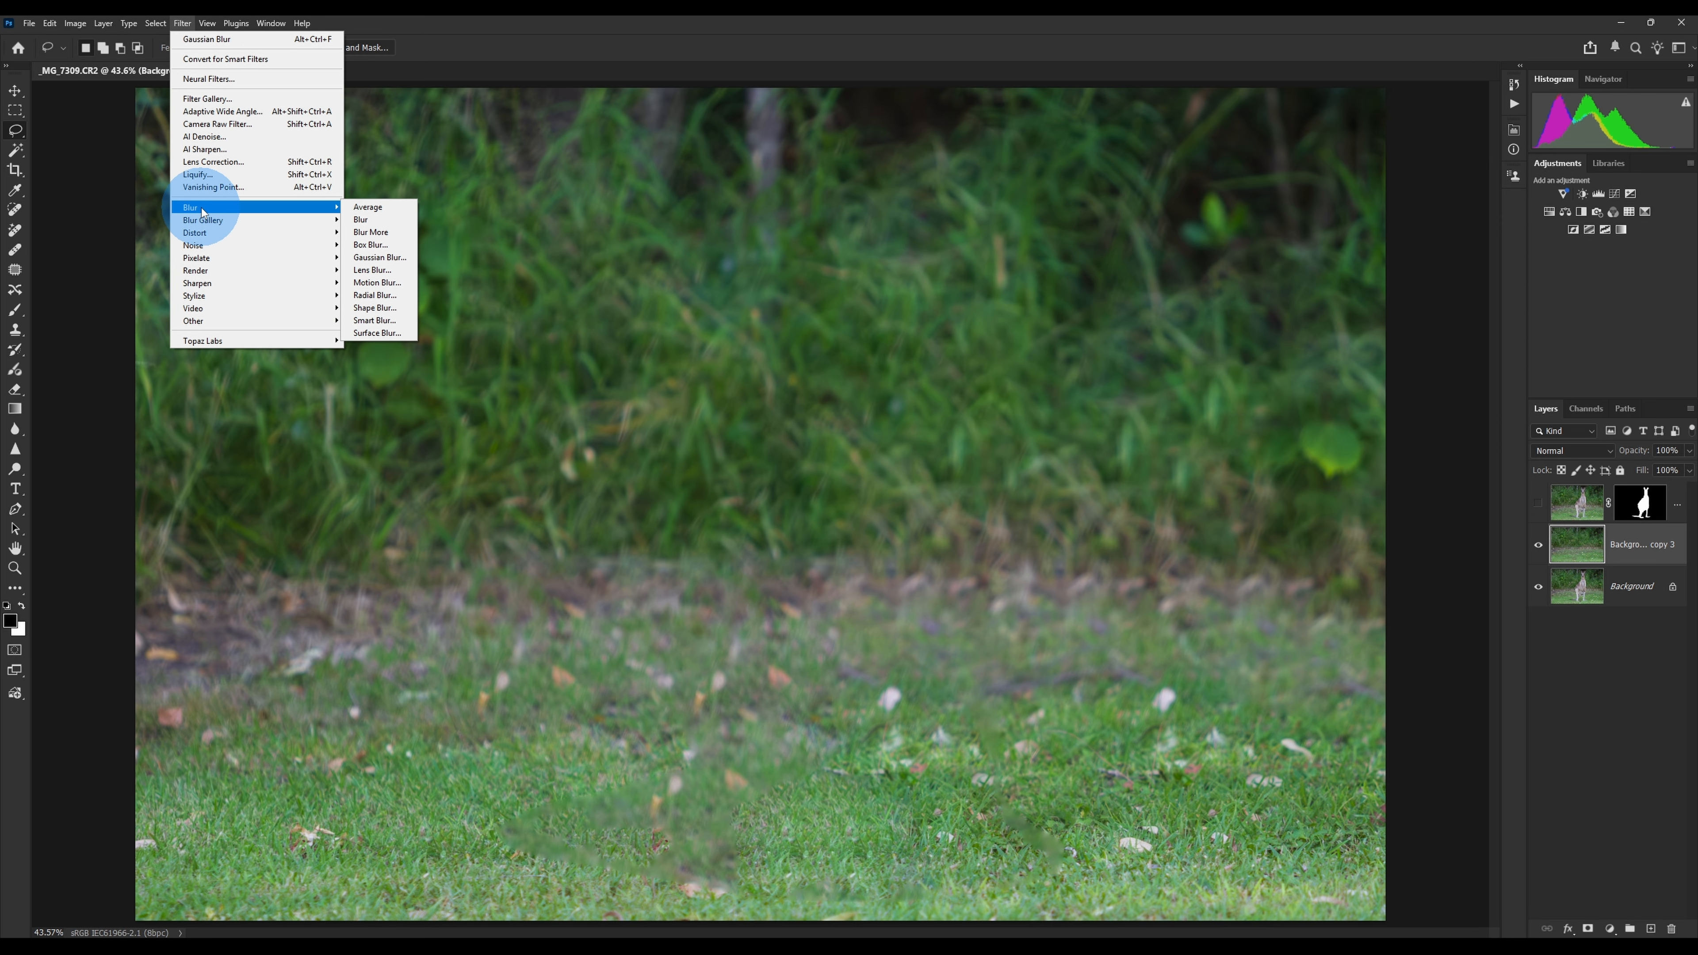
{"action": "left_click", "coordinate": [378, 260]}
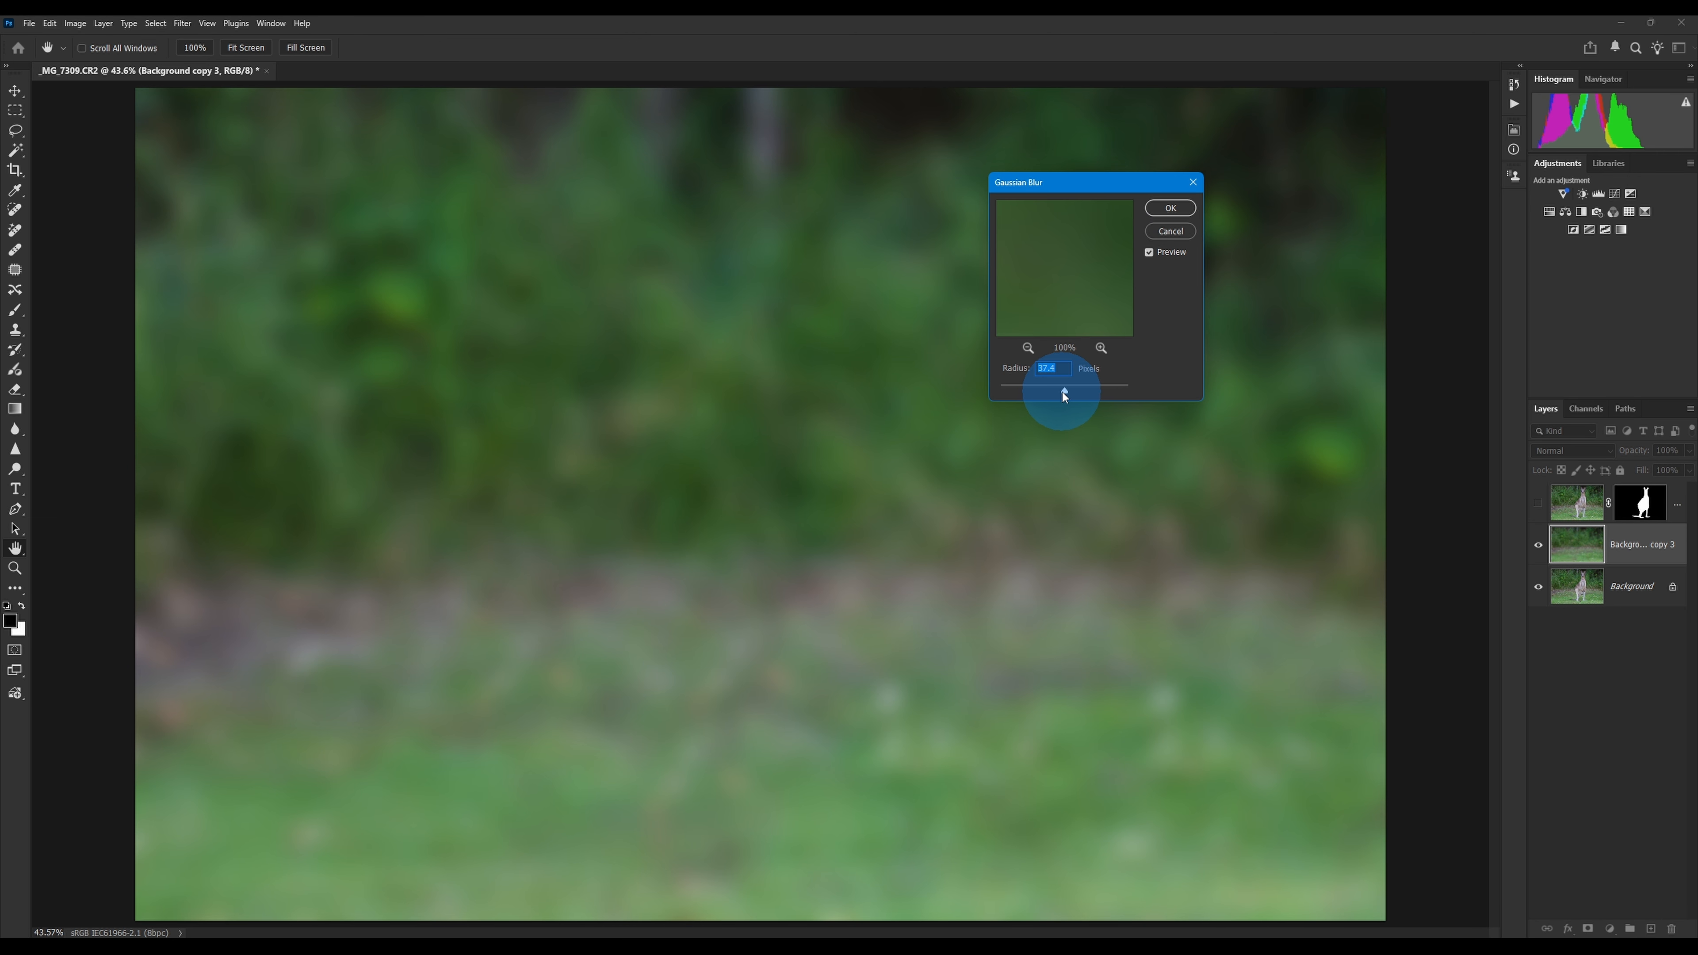
{"action": "left_click_drag", "start_coordinate": [1065, 391], "coordinate": [956, 392]}
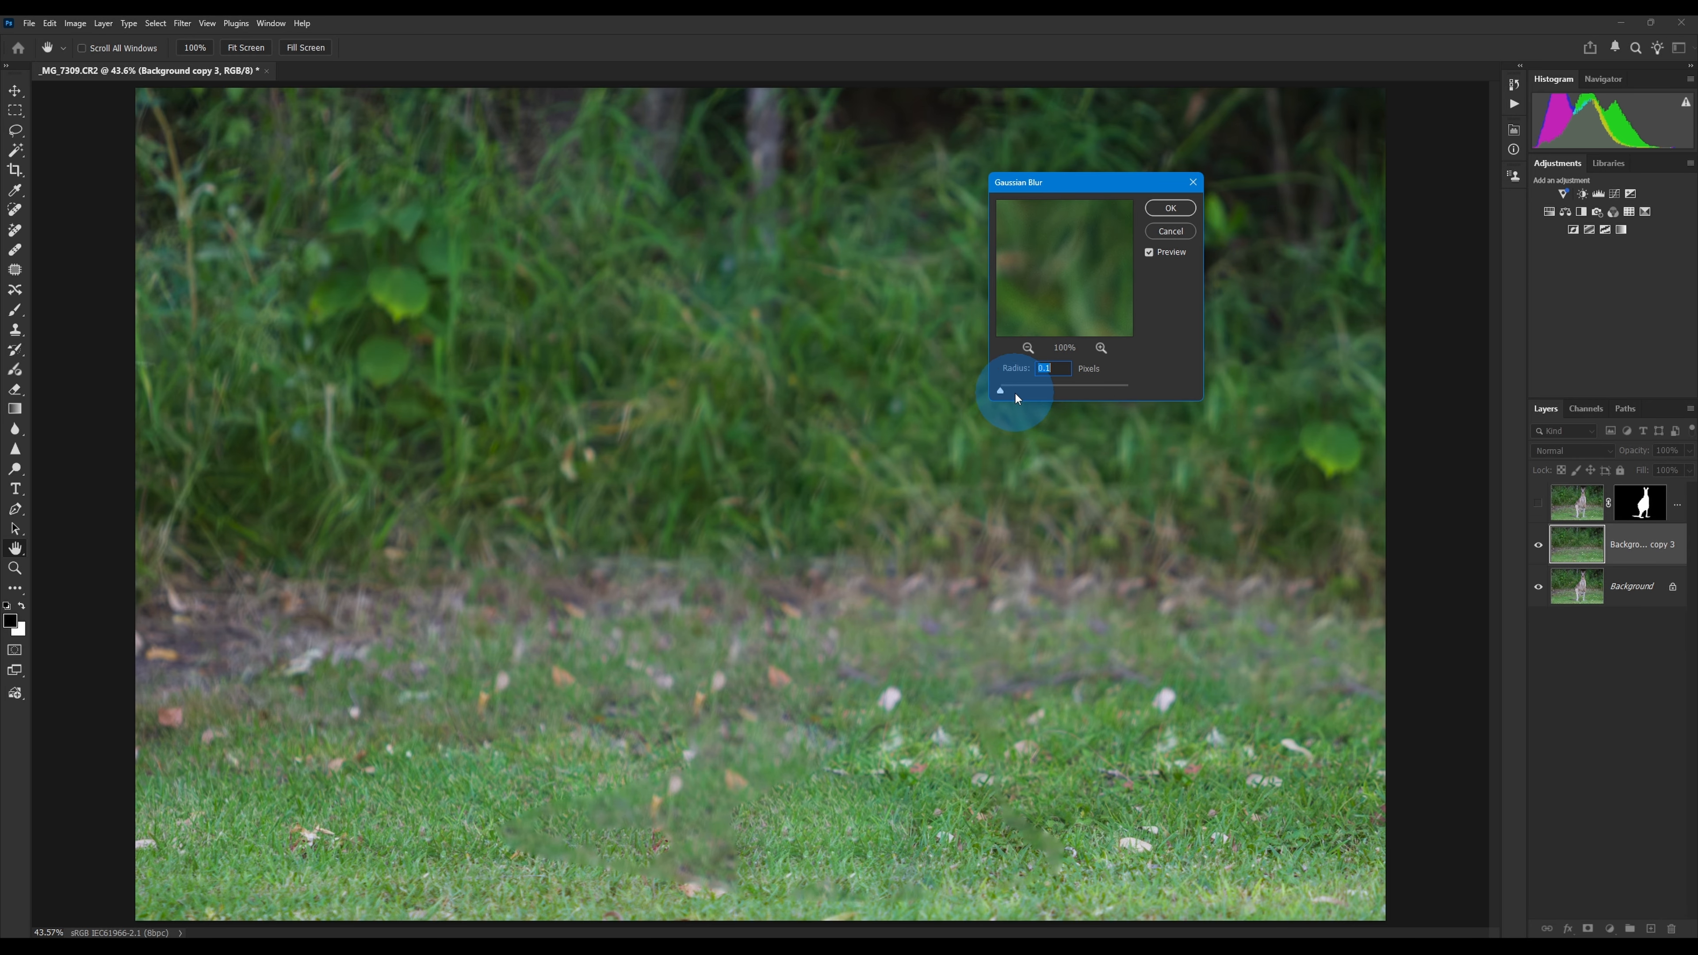
{"action": "left_click_drag", "start_coordinate": [1001, 397], "coordinate": [1025, 397]}
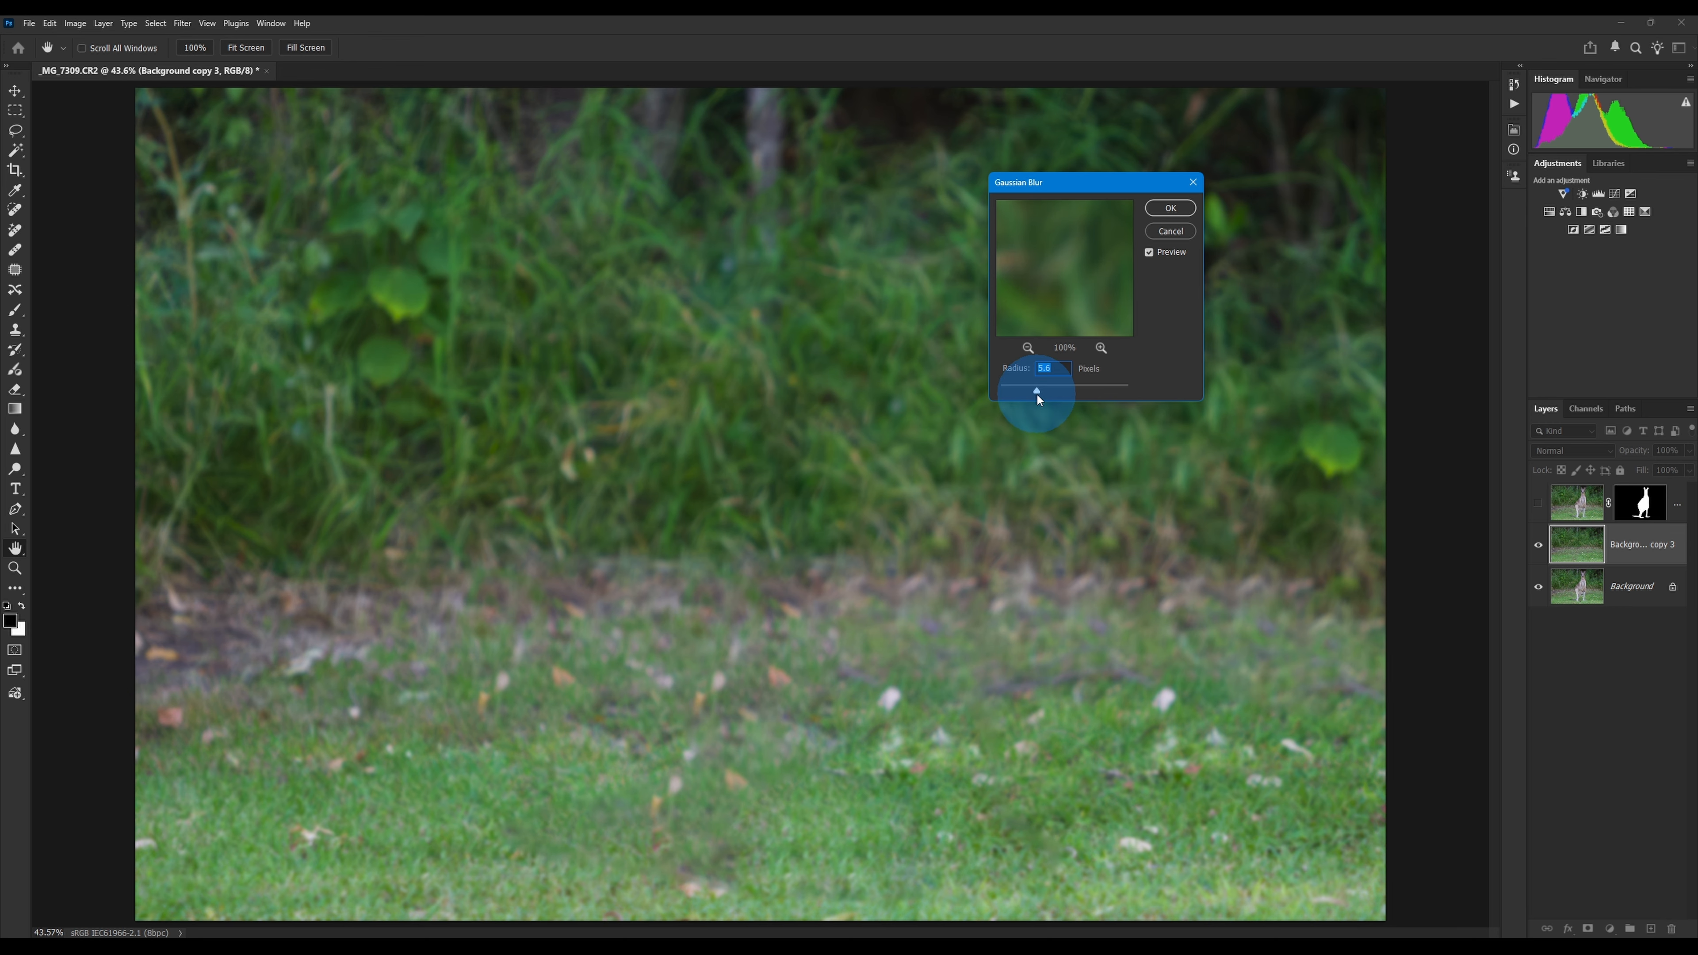
{"action": "left_click_drag", "start_coordinate": [1038, 392], "coordinate": [1063, 391]}
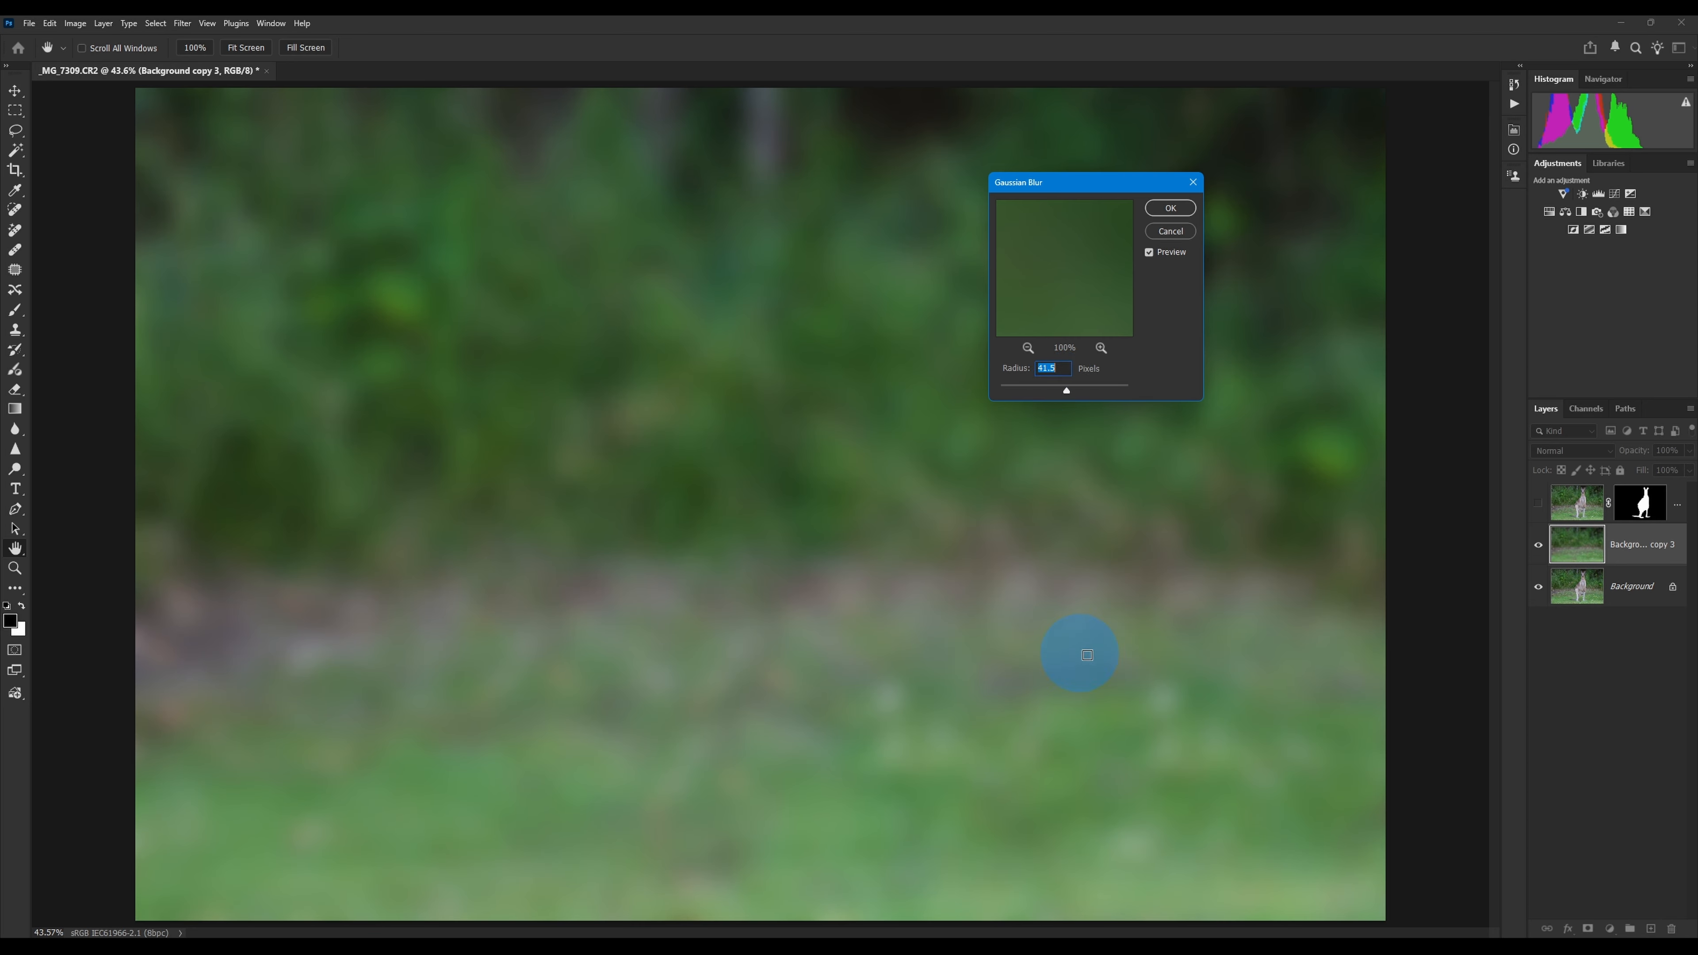
{"action": "left_click", "coordinate": [1170, 208]}
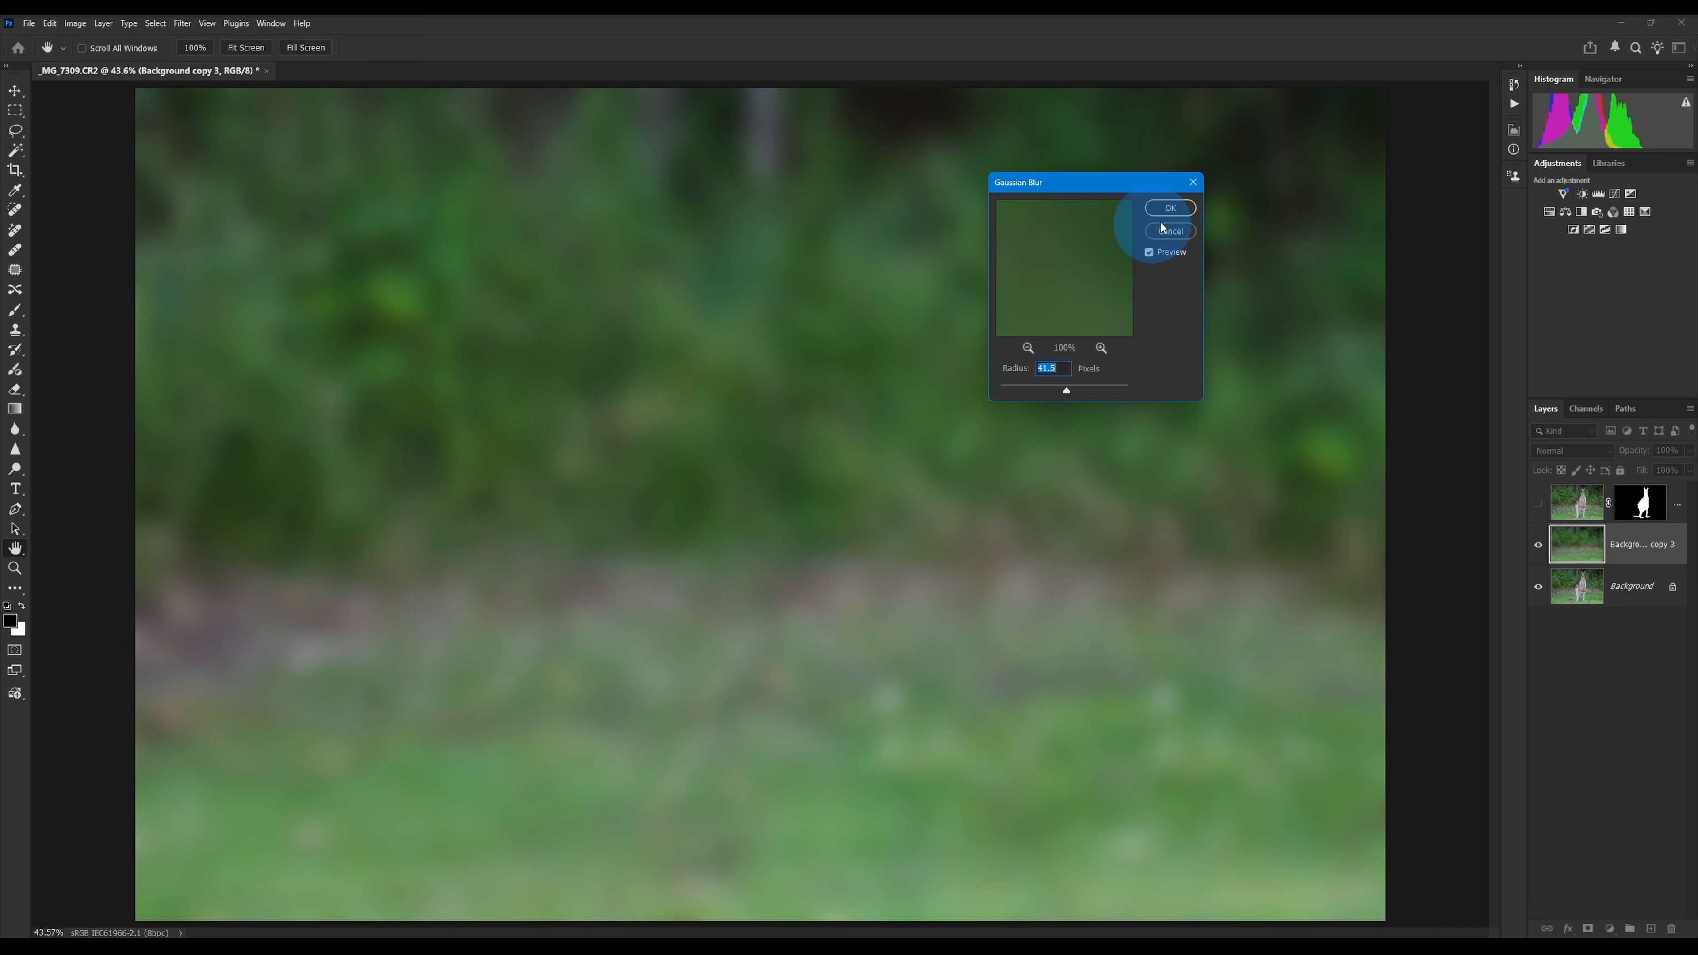
{"action": "key", "text": "l"}
Step: Show the masked kangaroo layer over the blurred background and select its layer mask
{"action": "left_click", "coordinate": [1536, 533]}
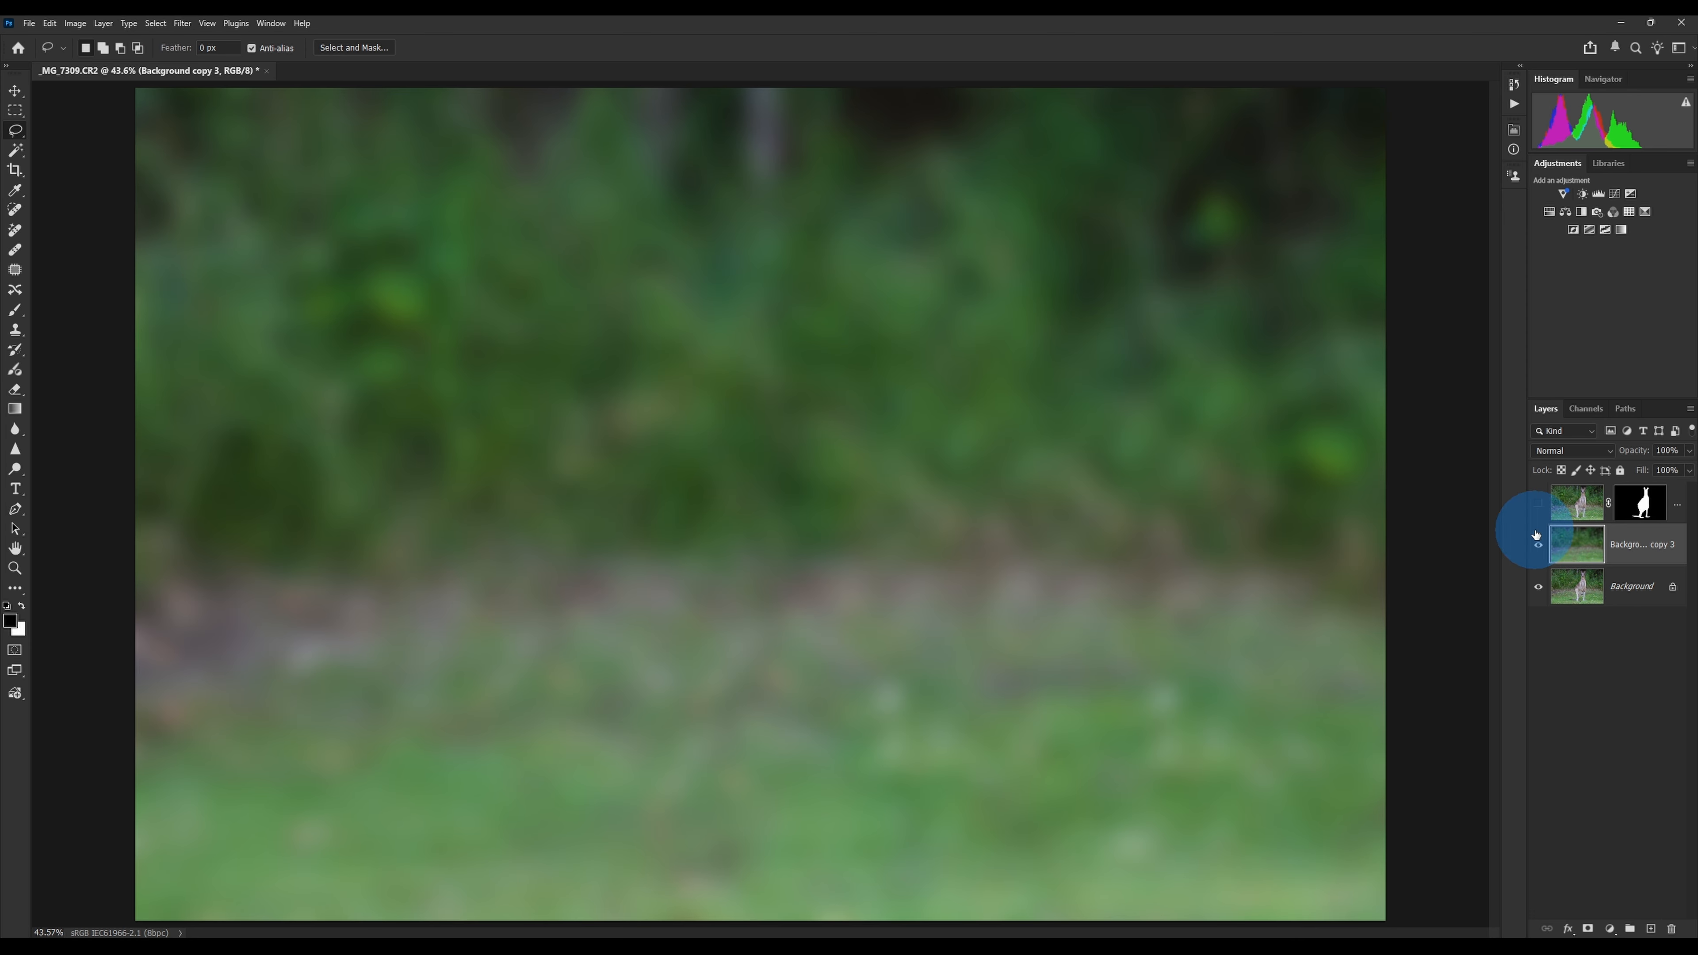
{"action": "left_click", "coordinate": [1538, 503]}
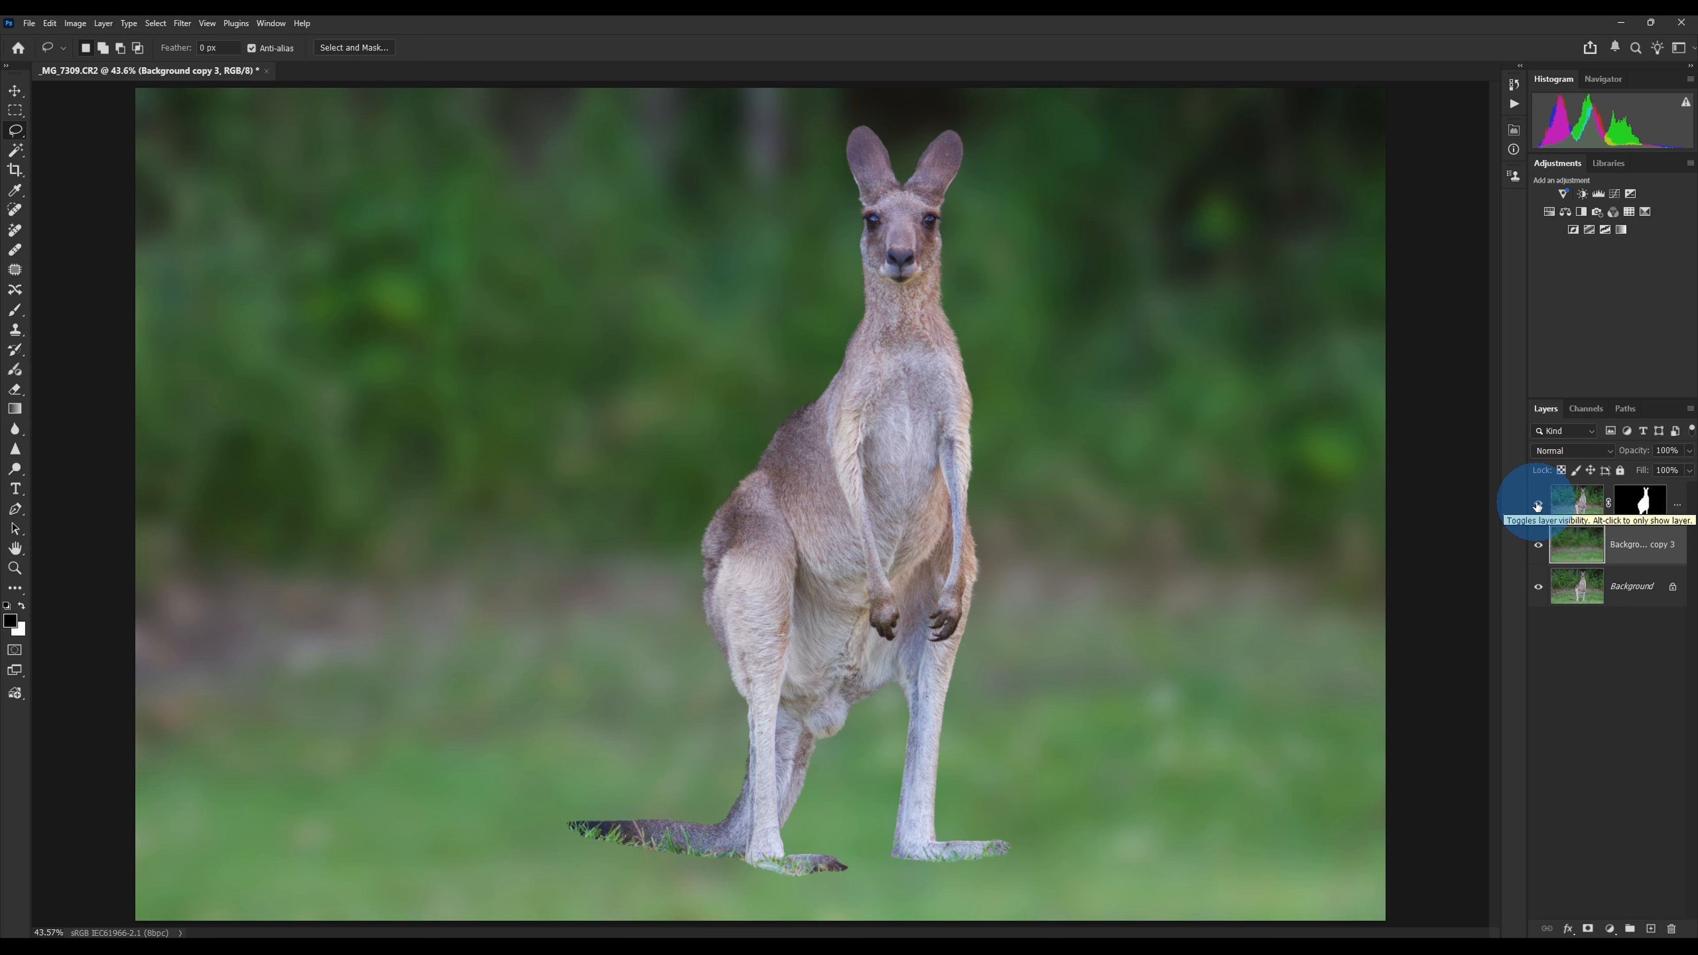
{"action": "left_click", "coordinate": [1537, 505]}
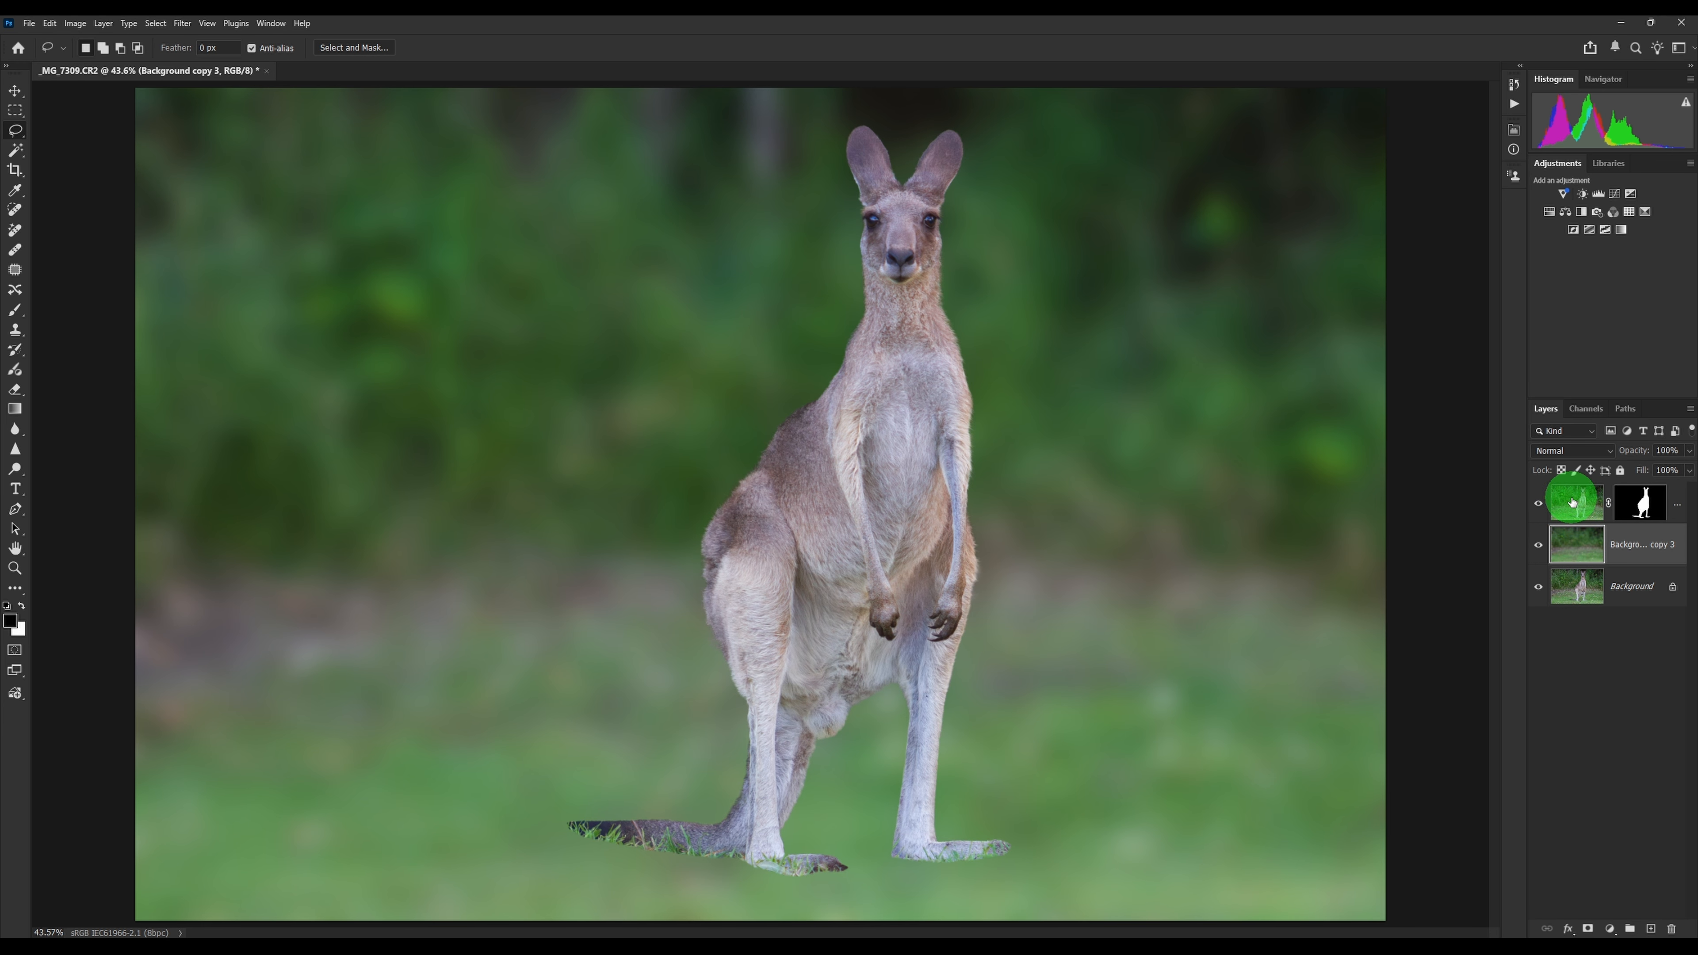
{"action": "left_click", "coordinate": [1583, 514]}
{"action": "left_click", "coordinate": [1652, 512]}
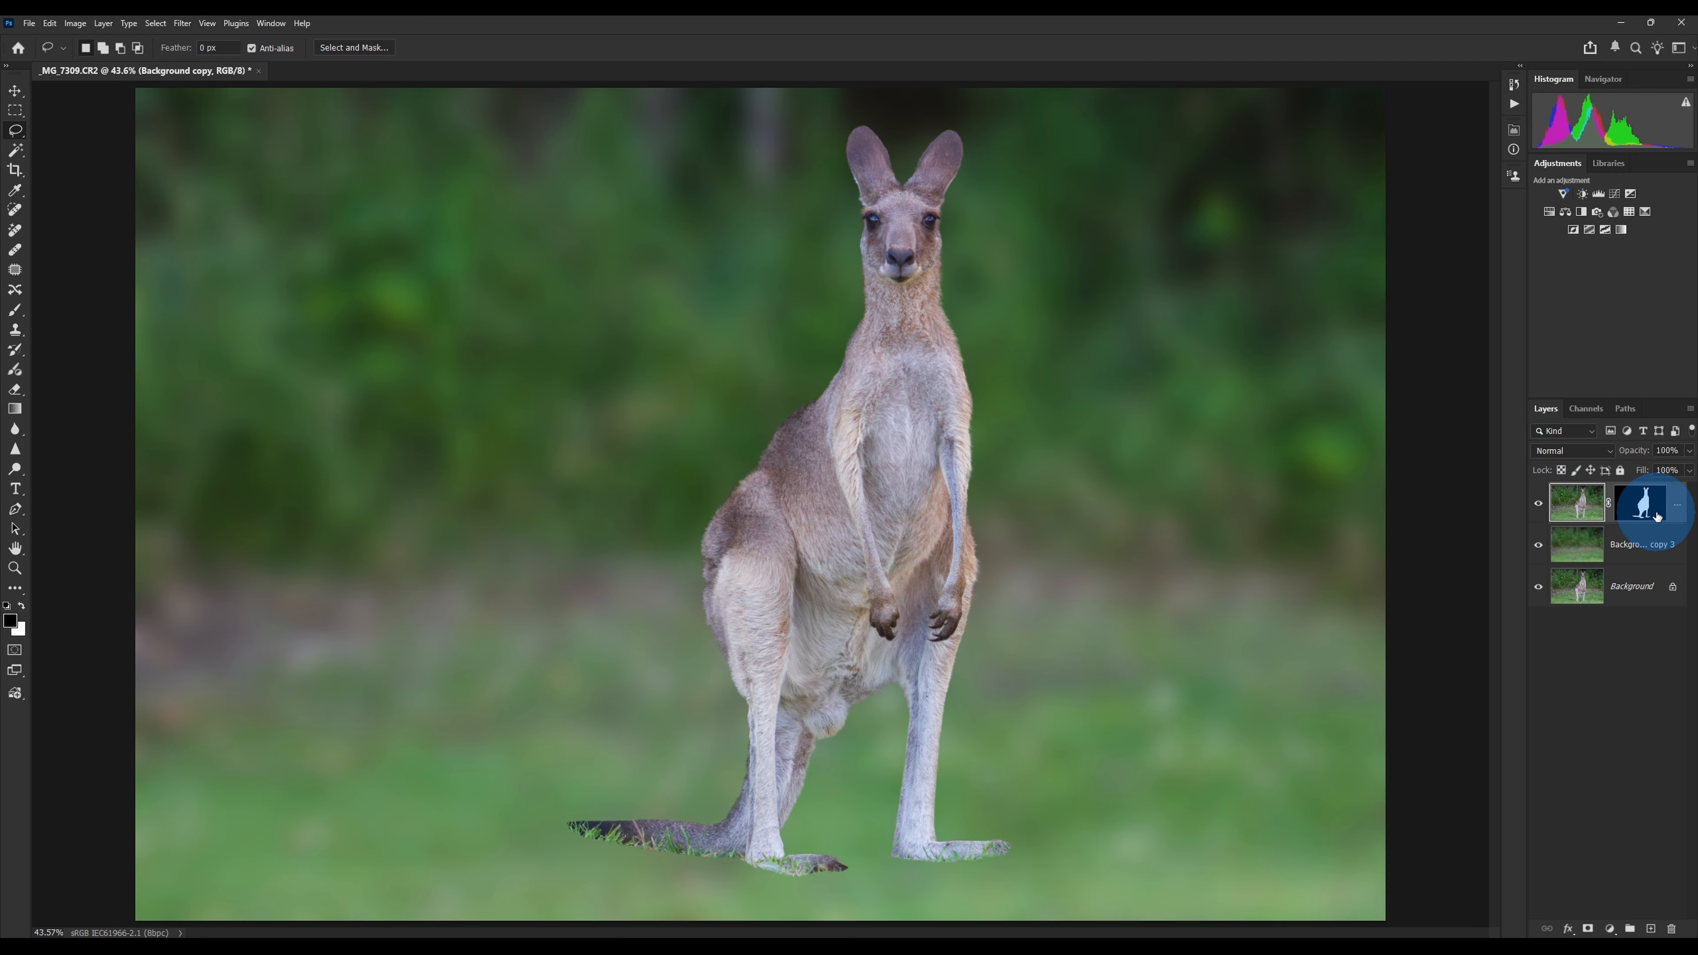
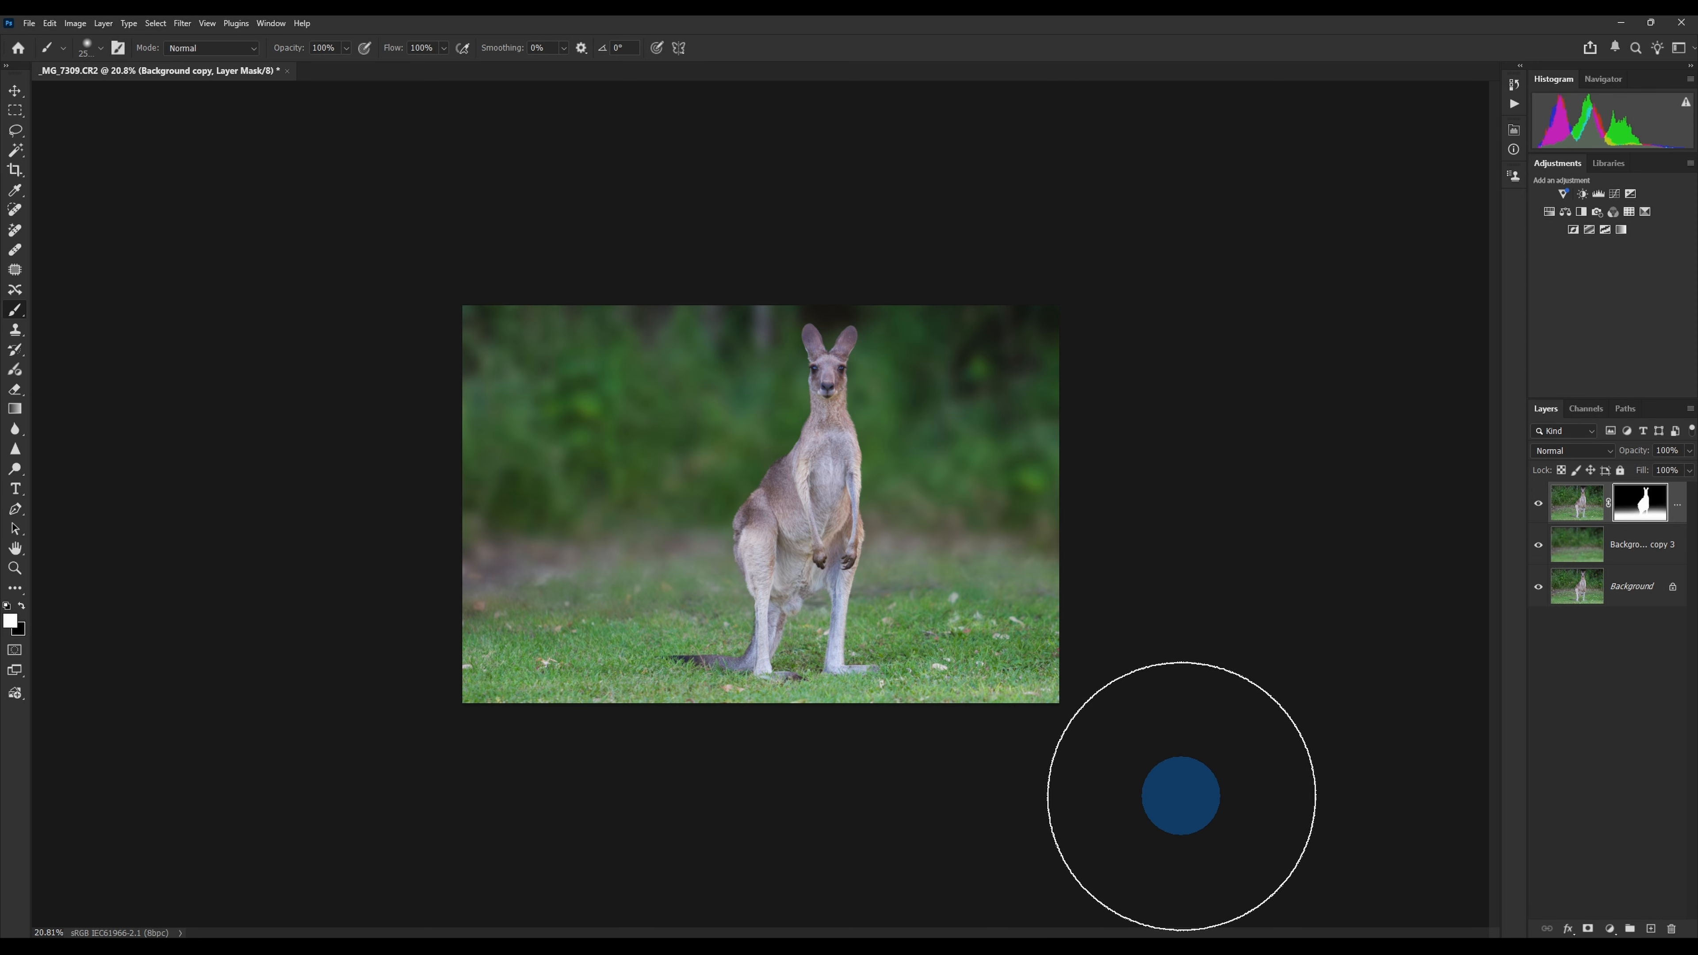
Step: Hide the blurred background layer to compare the edited photo with the unblurred original
{"action": "scroll", "coordinate": [1181, 796], "scroll_direction": "up", "scroll_amount": 3}
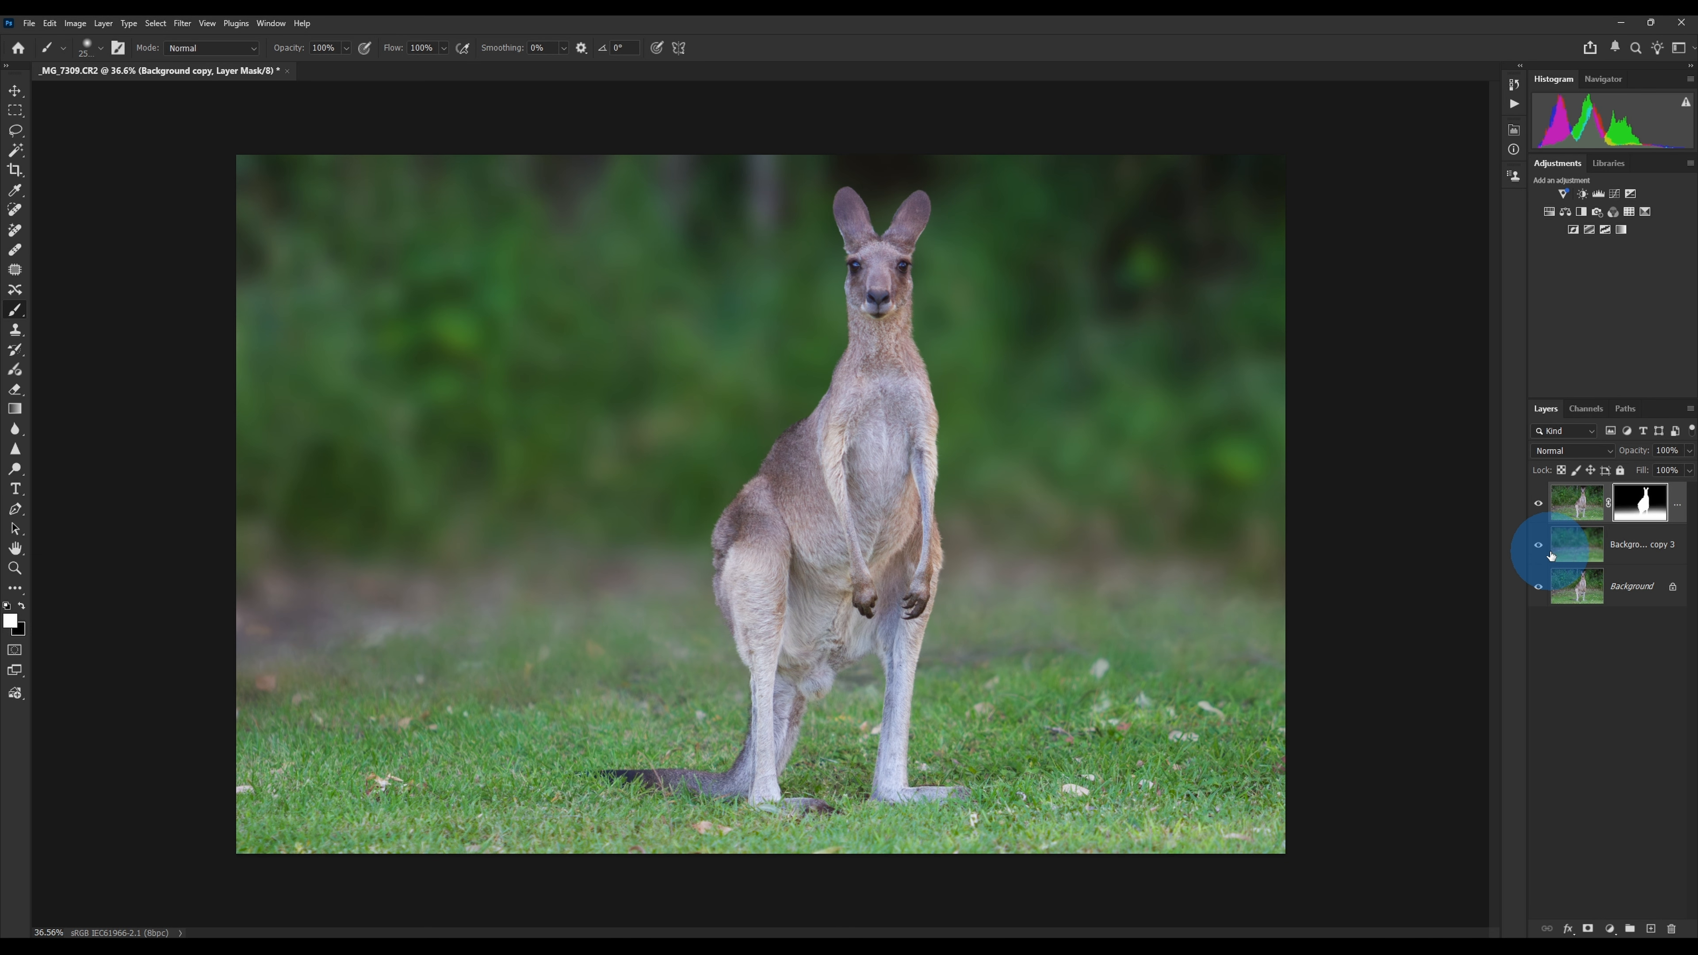
{"action": "left_click", "coordinate": [1539, 546]}
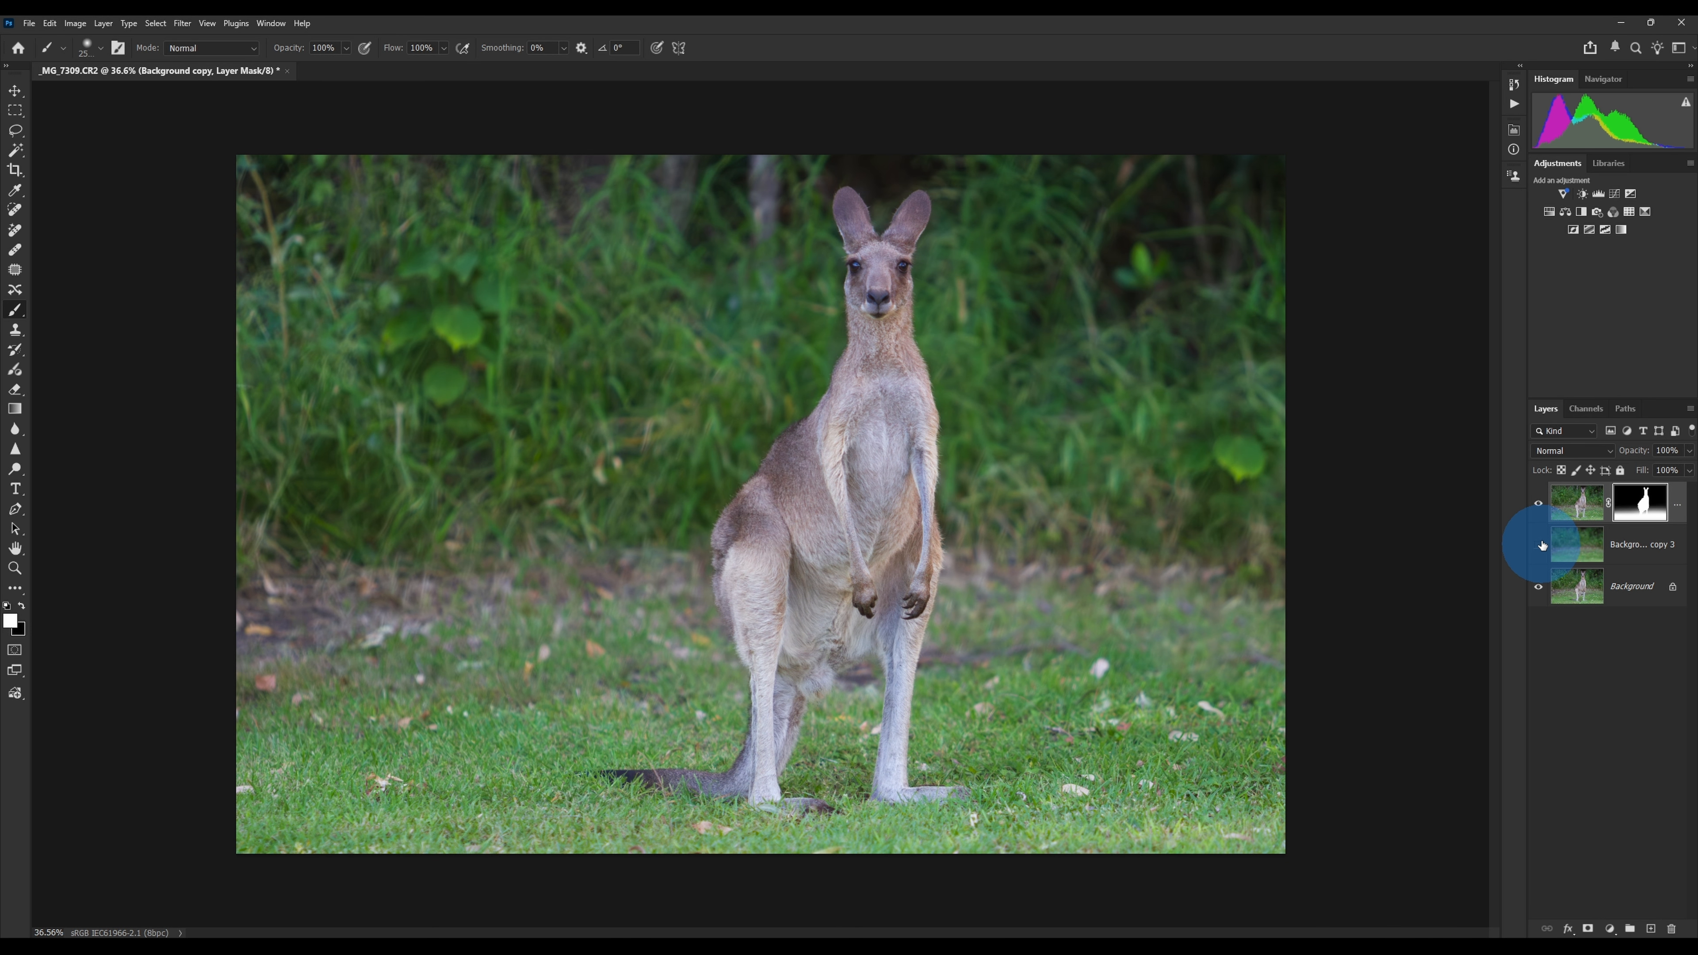
Step: Show the blurred background layer again and compare the photo with and without it
{"action": "left_click", "coordinate": [1541, 505]}
{"action": "left_click", "coordinate": [1541, 505]}
{"action": "left_click", "coordinate": [1539, 545]}
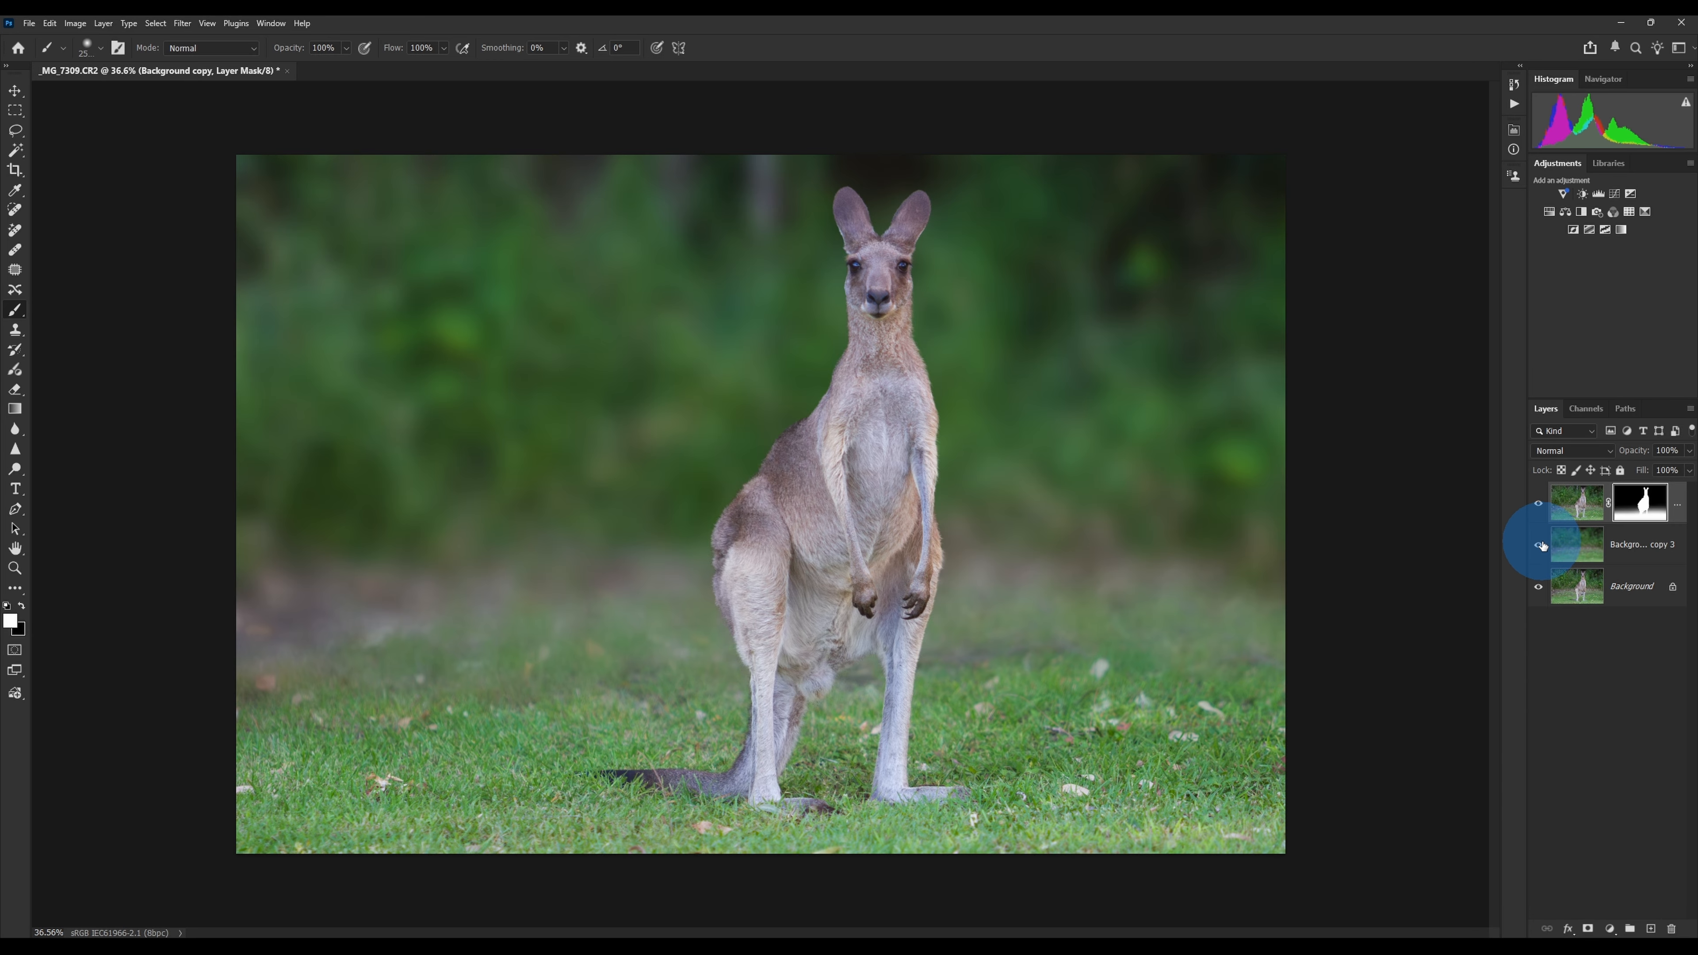
{"action": "left_click", "coordinate": [1540, 545]}
{"action": "left_click", "coordinate": [1539, 545]}
Step: Try the blurred Background copy 3 layer at 77% opacity and return it to 100%
{"action": "left_click", "coordinate": [1579, 547]}
{"action": "left_click_drag", "start_coordinate": [1687, 468], "coordinate": [1687, 472]}
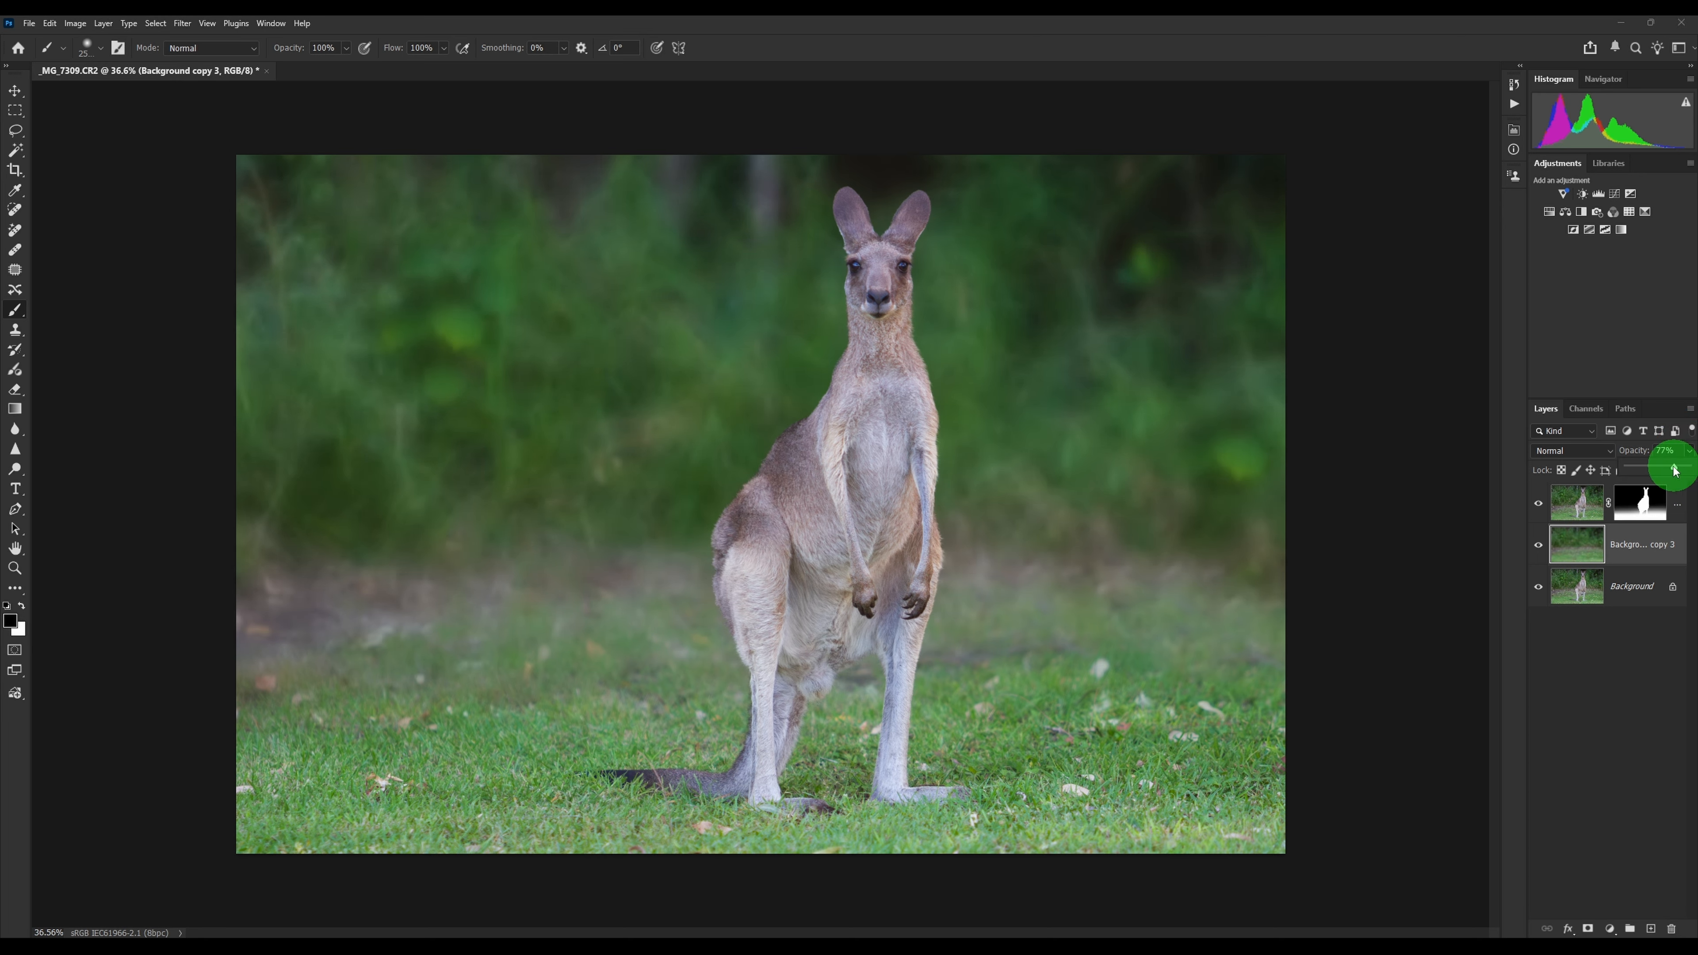
{"action": "left_click_drag", "start_coordinate": [1668, 471], "coordinate": [1689, 466]}
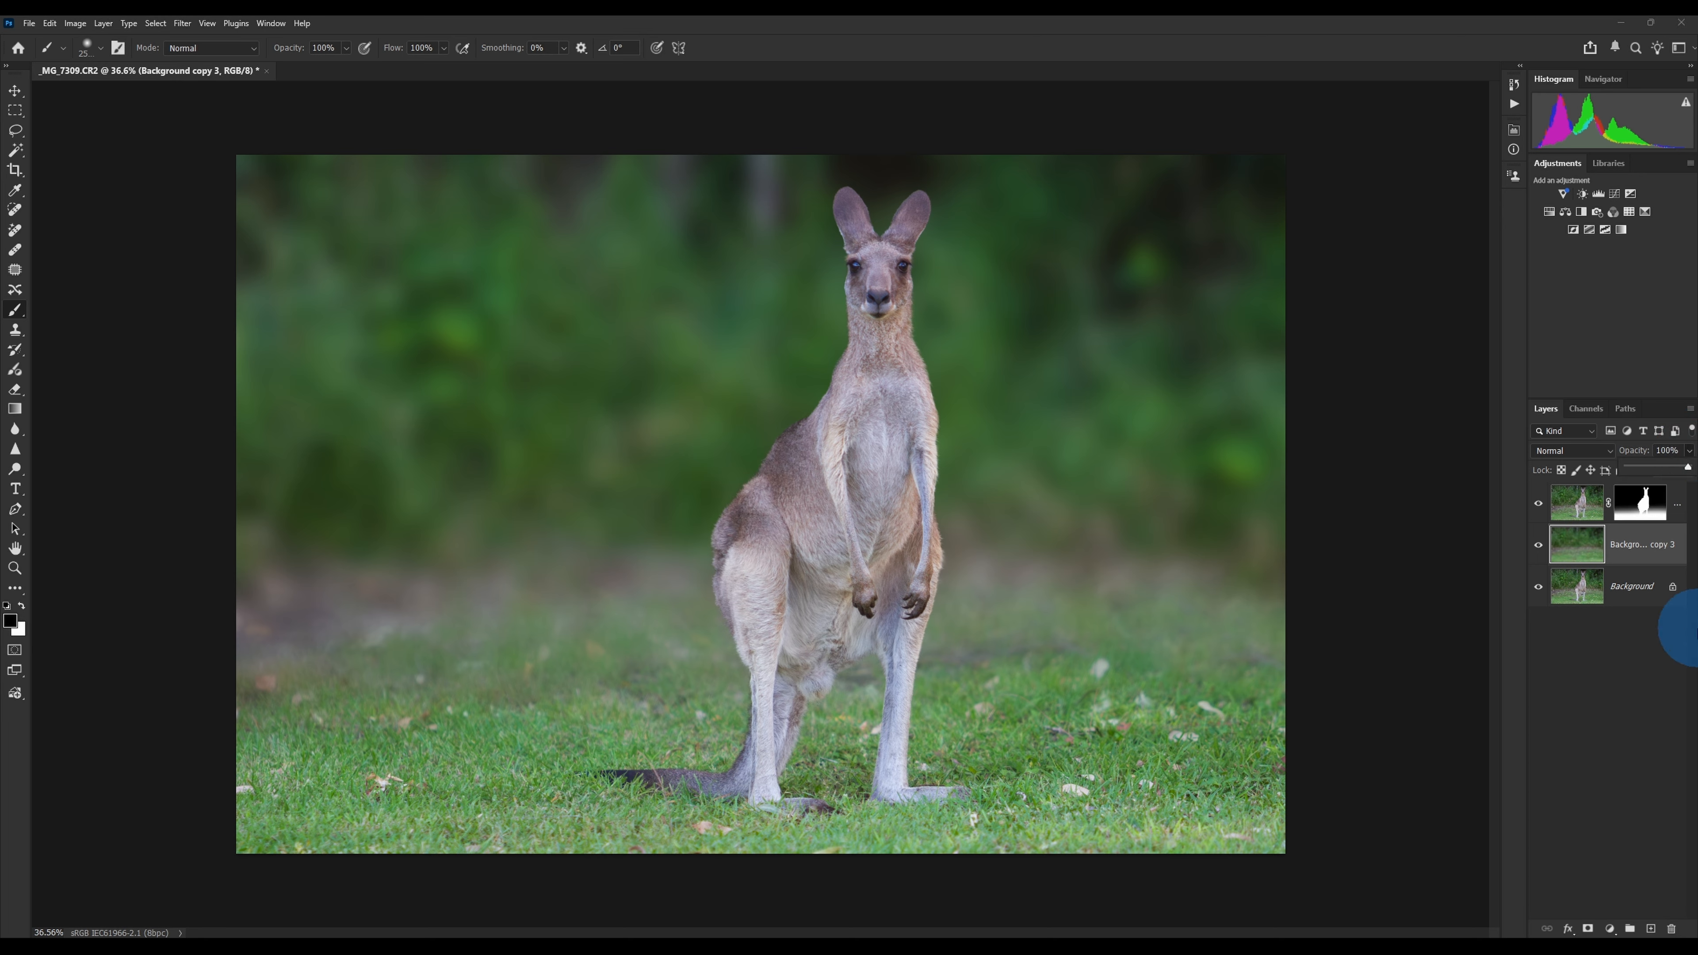
Step: Paint white at 15% brush opacity on the kangaroo layer's mask across the grass to soften the transition into the blur
{"action": "left_click", "coordinate": [1652, 510]}
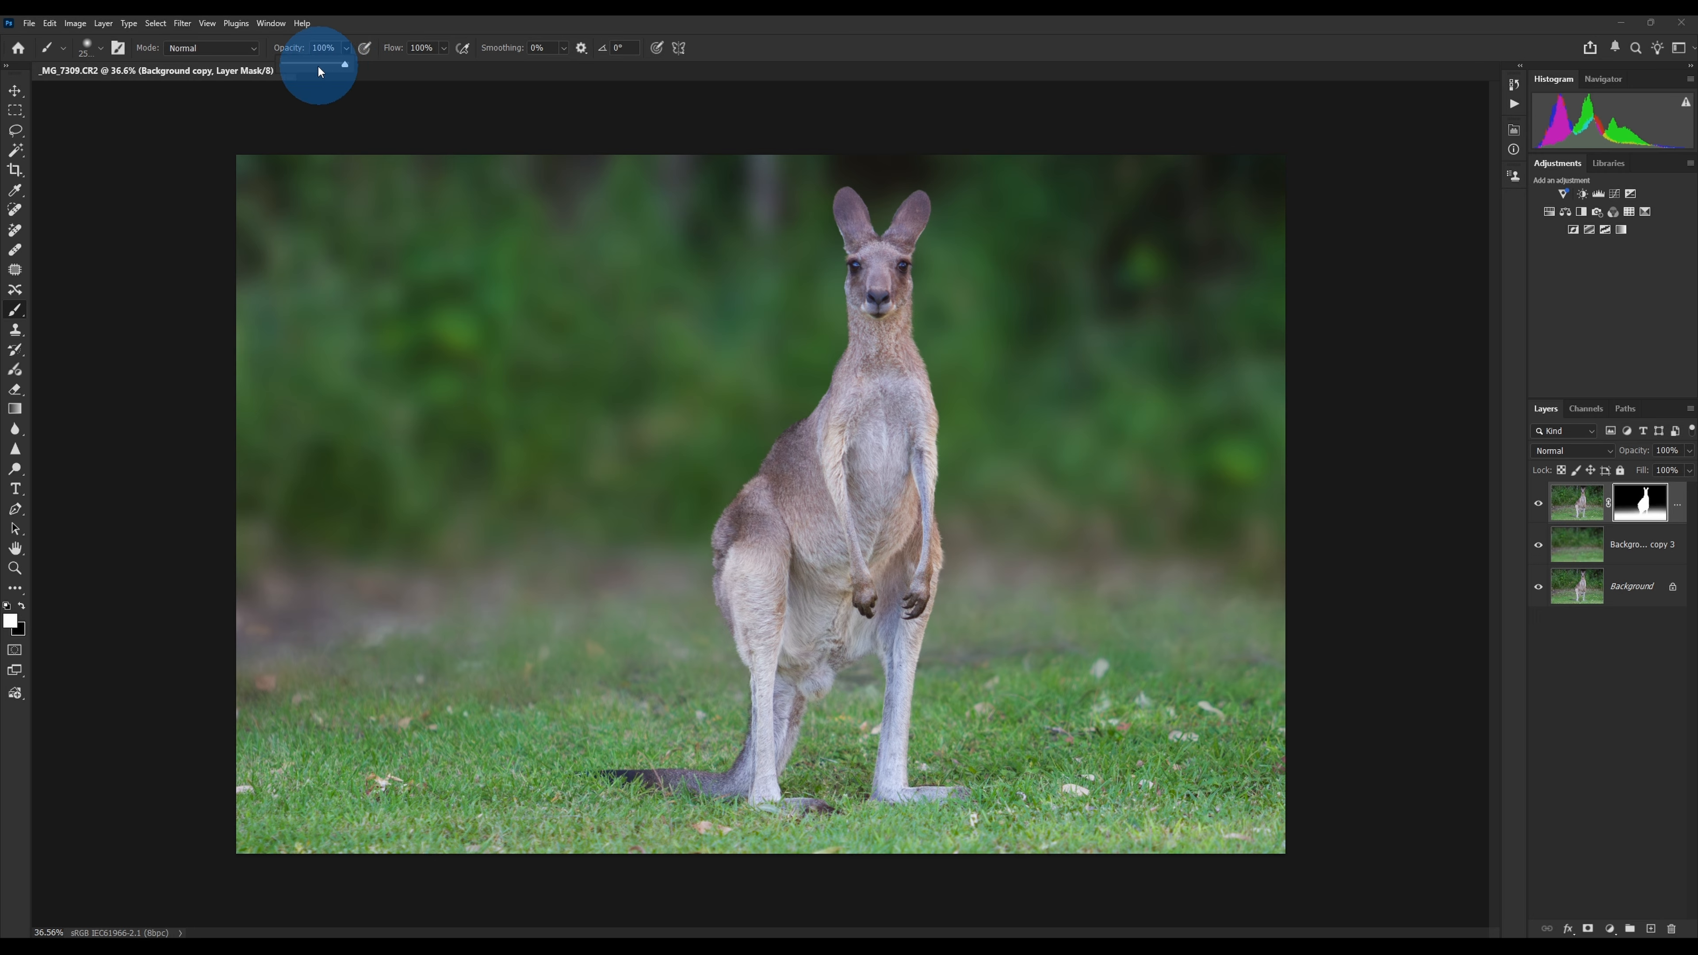
{"action": "left_click", "coordinate": [291, 65]}
{"action": "left_click", "coordinate": [778, 720]}
{"action": "left_click_drag", "start_coordinate": [778, 720], "coordinate": [152, 709]}
{"action": "left_click_drag", "start_coordinate": [1273, 714], "coordinate": [182, 735]}
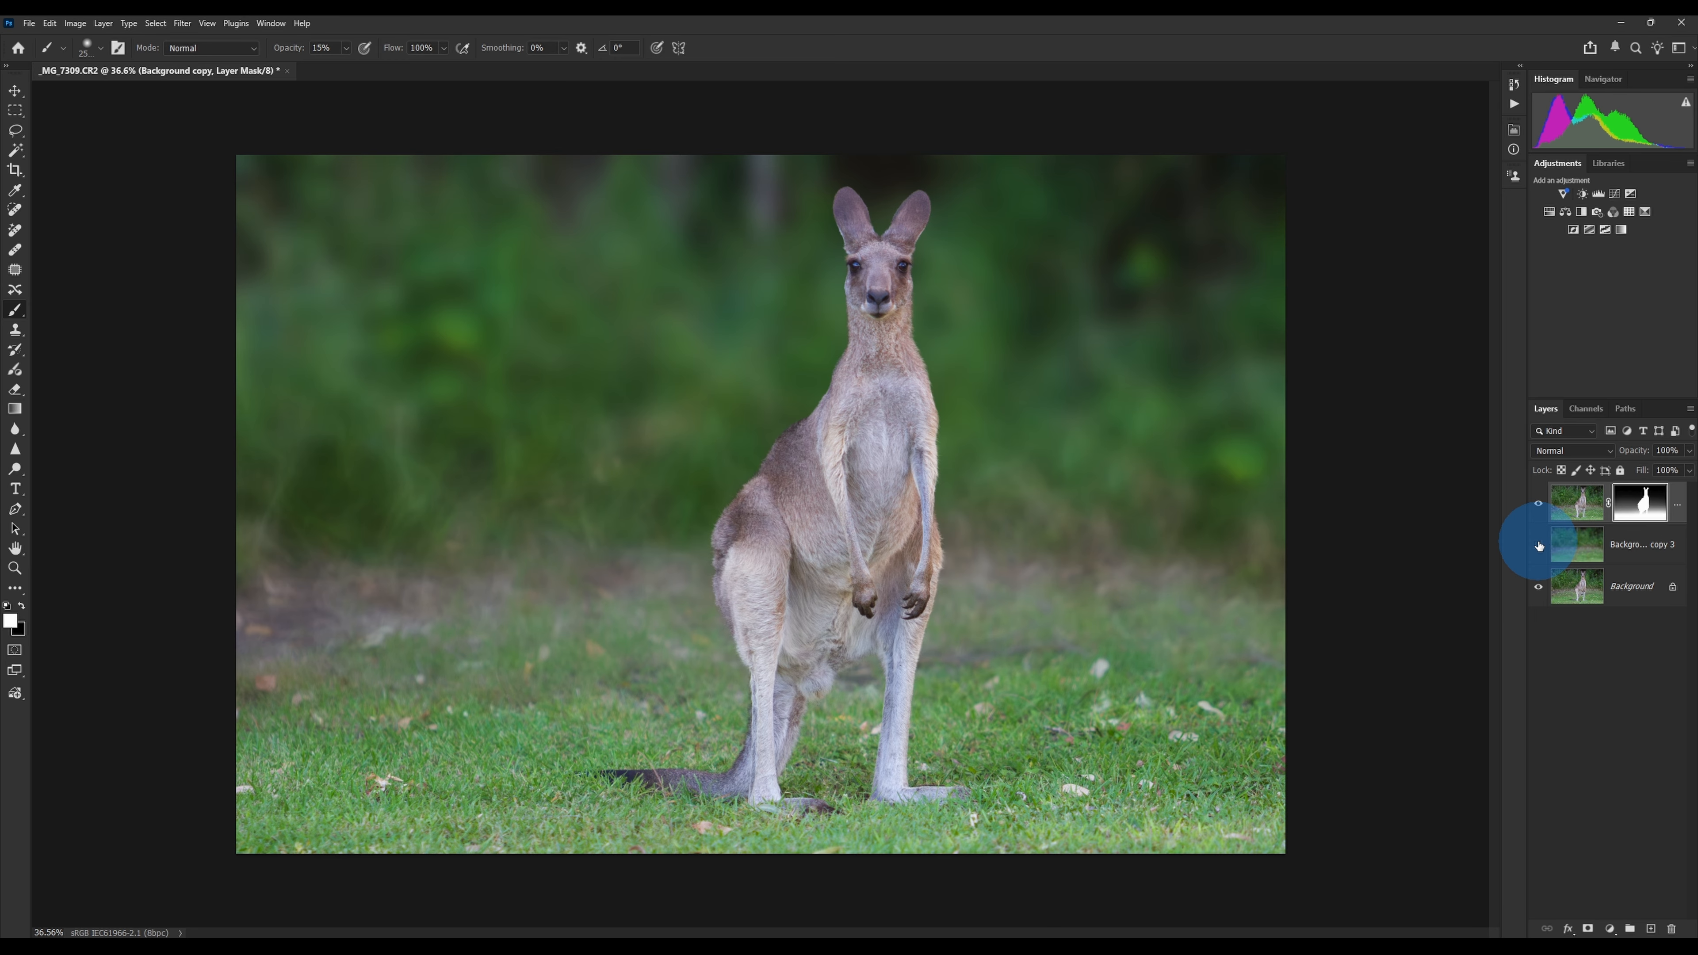
Step: Check the softened grass transition by toggling the visibility of the blurred background layer
{"action": "left_click", "coordinate": [1539, 546]}
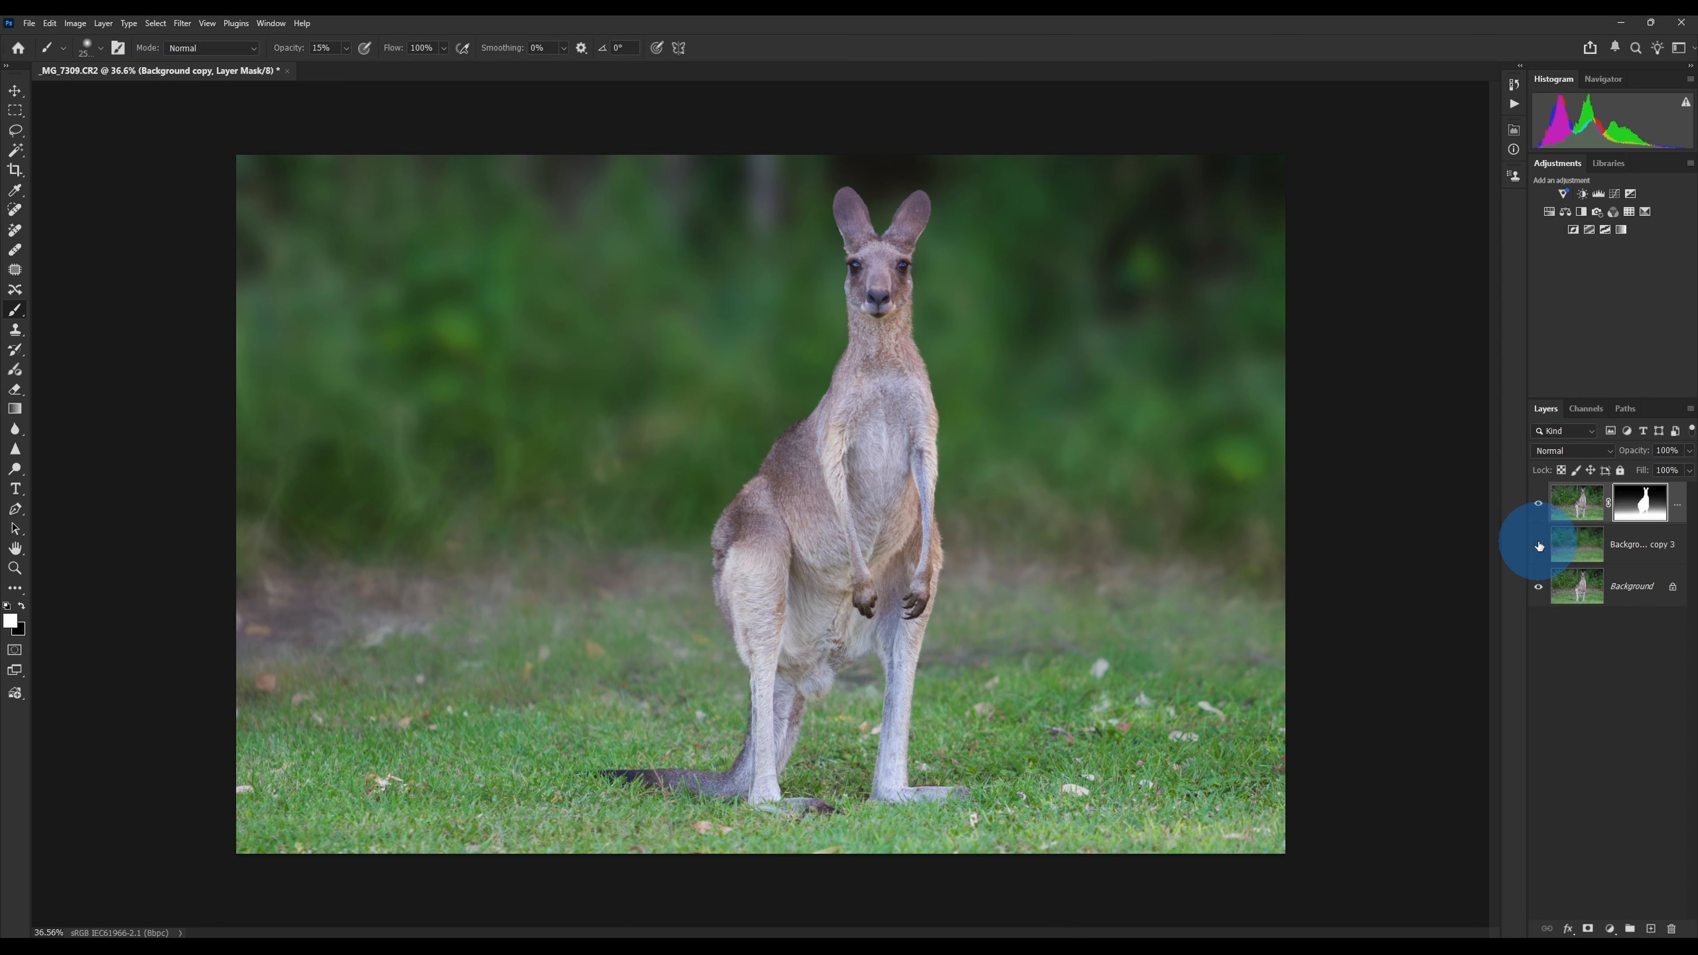
{"action": "left_click", "coordinate": [1539, 546]}
{"action": "left_click", "coordinate": [1539, 546]}
Step: Inspect the kangaroo's head, torso and fur edges up close with and without the blurred background layer
{"action": "scroll", "coordinate": [829, 616], "scroll_direction": "up", "scroll_amount": 4}
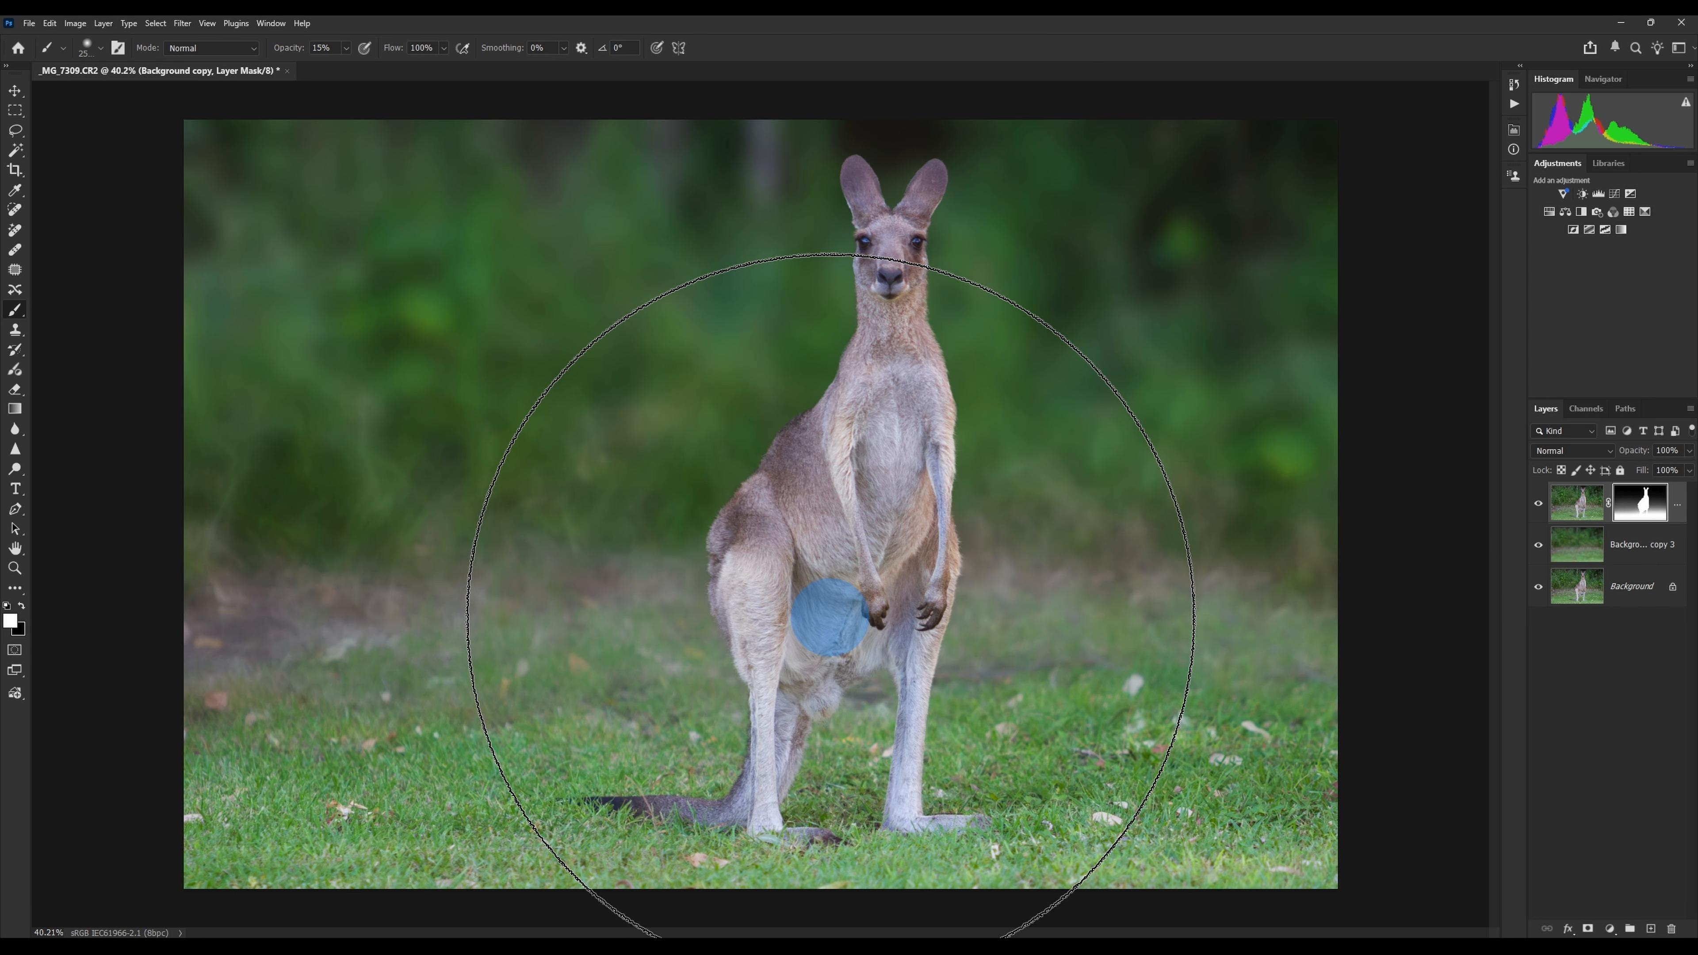
{"action": "scroll", "coordinate": [912, 610], "scroll_direction": "up", "scroll_amount": 5}
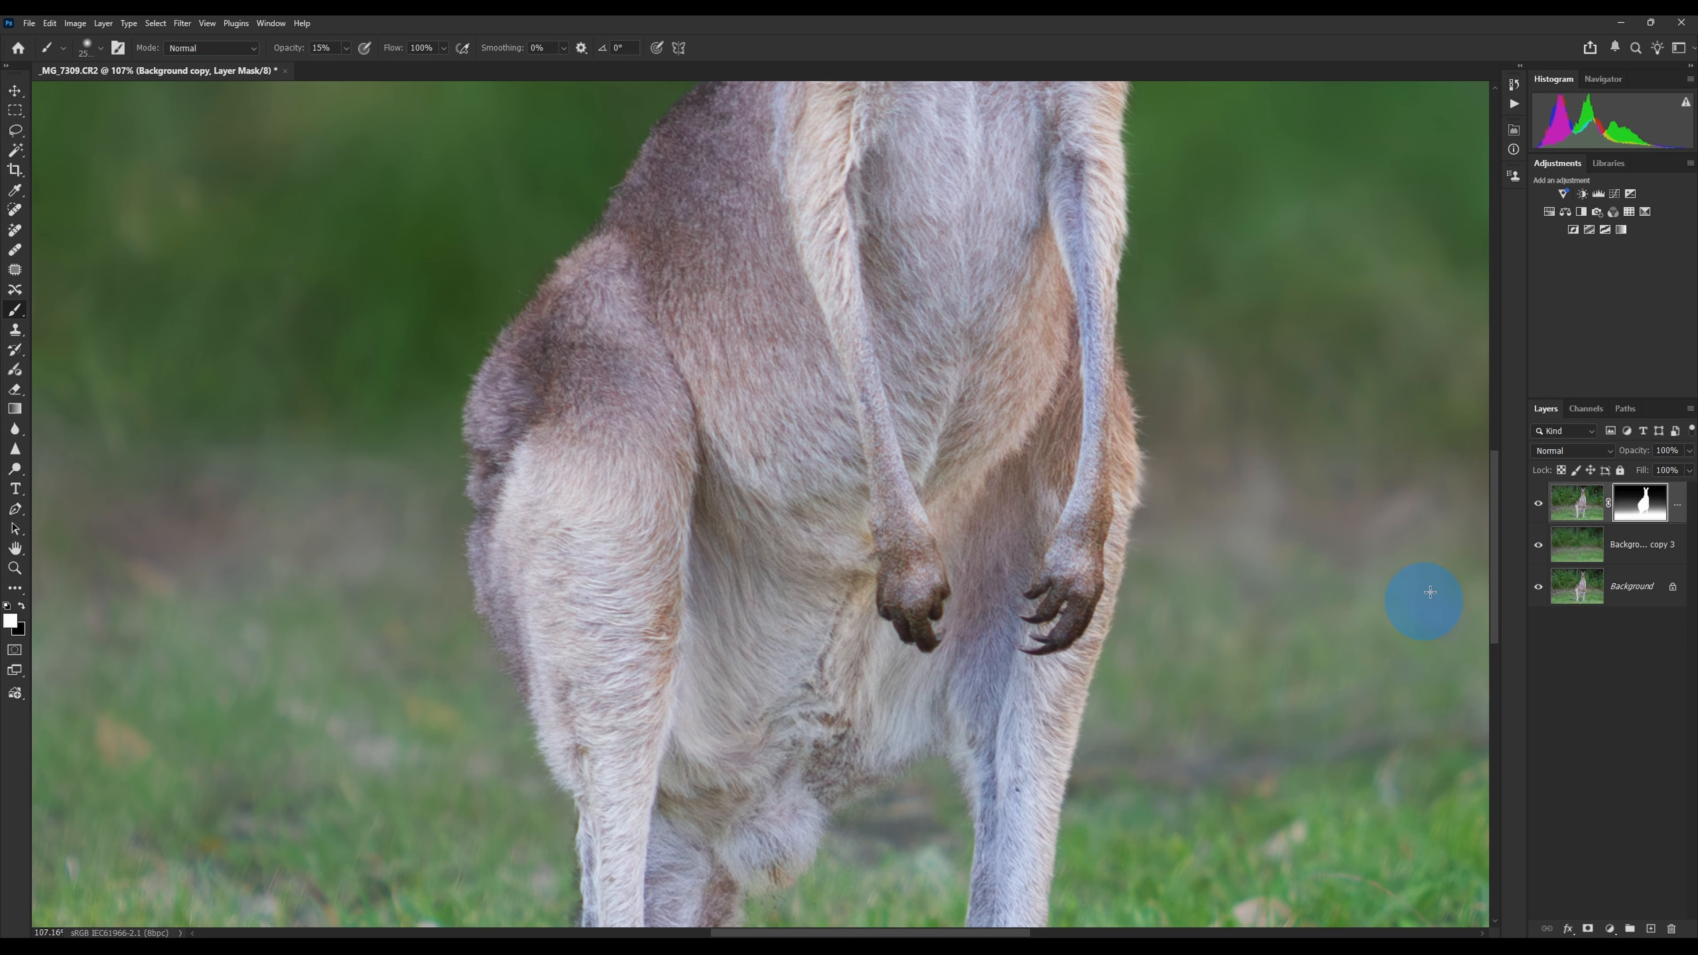
{"action": "left_click_drag", "start_coordinate": [1493, 590], "coordinate": [1505, 429]}
{"action": "left_click", "coordinate": [1538, 545]}
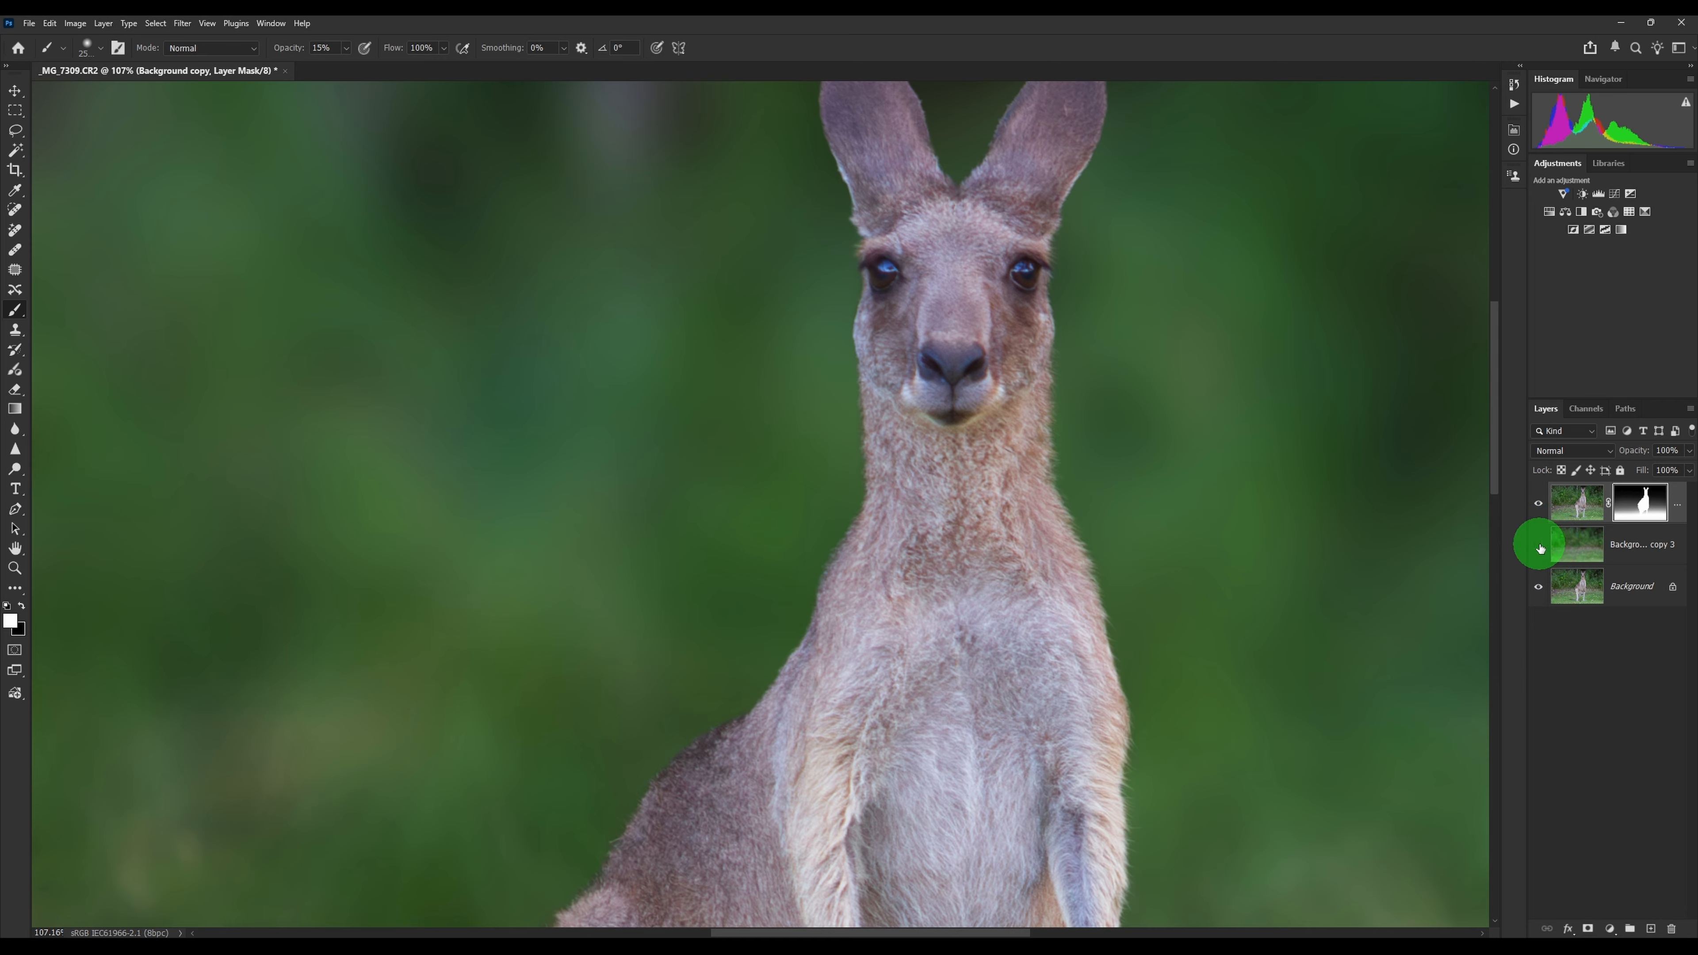
{"action": "left_click", "coordinate": [1538, 546]}
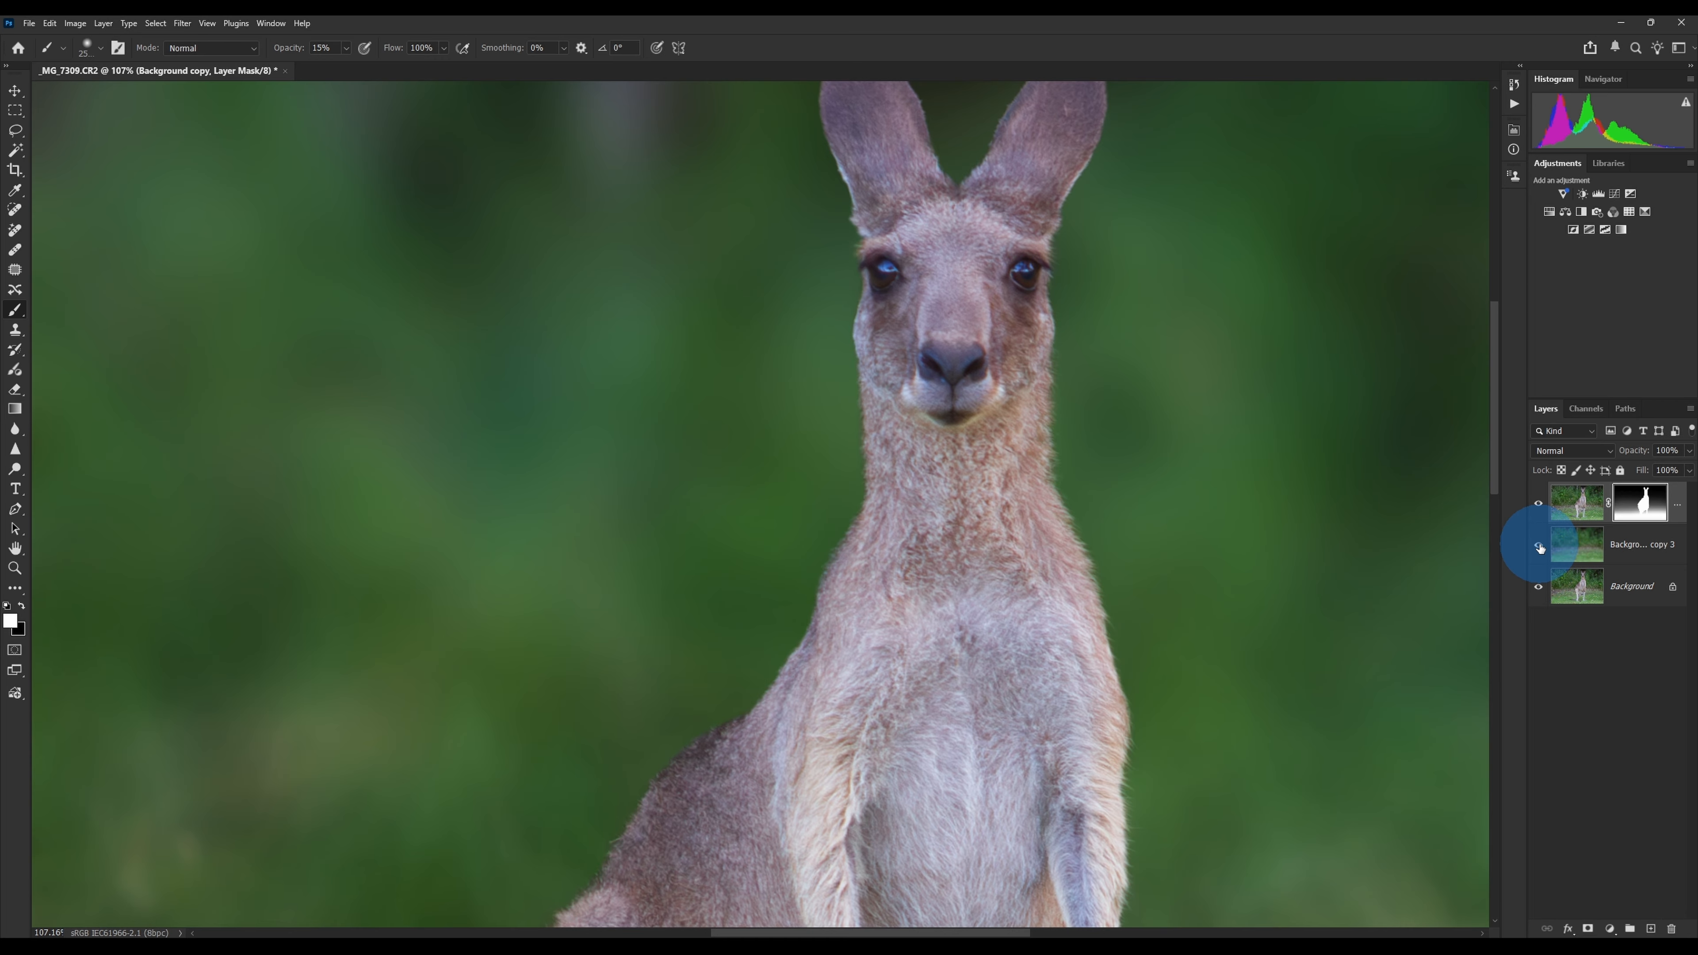
{"action": "left_click", "coordinate": [1538, 546]}
{"action": "left_click", "coordinate": [1539, 545]}
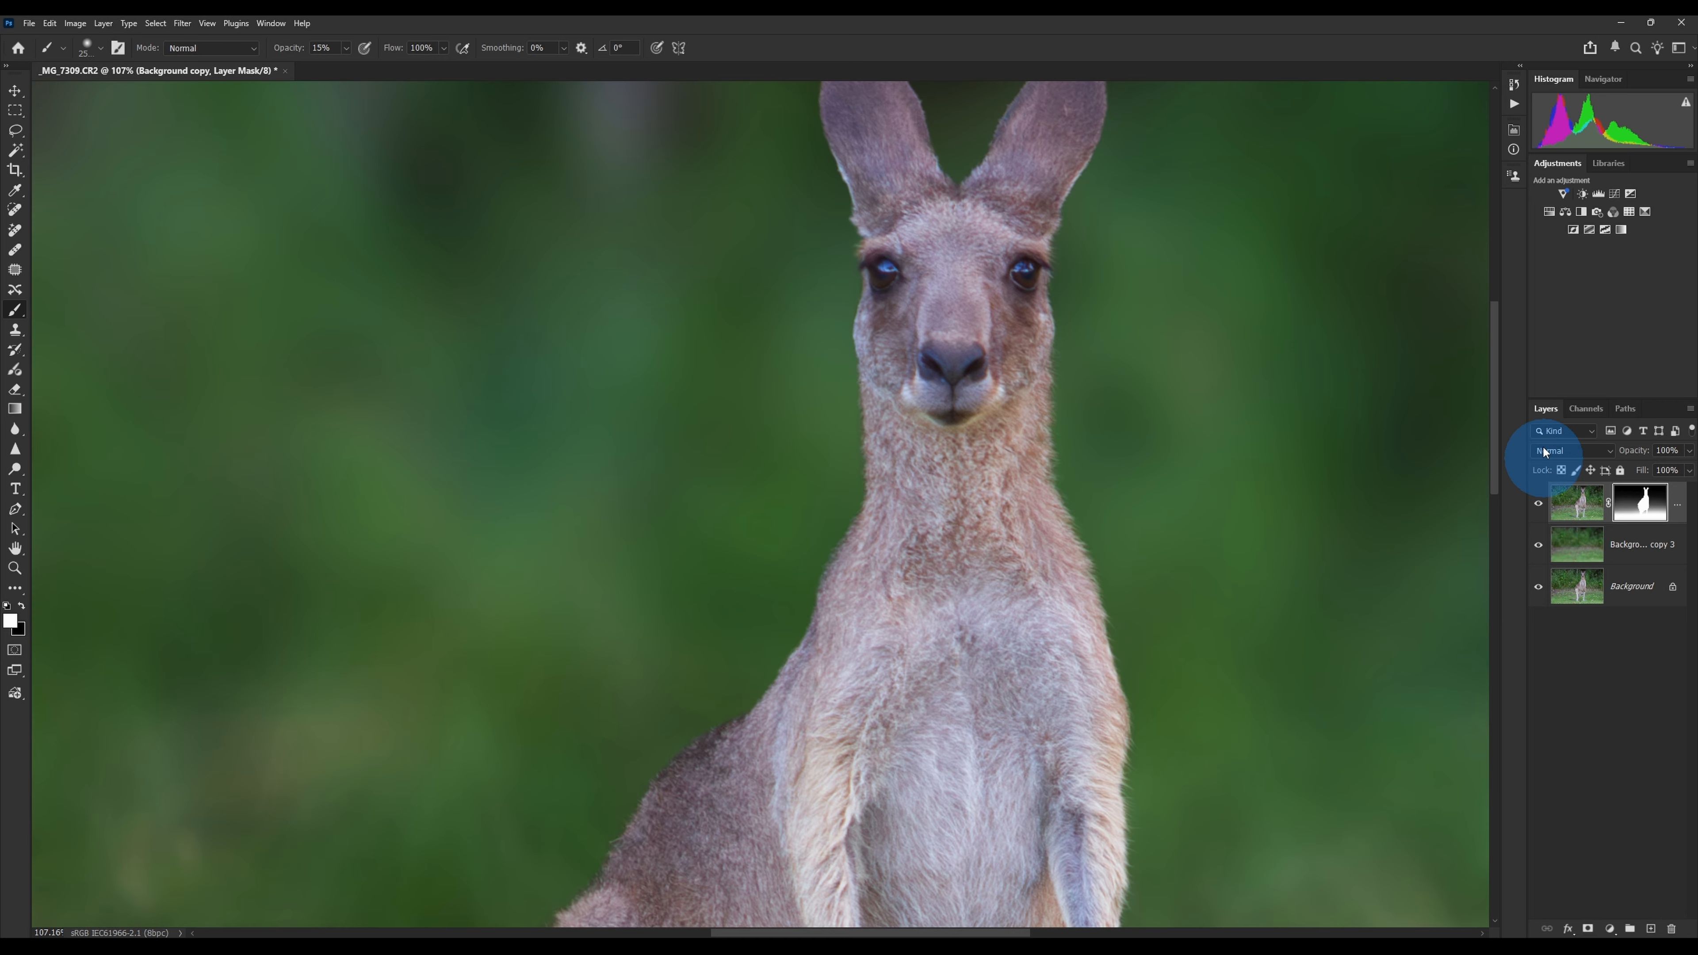
{"action": "left_click_drag", "start_coordinate": [1496, 407], "coordinate": [1493, 467]}
{"action": "scroll", "coordinate": [1130, 592], "scroll_direction": "up", "scroll_amount": 3}
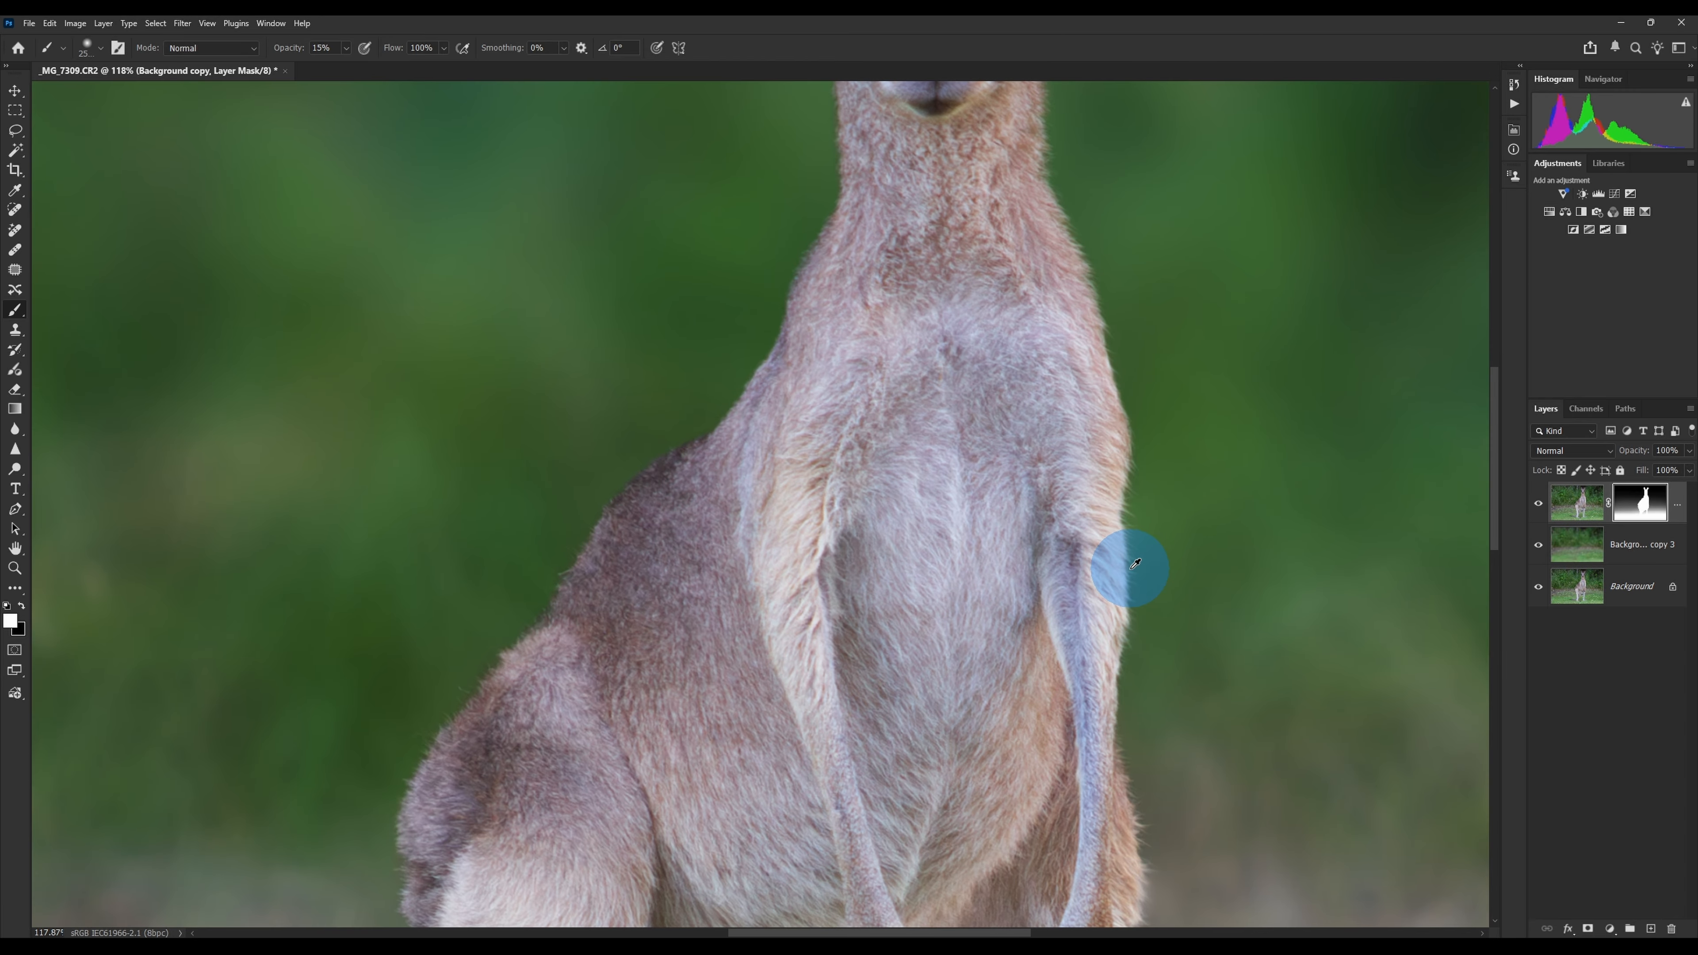
{"action": "left_click", "coordinate": [1539, 545]}
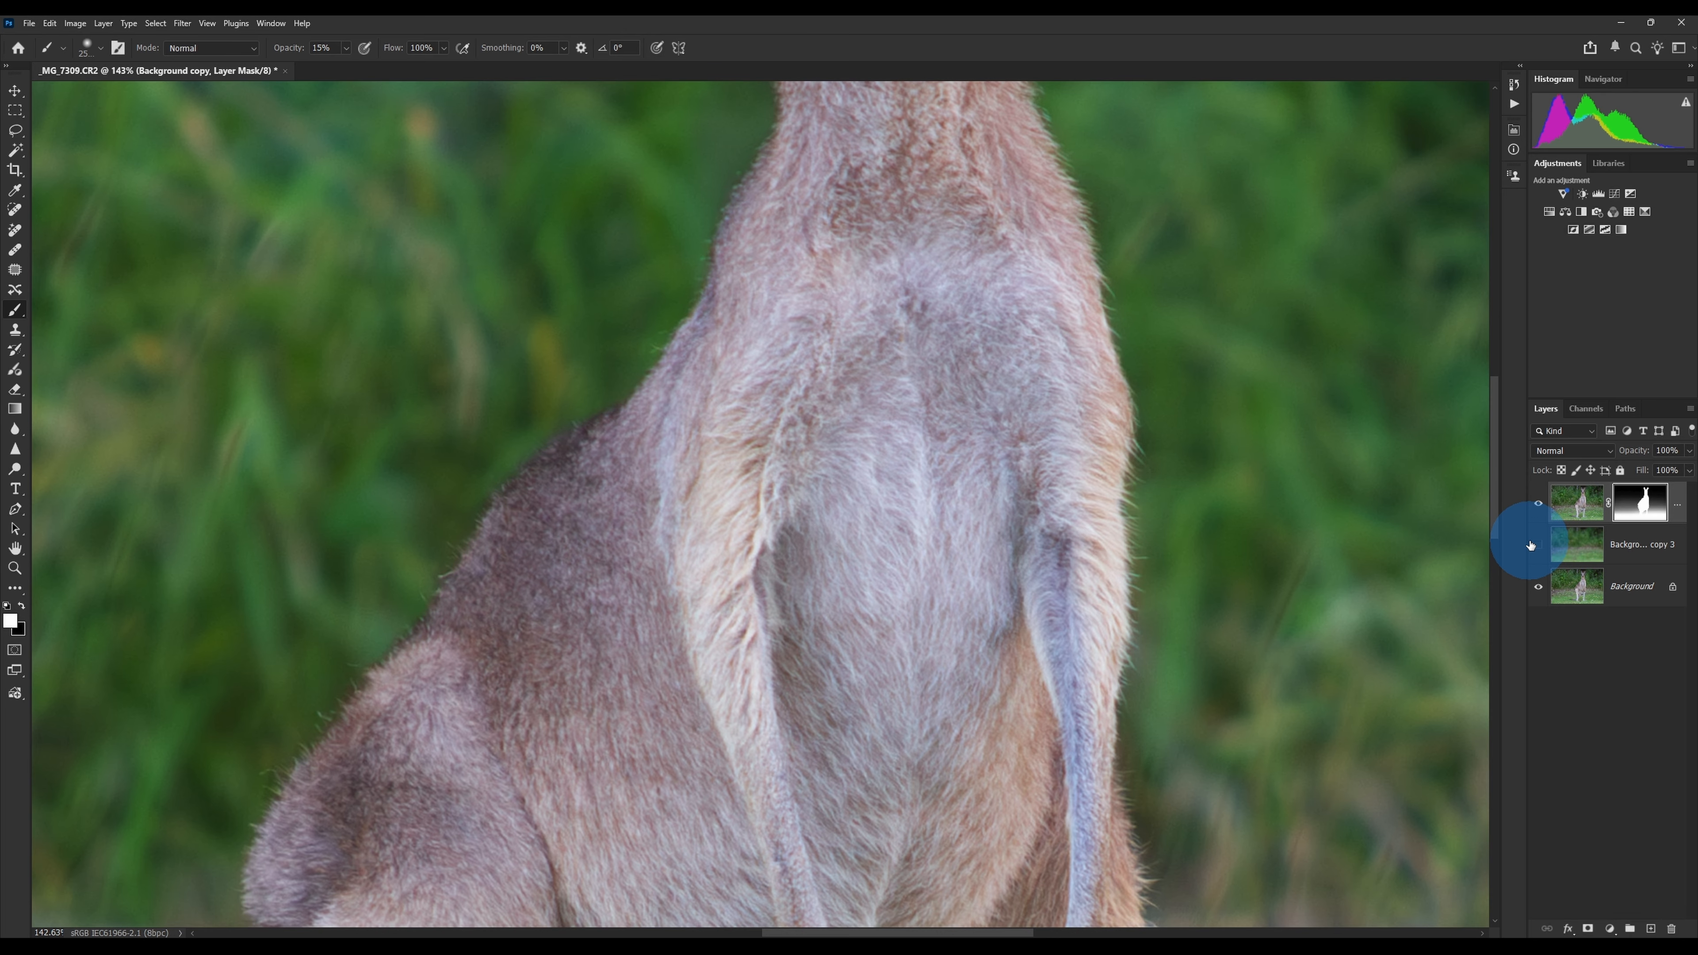
{"action": "left_click", "coordinate": [1532, 545]}
Step: Reduce the mask brush to about 80 px and paint white at 15% opacity along the kangaroo's torso and back edges
{"action": "left_click", "coordinate": [1645, 509]}
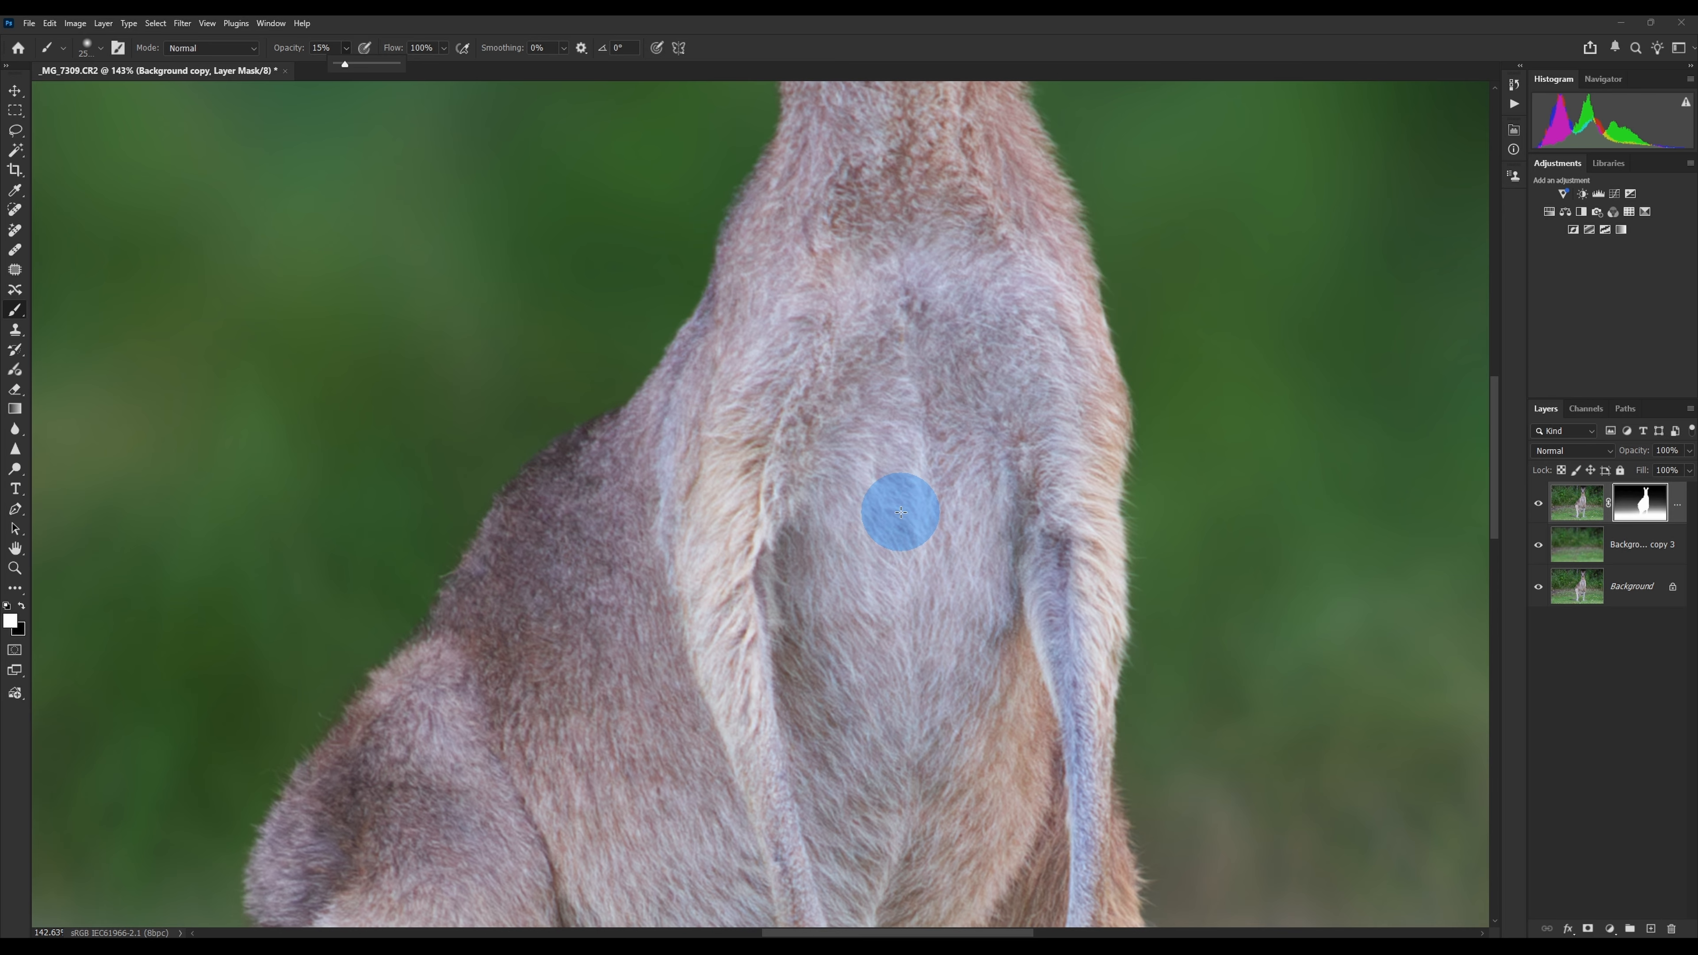
{"action": "left_click", "coordinate": [936, 493]}
{"action": "key", "text": "bracketleft"}
{"action": "key", "text": "bracketleft"}
{"action": "key", "text": "bracketleft"}
{"action": "key", "text": "bracketleft"}
{"action": "key", "text": "bracketleft"}
{"action": "key", "text": "bracketleft"}
{"action": "key", "text": "bracketleft"}
{"action": "key", "text": "bracketleft"}
{"action": "key", "text": "bracketleft"}
{"action": "key", "text": "bracketleft"}
{"action": "key", "text": "bracketleft"}
{"action": "key", "text": "bracketleft"}
{"action": "key", "text": "bracketleft"}
{"action": "key", "text": "bracketleft"}
{"action": "key", "text": "bracketleft"}
{"action": "key", "text": "bracketleft"}
{"action": "key", "text": "bracketleft"}
{"action": "key", "text": "bracketleft"}
{"action": "key", "text": "bracketleft"}
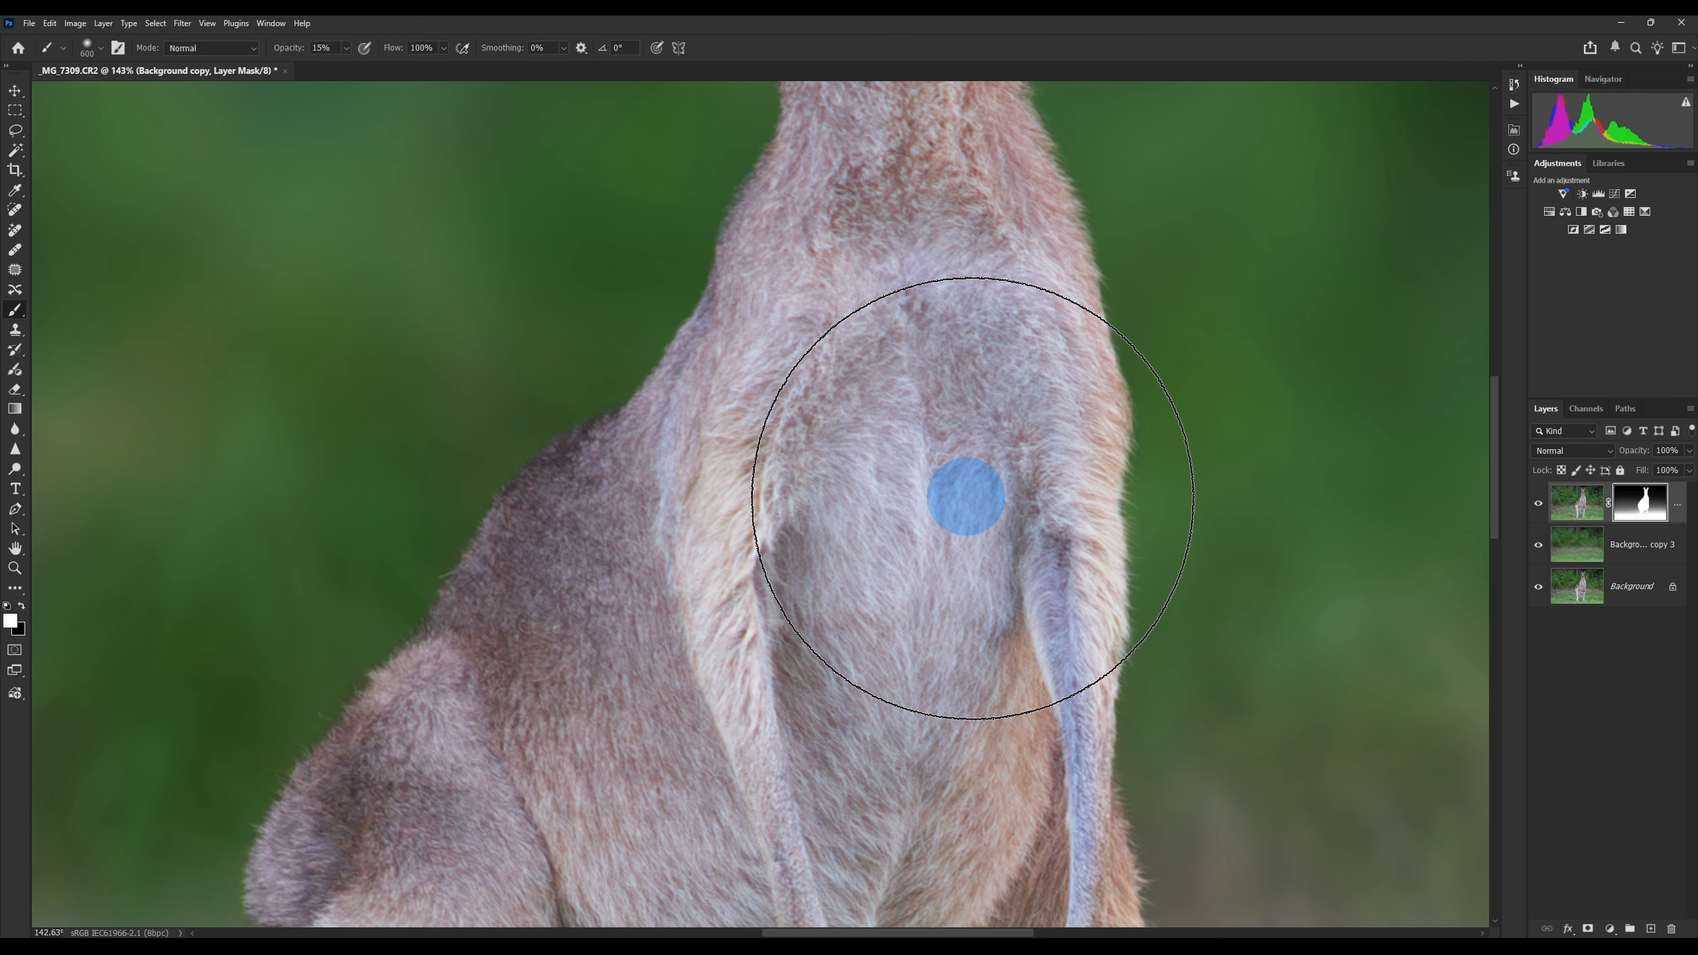
{"action": "key", "text": "bracketleft"}
{"action": "key", "text": "bracketleft"}
{"action": "key", "text": "bracketleft"}
{"action": "key", "text": "bracketleft"}
{"action": "key", "text": "bracketleft"}
{"action": "key", "text": "bracketleft"}
{"action": "key", "text": "bracketleft"}
{"action": "key", "text": "bracketleft"}
{"action": "key", "text": "bracketleft"}
{"action": "key", "text": "bracketleft"}
{"action": "key", "text": "bracketleft"}
{"action": "mouse_move", "coordinate": [1100, 660]}
{"action": "left_mouse_down"}
{"action": "mouse_move", "coordinate": [1106, 568]}
{"action": "mouse_move", "coordinate": [1131, 608]}
{"action": "mouse_move", "coordinate": [1099, 450]}
{"action": "mouse_move", "coordinate": [1103, 659]}
{"action": "mouse_move", "coordinate": [1098, 337]}
{"action": "mouse_move", "coordinate": [1142, 489]}
{"action": "mouse_move", "coordinate": [1054, 261]}
{"action": "mouse_move", "coordinate": [1096, 409]}
{"action": "mouse_move", "coordinate": [1099, 306]}
{"action": "mouse_move", "coordinate": [990, 200]}
{"action": "mouse_move", "coordinate": [1032, 197]}
{"action": "mouse_move", "coordinate": [1141, 629]}
{"action": "mouse_move", "coordinate": [1118, 442]}
{"action": "mouse_move", "coordinate": [1105, 863]}
{"action": "mouse_move", "coordinate": [1127, 684]}
{"action": "mouse_move", "coordinate": [1162, 912]}
{"action": "mouse_move", "coordinate": [1104, 735]}
{"action": "mouse_move", "coordinate": [1116, 872]}
{"action": "mouse_move", "coordinate": [867, 832]}
{"action": "mouse_move", "coordinate": [606, 542]}
{"action": "mouse_move", "coordinate": [680, 417]}
{"action": "mouse_move", "coordinate": [431, 549]}
{"action": "mouse_move", "coordinate": [645, 500]}
{"action": "mouse_move", "coordinate": [644, 403]}
{"action": "mouse_move", "coordinate": [433, 734]}
{"action": "mouse_move", "coordinate": [510, 595]}
{"action": "mouse_move", "coordinate": [301, 759]}
{"action": "left_mouse_up"}
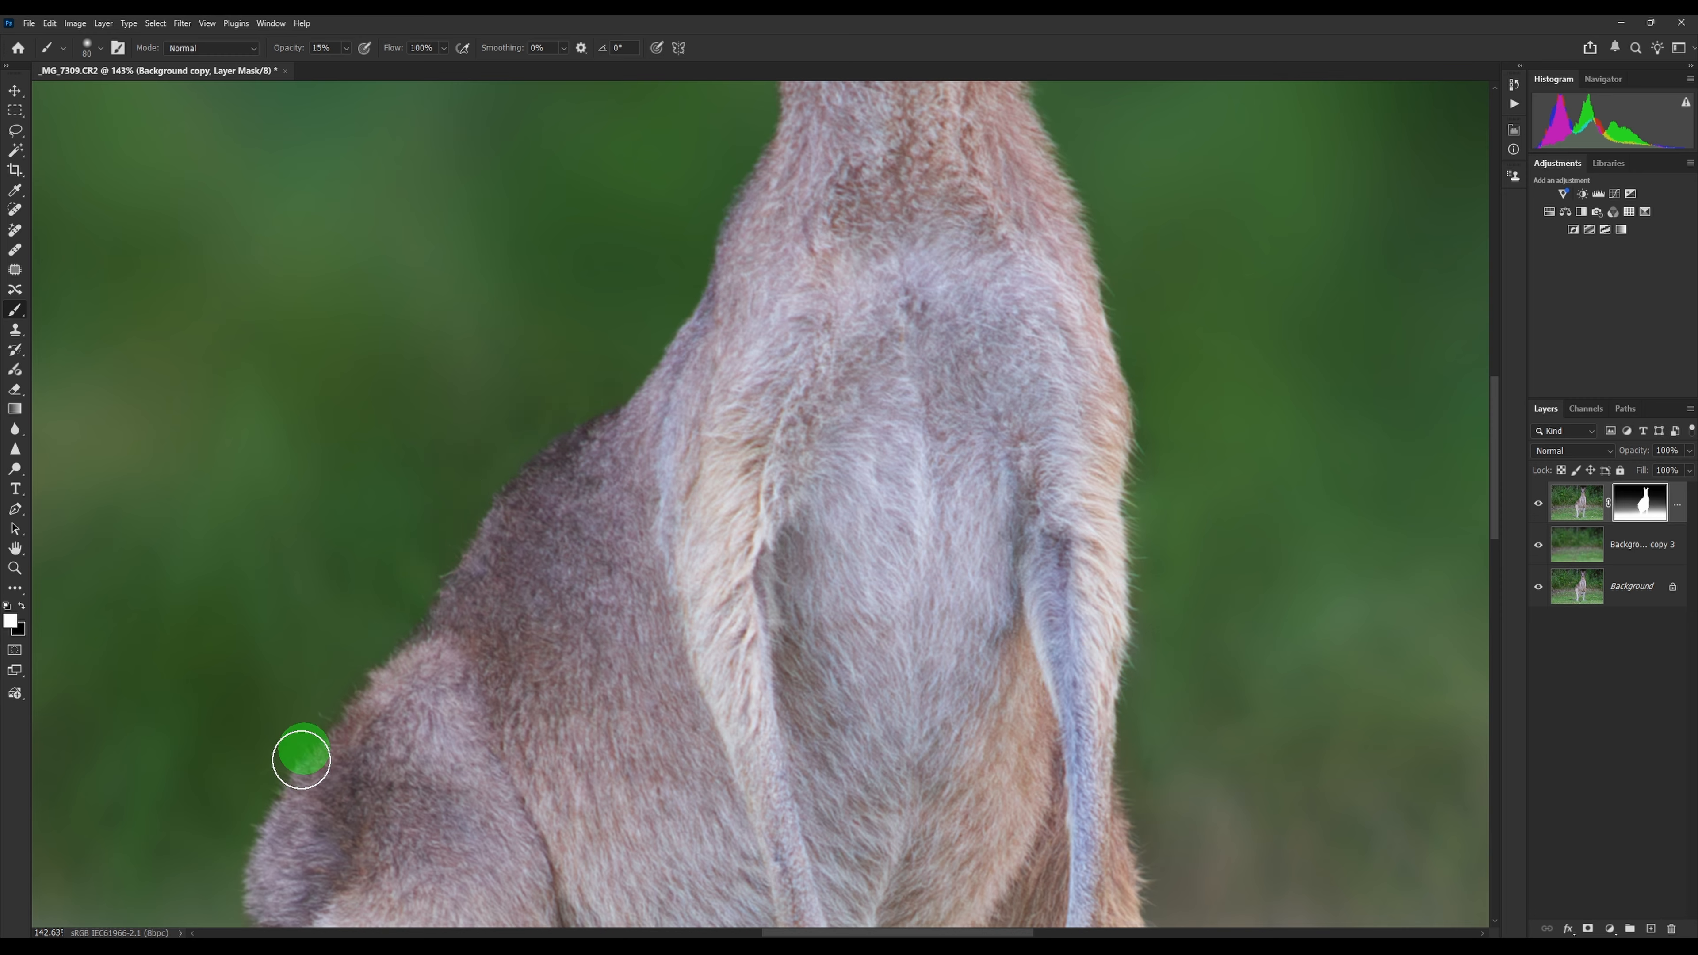
{"action": "mouse_move", "coordinate": [341, 686]}
{"action": "left_mouse_down"}
{"action": "mouse_move", "coordinate": [378, 761]}
{"action": "mouse_move", "coordinate": [238, 868]}
{"action": "mouse_move", "coordinate": [675, 427]}
{"action": "mouse_move", "coordinate": [581, 489]}
{"action": "mouse_move", "coordinate": [761, 299]}
{"action": "mouse_move", "coordinate": [1550, 520]}
{"action": "mouse_move", "coordinate": [1491, 502]}
{"action": "mouse_move", "coordinate": [1499, 416]}
{"action": "left_mouse_up"}
Step: Paint white on the mask at 15% opacity around the kangaroo's ears, face and neck edges
{"action": "mouse_move", "coordinate": [1056, 703]}
{"action": "left_mouse_down"}
{"action": "mouse_move", "coordinate": [1059, 592]}
{"action": "mouse_move", "coordinate": [1026, 596]}
{"action": "mouse_move", "coordinate": [1076, 734]}
{"action": "mouse_move", "coordinate": [1030, 546]}
{"action": "mouse_move", "coordinate": [1048, 636]}
{"action": "mouse_move", "coordinate": [1012, 292]}
{"action": "mouse_move", "coordinate": [990, 507]}
{"action": "mouse_move", "coordinate": [1003, 602]}
{"action": "mouse_move", "coordinate": [1031, 151]}
{"action": "left_mouse_up"}
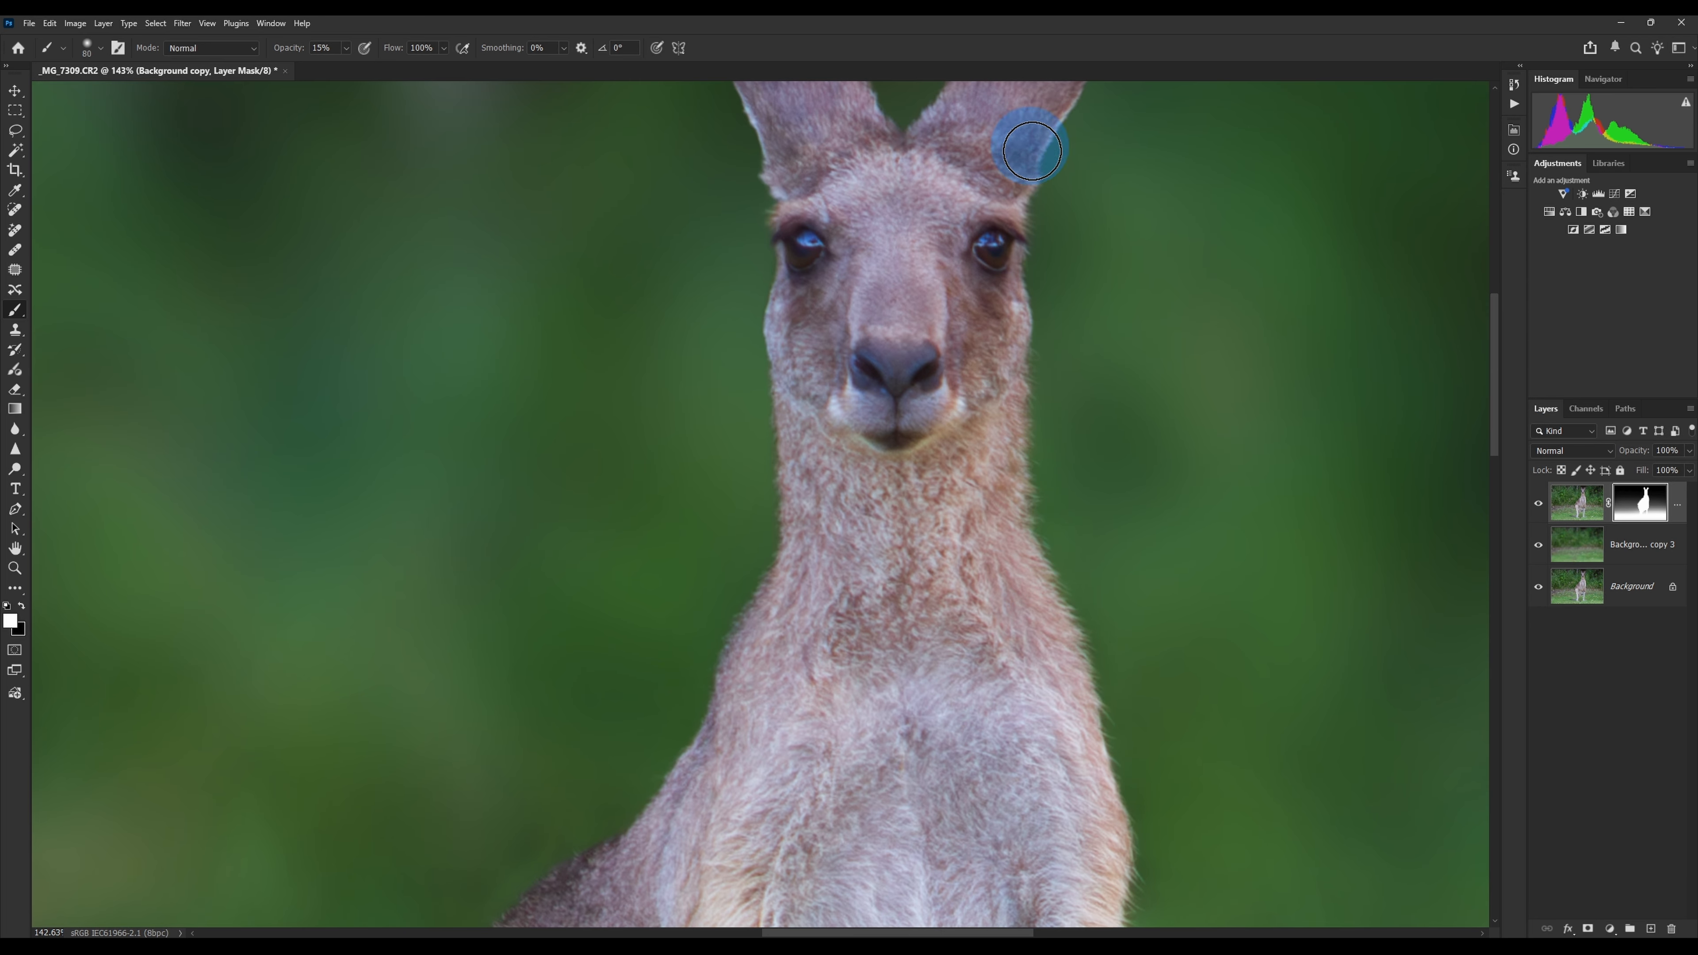
{"action": "left_click", "coordinate": [1004, 283]}
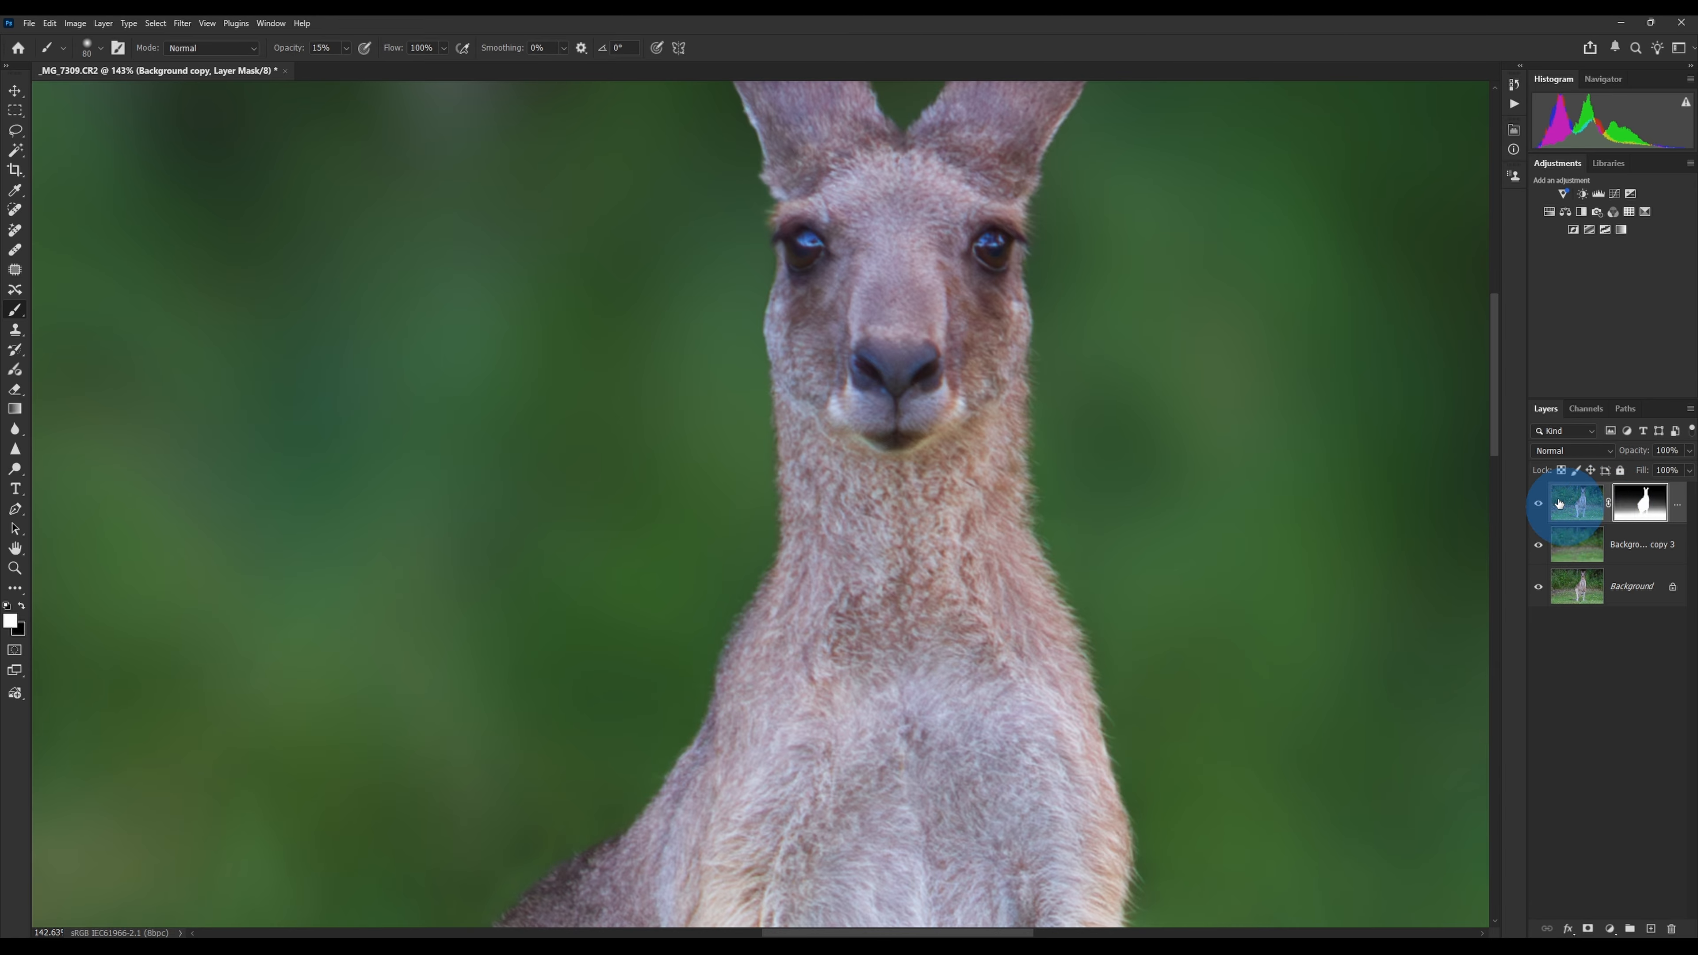
{"action": "left_click_drag", "start_coordinate": [1489, 404], "coordinate": [1495, 367]}
{"action": "left_click", "coordinate": [996, 433]}
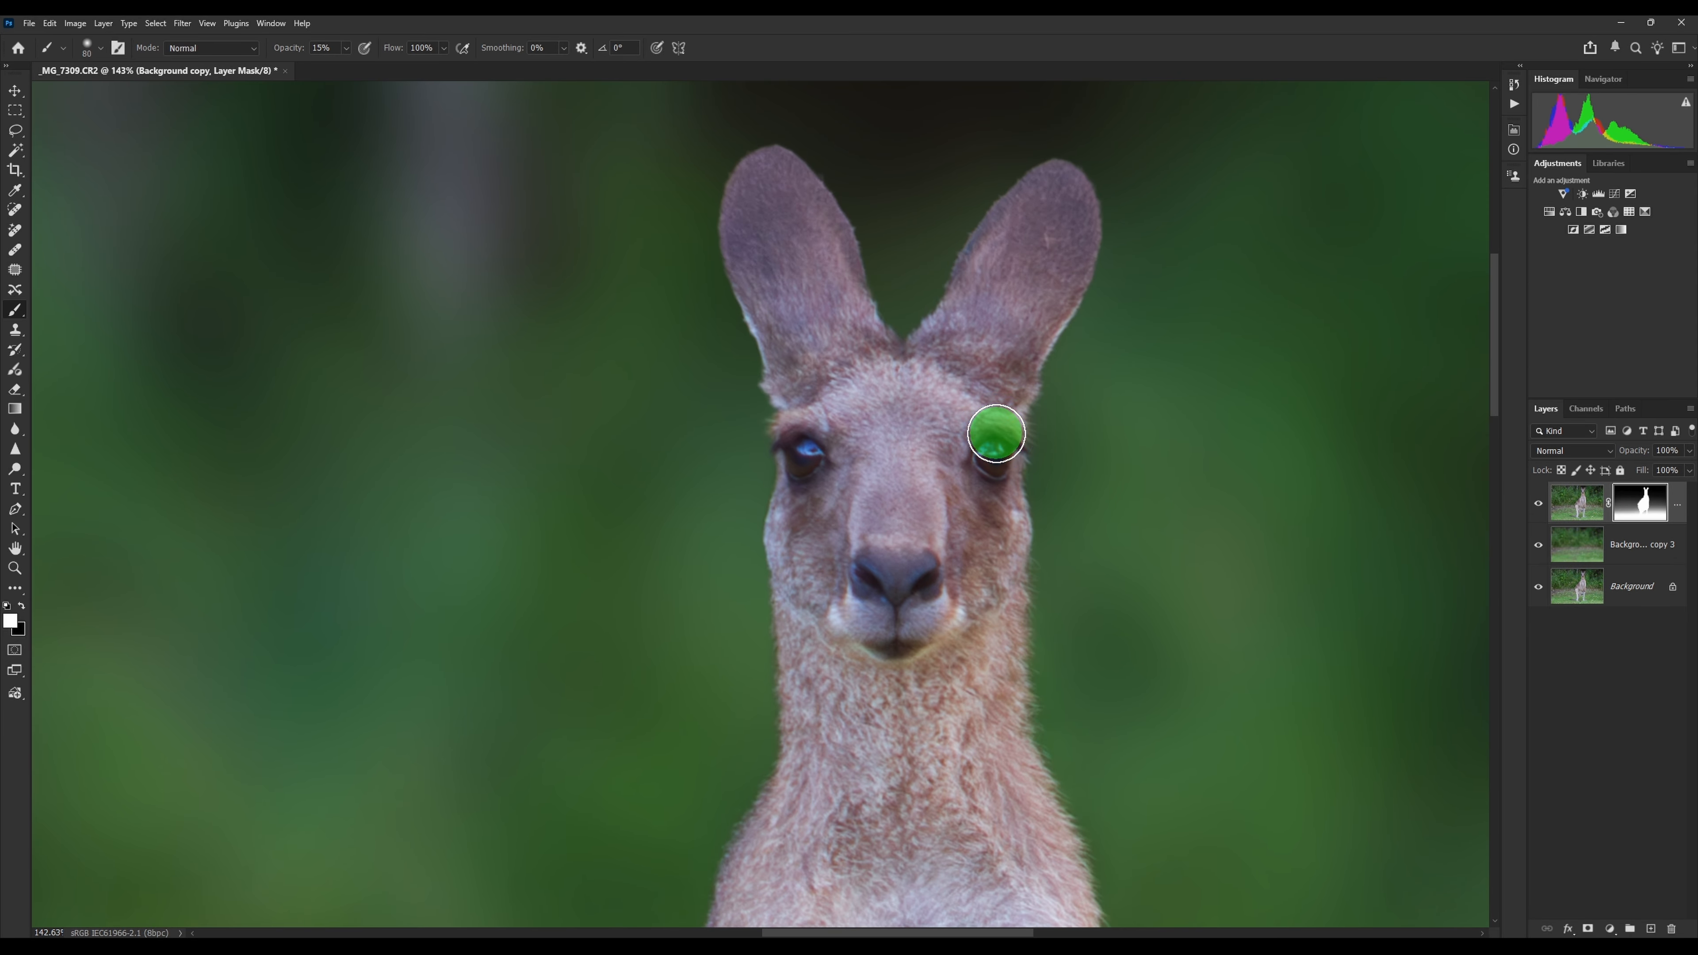
{"action": "left_click", "coordinate": [1073, 200]}
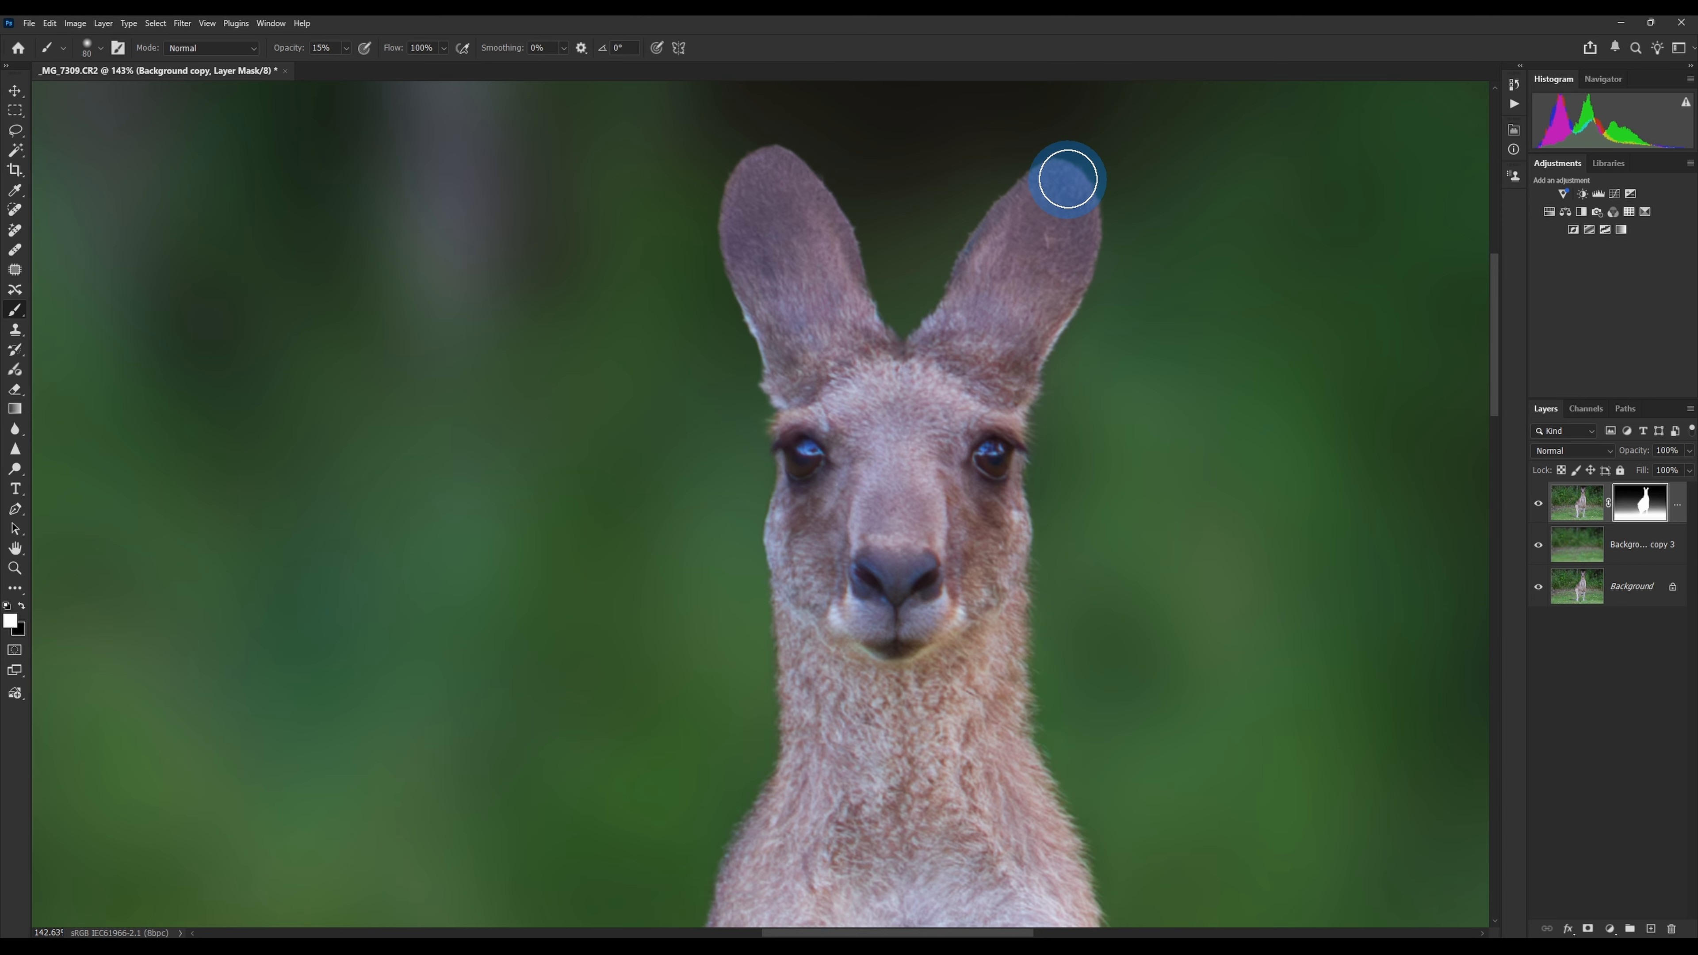
{"action": "mouse_move", "coordinate": [897, 341]}
{"action": "left_mouse_down"}
{"action": "mouse_move", "coordinate": [773, 163]}
{"action": "mouse_move", "coordinate": [726, 280]}
{"action": "mouse_move", "coordinate": [830, 599]}
{"action": "mouse_move", "coordinate": [784, 603]}
{"action": "mouse_move", "coordinate": [831, 735]}
{"action": "mouse_move", "coordinate": [928, 684]}
{"action": "left_mouse_up"}
{"action": "left_click", "coordinate": [784, 602]}
{"action": "mouse_move", "coordinate": [868, 754]}
{"action": "left_mouse_down"}
{"action": "mouse_move", "coordinate": [767, 828]}
{"action": "mouse_move", "coordinate": [777, 816]}
{"action": "left_mouse_up"}
Step: Paint white on the mask at 15% opacity along the kangaroo's back, hip, arm and flank edges
{"action": "left_click_drag", "start_coordinate": [1494, 351], "coordinate": [1516, 472]}
{"action": "left_click", "coordinate": [637, 256]}
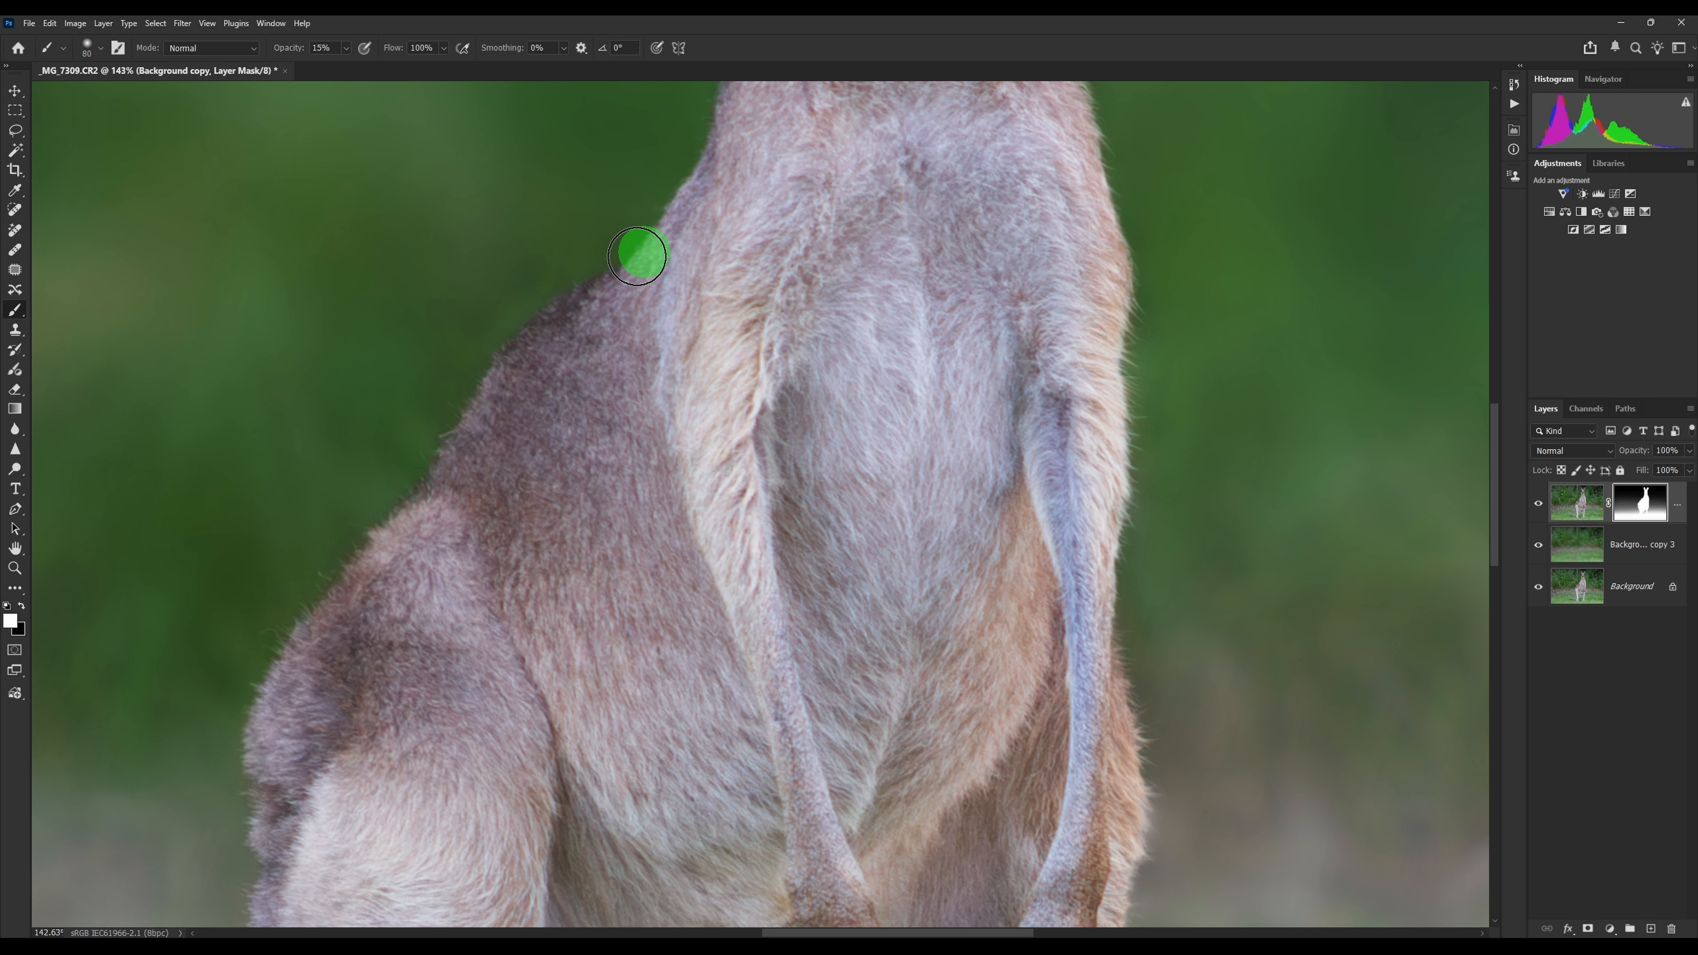
{"action": "mouse_move", "coordinate": [637, 255]}
{"action": "left_mouse_down"}
{"action": "mouse_move", "coordinate": [498, 482]}
{"action": "mouse_move", "coordinate": [675, 265]}
{"action": "mouse_move", "coordinate": [418, 440]}
{"action": "mouse_move", "coordinate": [426, 613]}
{"action": "mouse_move", "coordinate": [467, 446]}
{"action": "mouse_move", "coordinate": [199, 762]}
{"action": "left_mouse_up"}
{"action": "left_click", "coordinate": [419, 439]}
{"action": "left_click_drag", "start_coordinate": [375, 534], "coordinate": [294, 896]}
{"action": "left_click_drag", "start_coordinate": [1496, 480], "coordinate": [1495, 529]}
{"action": "mouse_move", "coordinate": [1014, 379]}
{"action": "left_mouse_down"}
{"action": "mouse_move", "coordinate": [1080, 376]}
{"action": "mouse_move", "coordinate": [1103, 692]}
{"action": "left_mouse_up"}
{"action": "left_click_drag", "start_coordinate": [1068, 355], "coordinate": [1096, 747]}
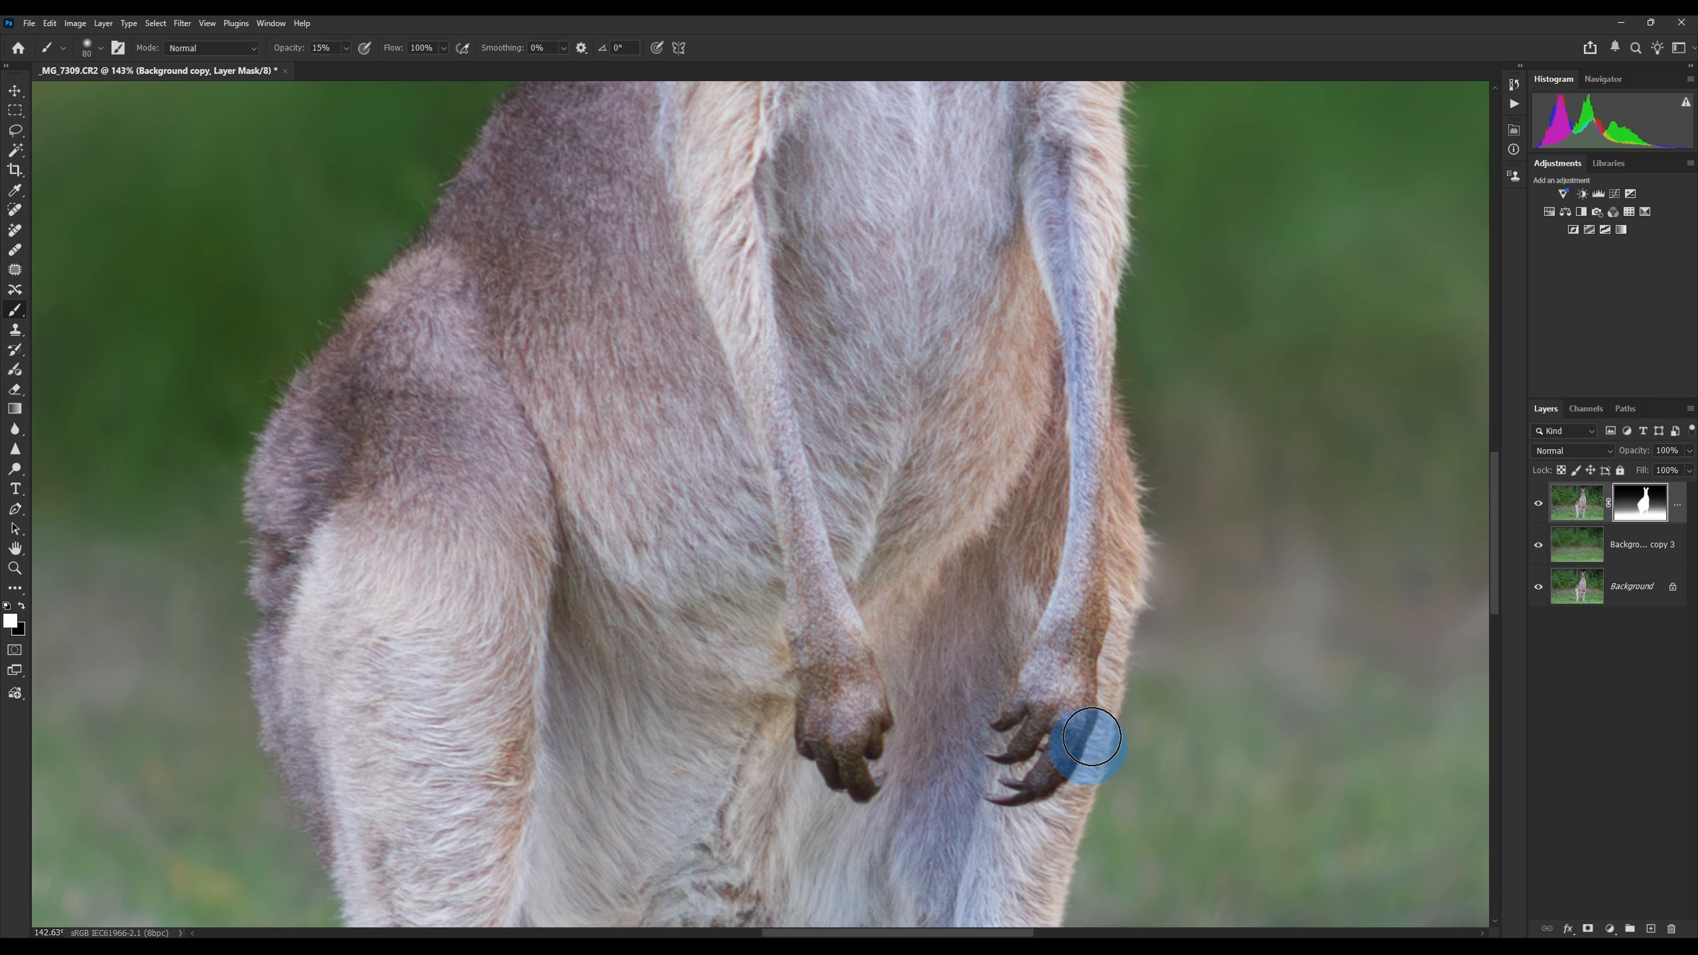
Step: Fit the whole photo in view and repeatedly compare the refined kangaroo against the blurred and unblurred backgrounds
{"action": "left_click", "coordinate": [10, 125]}
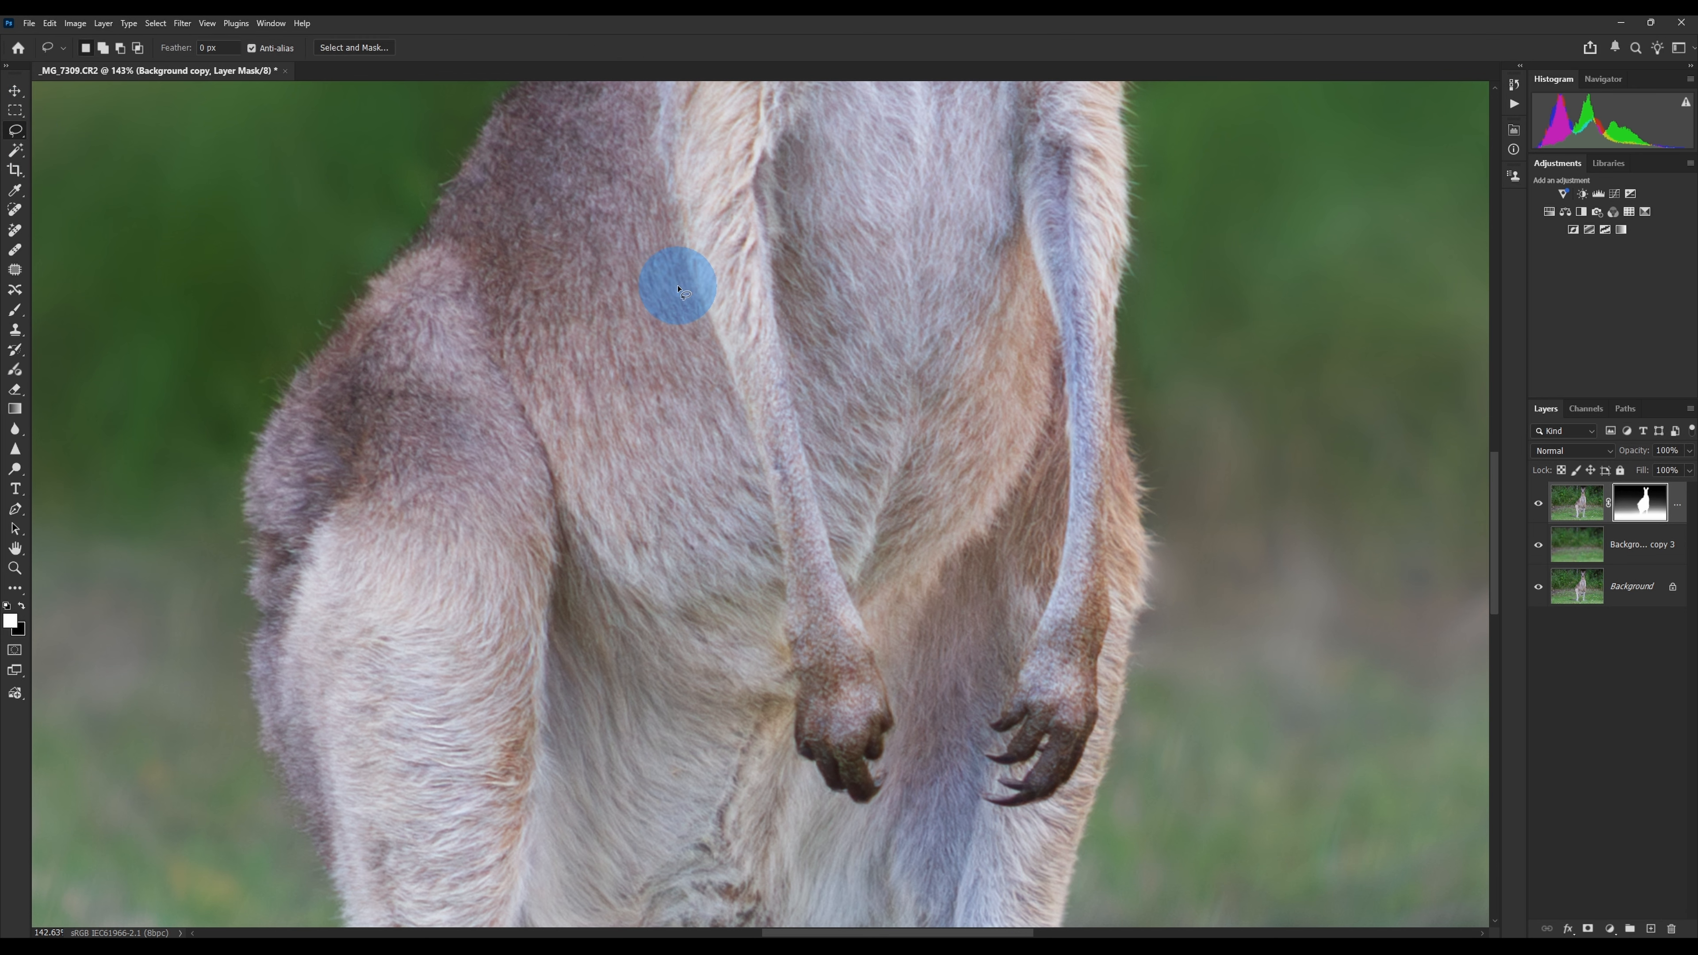
{"action": "key", "text": "ctrl+0"}
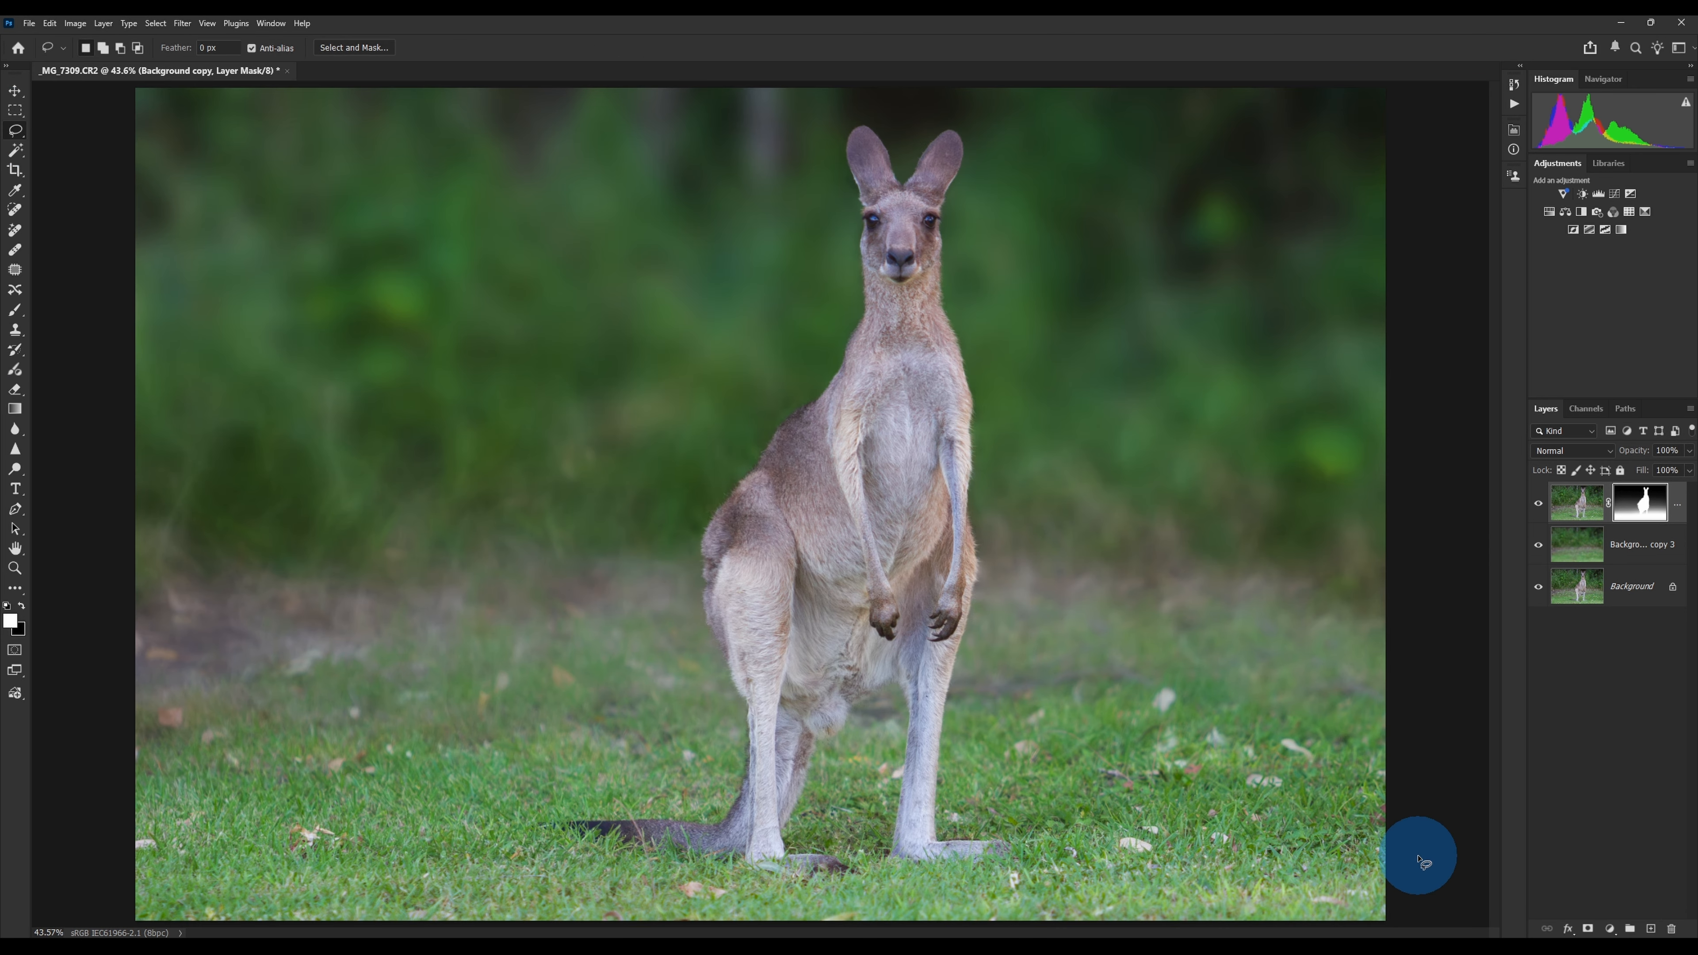
{"action": "left_click", "coordinate": [1538, 546]}
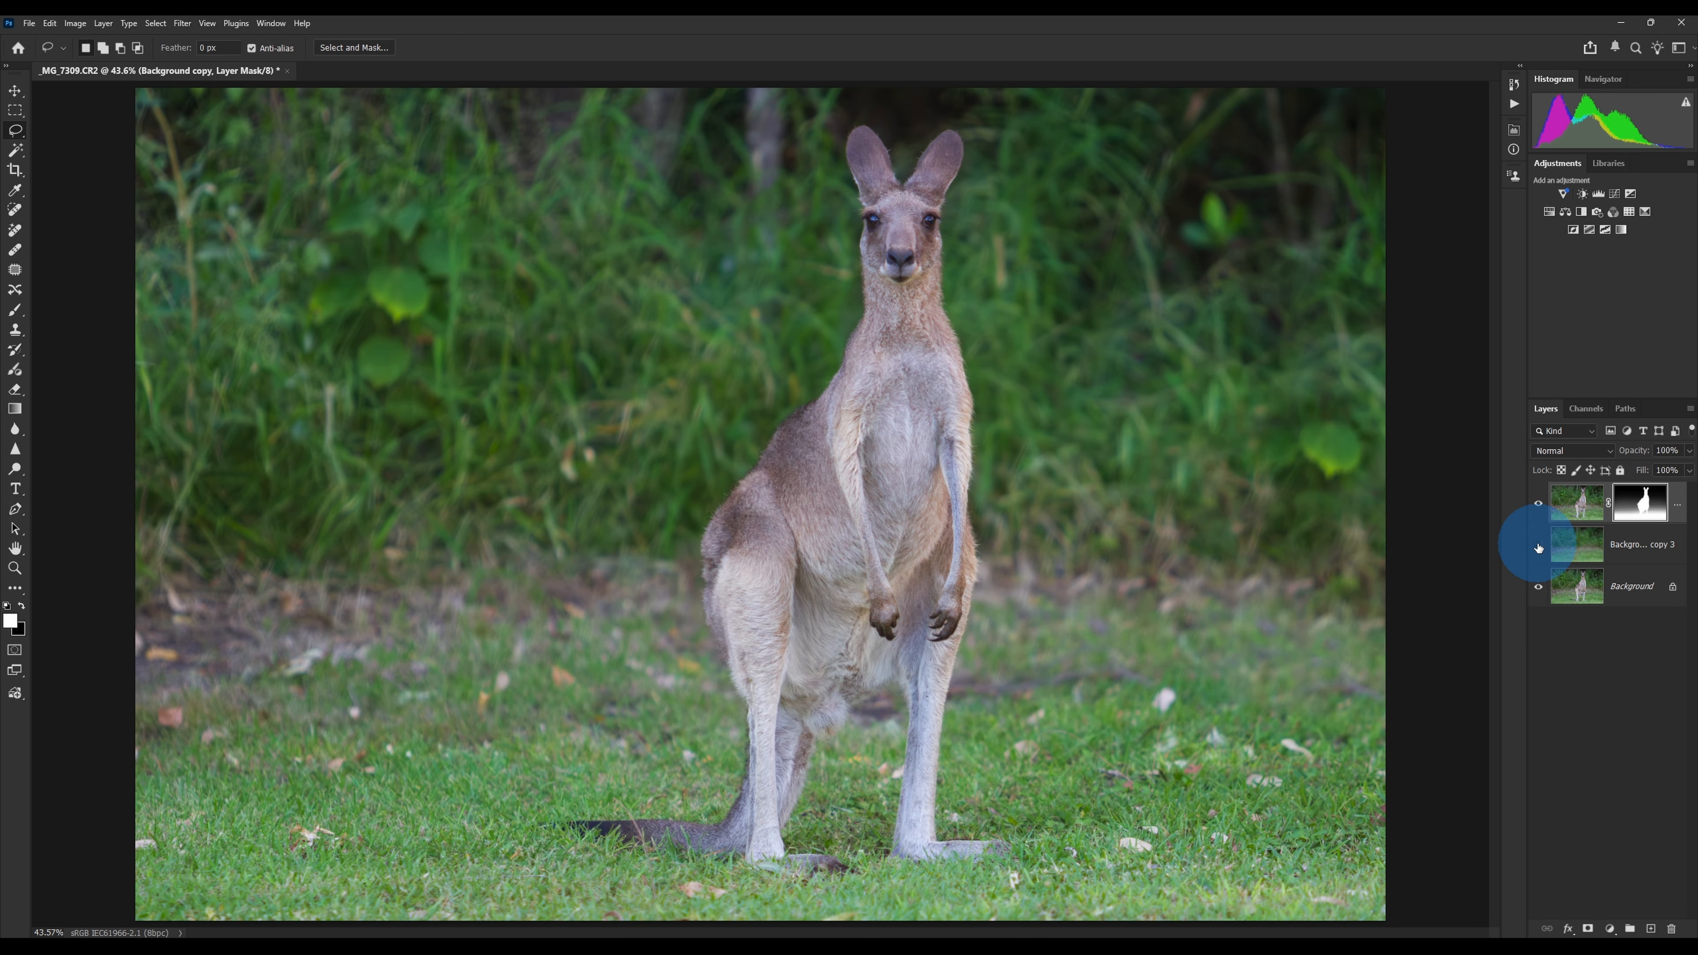
{"action": "left_click", "coordinate": [1538, 546]}
{"action": "left_click", "coordinate": [1538, 545]}
{"action": "left_click", "coordinate": [1538, 546]}
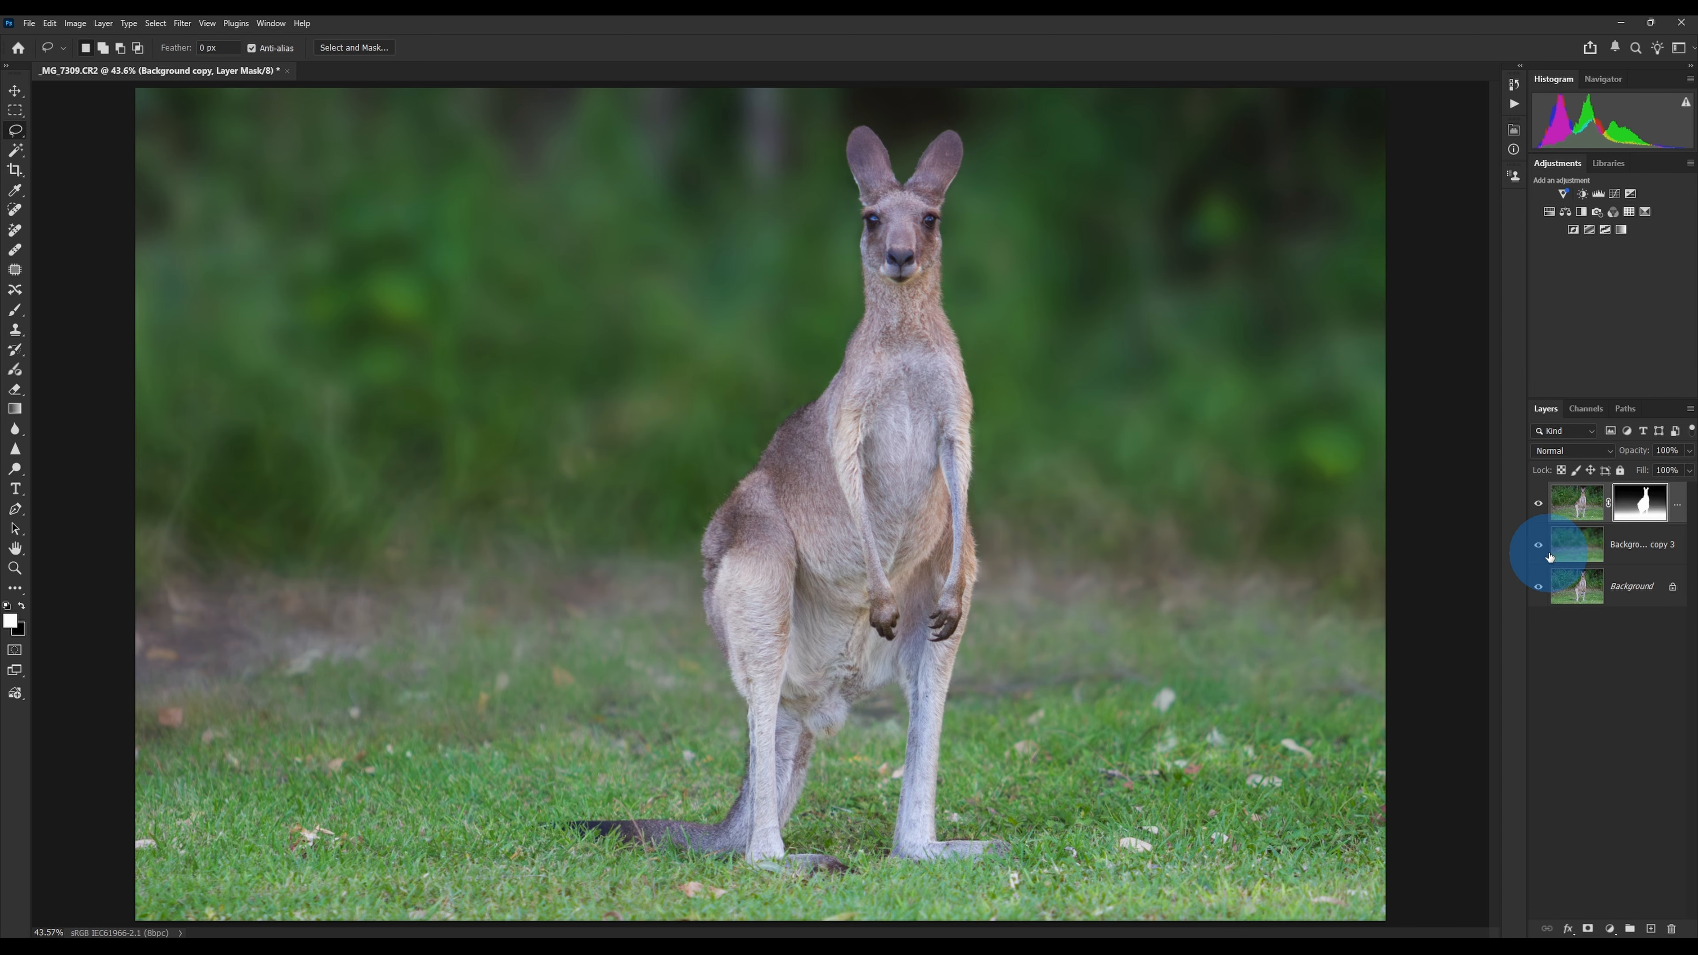
{"action": "left_click", "coordinate": [1538, 546]}
{"action": "left_click", "coordinate": [1538, 546]}
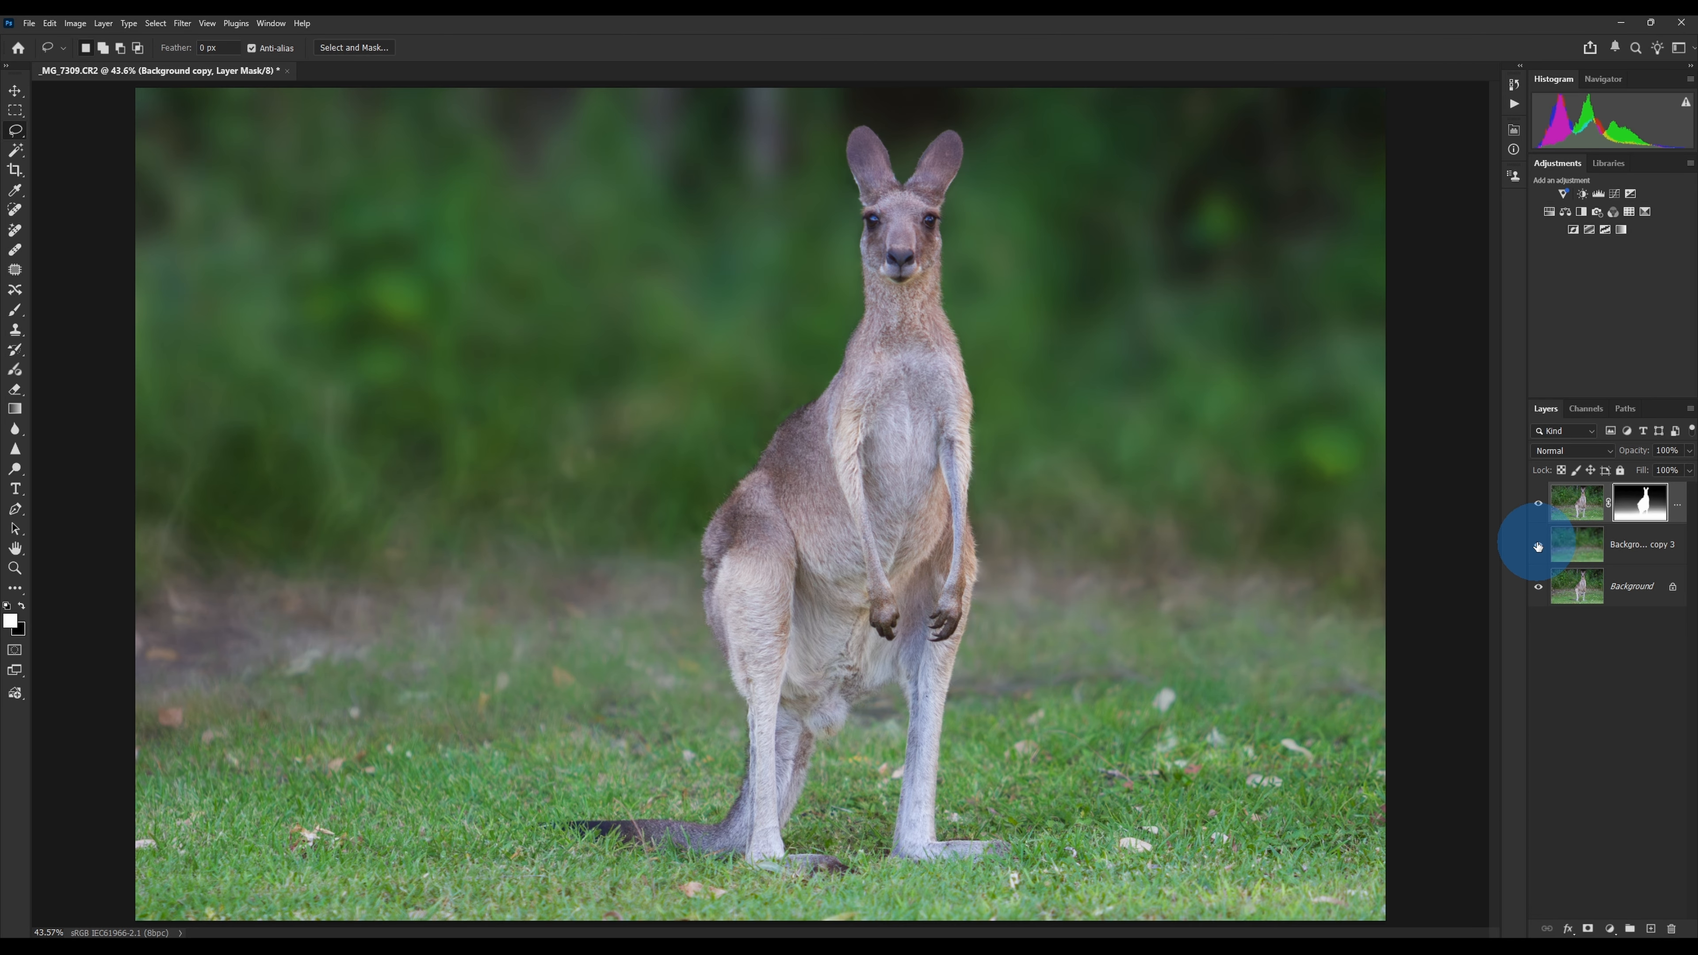
{"action": "left_click", "coordinate": [1538, 546]}
{"action": "left_click", "coordinate": [1538, 546]}
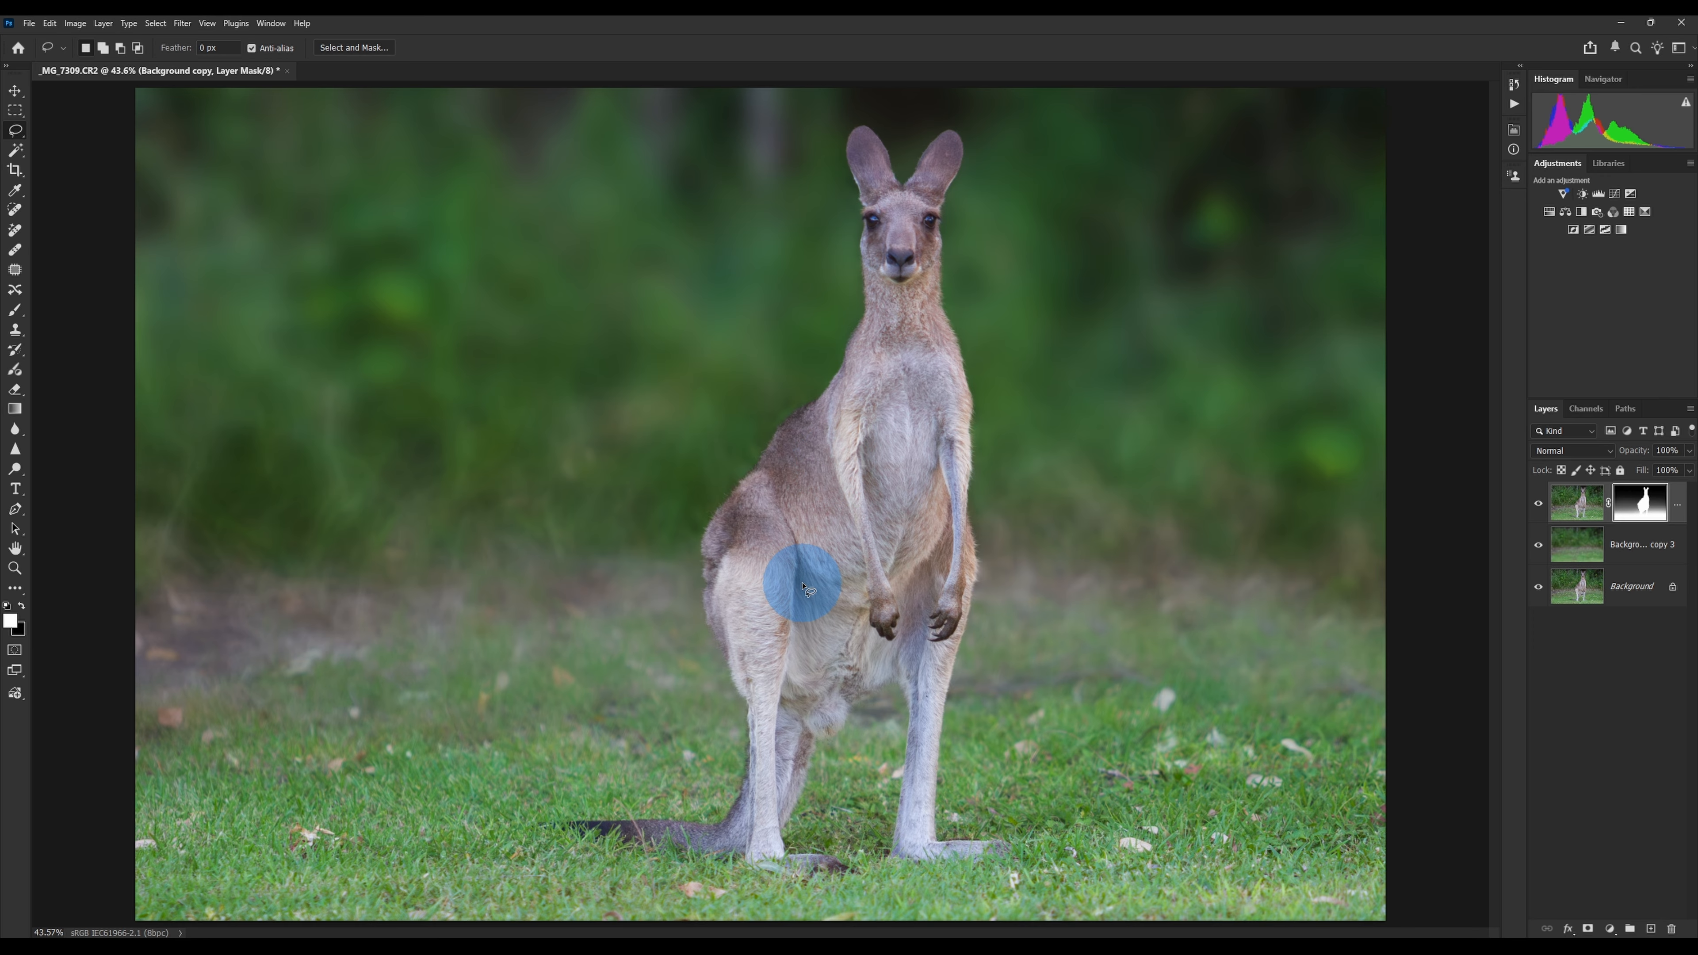
{"action": "left_click", "coordinate": [1538, 545]}
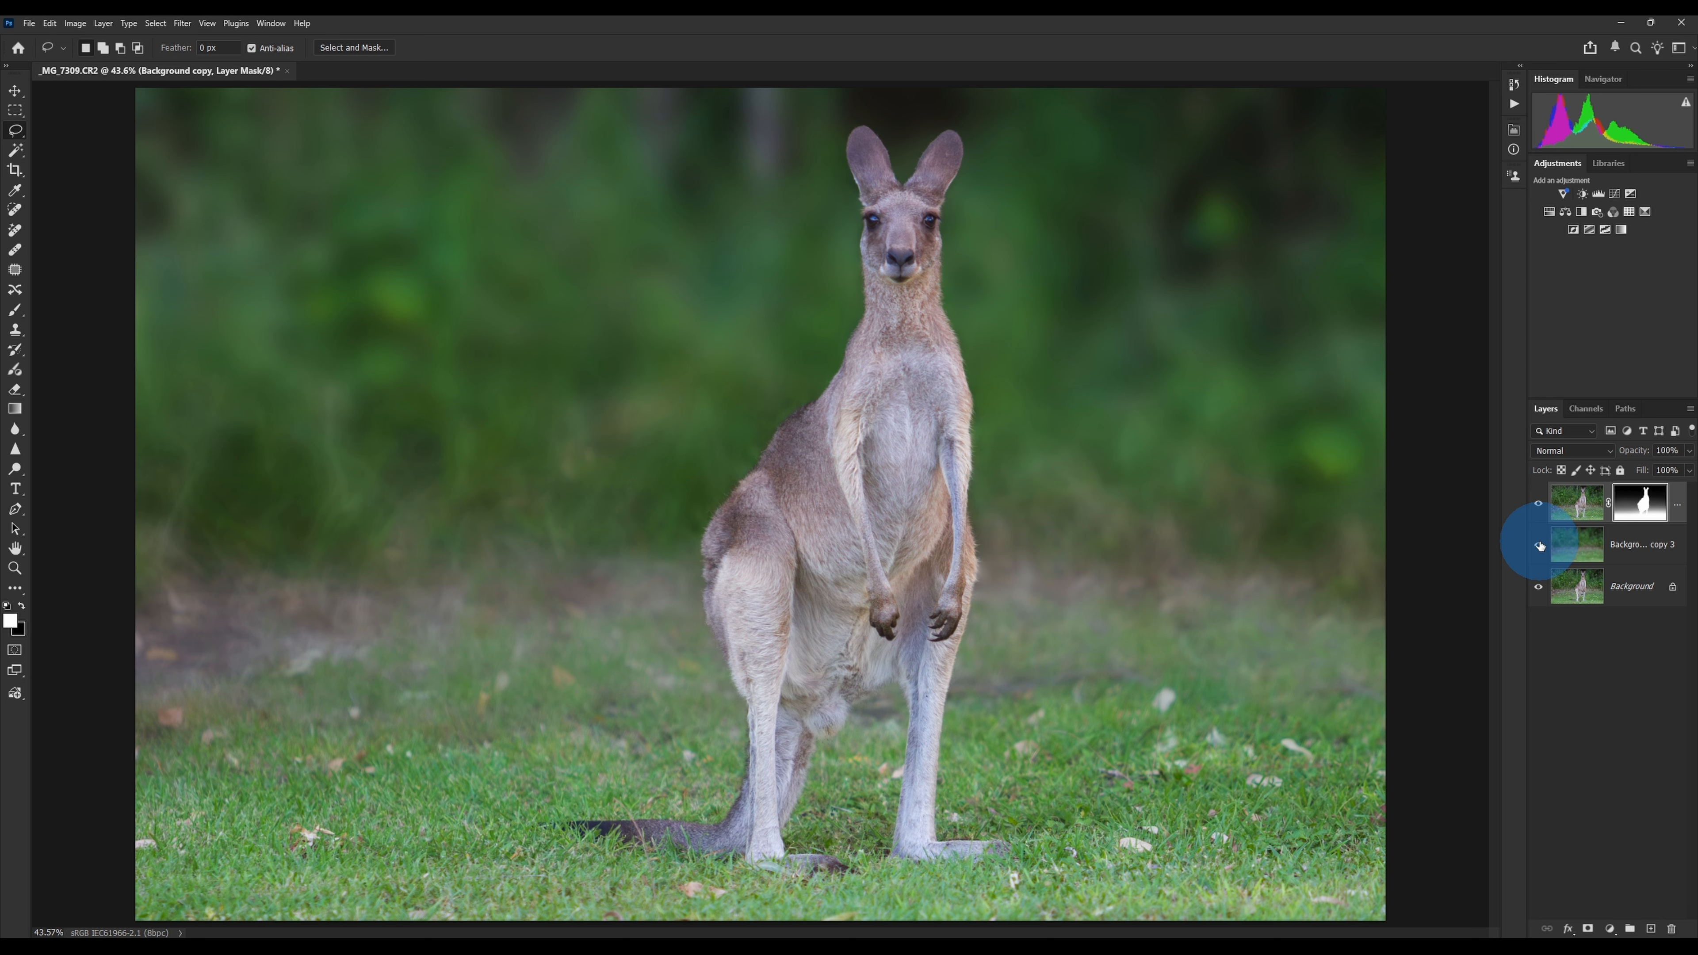
{"action": "left_click", "coordinate": [1539, 545]}
{"action": "left_click", "coordinate": [1539, 545]}
Step: Open the Field Blur filter for Background copy 3 and add a second blur pin in the foliage to the right of the kangaroo's head
{"action": "left_click", "coordinate": [1574, 545]}
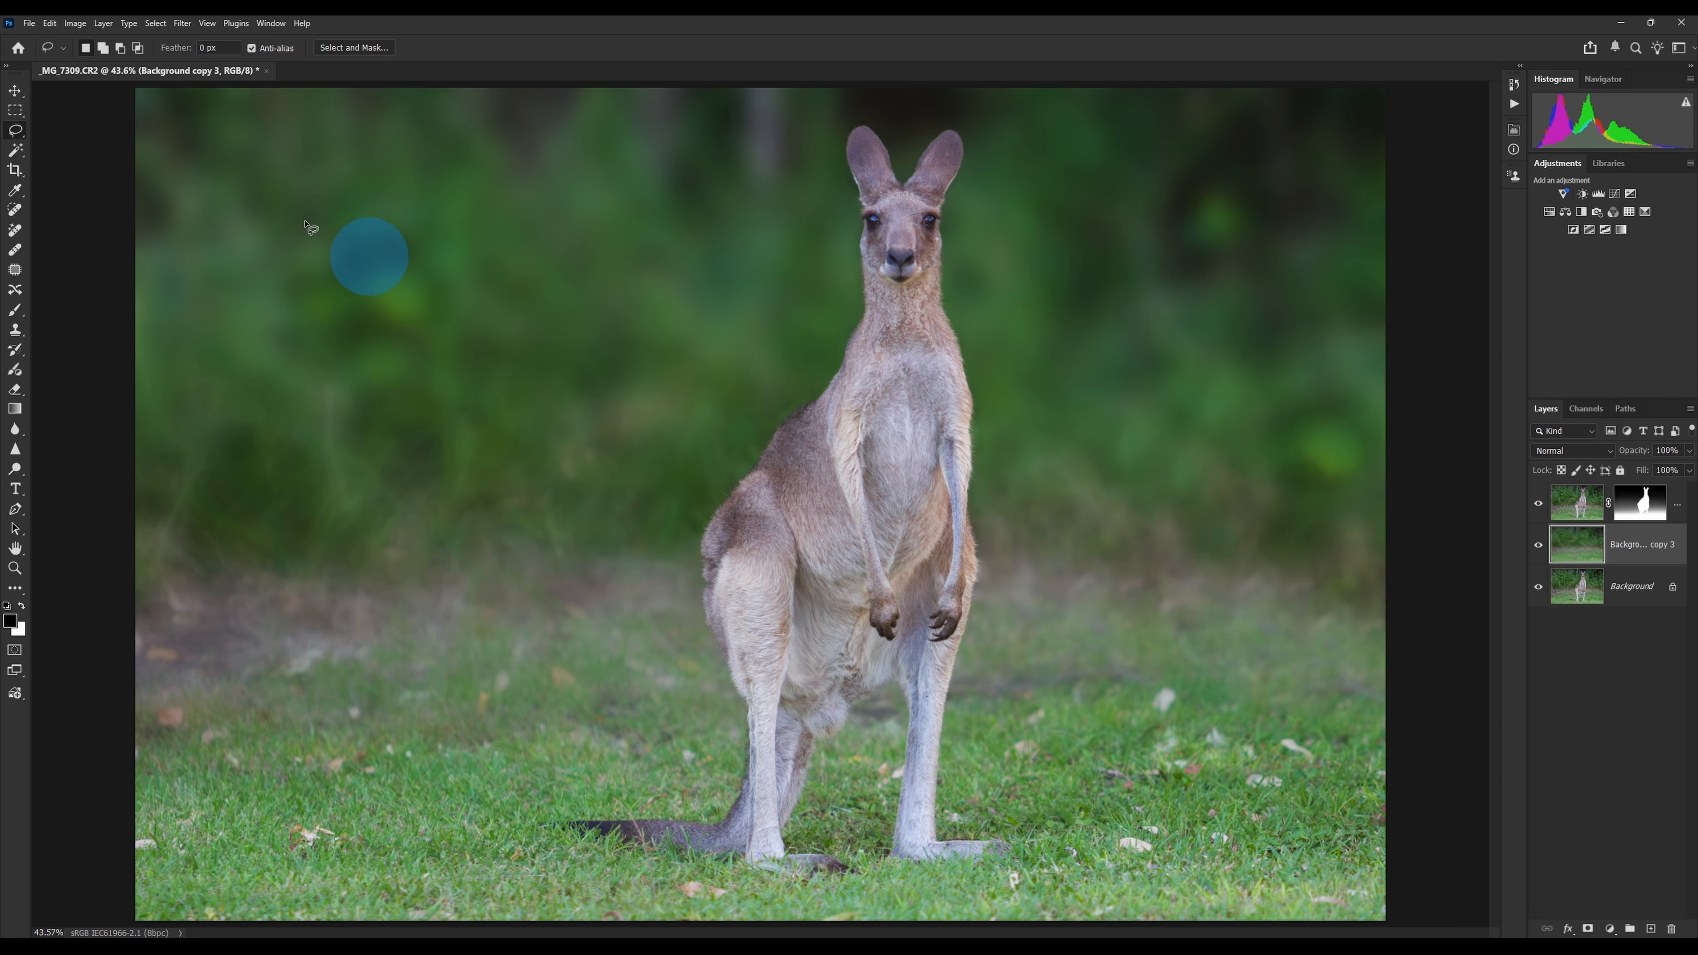
{"action": "left_click", "coordinate": [187, 25]}
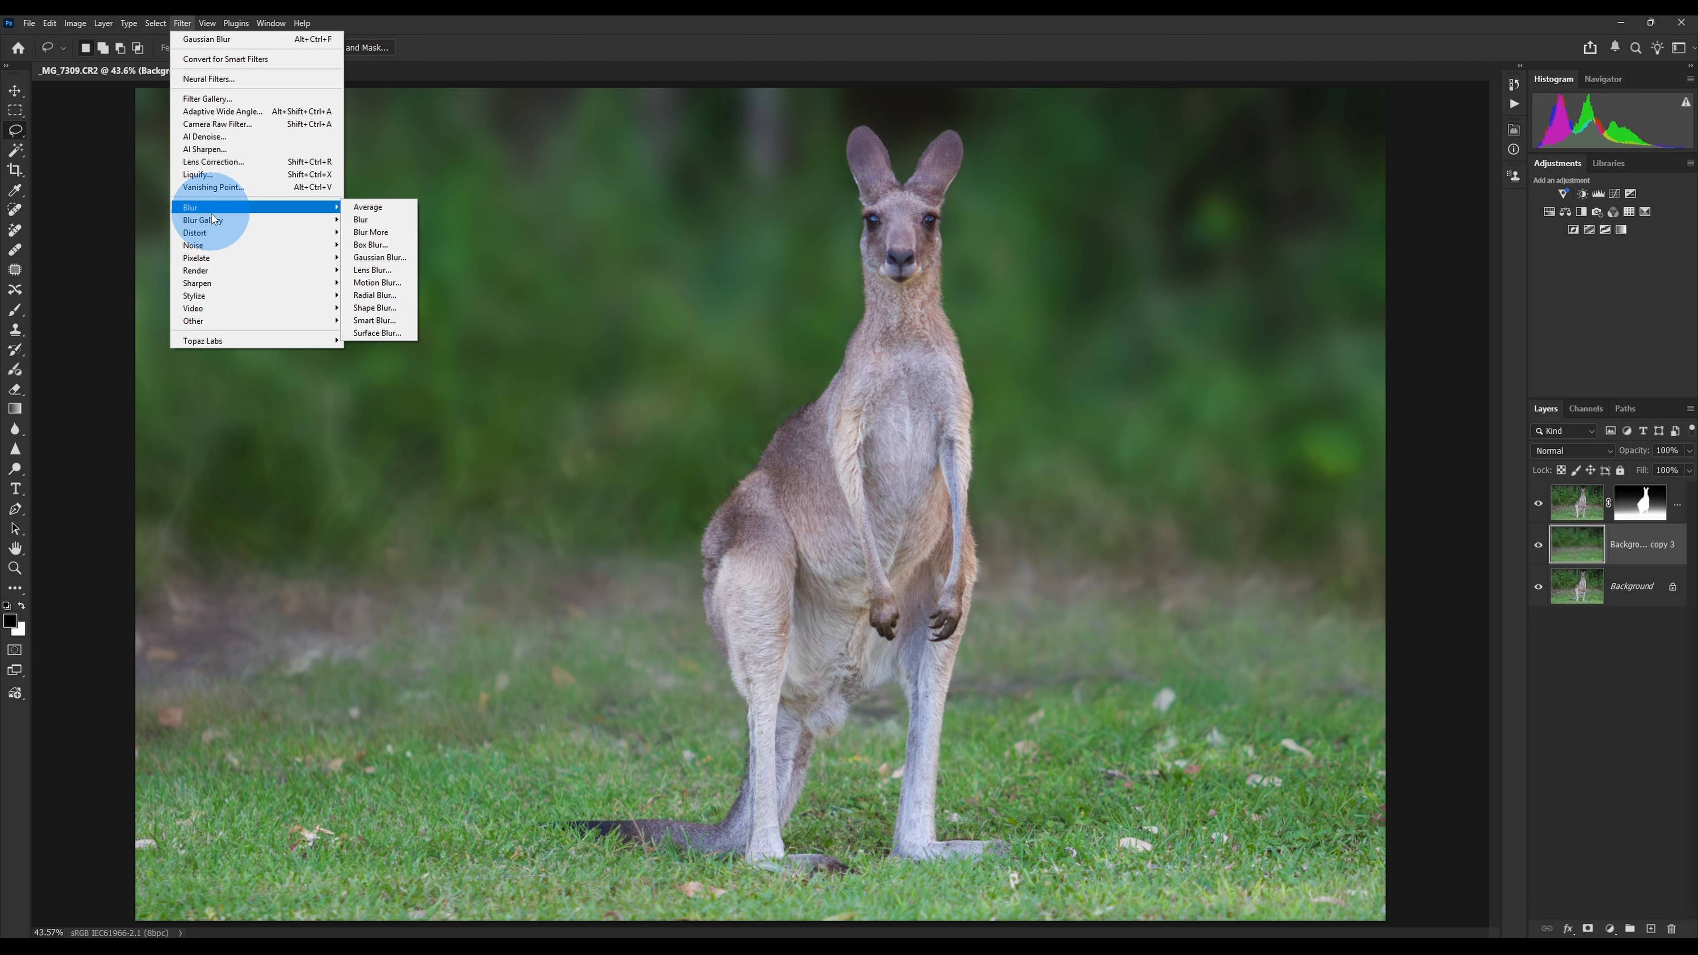
{"action": "mouse_move", "coordinate": [212, 222]}
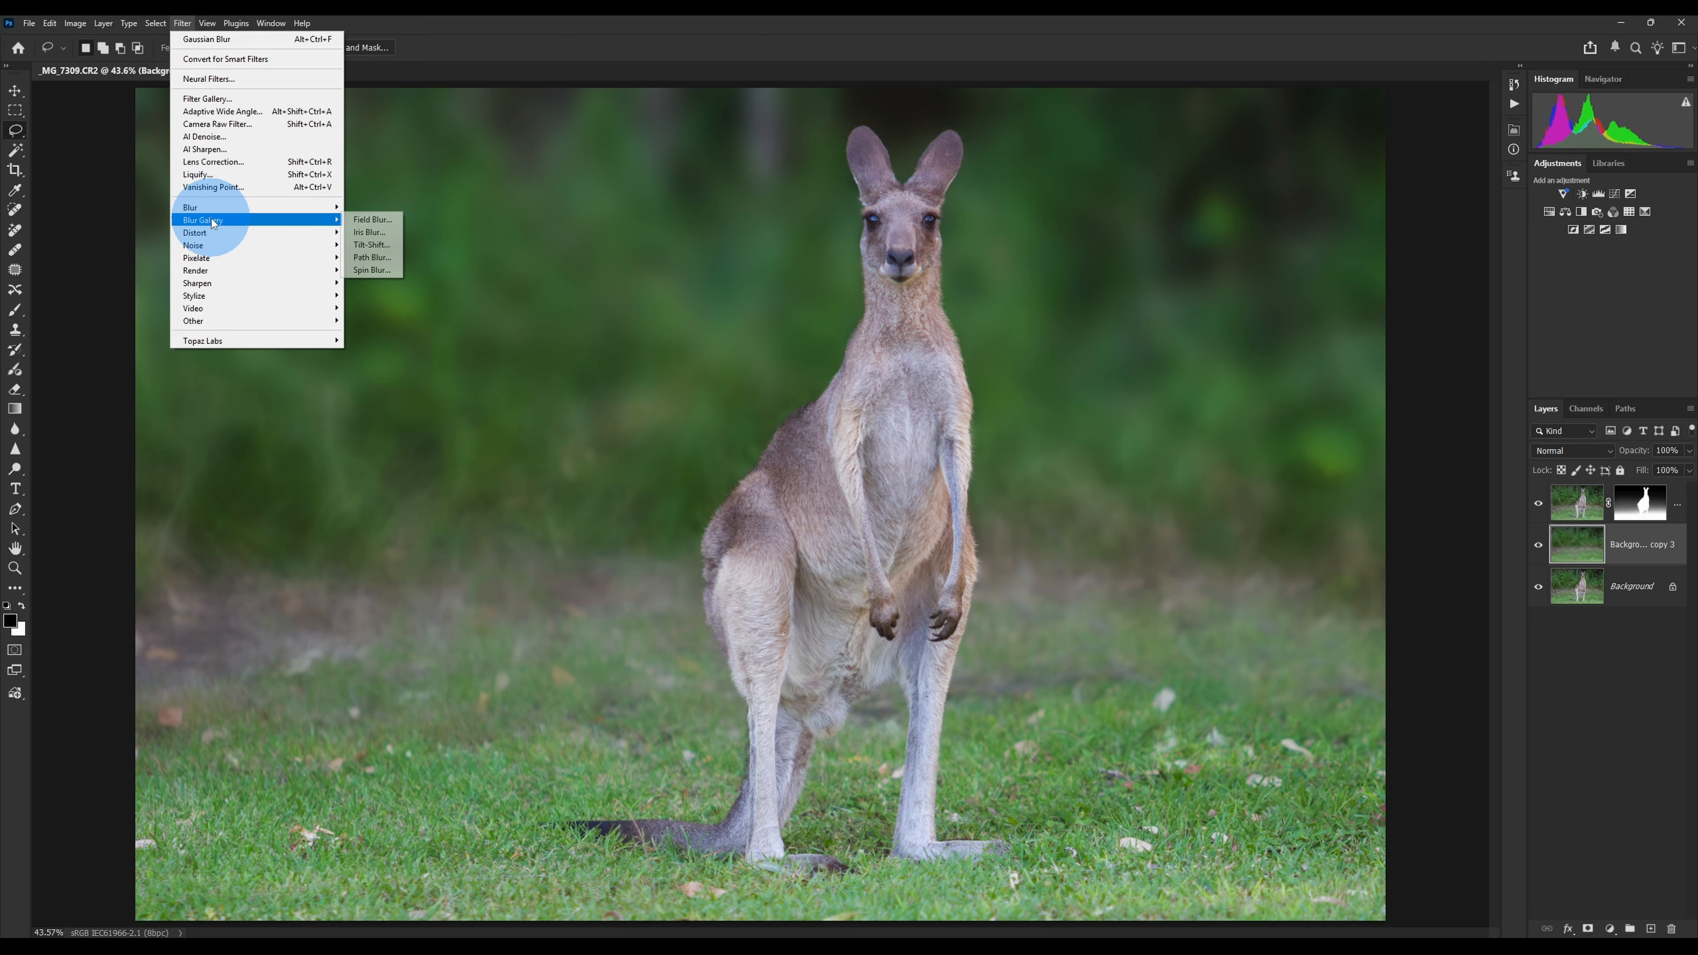
{"action": "left_click", "coordinate": [372, 222]}
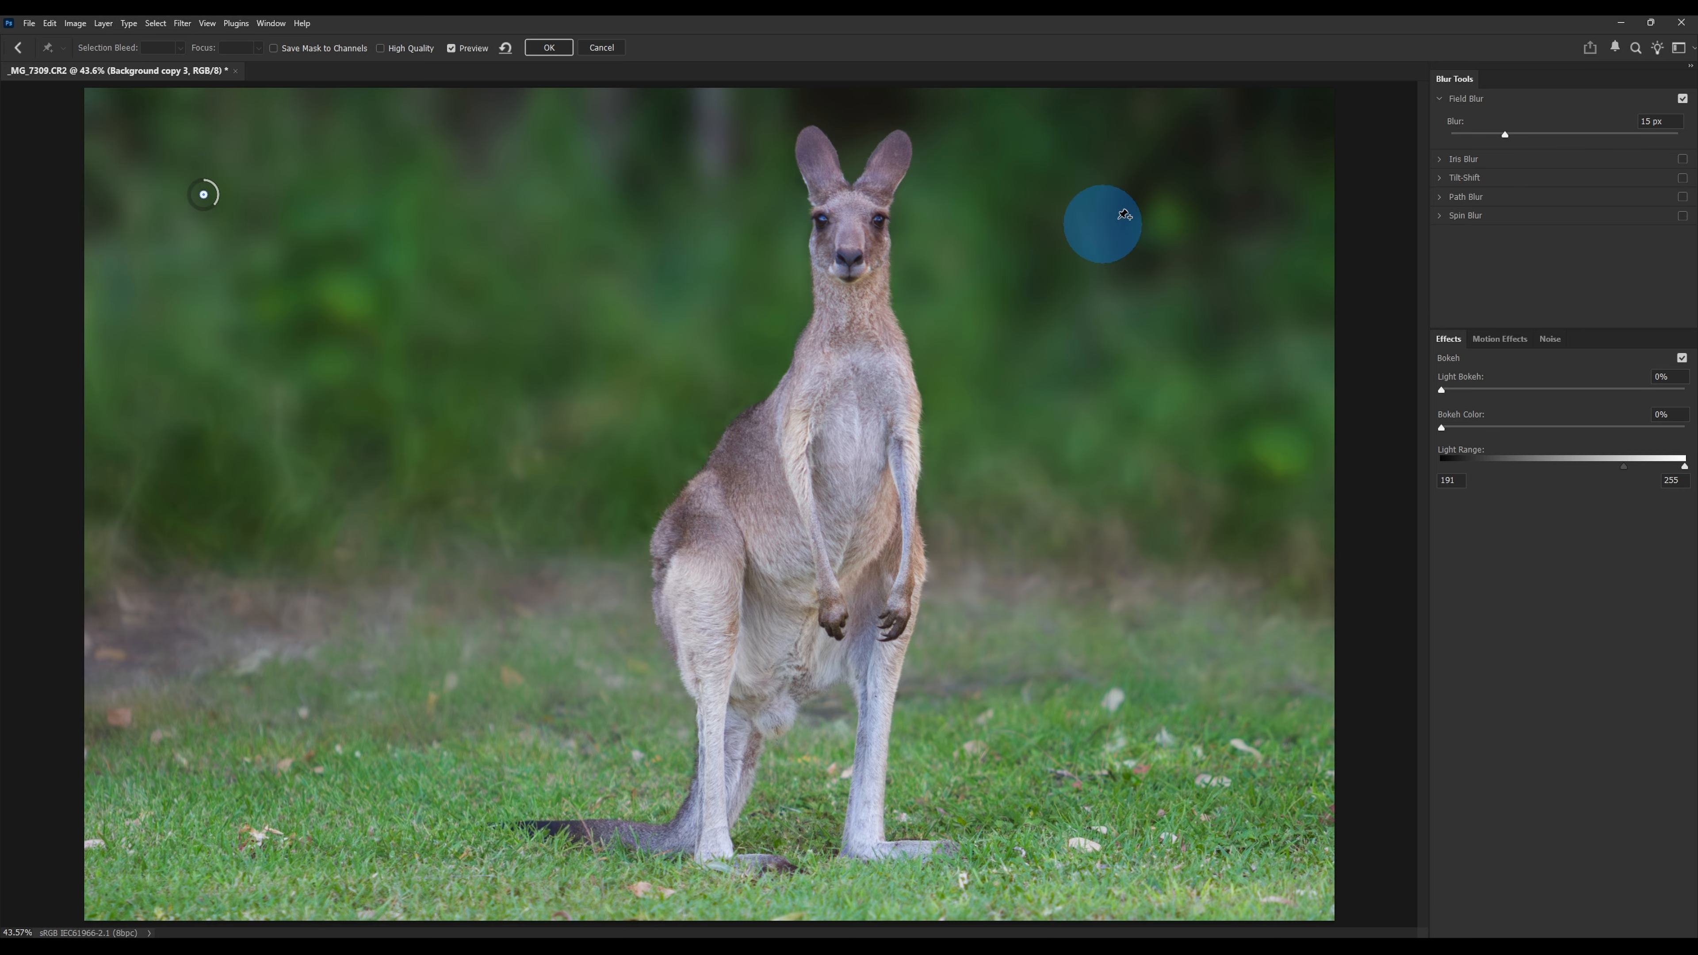
{"action": "left_click", "coordinate": [1235, 197]}
{"action": "left_click_drag", "start_coordinate": [1253, 204], "coordinate": [1220, 221]}
Step: Set the blur of the pin in the upper-left foliage to 35 px and apply the Field Blur
{"action": "left_click", "coordinate": [203, 196]}
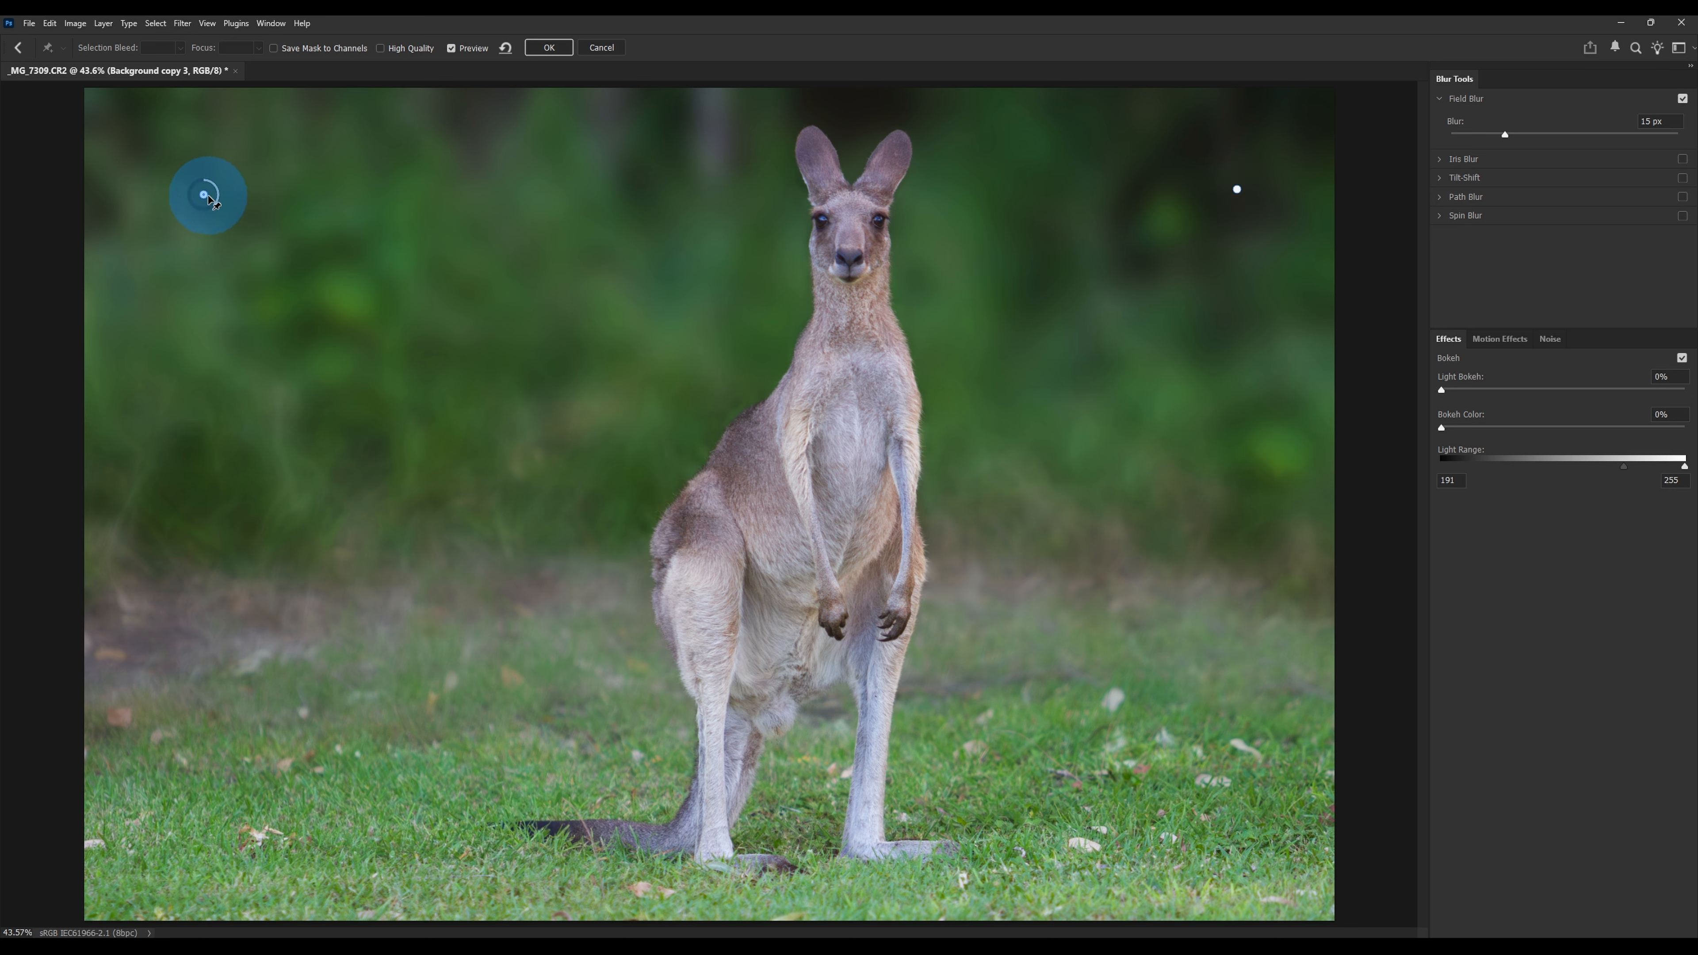
{"action": "left_click_drag", "start_coordinate": [219, 209], "coordinate": [194, 213]}
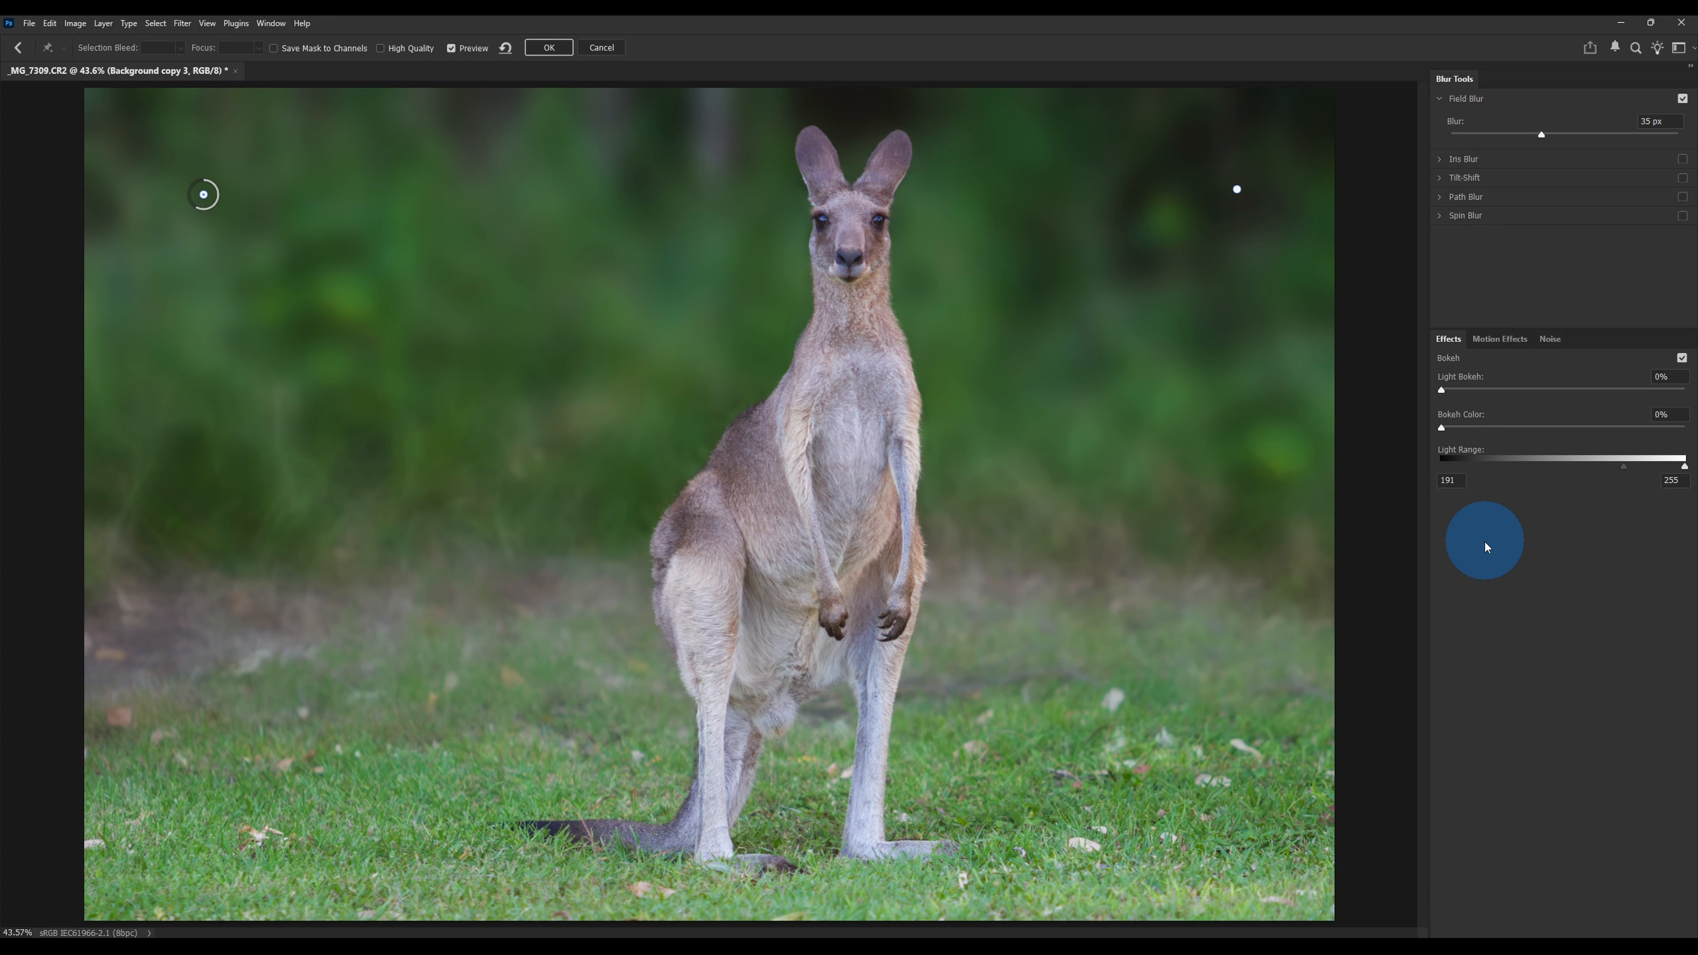
{"action": "left_click", "coordinate": [548, 57]}
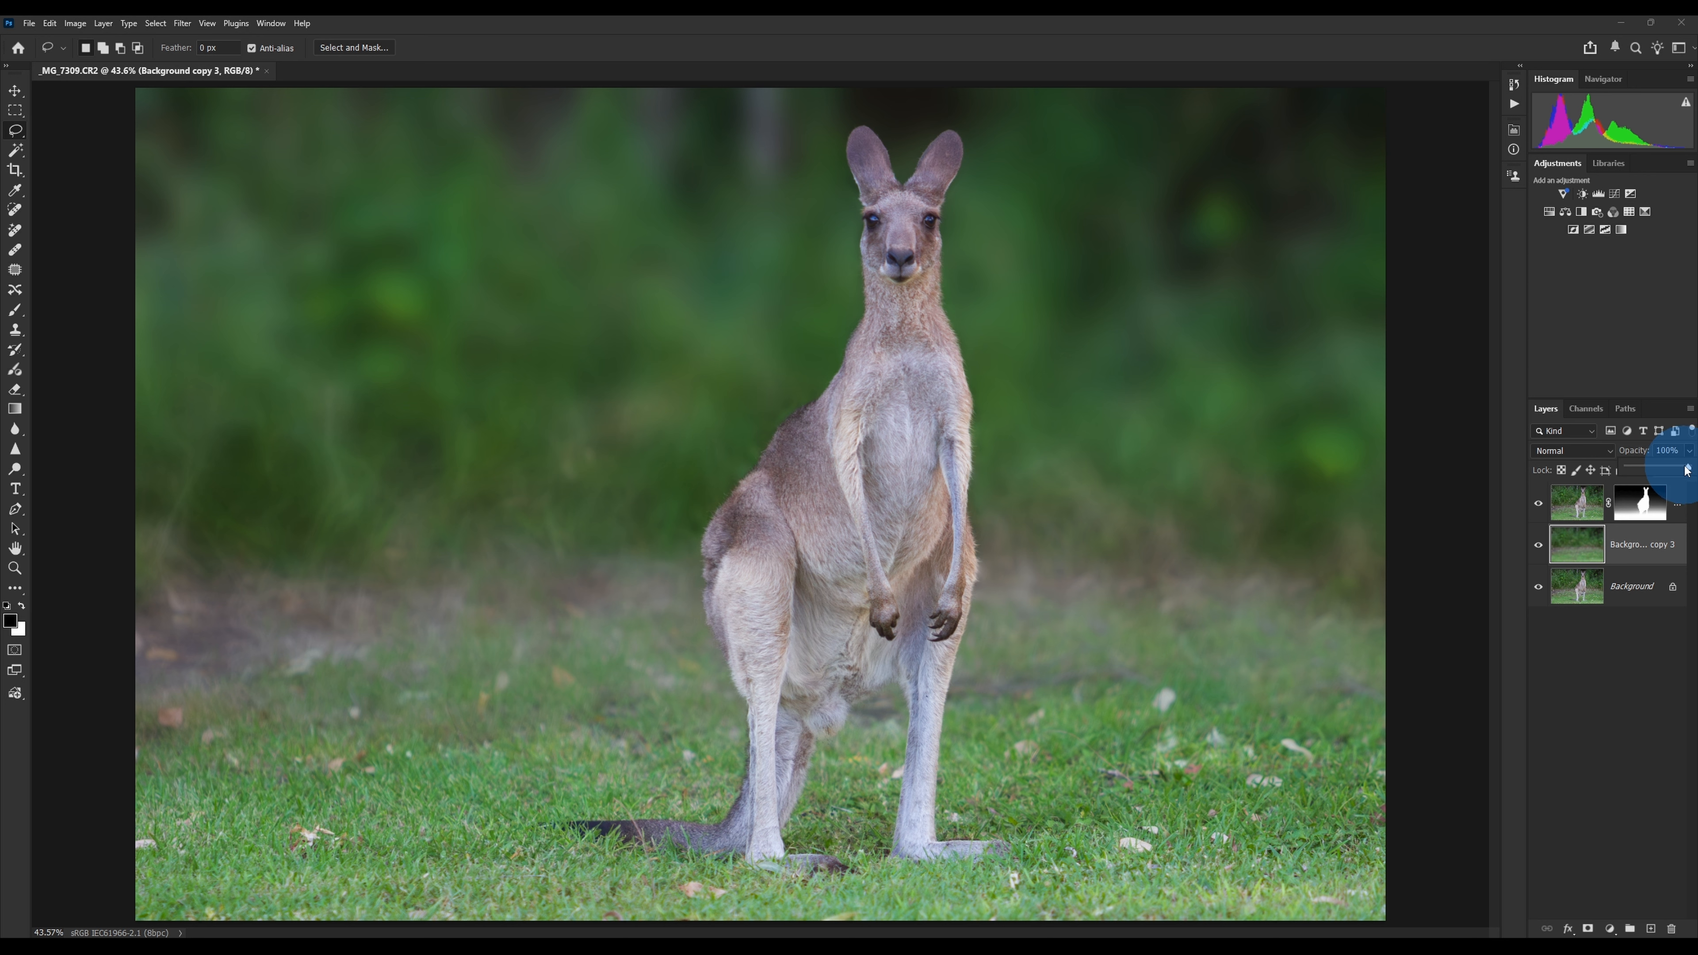
Step: Lower the opacity of the blurred Background copy 3 layer to 0%
{"action": "left_click_drag", "start_coordinate": [1687, 473], "coordinate": [1683, 470]}
{"action": "left_click_drag", "start_coordinate": [1667, 475], "coordinate": [1614, 496]}
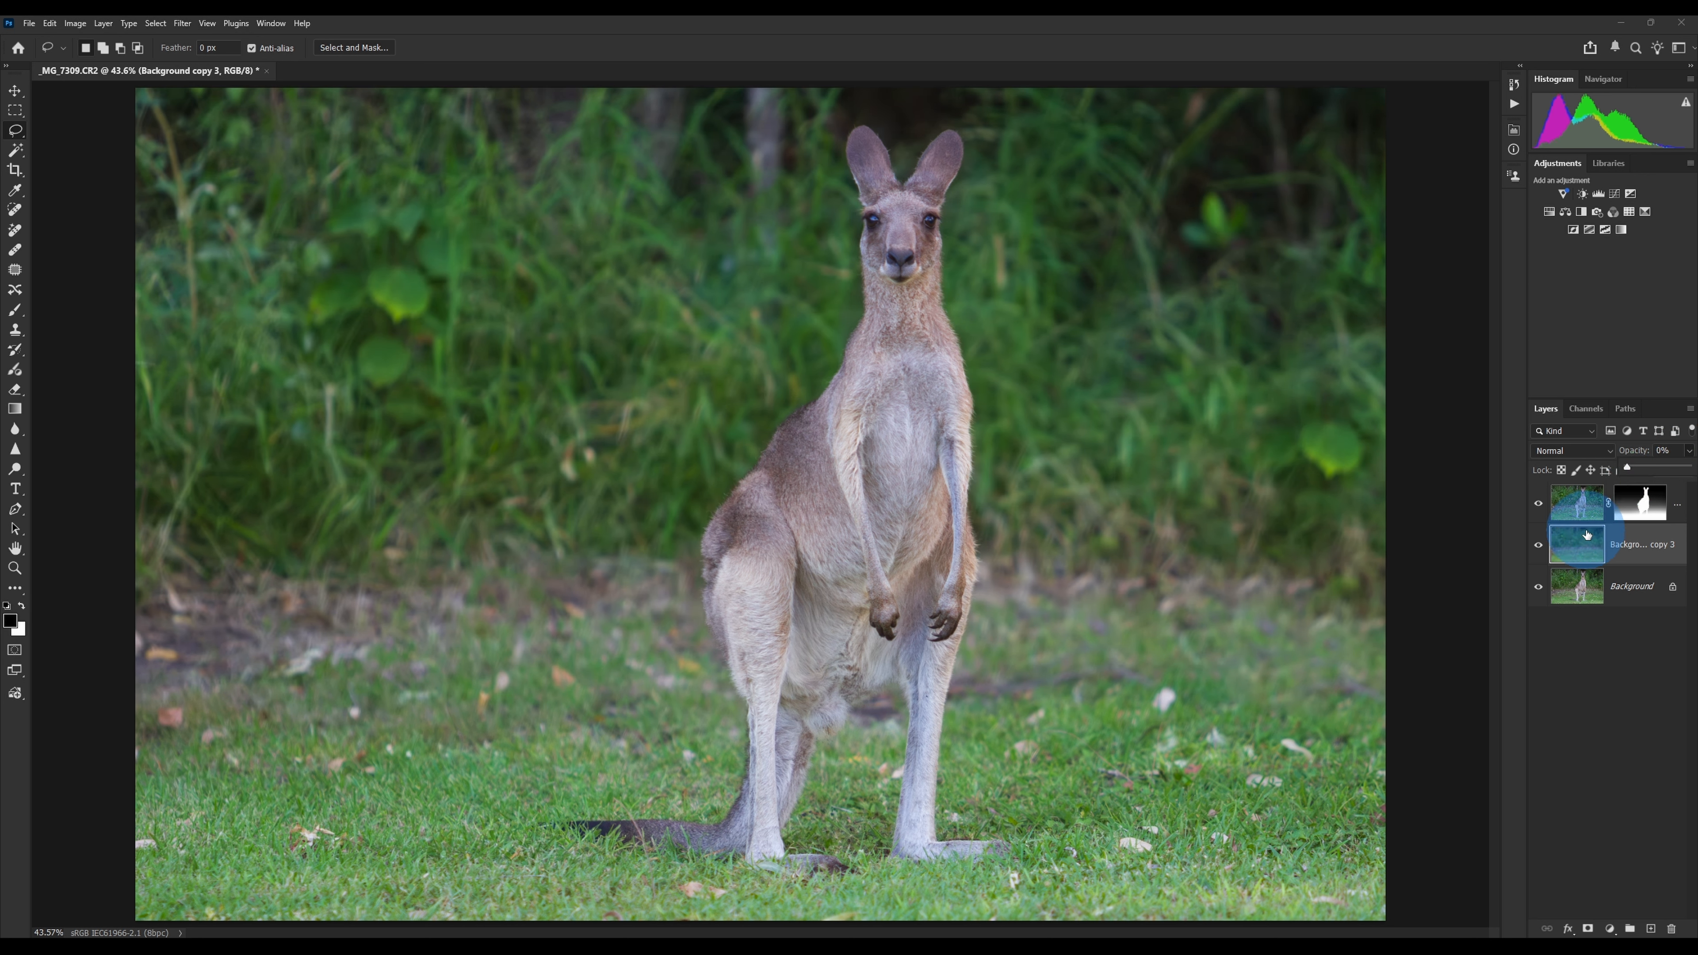